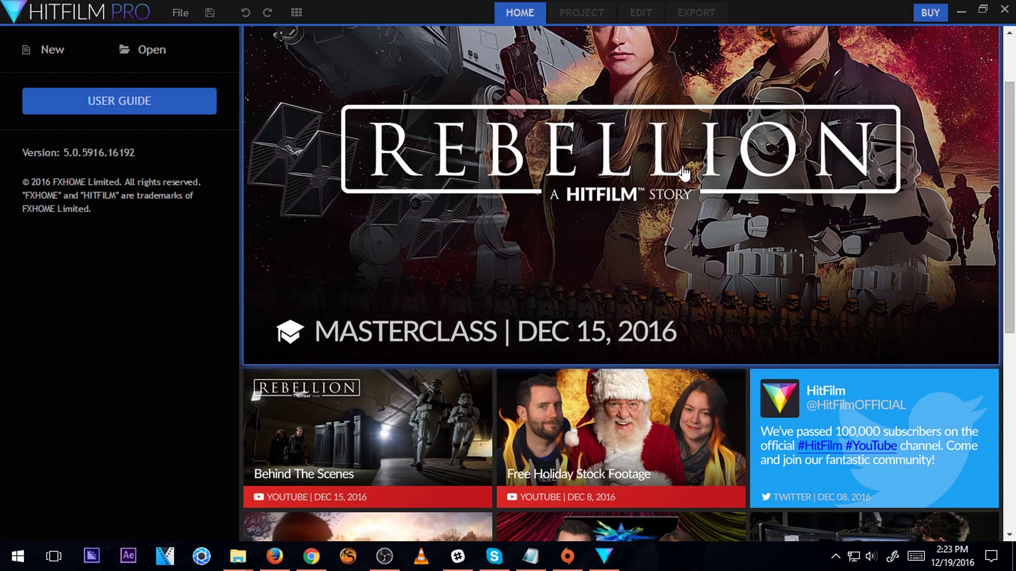
click(388, 562)
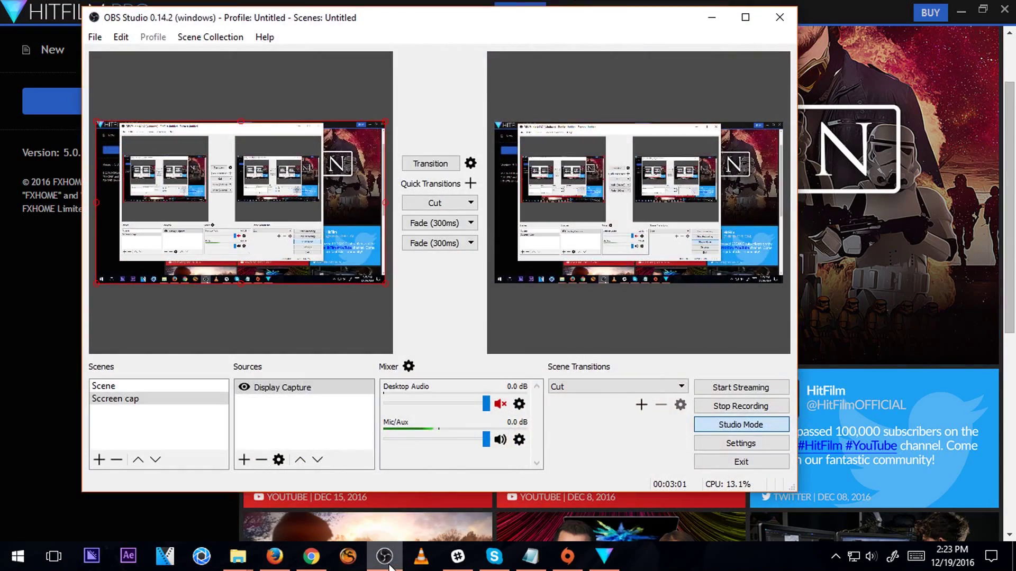
click(389, 564)
click(390, 565)
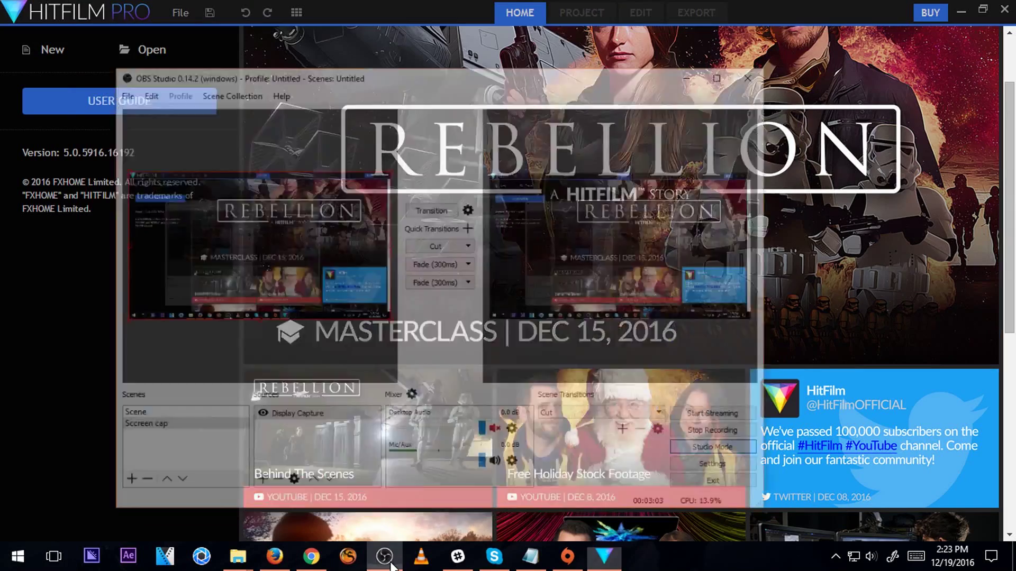
click(390, 565)
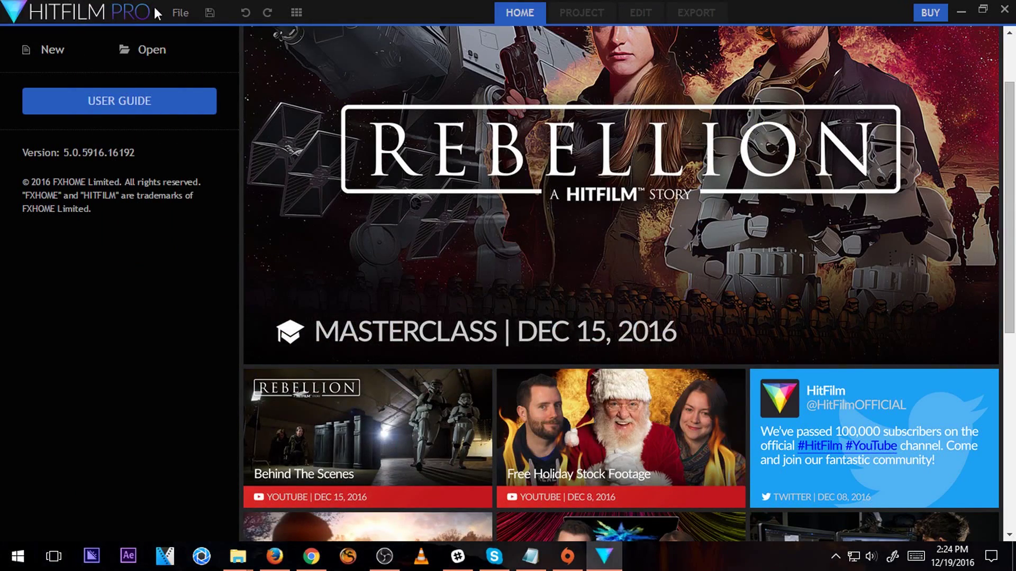
Open the Heads Up masterclass from the home screen feed and look through its web page down to the footer.
scroll(460, 228, down, 7)
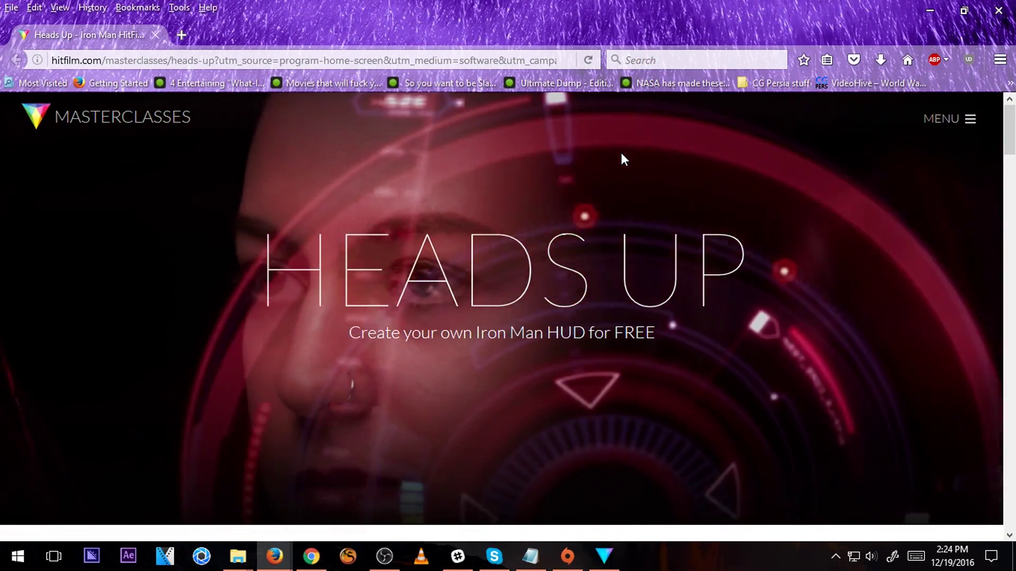
scroll(620, 152, down, 6)
scroll(624, 159, down, 15)
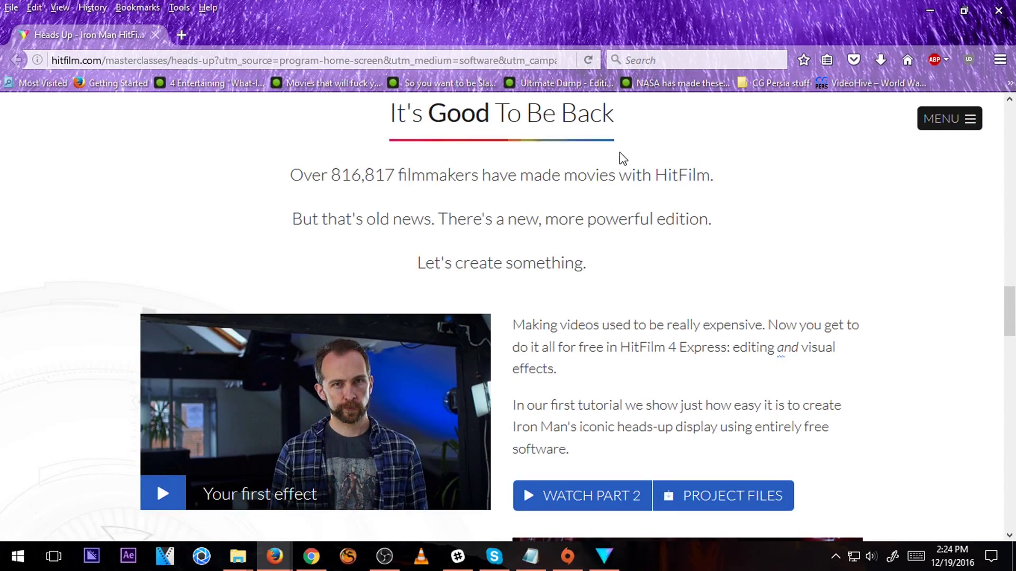
scroll(624, 159, down, 3)
scroll(623, 157, up, 15)
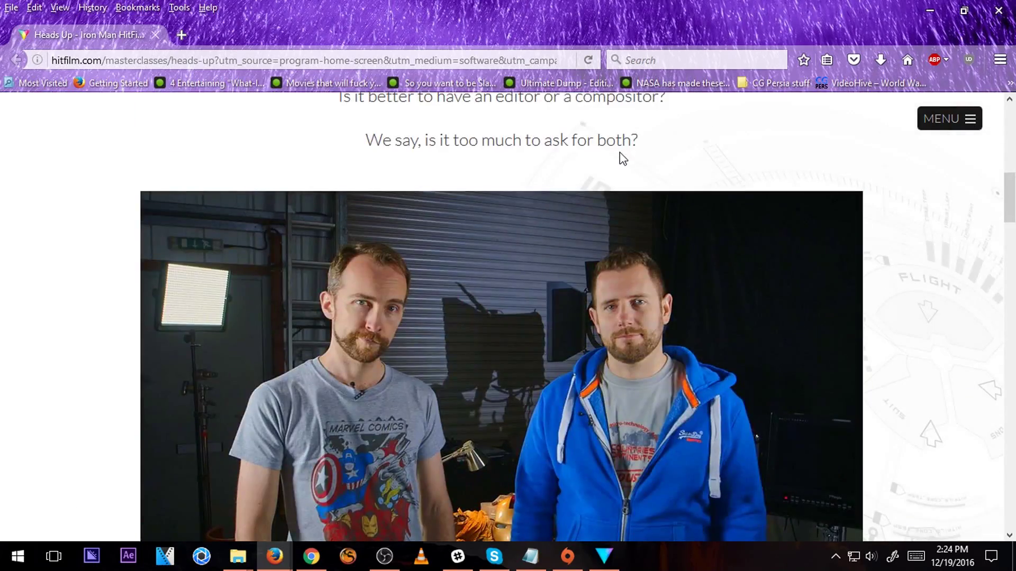
scroll(620, 152, up, 5)
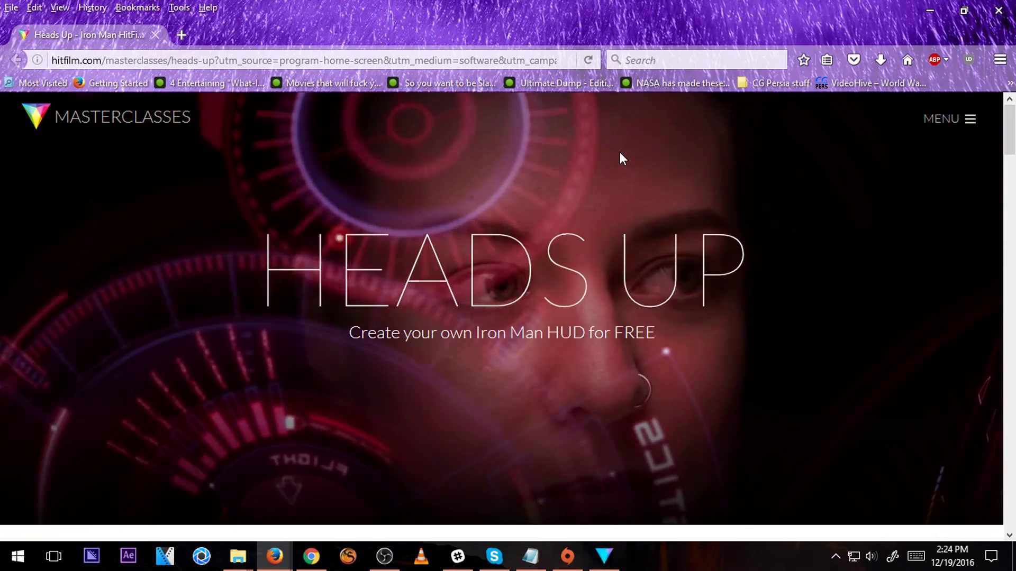
scroll(620, 152, down, 5)
scroll(623, 159, down, 2)
scroll(623, 158, down, 15)
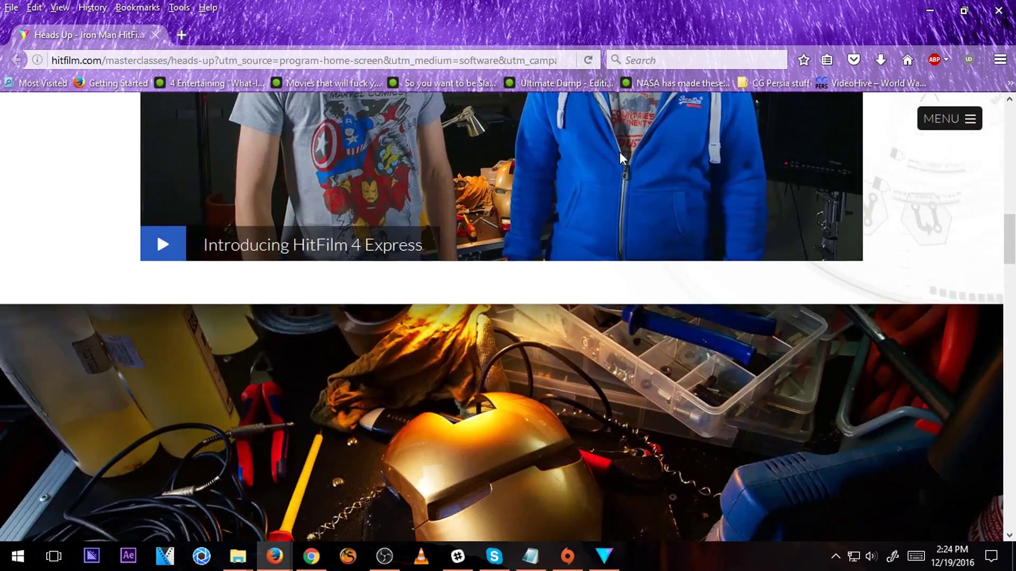
scroll(623, 159, down, 15)
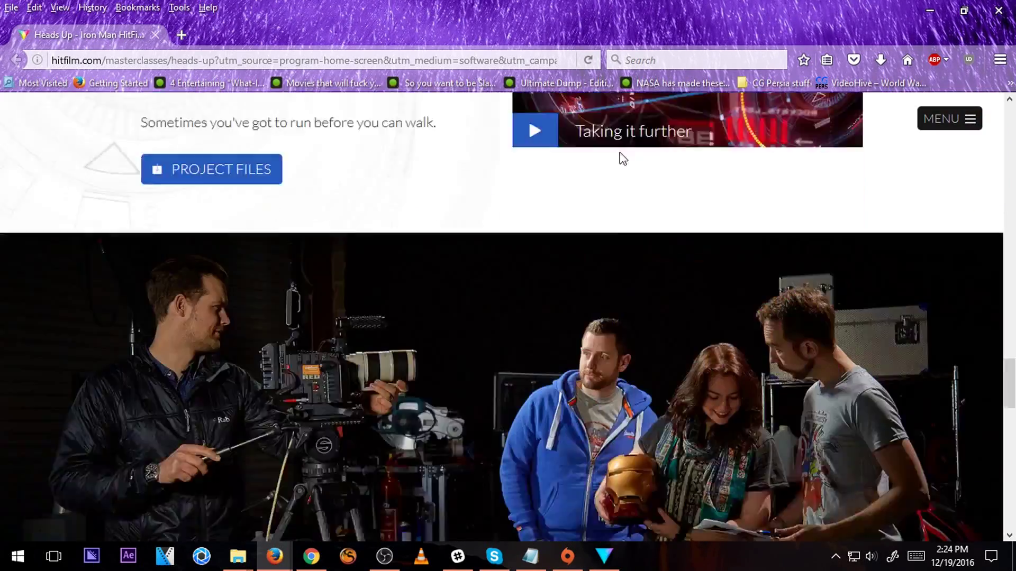
scroll(620, 153, down, 1)
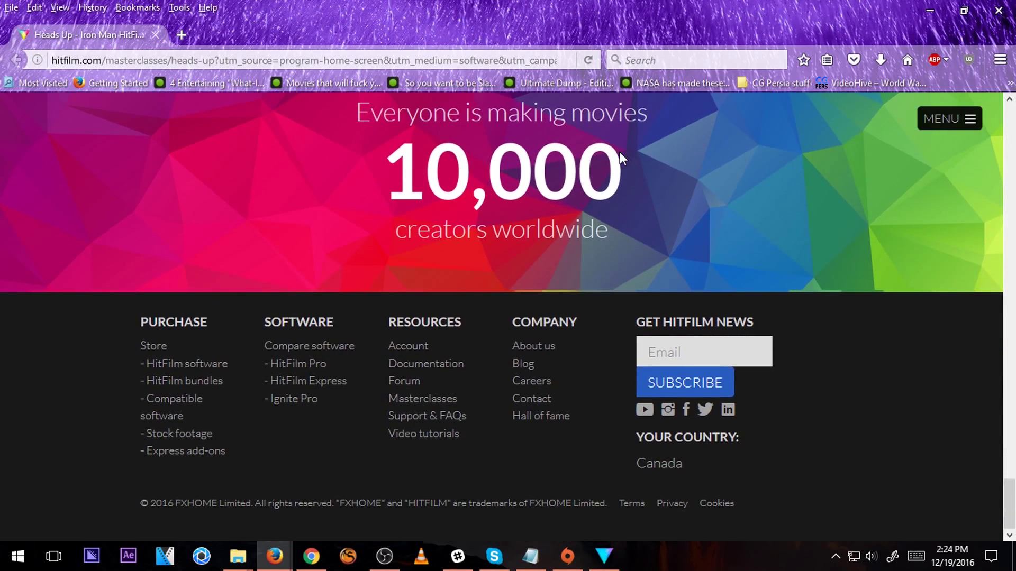
scroll(617, 157, up, 3)
scroll(617, 159, down, 3)
Open the HitFilm software store page from the footer links and look over the products and prices.
click(180, 368)
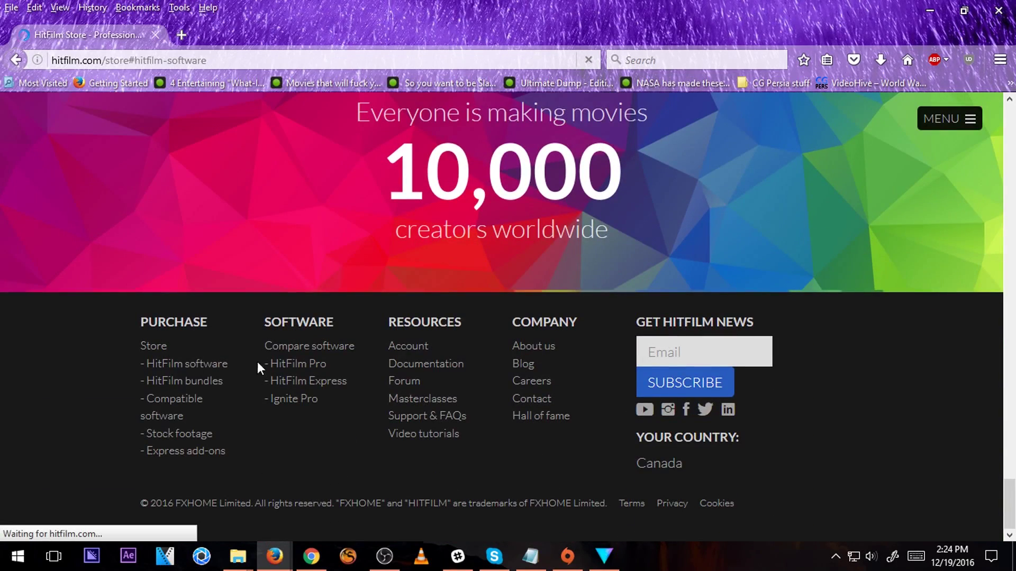
scroll(285, 349, down, 15)
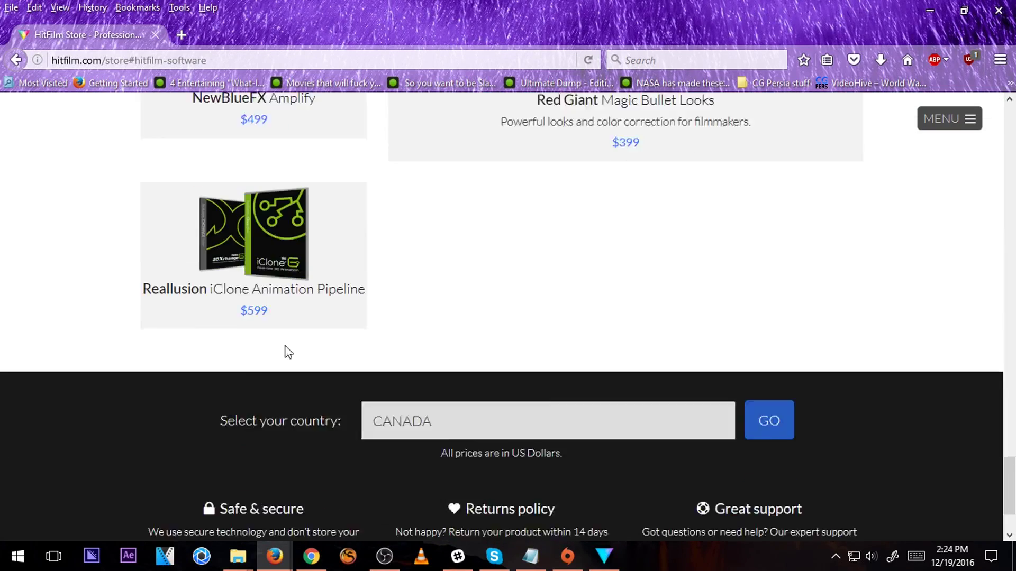
scroll(276, 370, up, 8)
scroll(266, 312, up, 10)
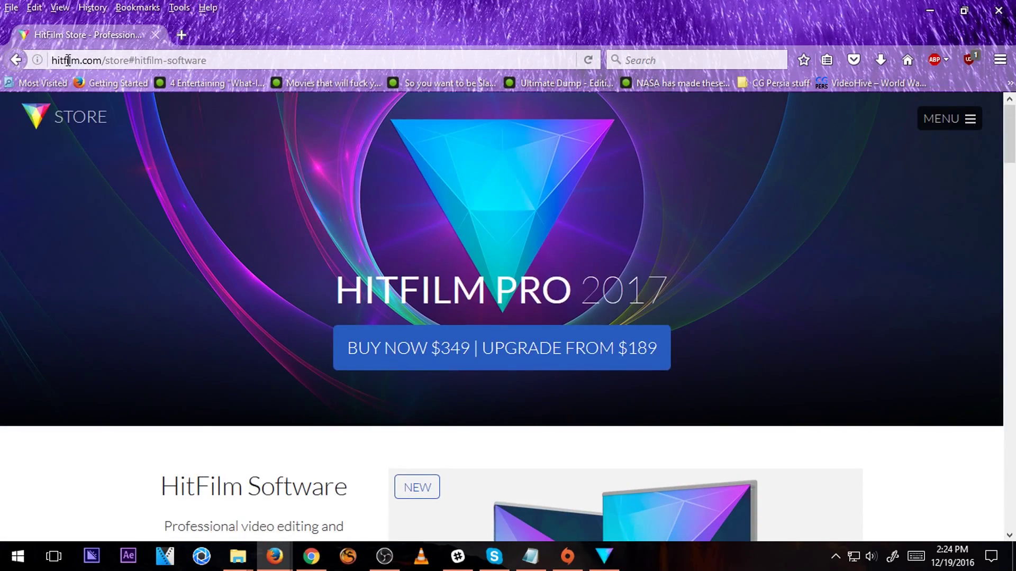
Go back to the masterclass page, open the HitFilm Pro product page and read its Editing section.
key(alt+Left)
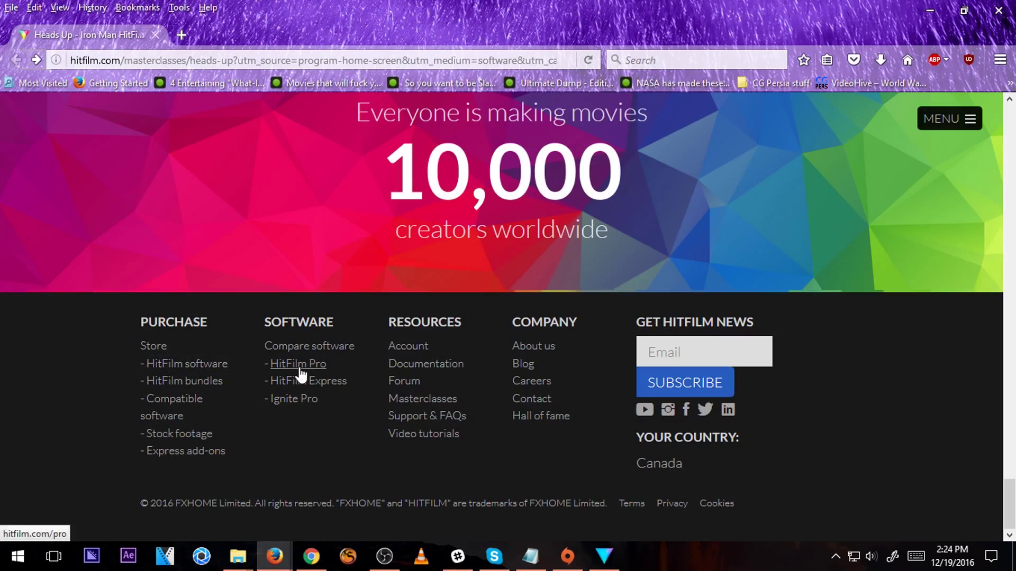
click(300, 367)
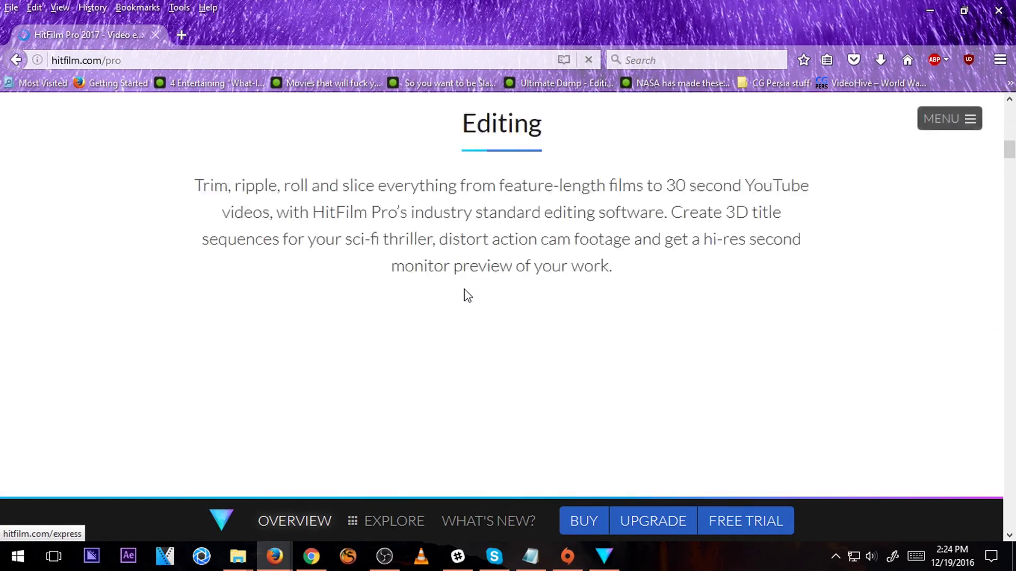
scroll(506, 286, down, 5)
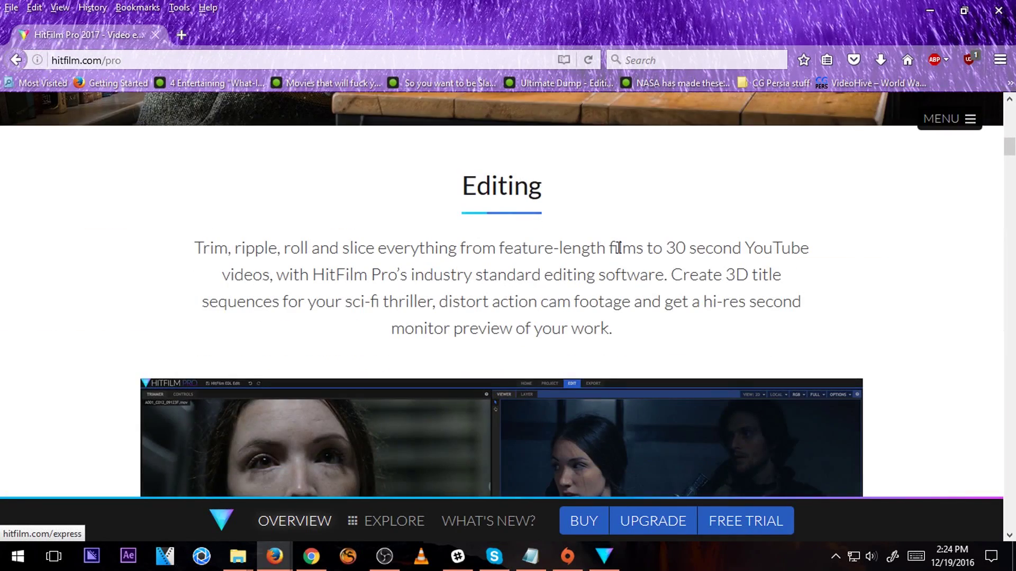
scroll(622, 251, down, 5)
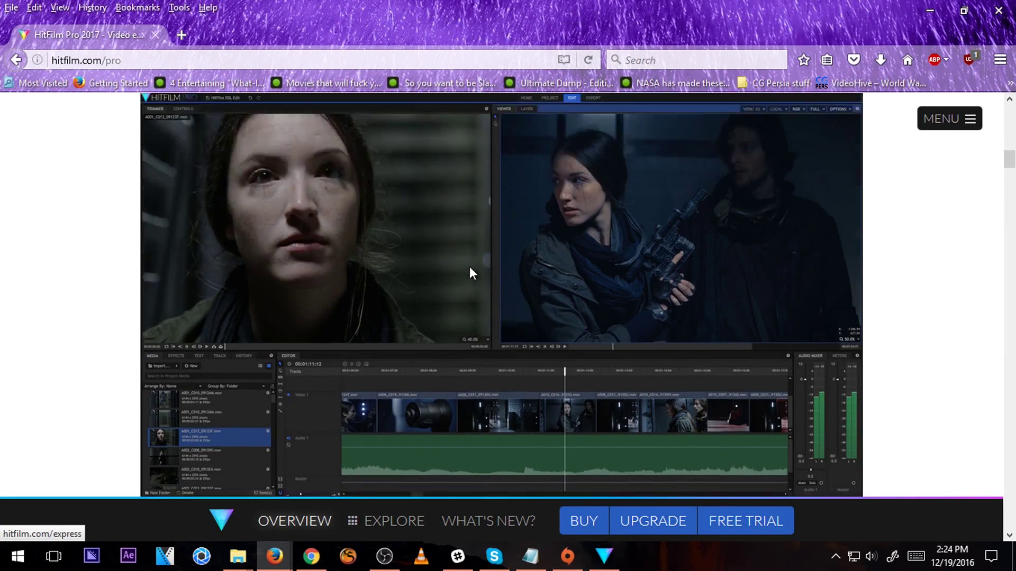
scroll(469, 273, down, 5)
scroll(469, 267, down, 2)
scroll(469, 268, up, 4)
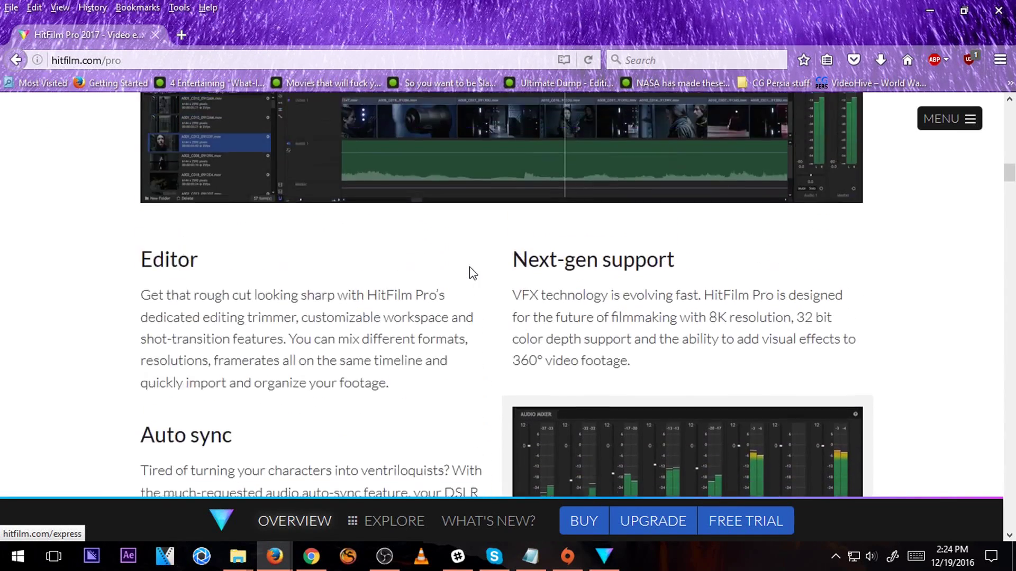
scroll(470, 271, down, 12)
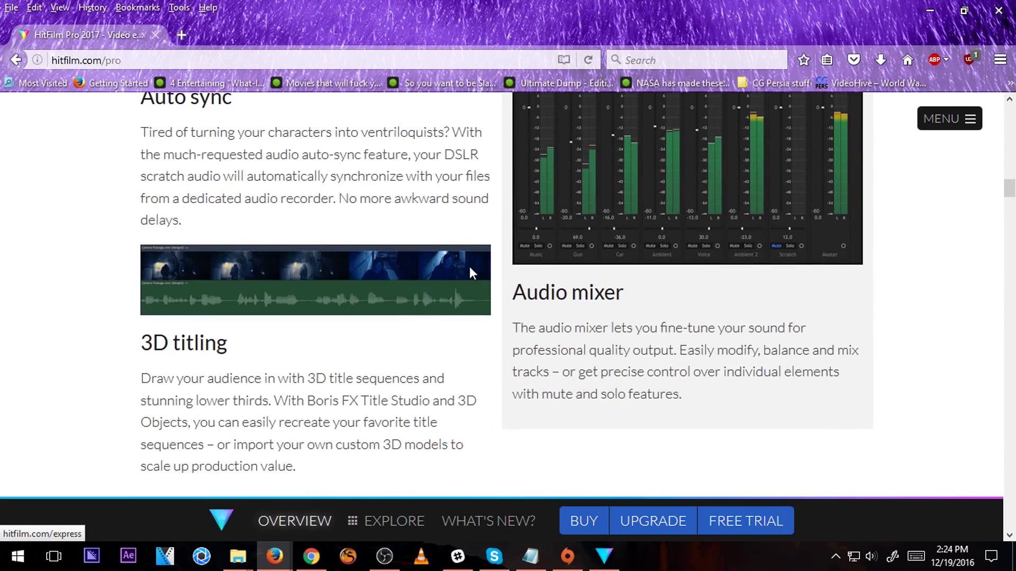
scroll(470, 270, up, 6)
scroll(470, 272, up, 1)
drag(319, 400, 389, 400)
click(408, 405)
Examine the Visual Effects section of the product page, including the True 3D power features.
scroll(369, 354, down, 15)
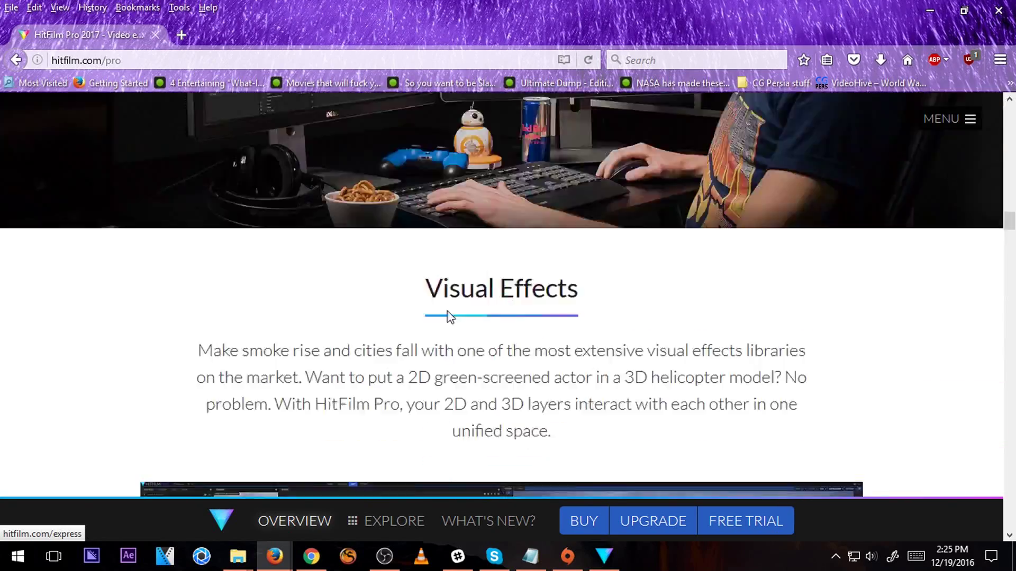
scroll(449, 317, down, 12)
scroll(449, 318, up, 3)
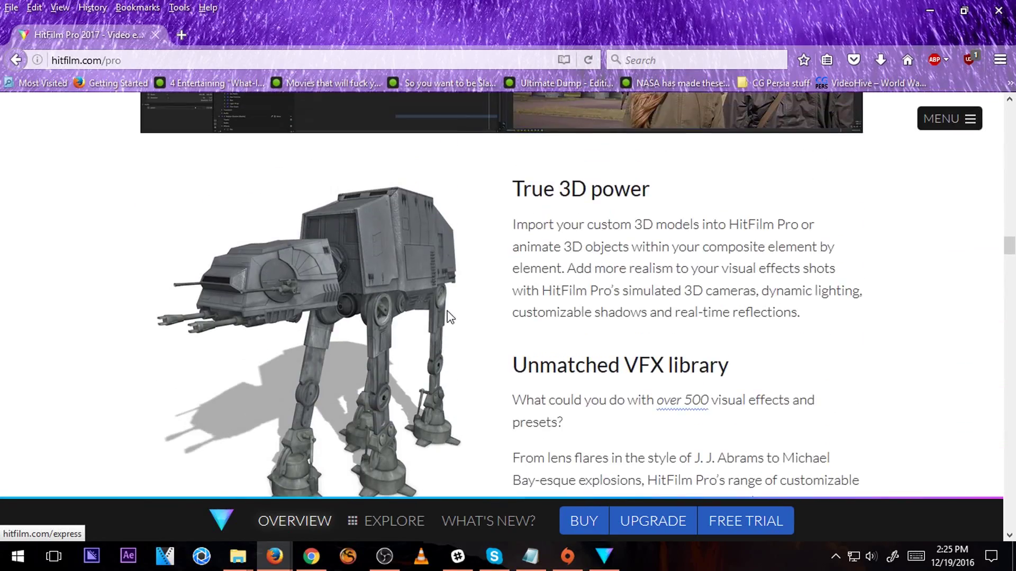
scroll(520, 289, up, 6)
scroll(521, 289, down, 3)
scroll(520, 291, up, 2)
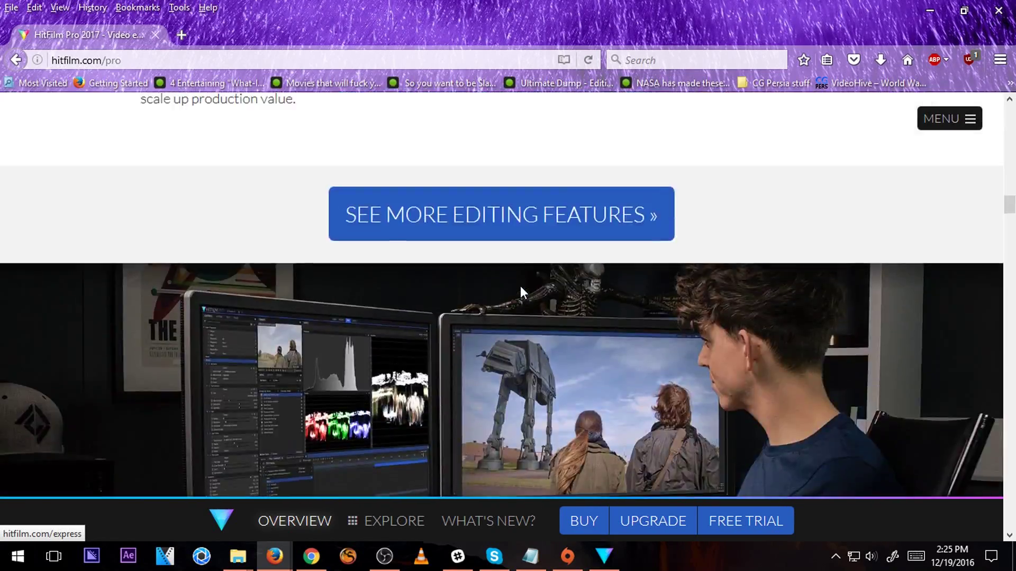
scroll(521, 288, down, 10)
scroll(521, 288, up, 3)
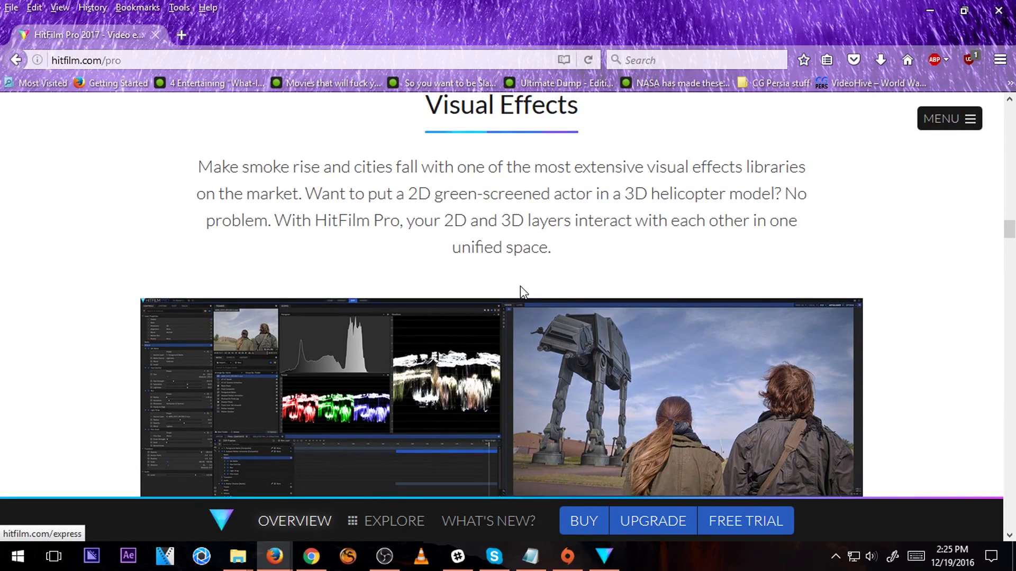
Read the Unmatched VFX library, CG particle elements and mocha tracking descriptions on the product page.
scroll(520, 286, down, 8)
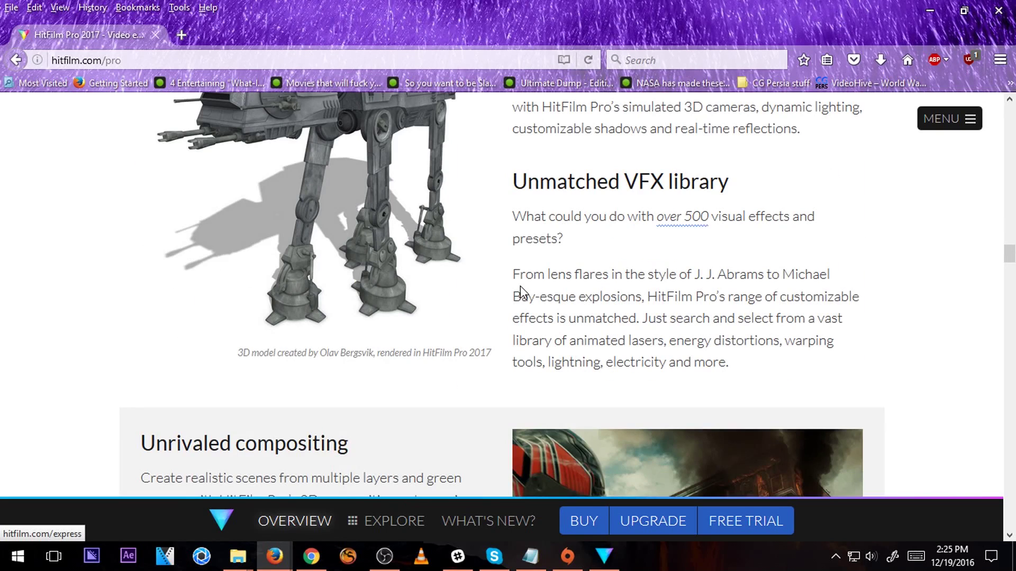
scroll(520, 286, down, 4)
scroll(520, 286, up, 4)
drag(690, 274, 799, 275)
click(721, 295)
scroll(523, 306, down, 7)
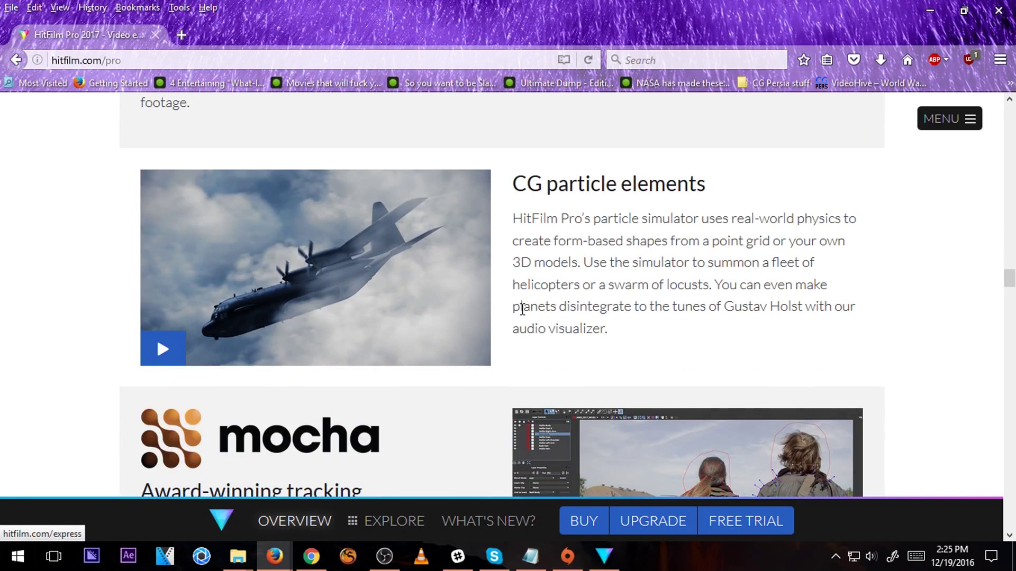
scroll(521, 312, down, 7)
scroll(520, 308, up, 5)
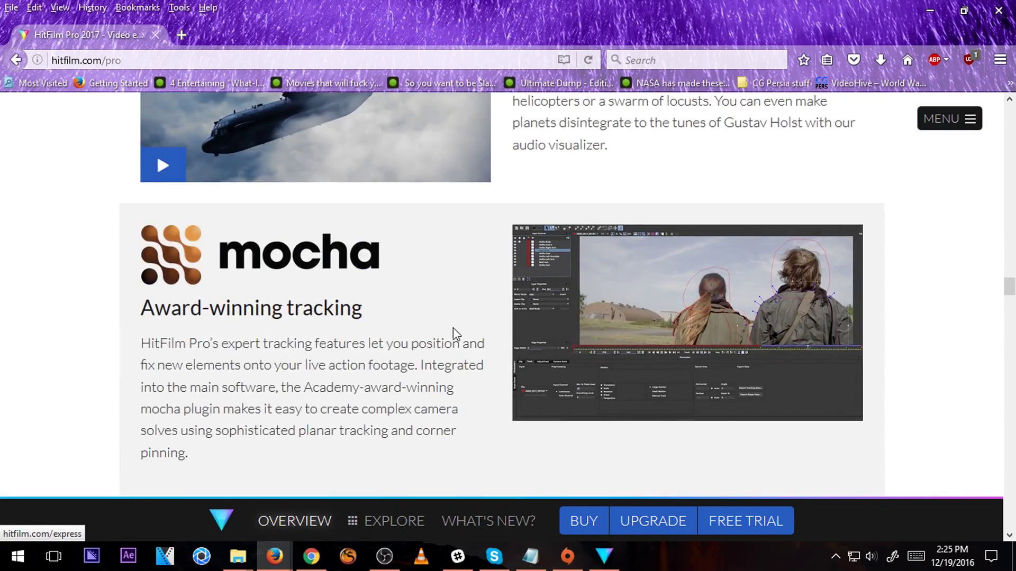
scroll(453, 328, up, 6)
scroll(473, 322, up, 3)
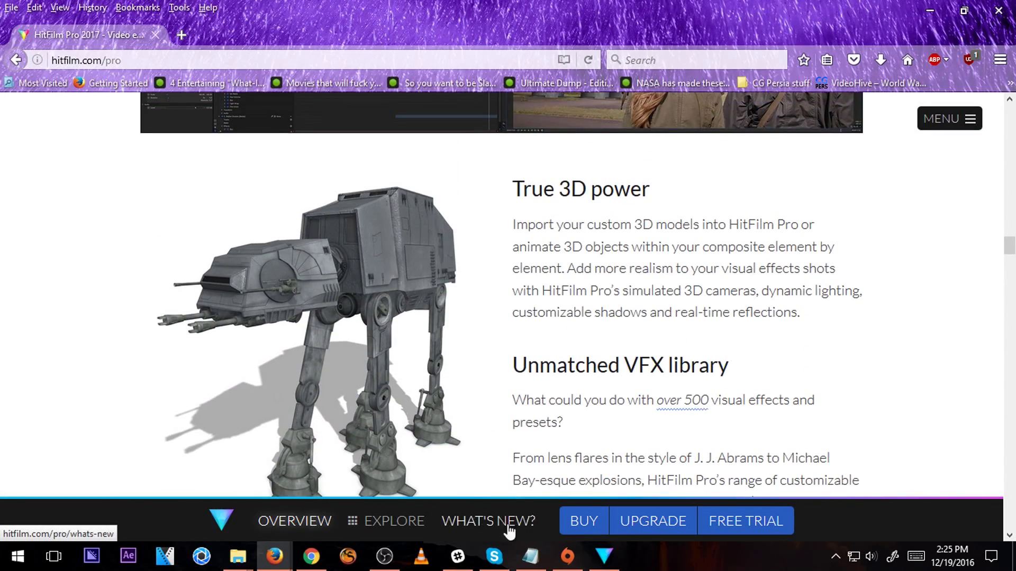
Switch back to HitFilm Pro and create a new project.
click(603, 556)
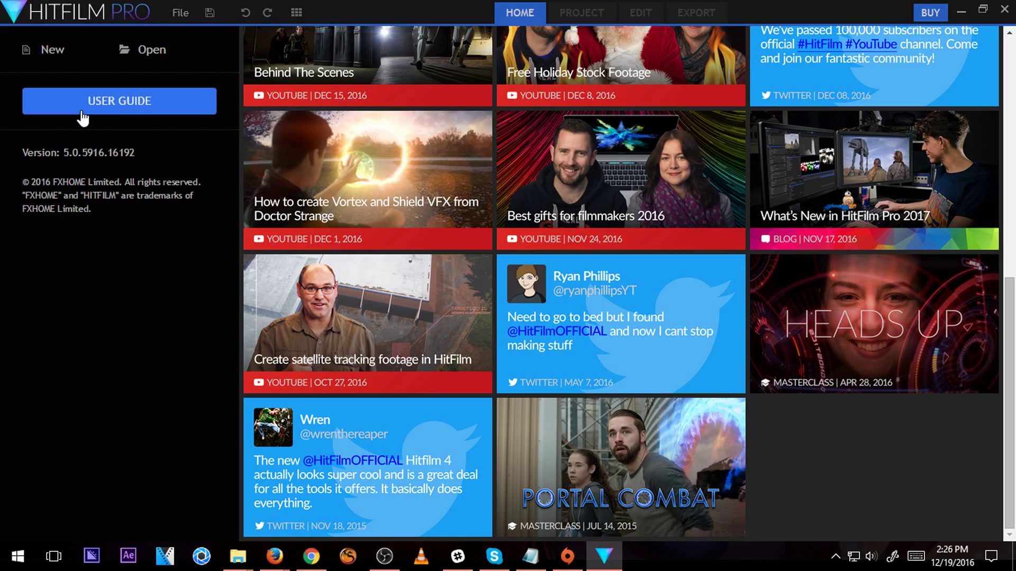
click(53, 59)
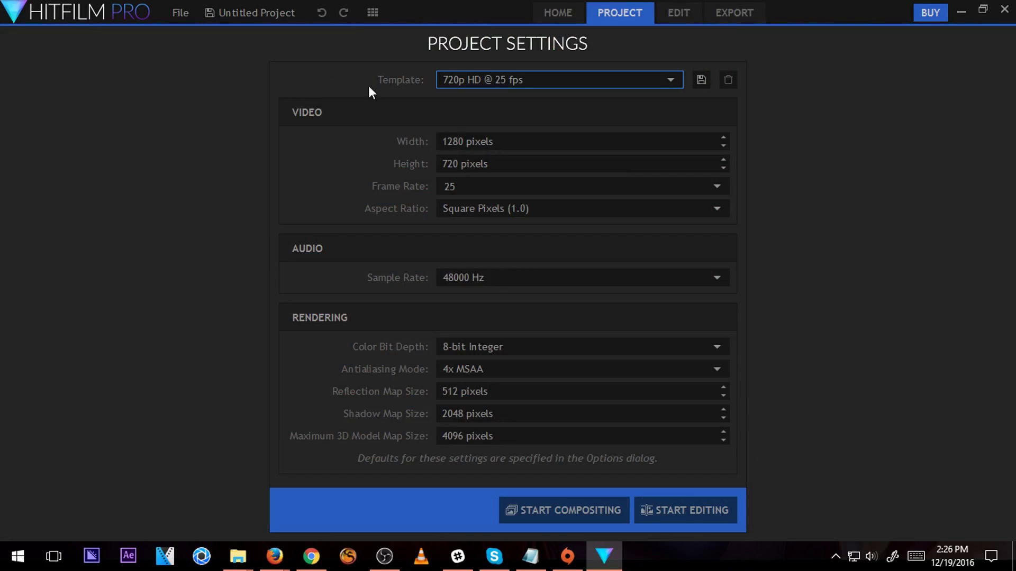
scroll(564, 160, down, 5)
scroll(582, 182, up, 1)
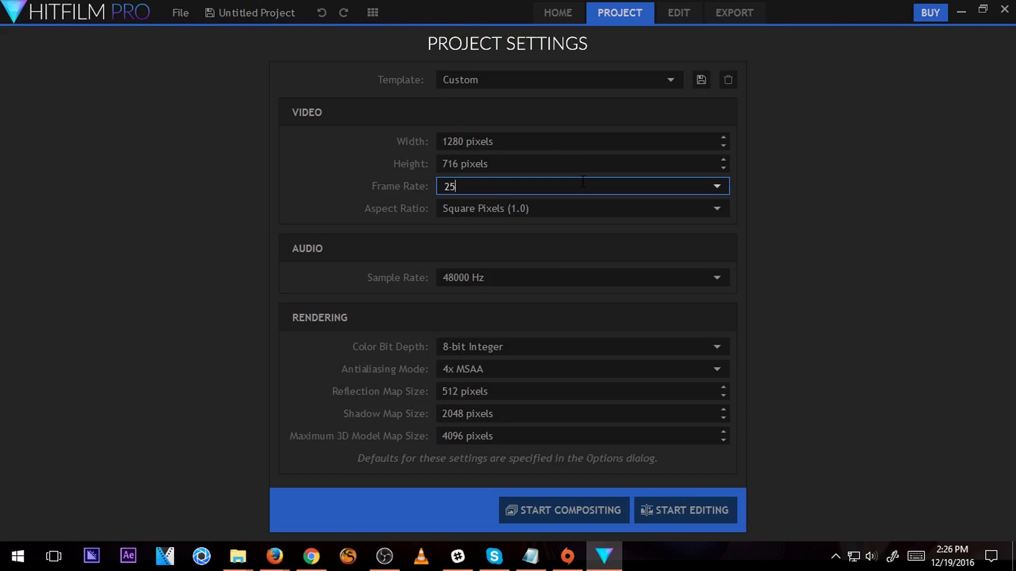
scroll(582, 182, down, 1)
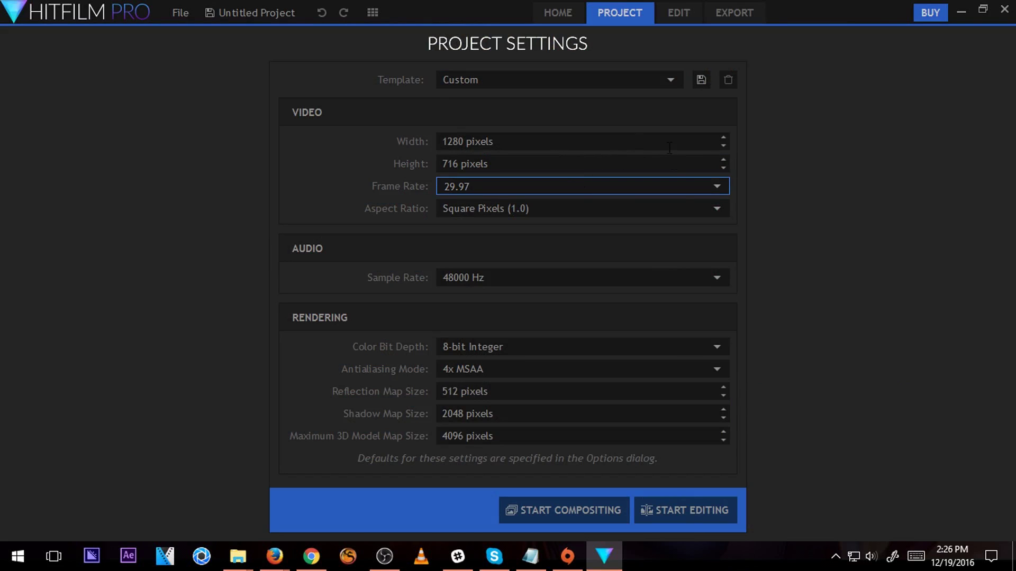
Apply the 1080p Full HD @ 29.97 fps template to the project settings.
click(605, 78)
scroll(568, 231, up, 10)
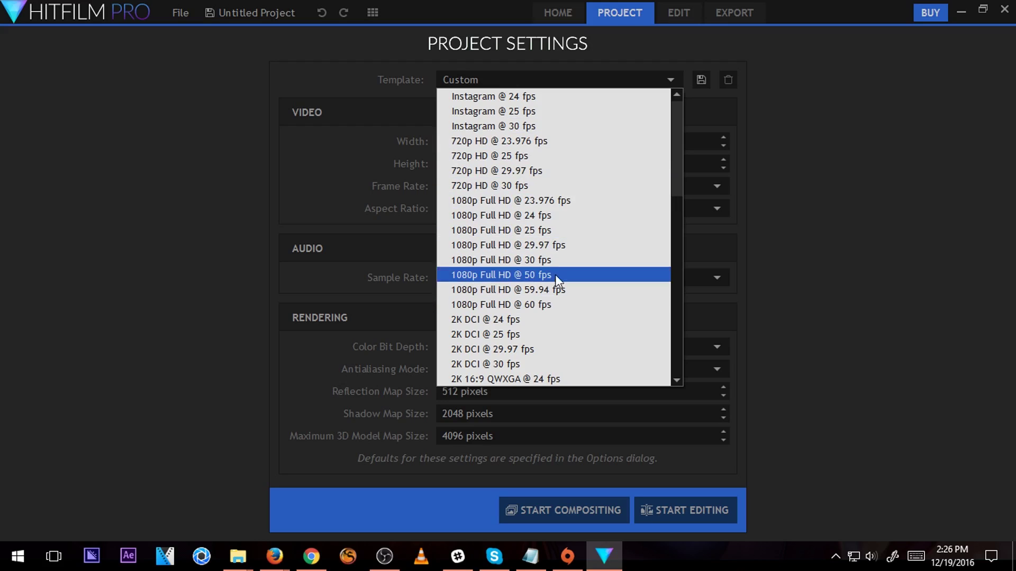
click(534, 246)
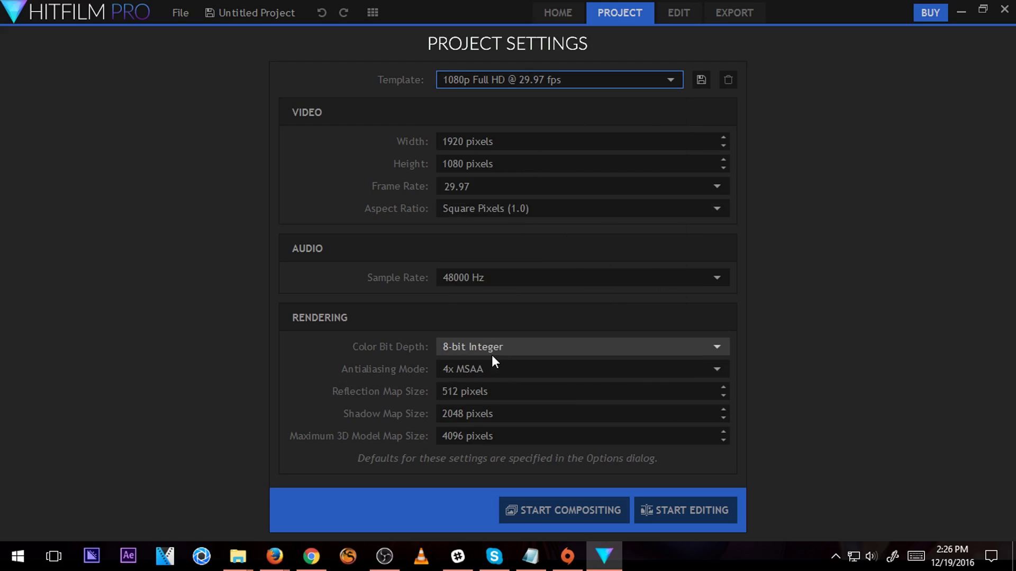
Review the project's color bit depth options and start editing with the chosen project settings.
click(532, 348)
click(532, 348)
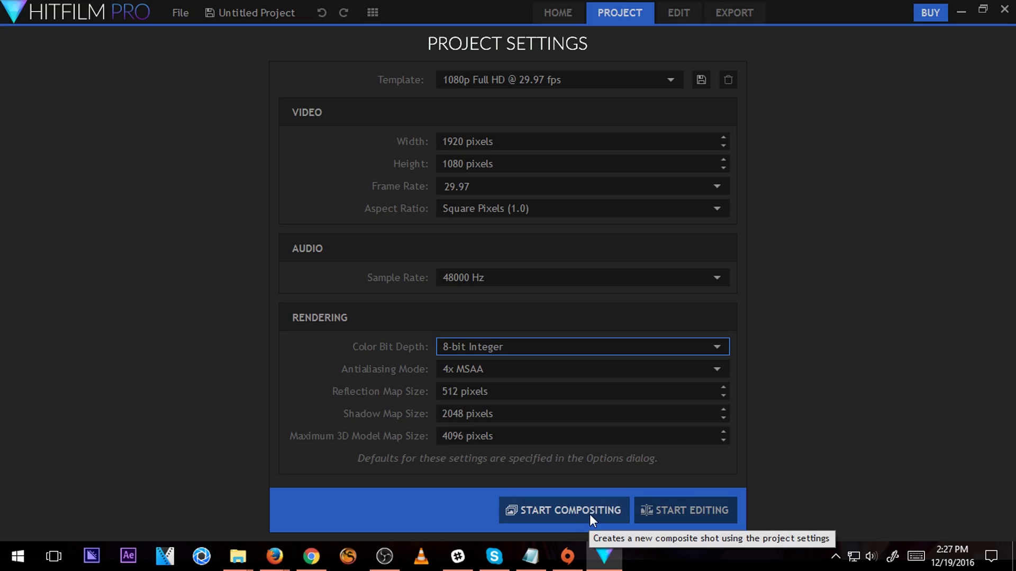
click(660, 509)
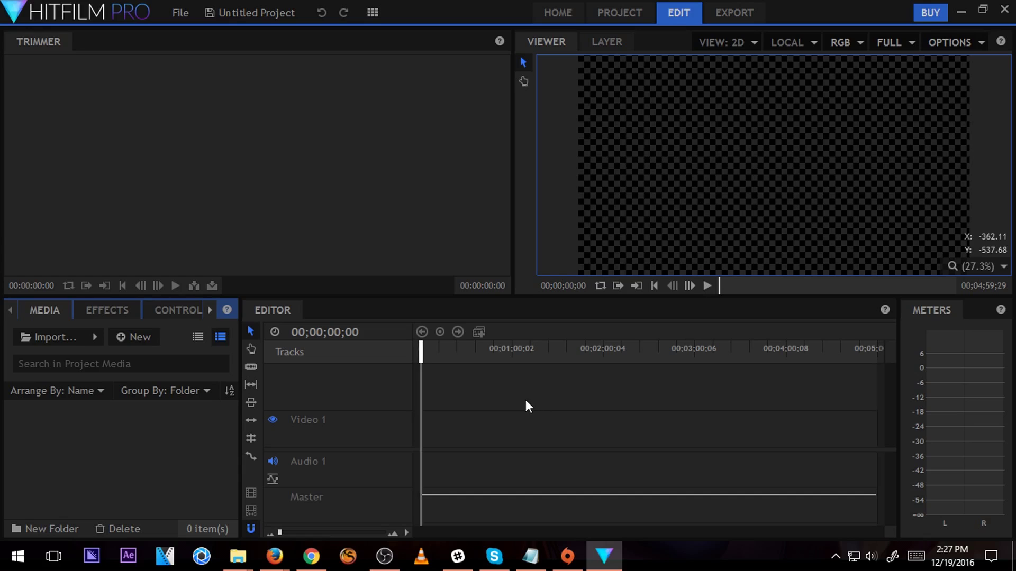
Look through the open File Explorer windows for footage, checking the Dec onWARD redners folder.
drag(496, 344, 378, 360)
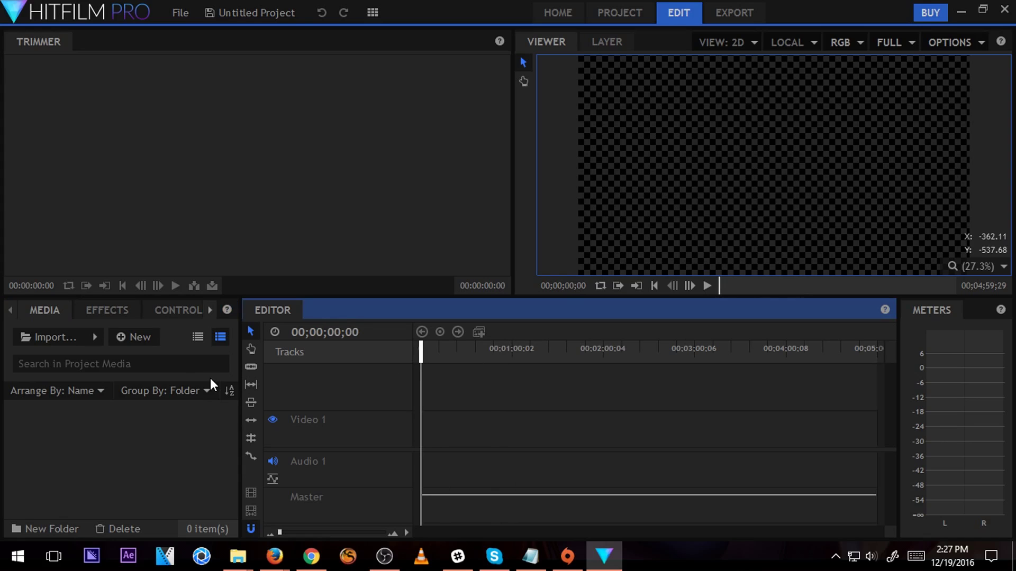
mouse_move(239, 550)
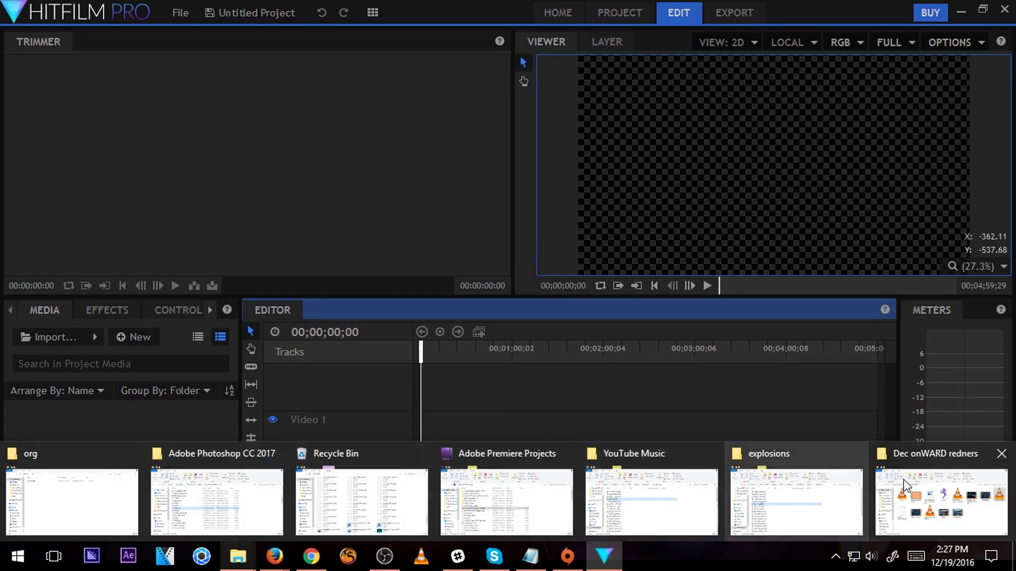
mouse_move(929, 478)
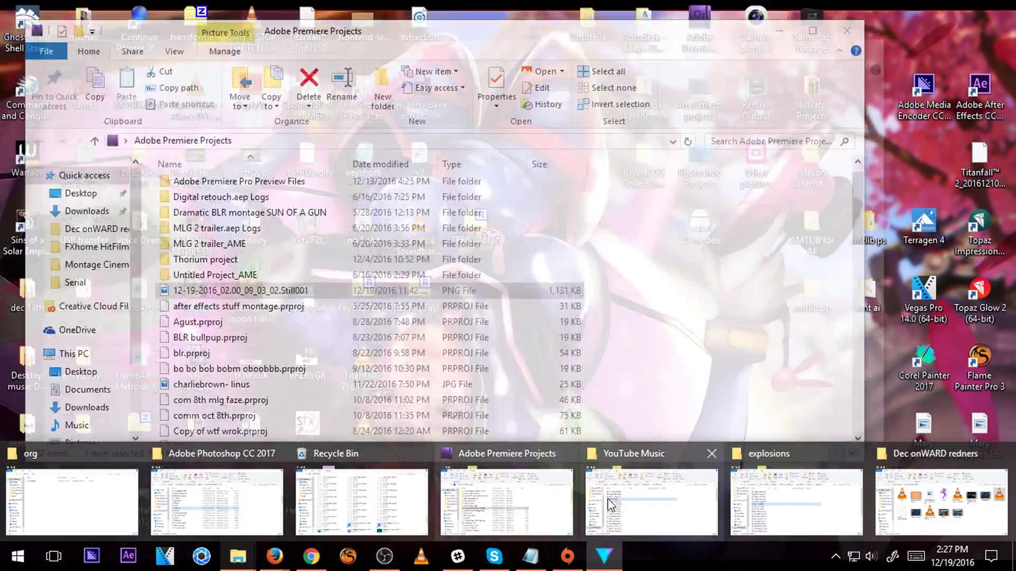
mouse_move(392, 489)
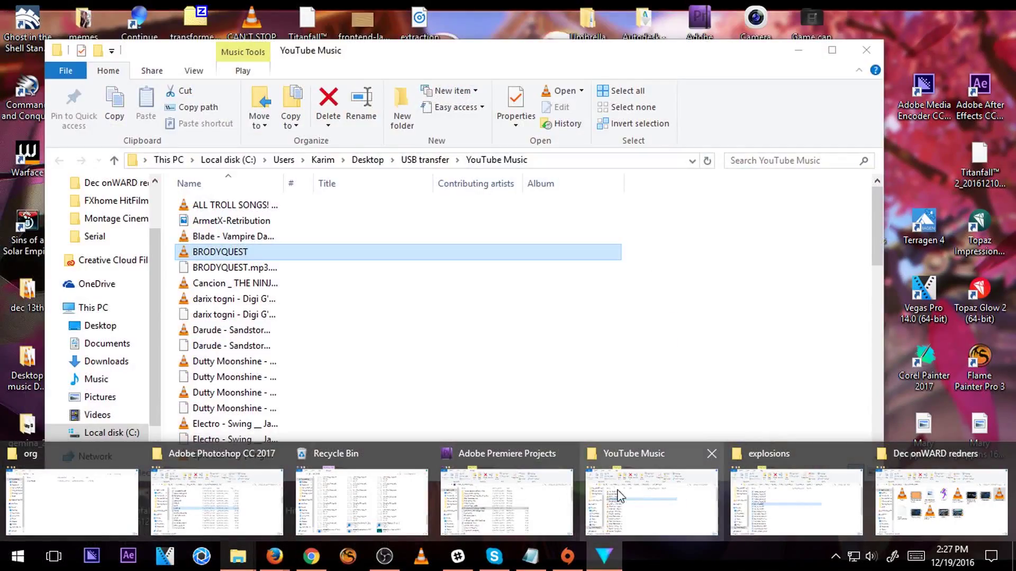
mouse_move(833, 492)
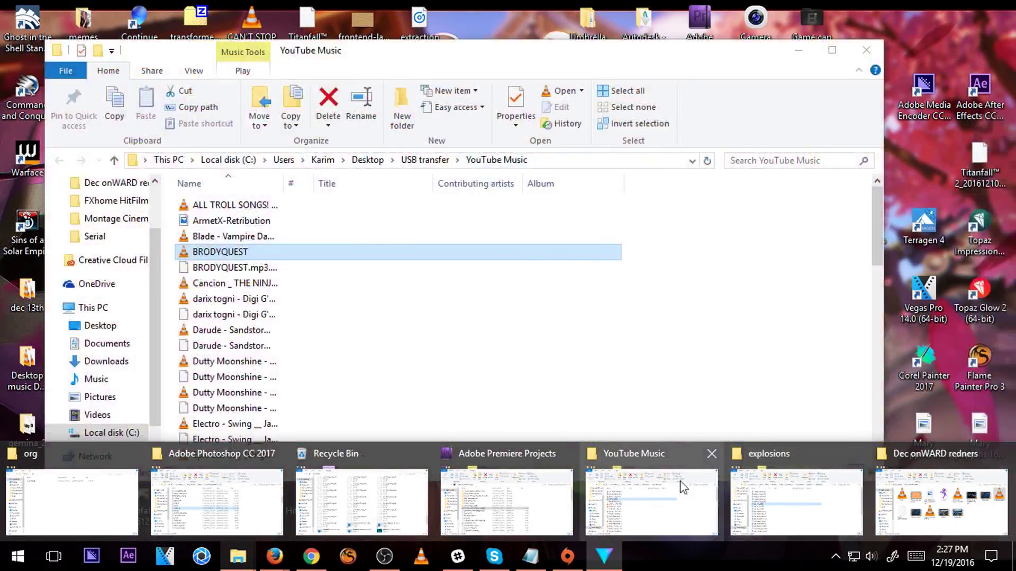
click(926, 475)
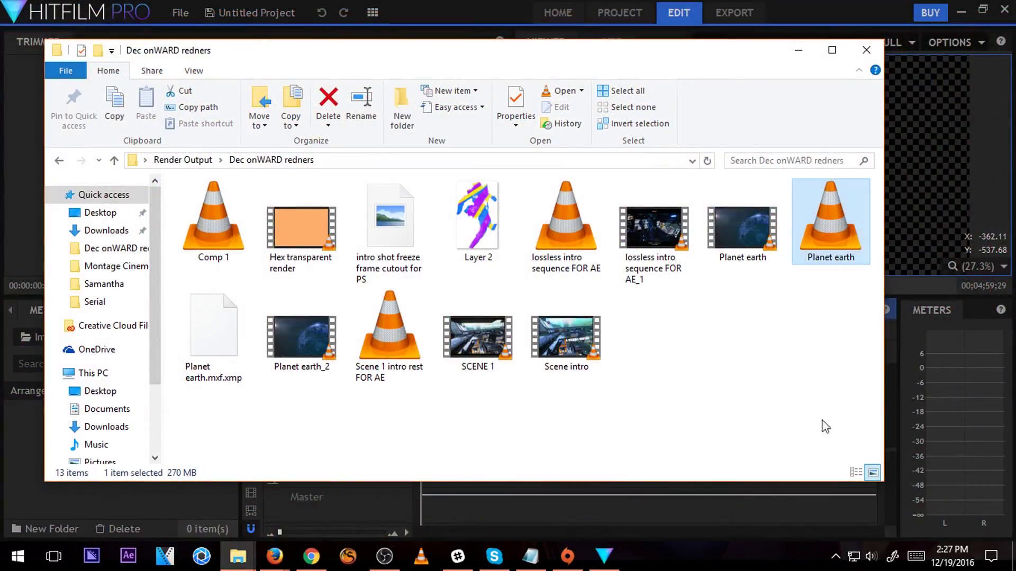
click(797, 51)
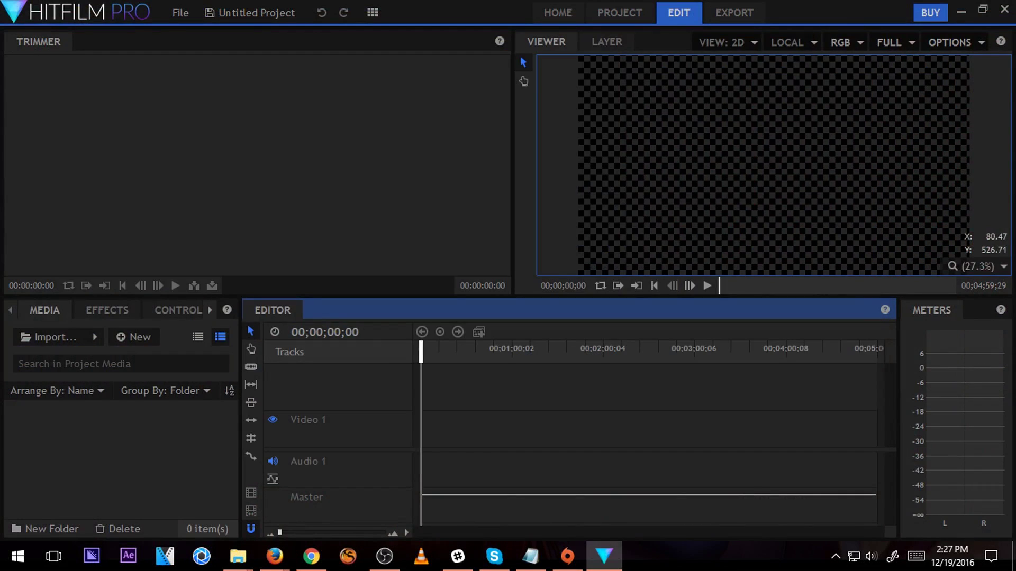
Try to add a clip from the titanfall 2 all footage folder window directly to the project media.
key(alt+Tab)
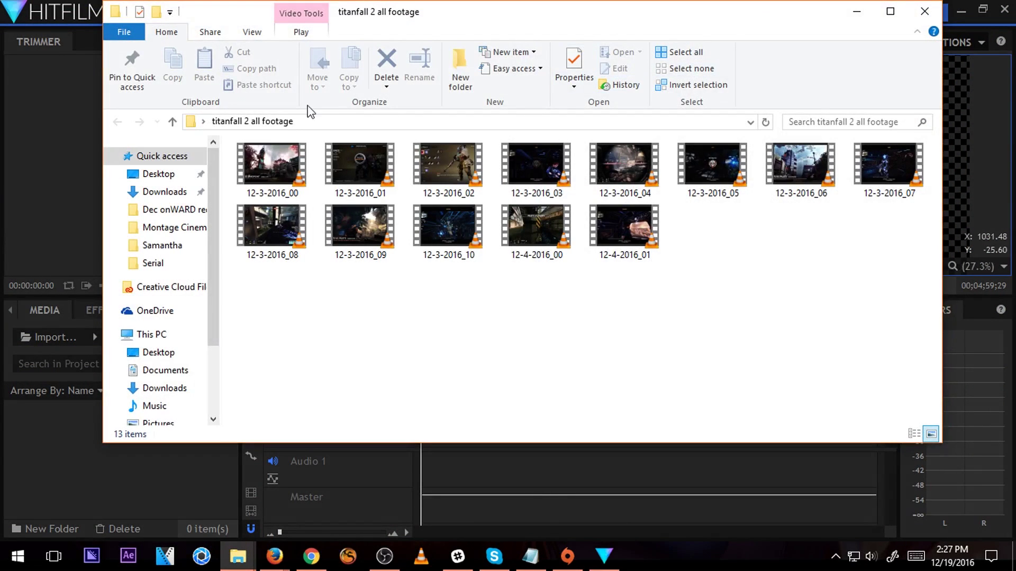
click(271, 169)
drag(439, 233, 162, 469)
drag(397, 21, 1015, 140)
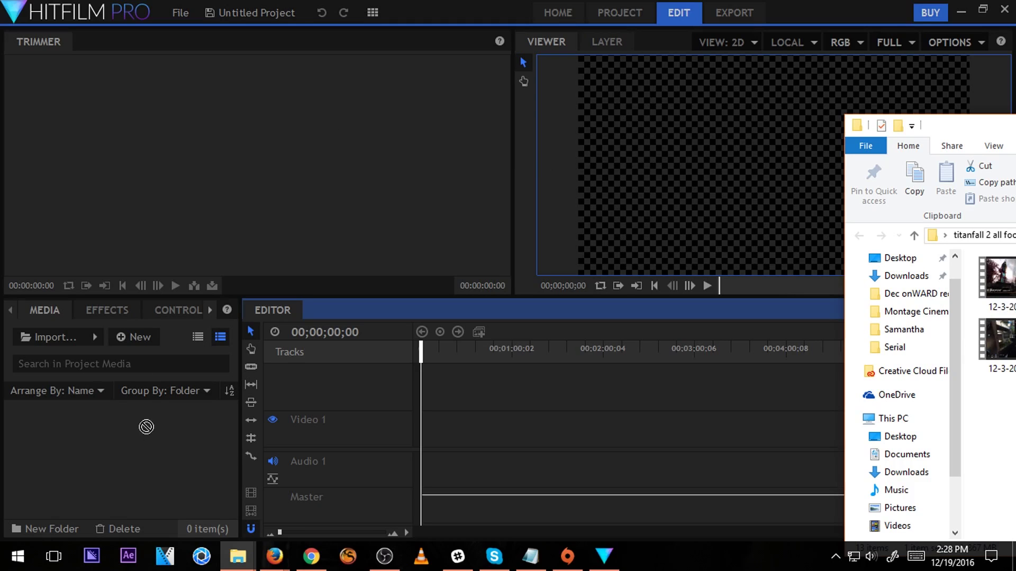
Start a media import, search the Desktop for "titanfall 2" and open the titanfall 2 all footage folder.
click(68, 339)
click(68, 338)
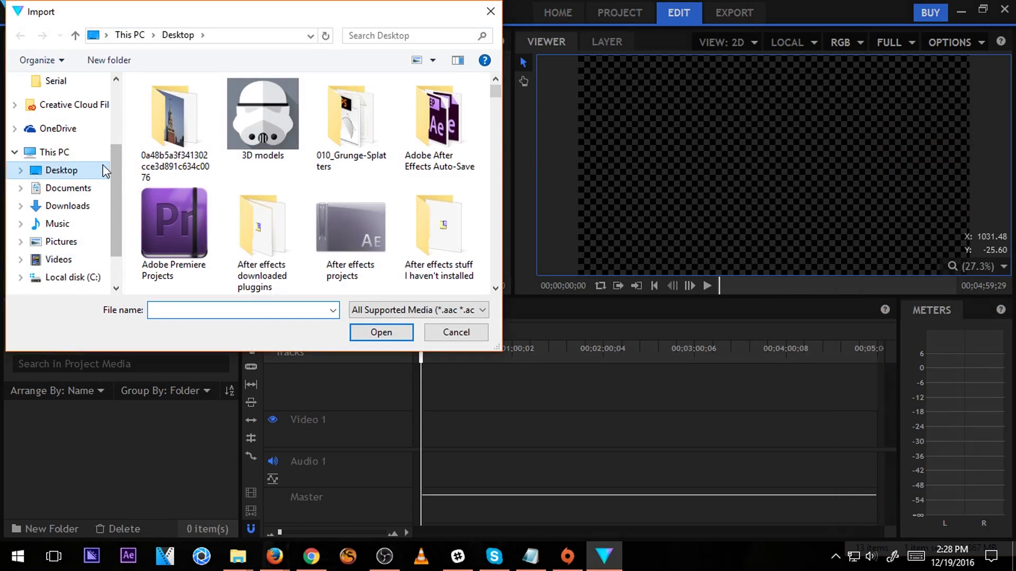
scroll(82, 130, up, 2)
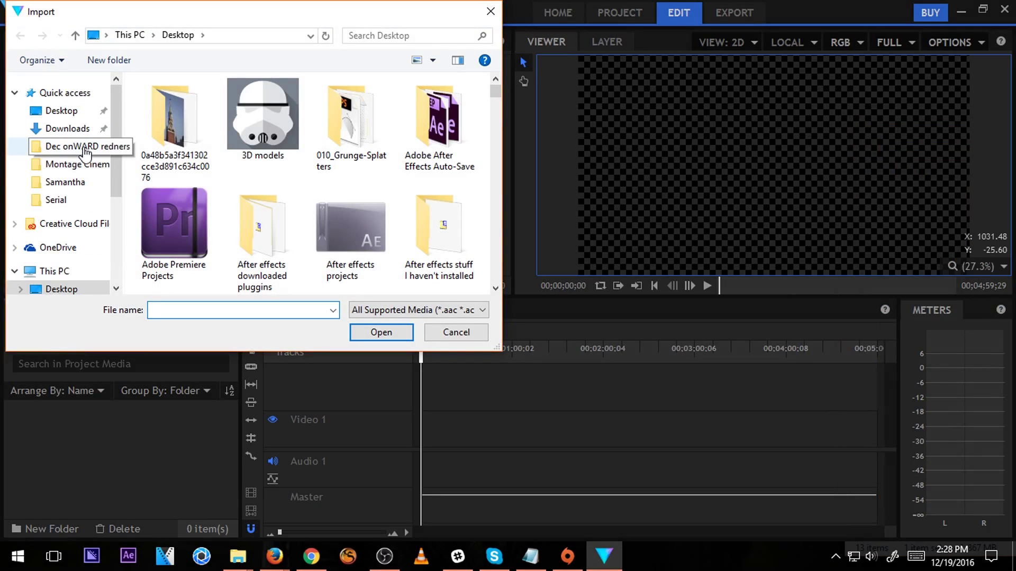
scroll(93, 242, down, 2)
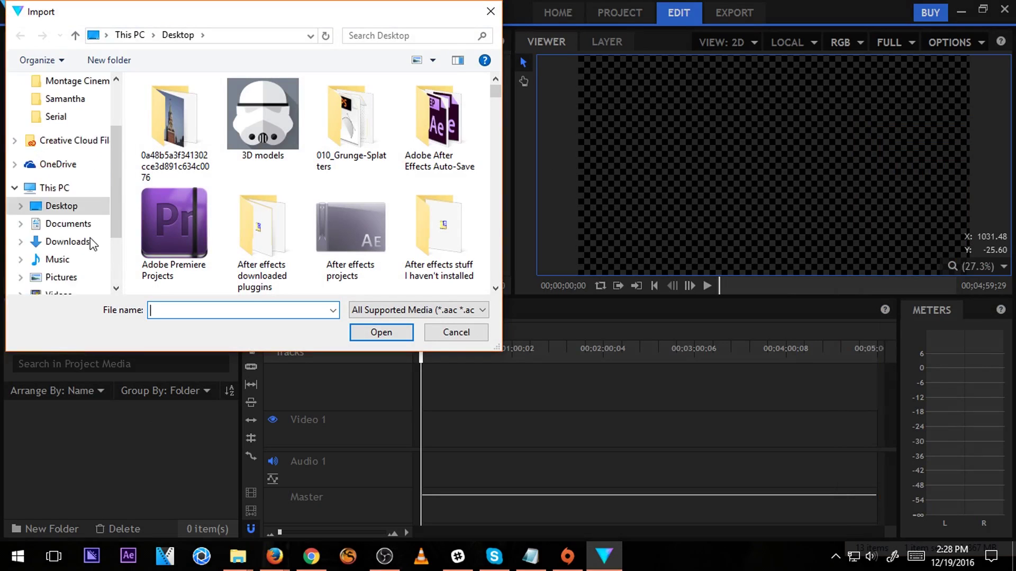
scroll(92, 243, down, 2)
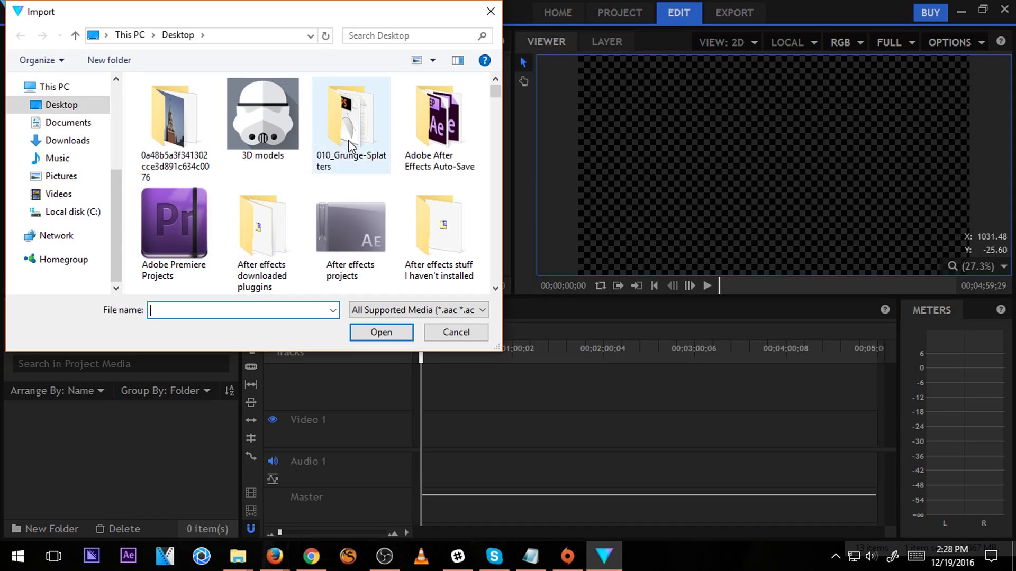
click(413, 36)
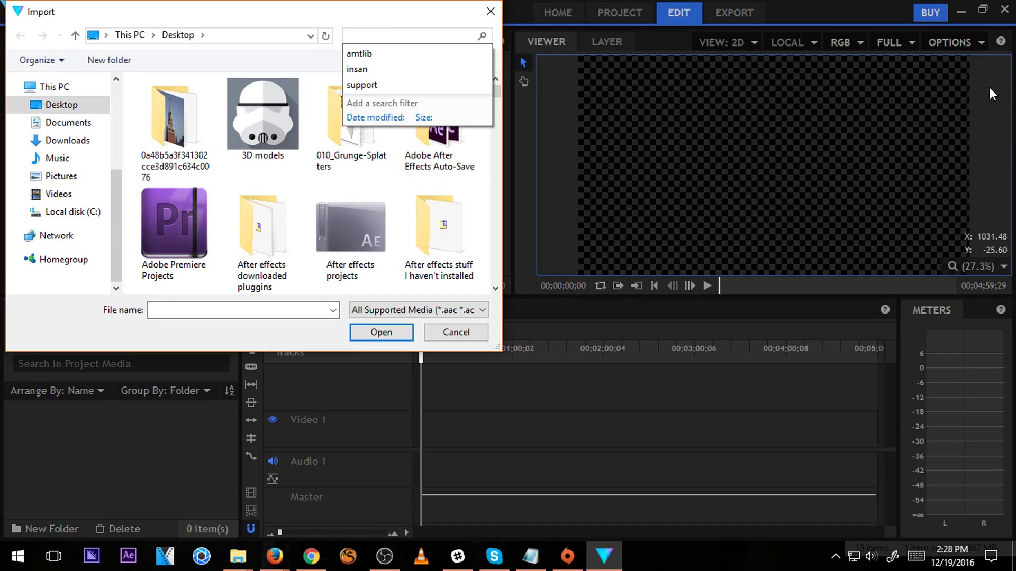
text(titanfall 2)
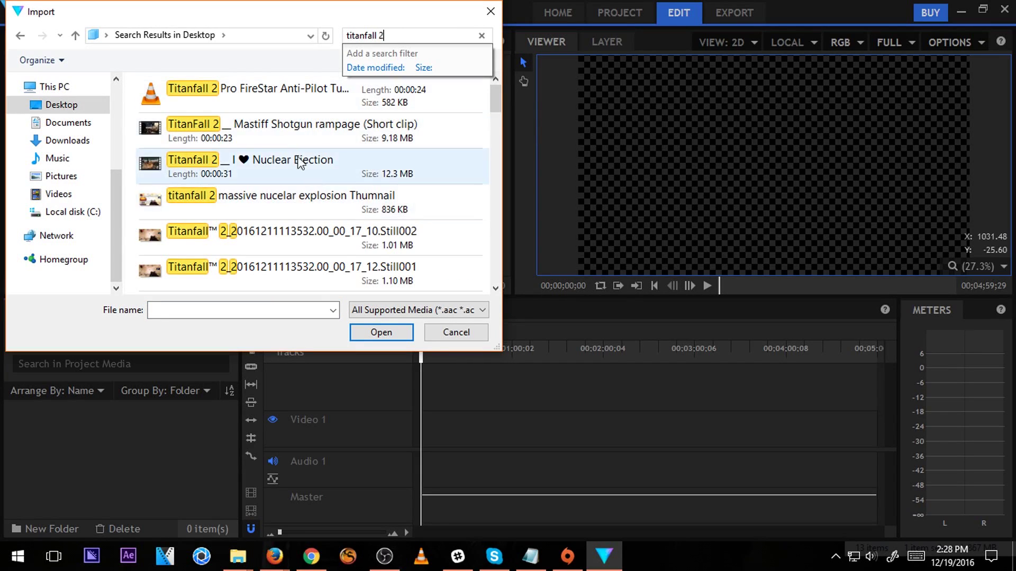
scroll(257, 154, down, 5)
scroll(258, 149, down, 15)
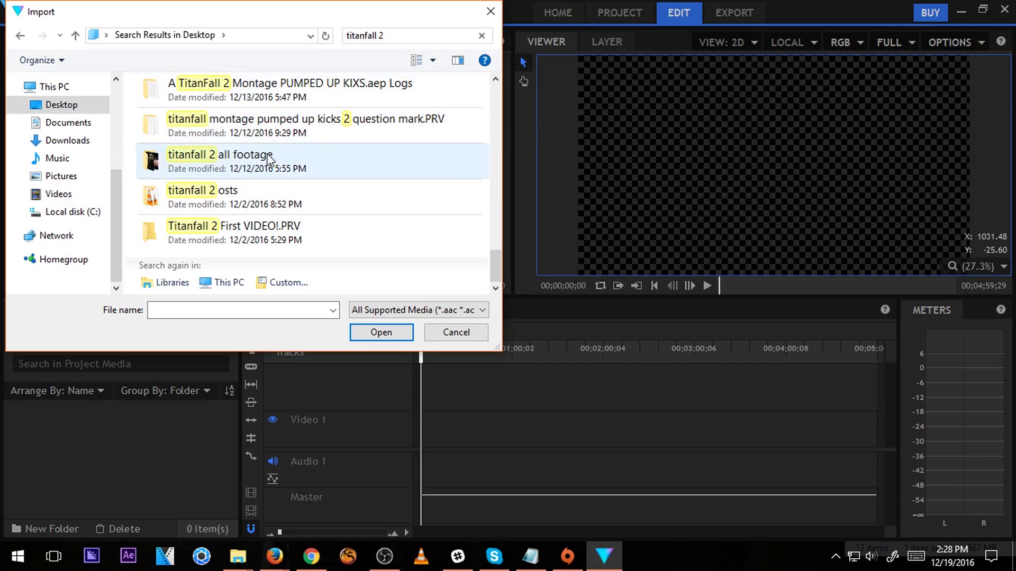
double_click(320, 157)
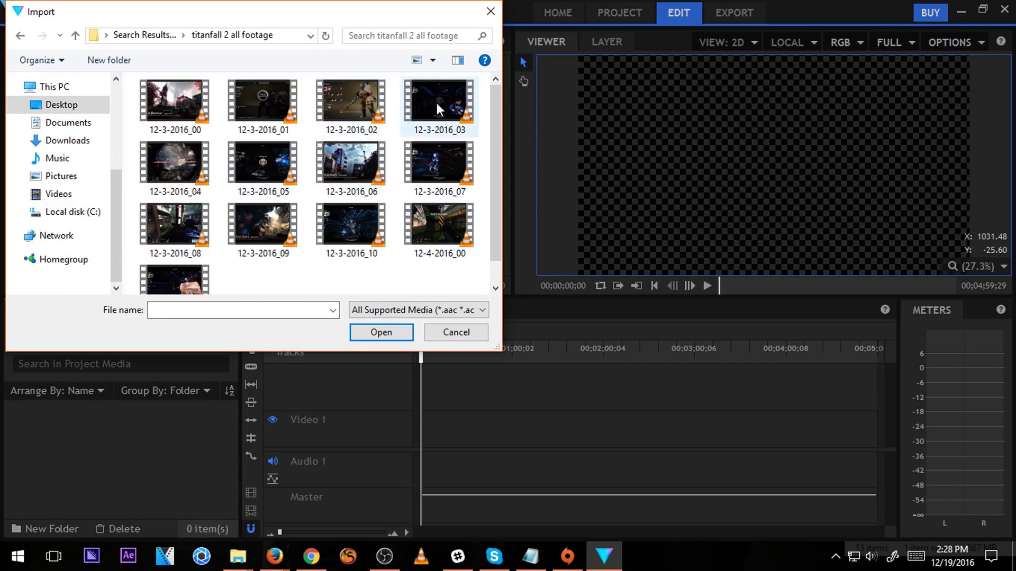
Import the clips 12-3-2016_02, 12-3-2016_04 and 12-3-2016_07 into the project media.
click(352, 105)
ctrl+click(188, 162)
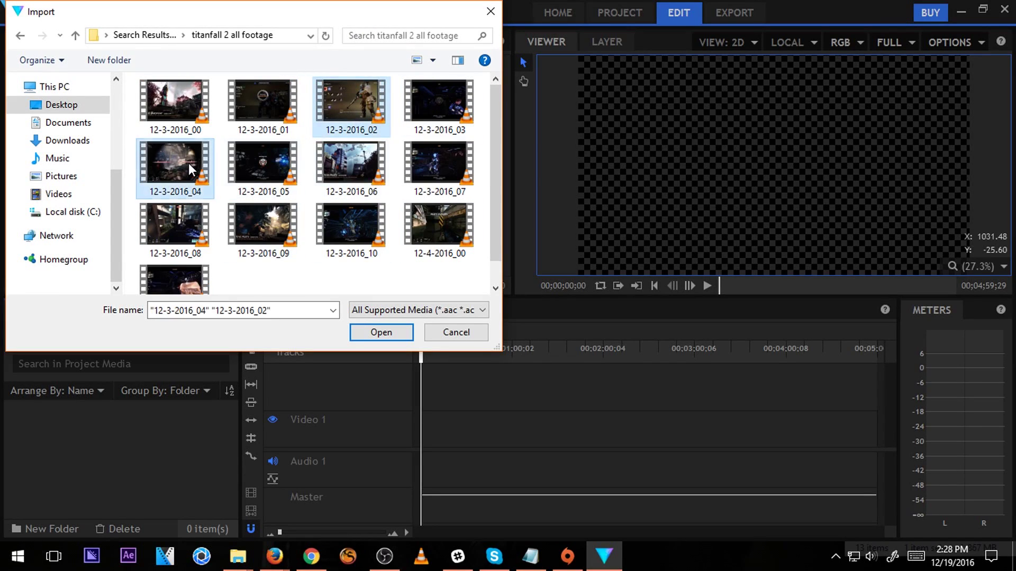
ctrl+click(413, 178)
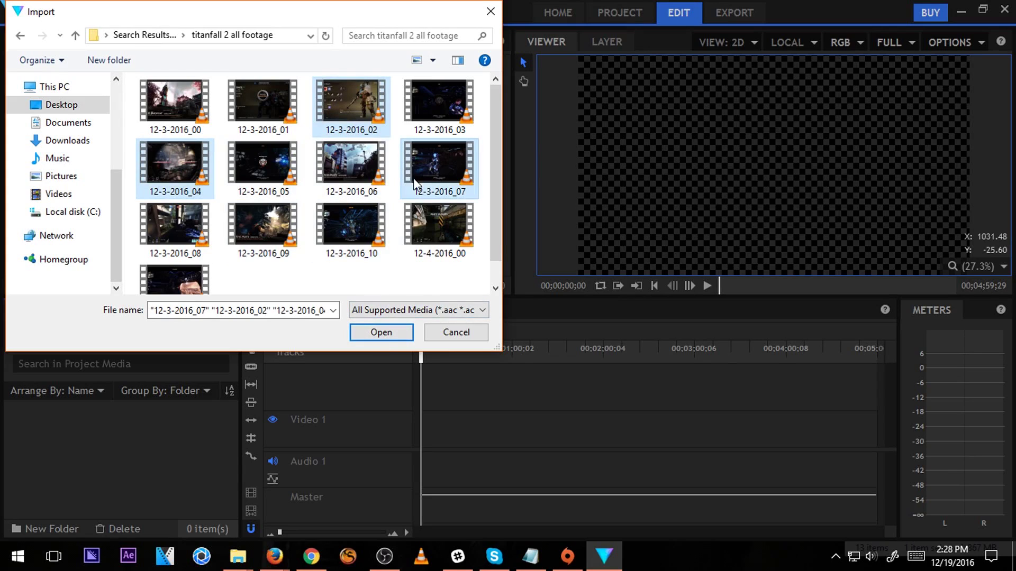
click(388, 338)
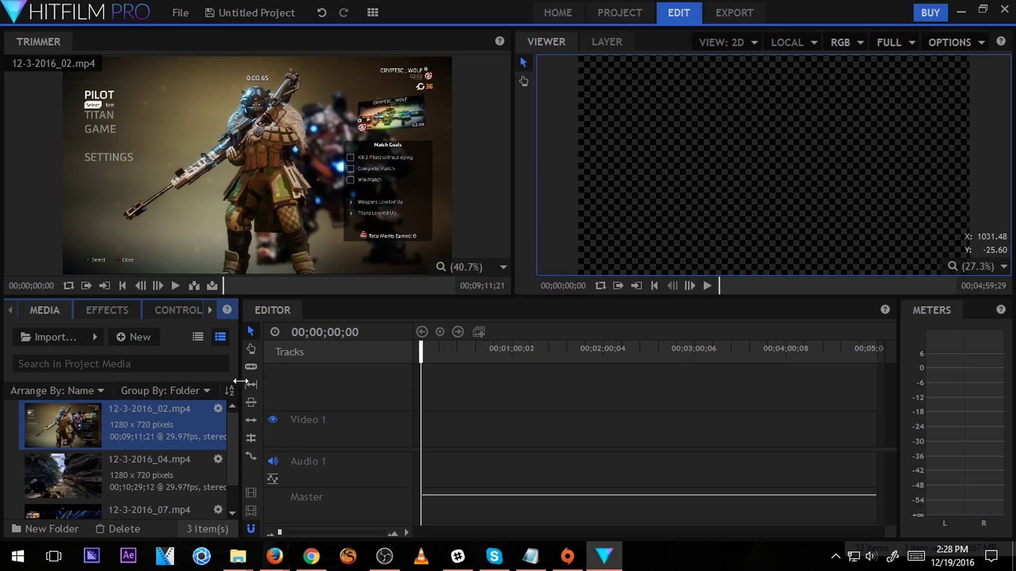
Preview each of the three imported clips in the Trimmer, finishing with 12-3-2016_07.mp4.
scroll(163, 420, down, 1)
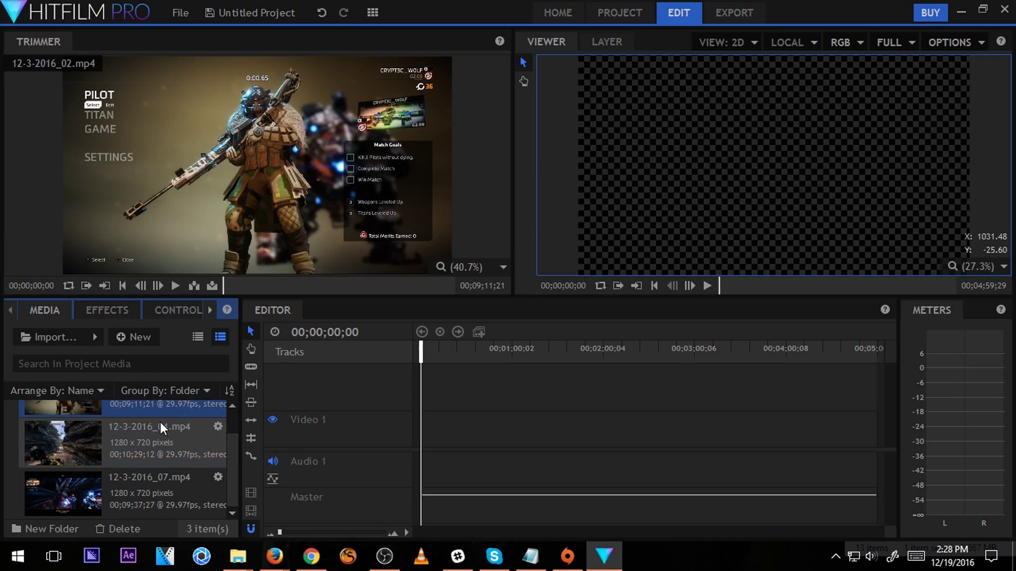
click(141, 478)
click(172, 449)
scroll(159, 423, up, 1)
click(156, 411)
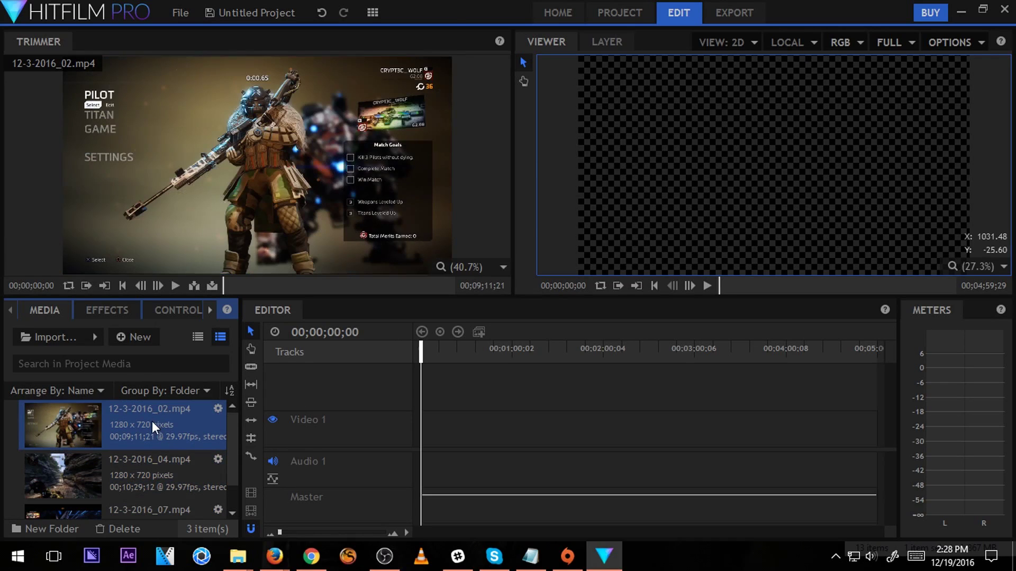
click(156, 459)
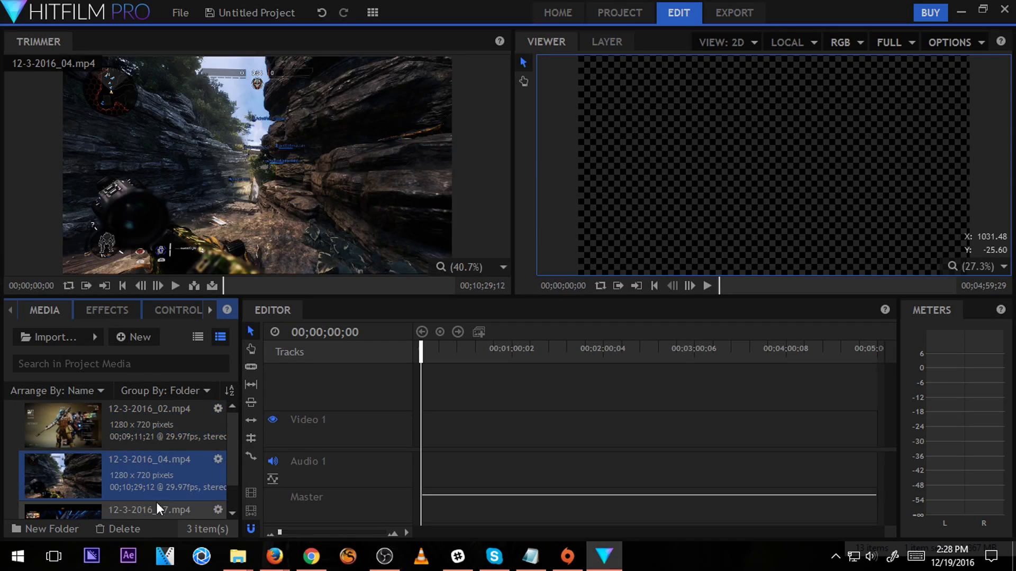
click(153, 434)
click(161, 477)
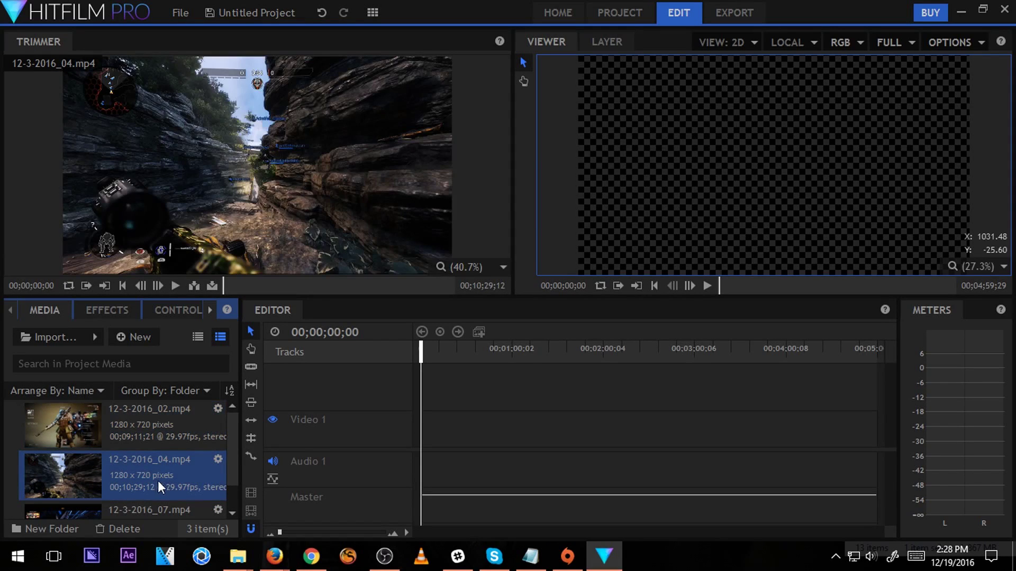
scroll(154, 467, down, 1)
click(147, 490)
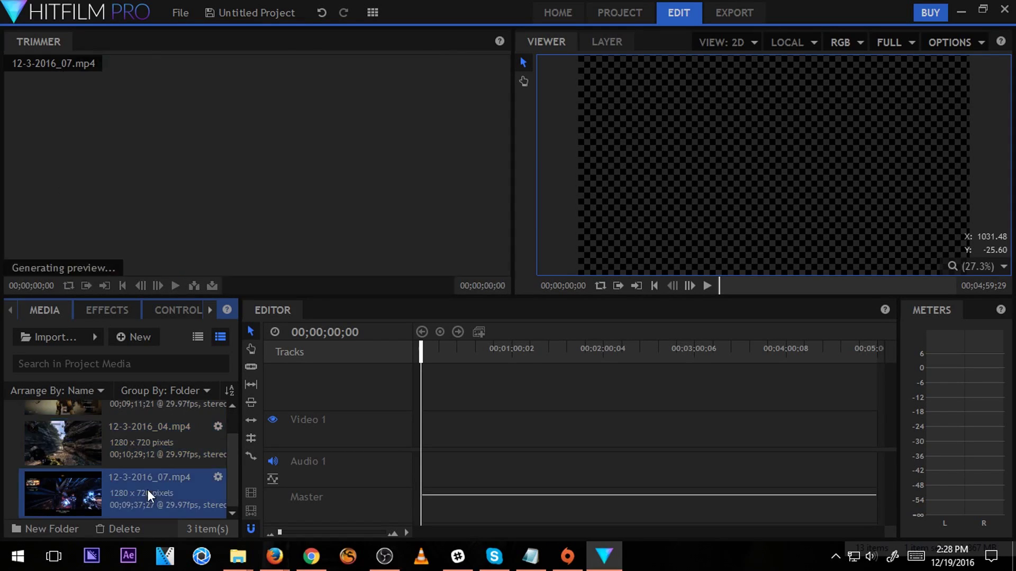
Review the media properties of the 12-3-2016_07.mp4 clip, including its frame rate, resolution and codec.
click(218, 478)
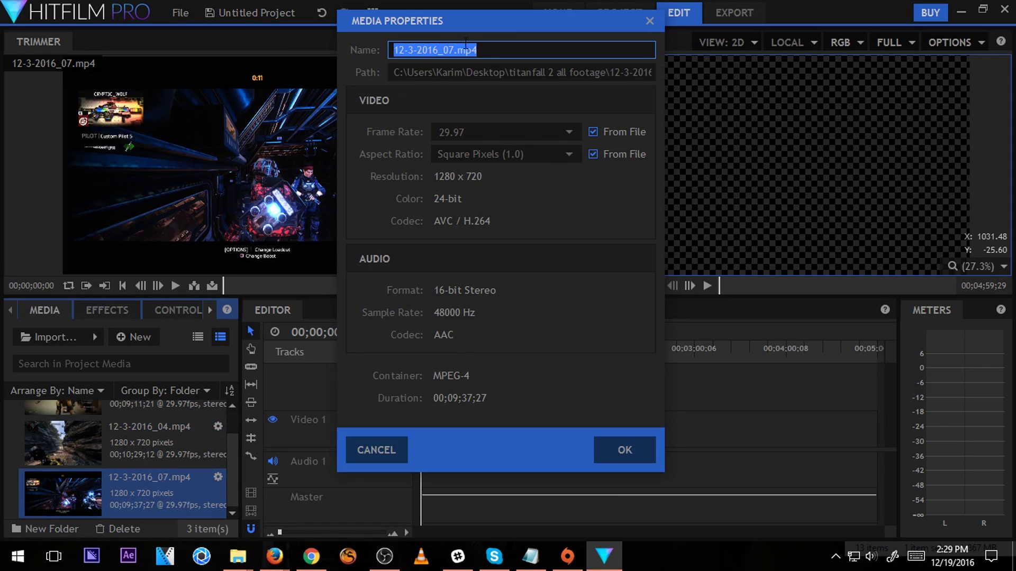
drag(471, 10, 446, 47)
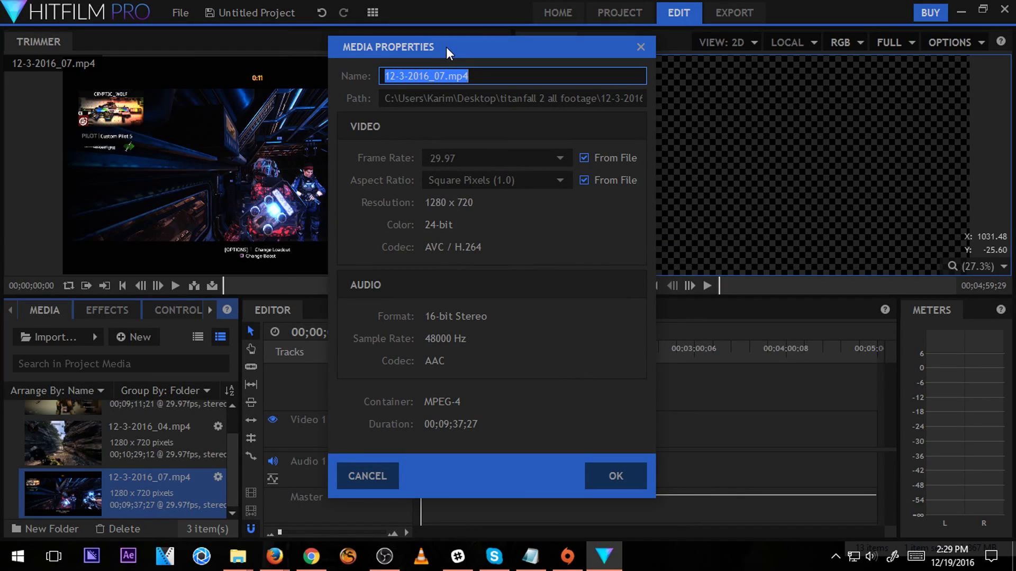
click(619, 483)
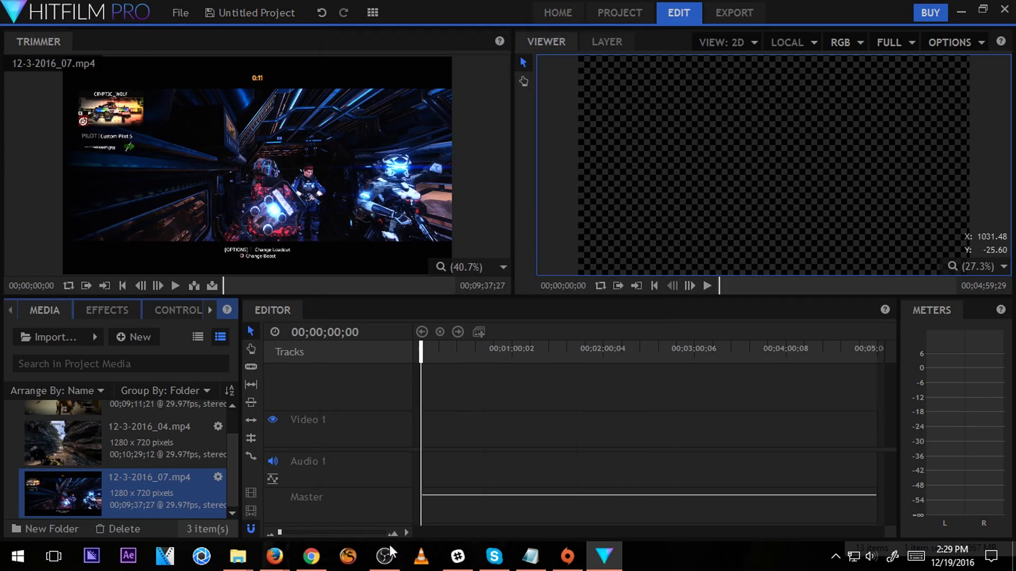
Launch Adobe Premiere Pro CC 2017 and allow VEGAS Pro through Windows Firewall on private networks.
click(100, 559)
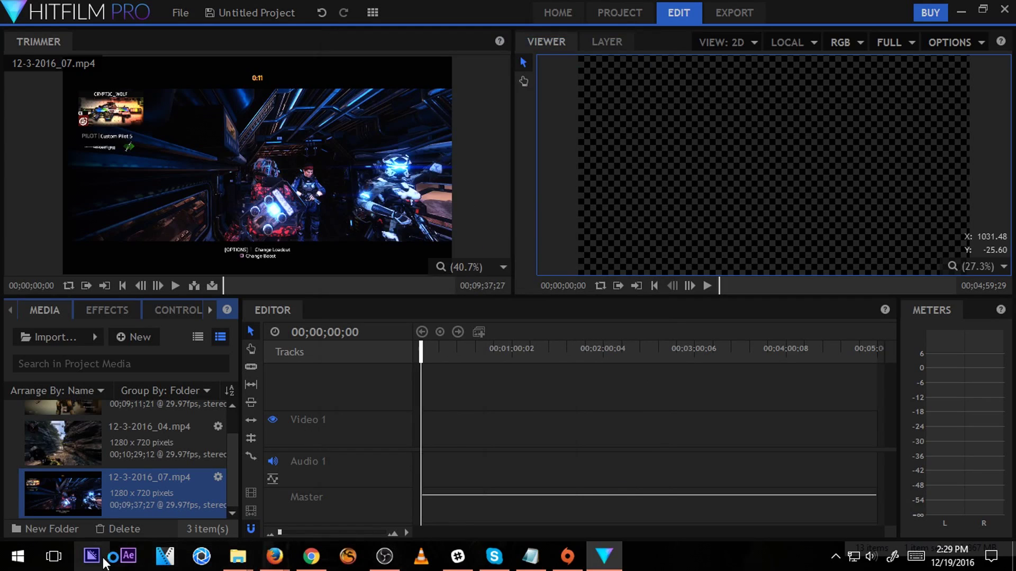
click(20, 565)
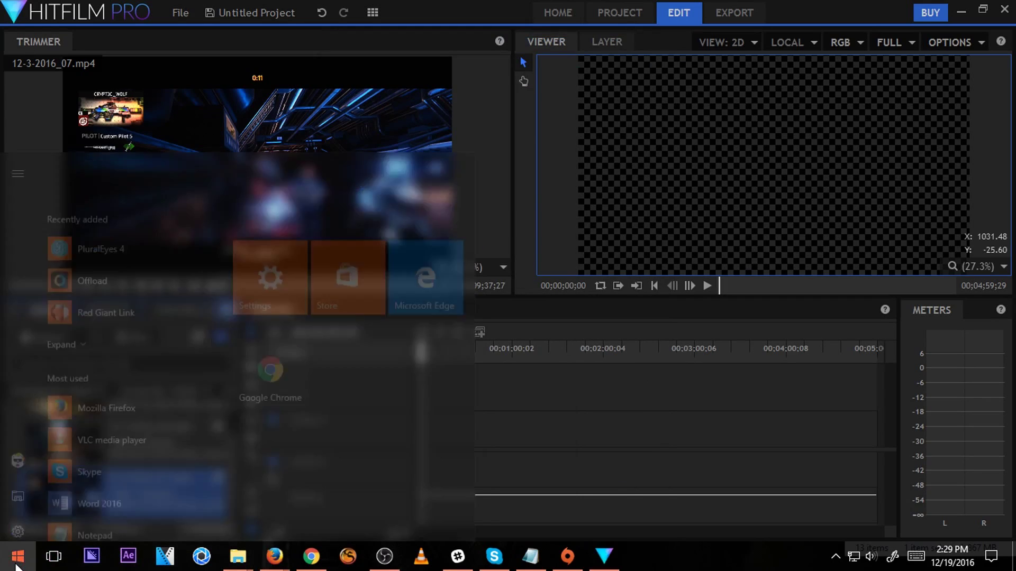
click(17, 565)
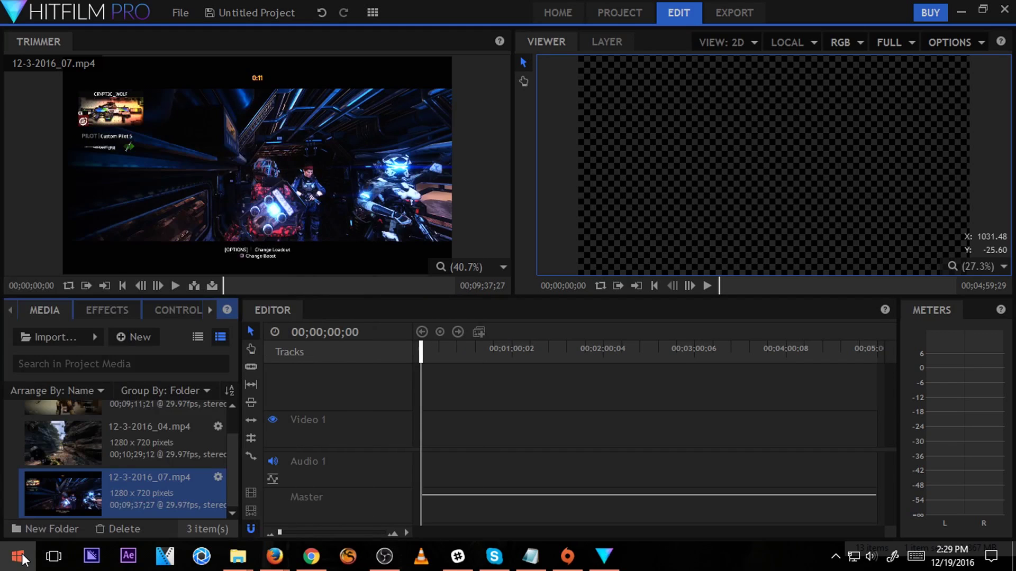
click(18, 562)
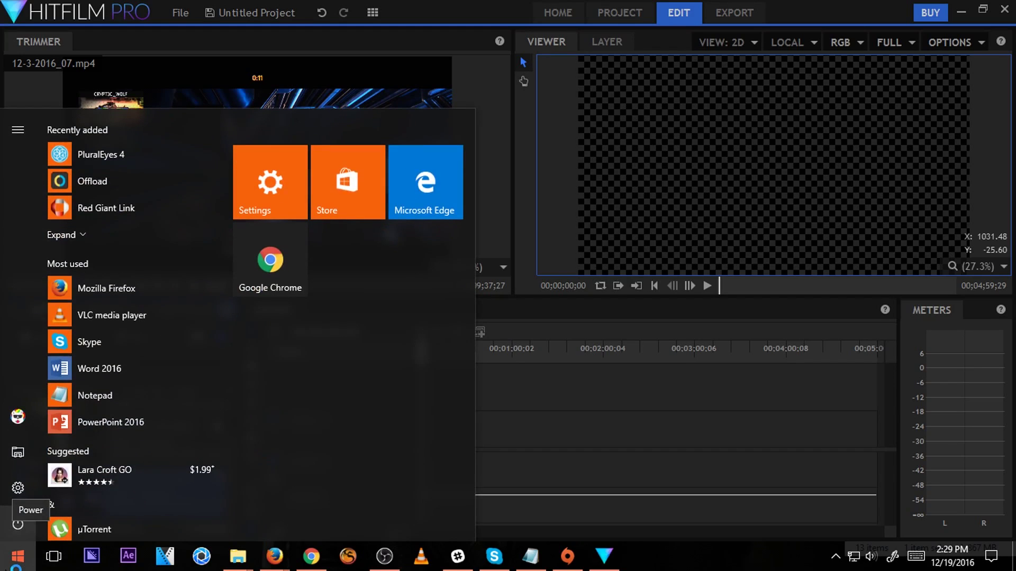
click(18, 562)
text(prem)
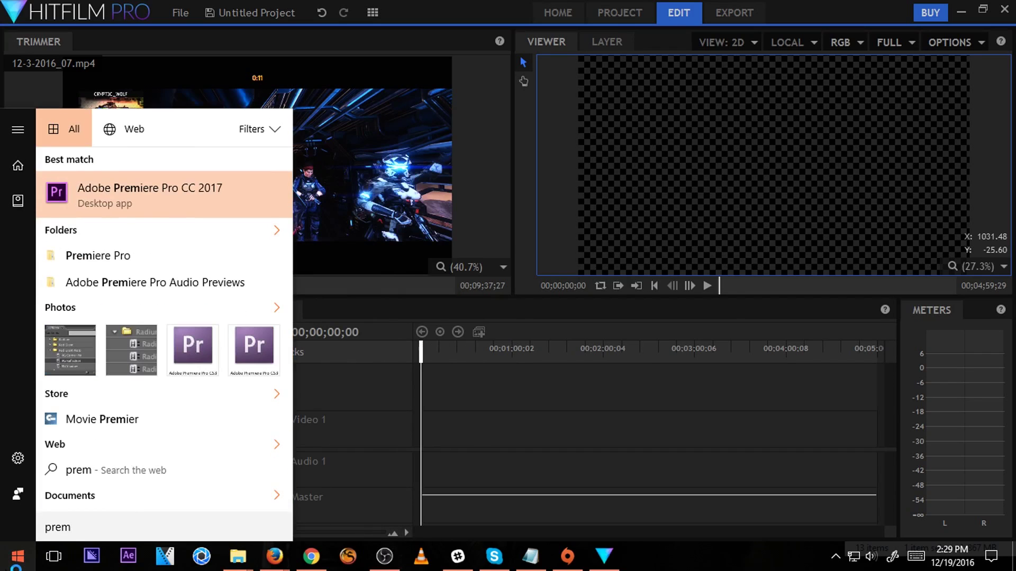
click(199, 211)
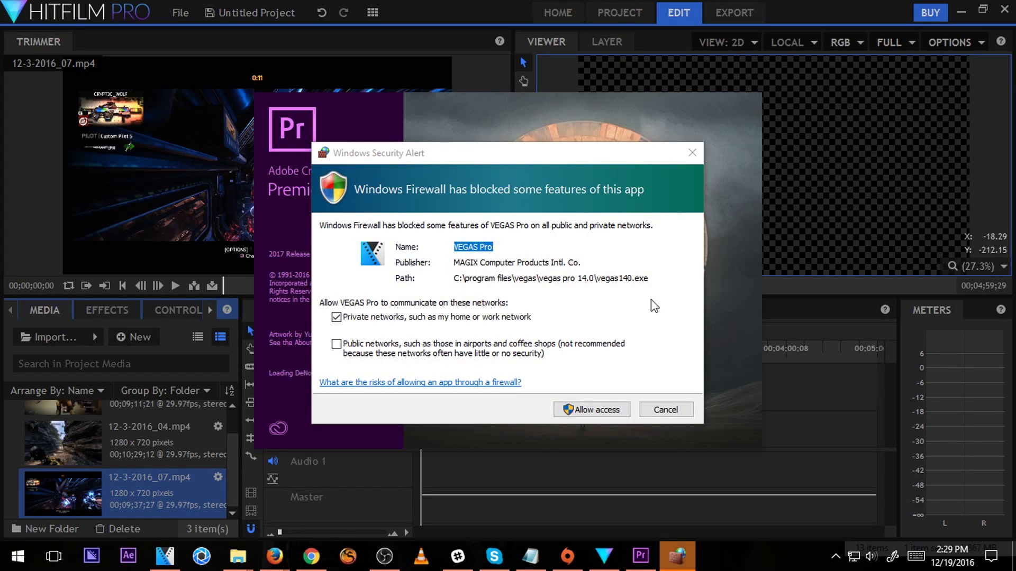
click(582, 412)
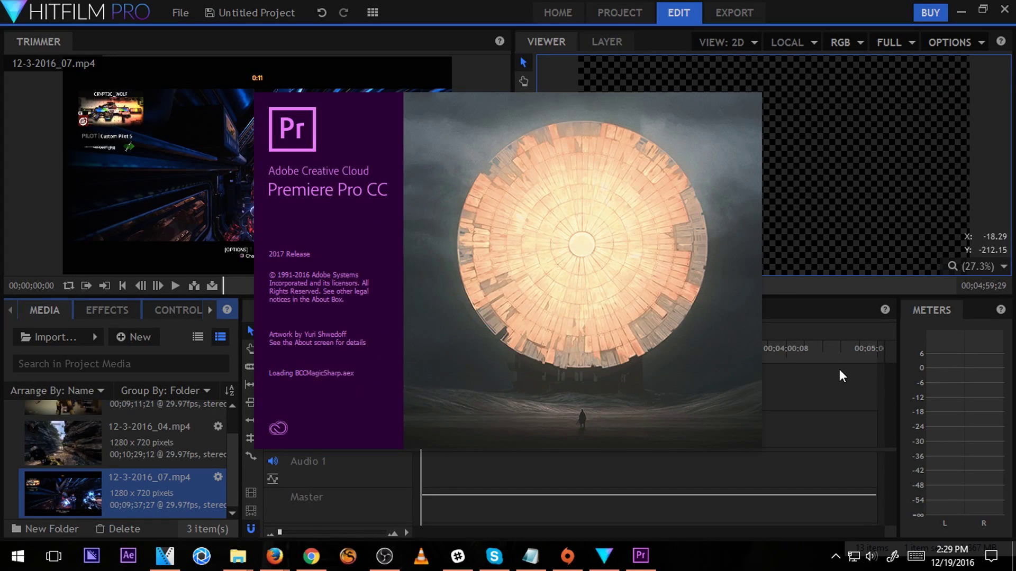
Move the editor timeline playhead to 00;00;00;15.
click(543, 374)
mouse_move(434, 355)
mouse_down()
mouse_move(865, 364)
mouse_move(422, 366)
mouse_up()
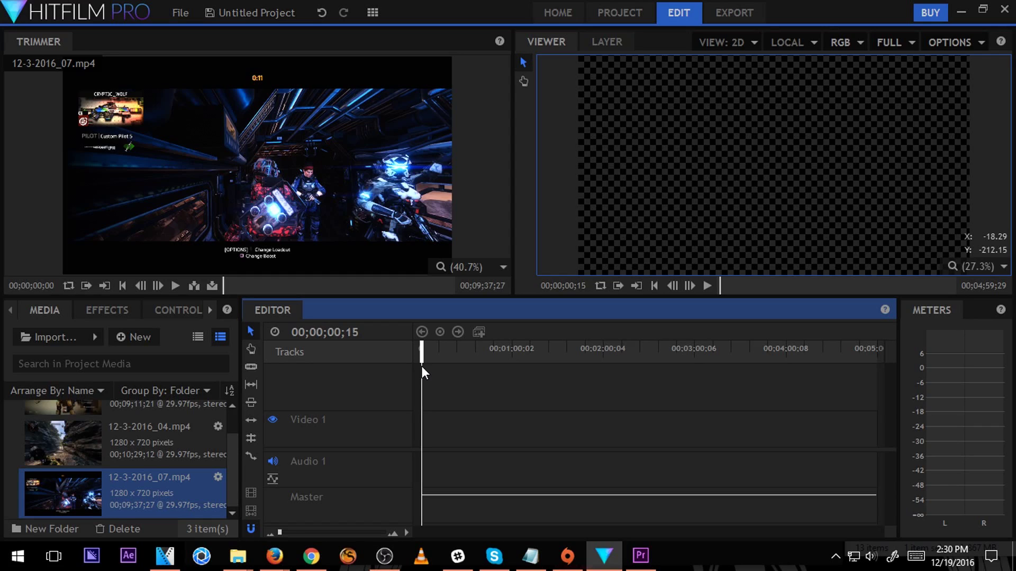
Switch to Premiere Pro and create a new project named lokjih with the default settings.
click(641, 556)
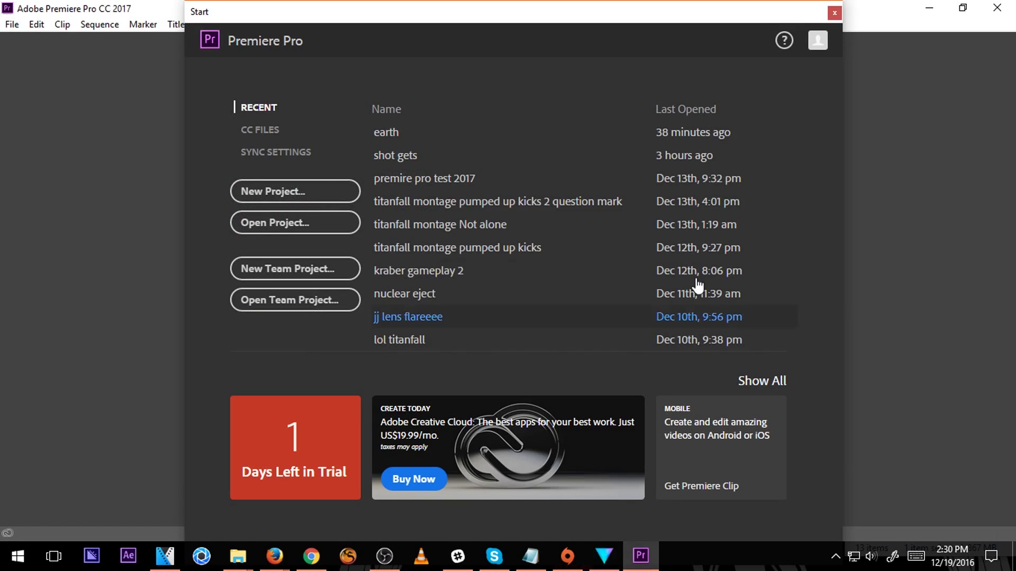
click(326, 207)
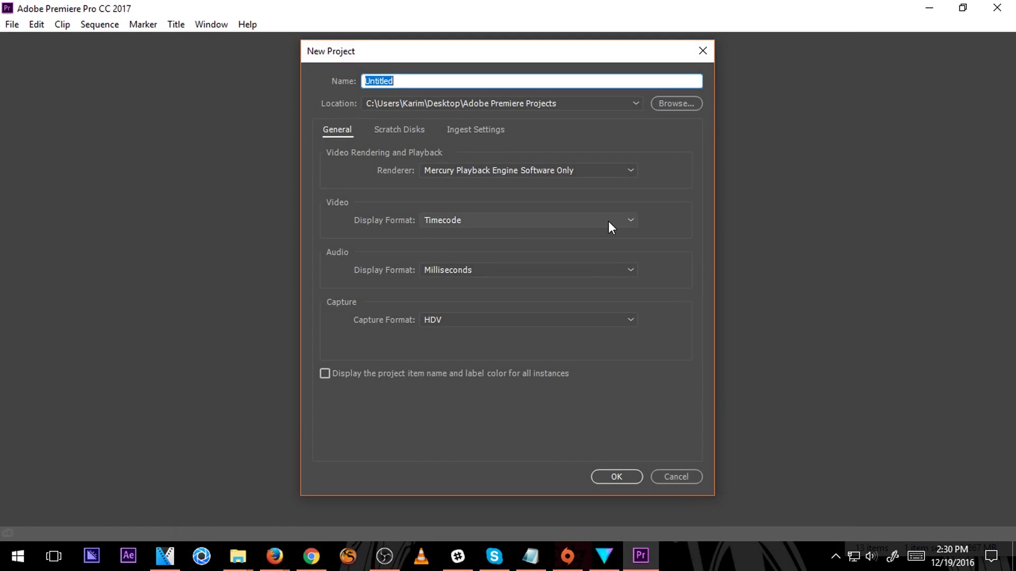
text(test)
key(Return)
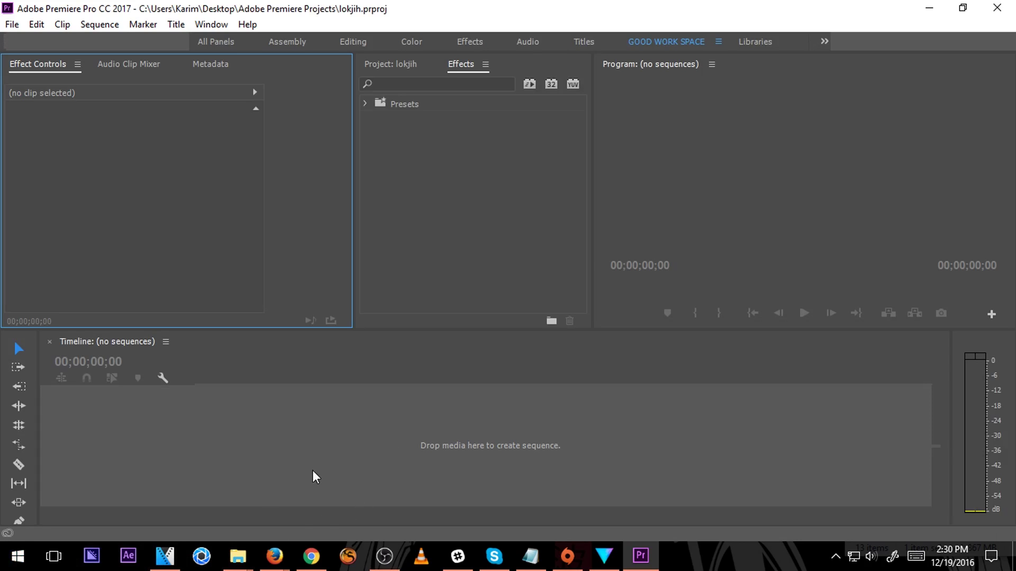
Bring up the Adobe Photoshop CC 2017 folder window and close it.
mouse_move(244, 558)
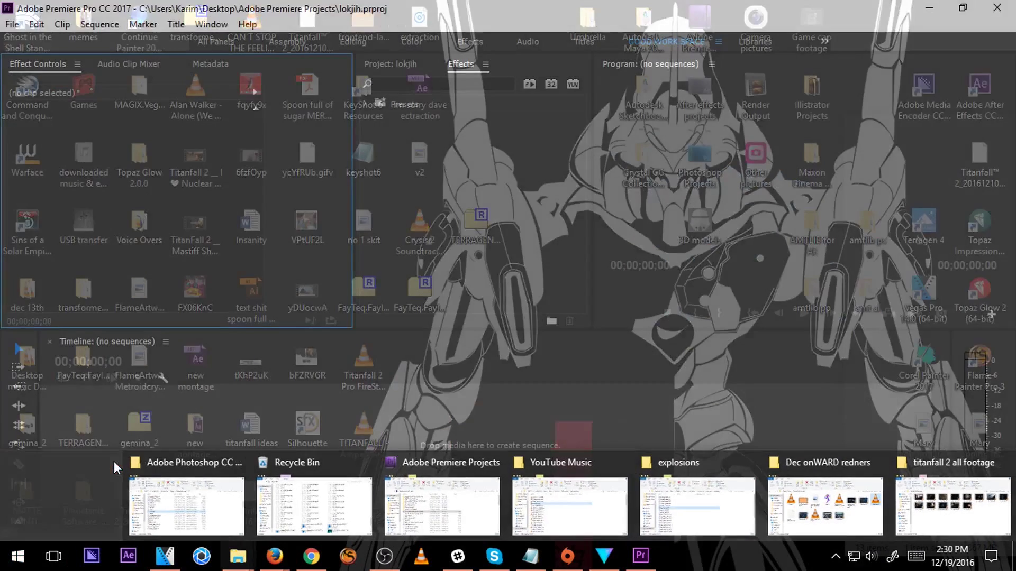
click(114, 462)
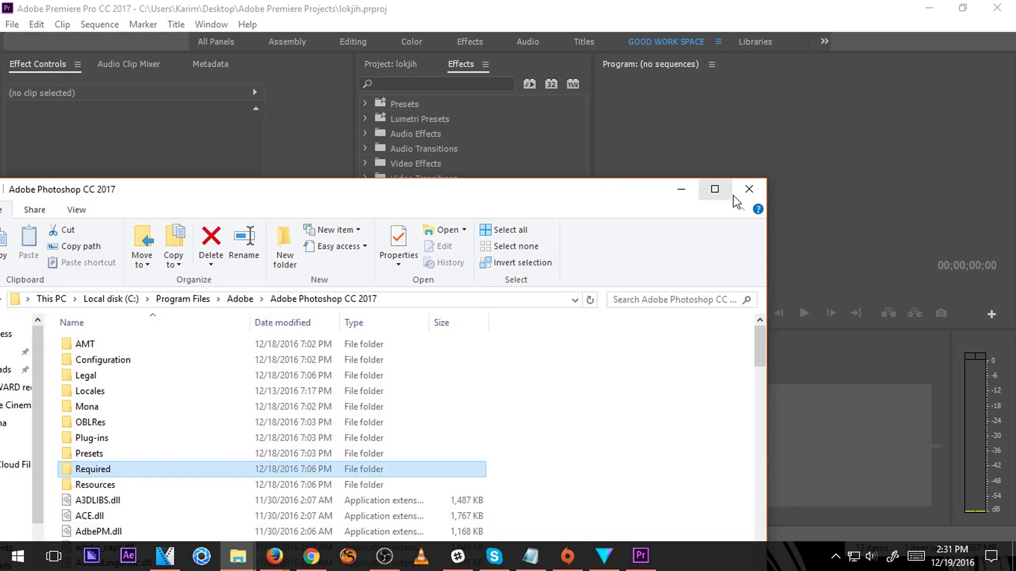
click(745, 190)
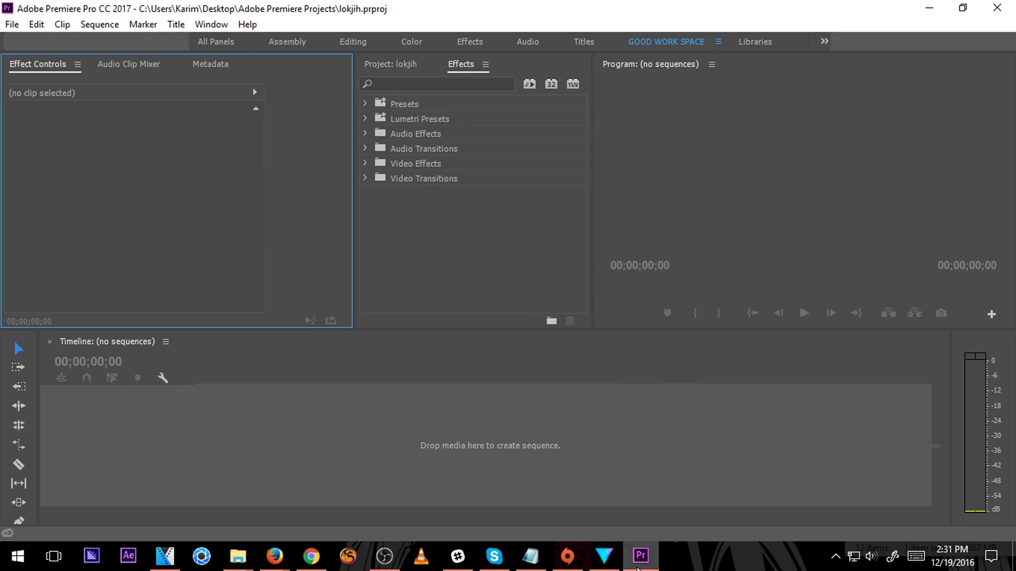
Switch back and forth between HitFilm Pro and Premiere Pro to compare their interfaces.
click(603, 556)
click(632, 561)
click(630, 562)
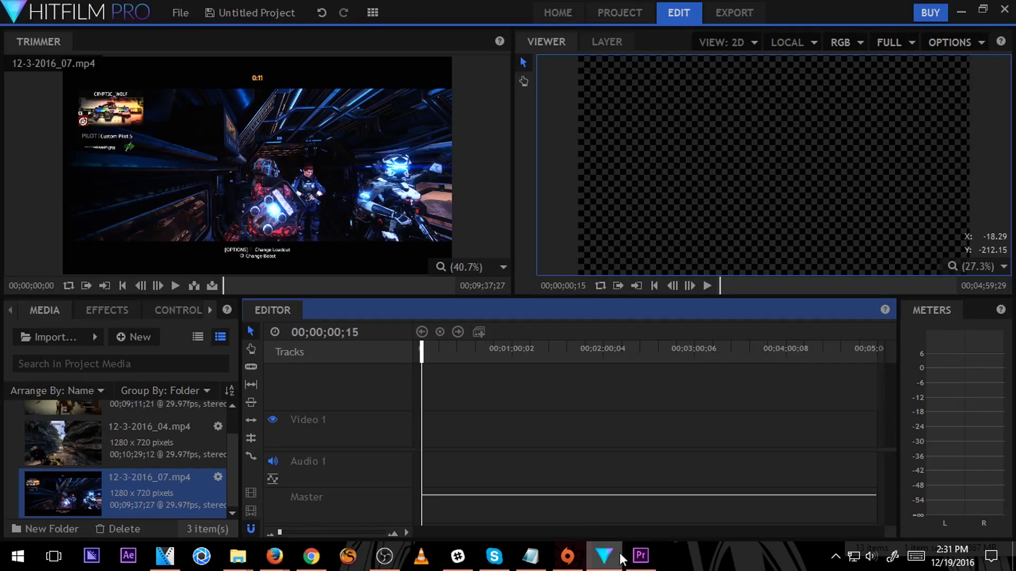
click(628, 563)
click(626, 564)
click(626, 564)
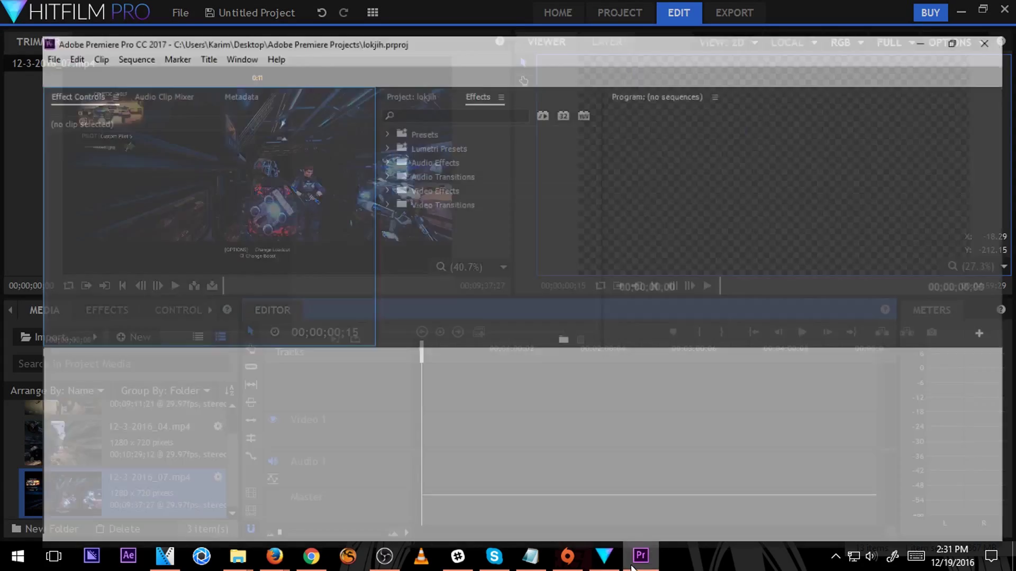
click(623, 565)
click(625, 565)
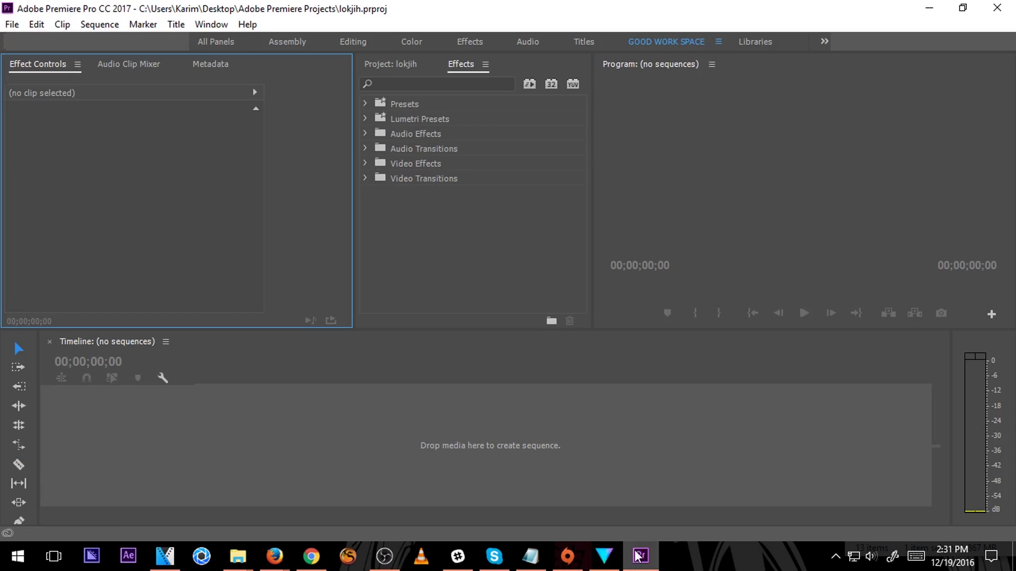
Return to HitFilm Pro and close the Origin window.
click(567, 555)
click(603, 556)
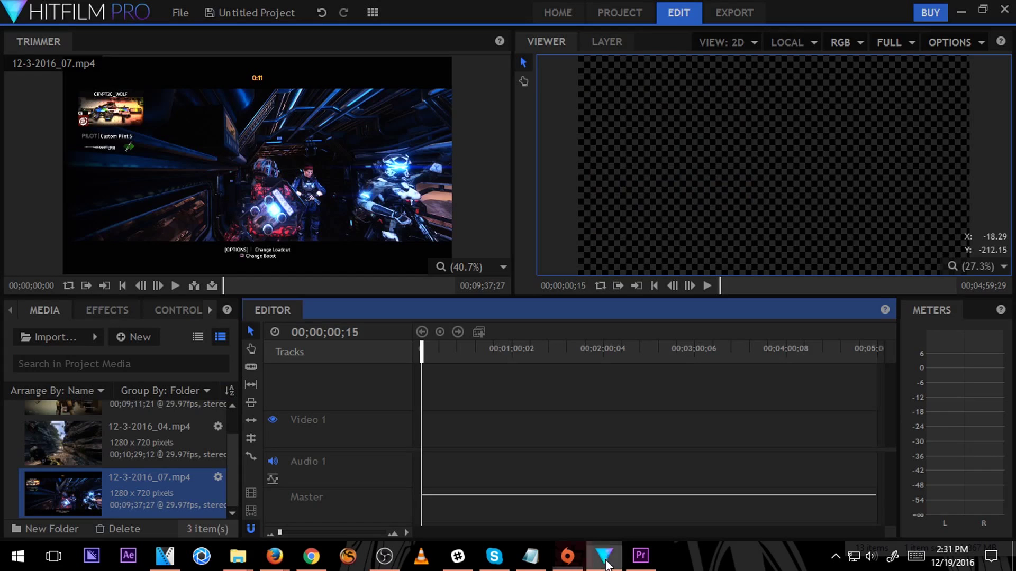
right_click(567, 556)
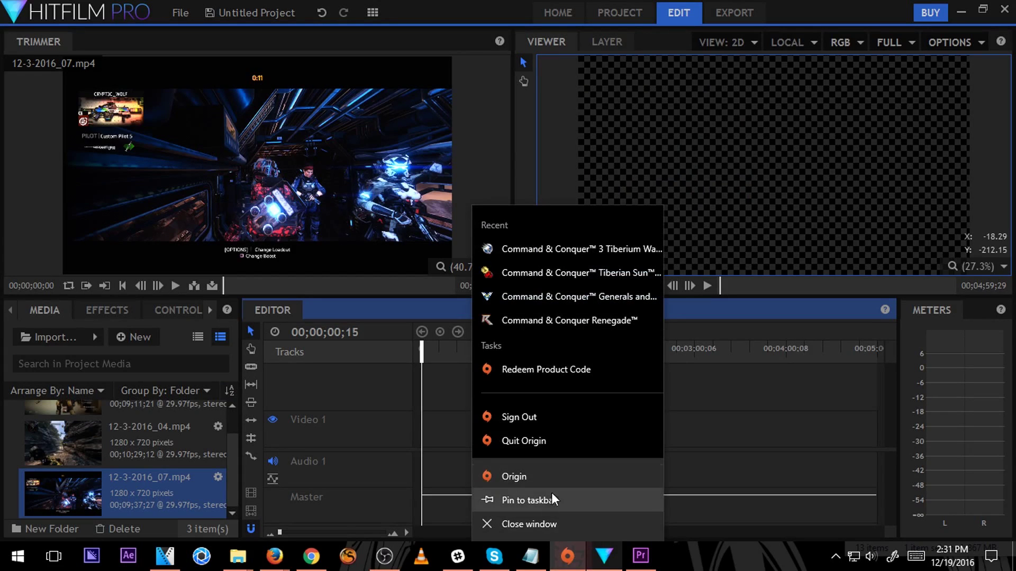
click(547, 524)
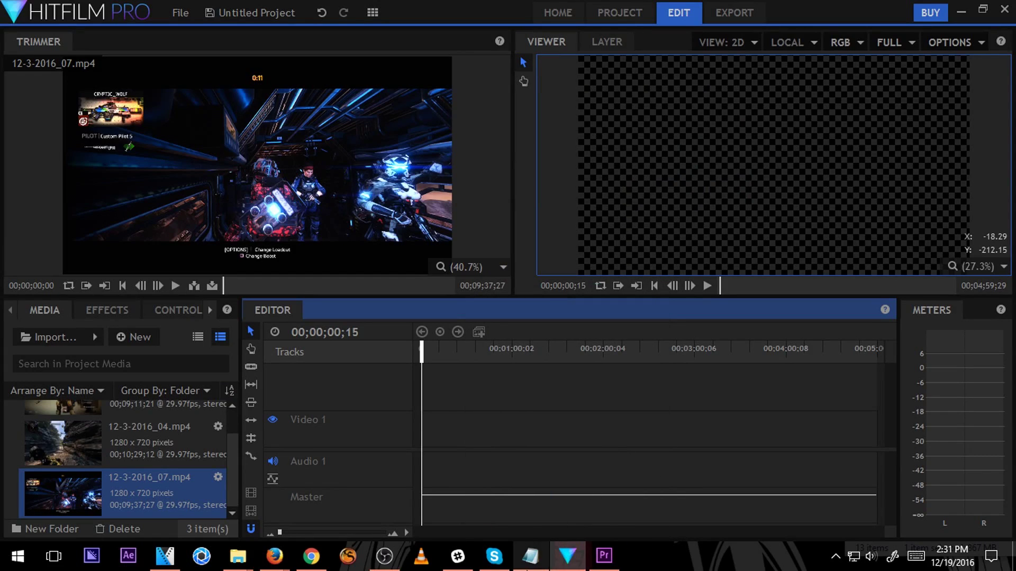
Bring up the AMEEncodingErrorLog file in Notepad and close it.
mouse_move(530, 556)
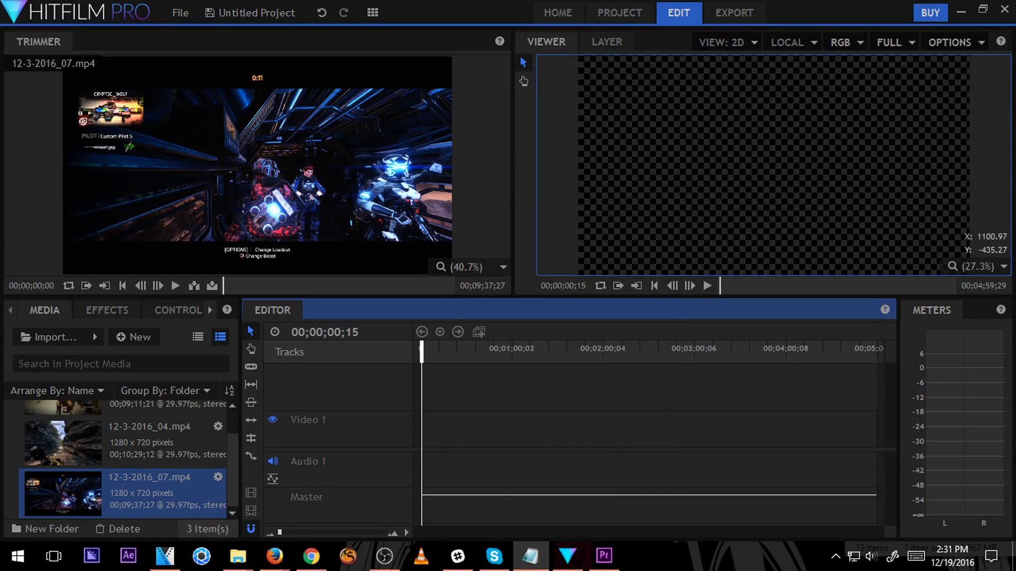
drag(1015, 249, 389, 140)
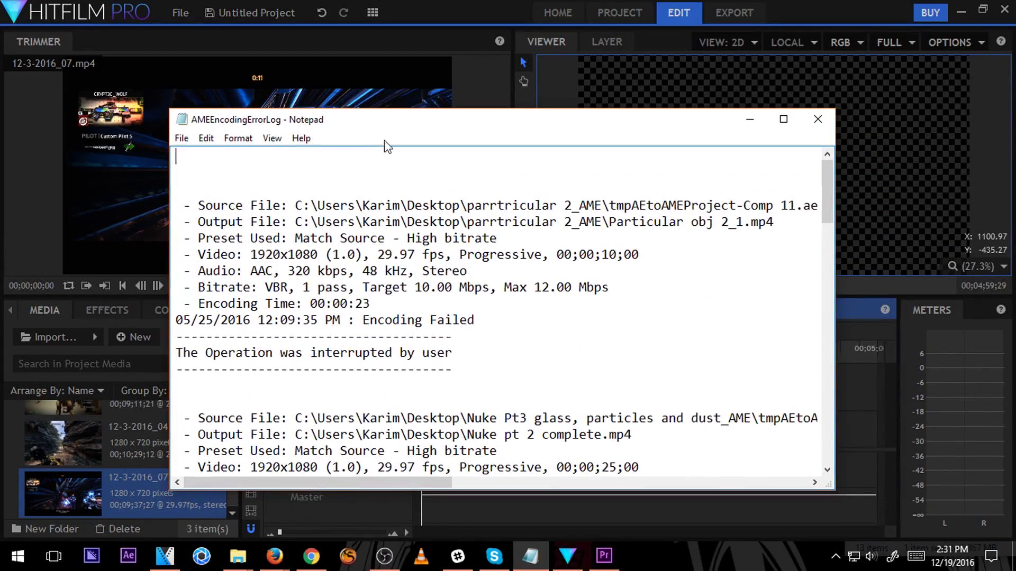
scroll(426, 283, up, 15)
click(818, 119)
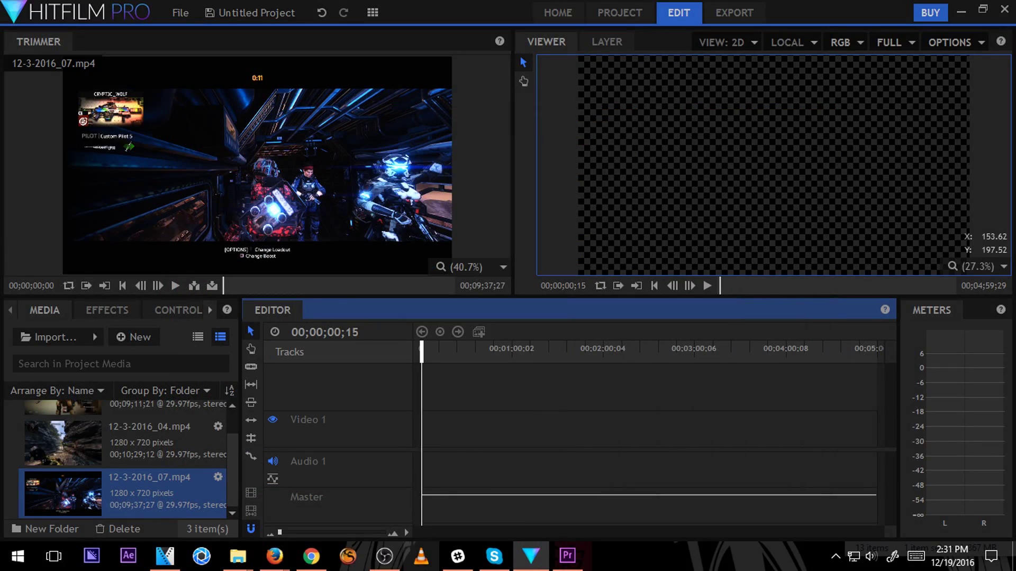
Compare the workspace layout of HitFilm Pro with those of Premiere Pro and VEGAS Pro, ending in HitFilm Pro.
click(567, 556)
click(543, 567)
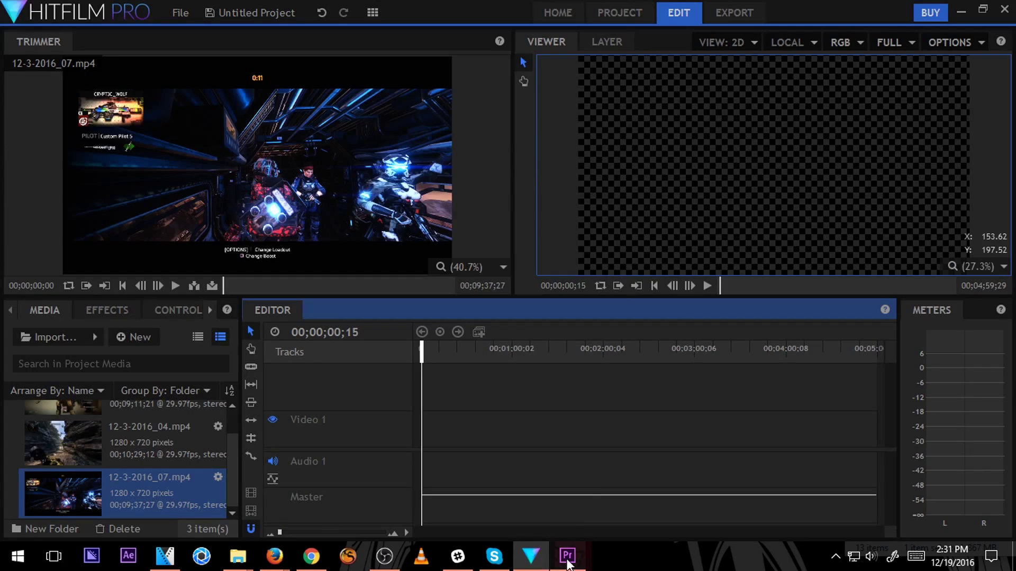
click(555, 565)
click(539, 569)
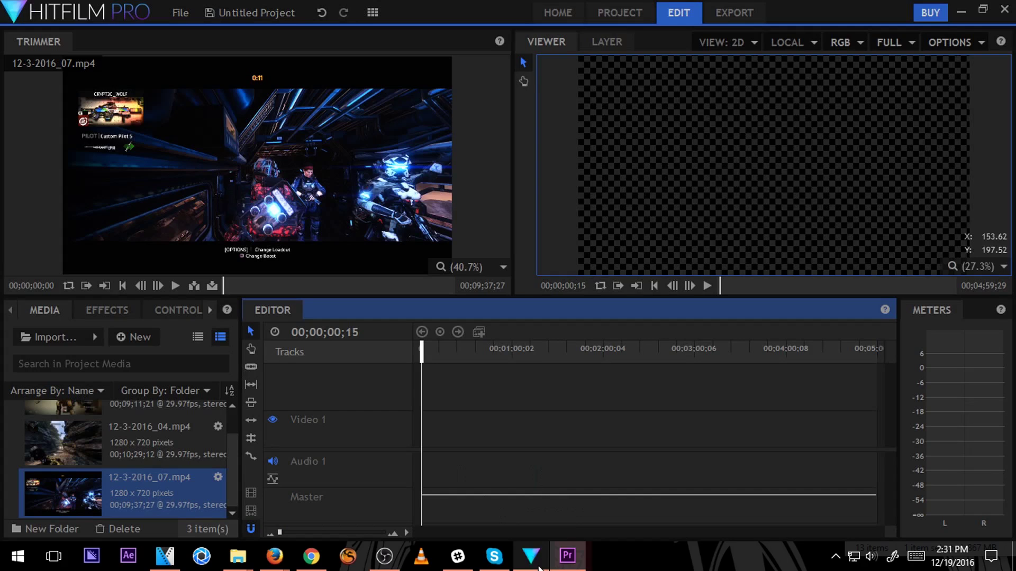
click(569, 561)
click(573, 565)
mouse_move(574, 566)
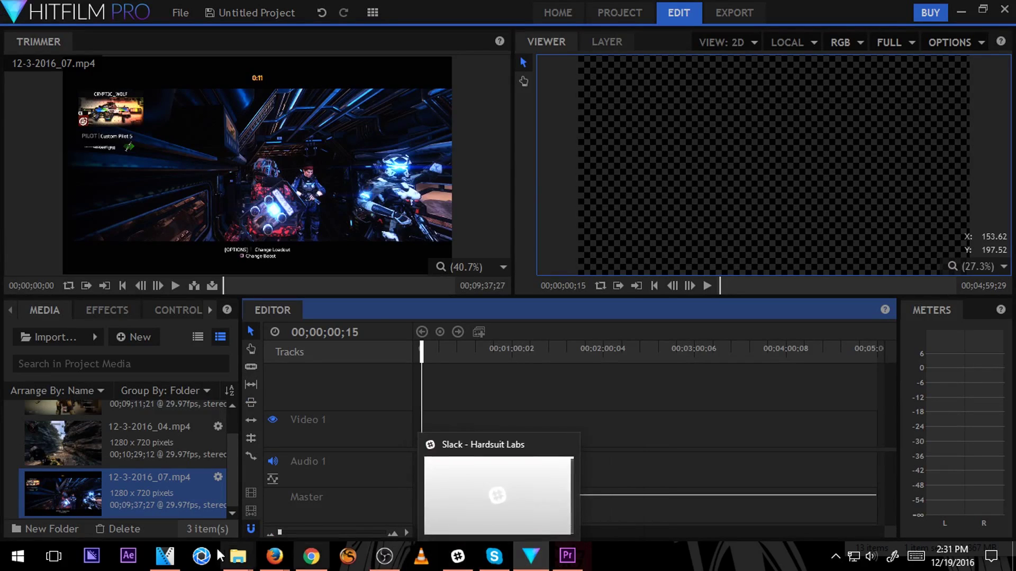
mouse_move(155, 560)
click(189, 502)
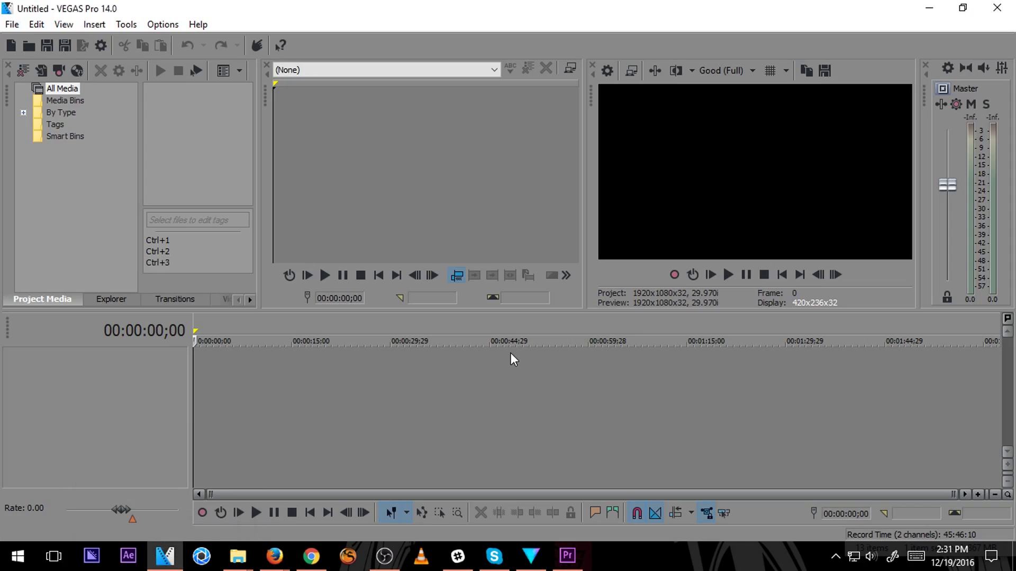
click(525, 543)
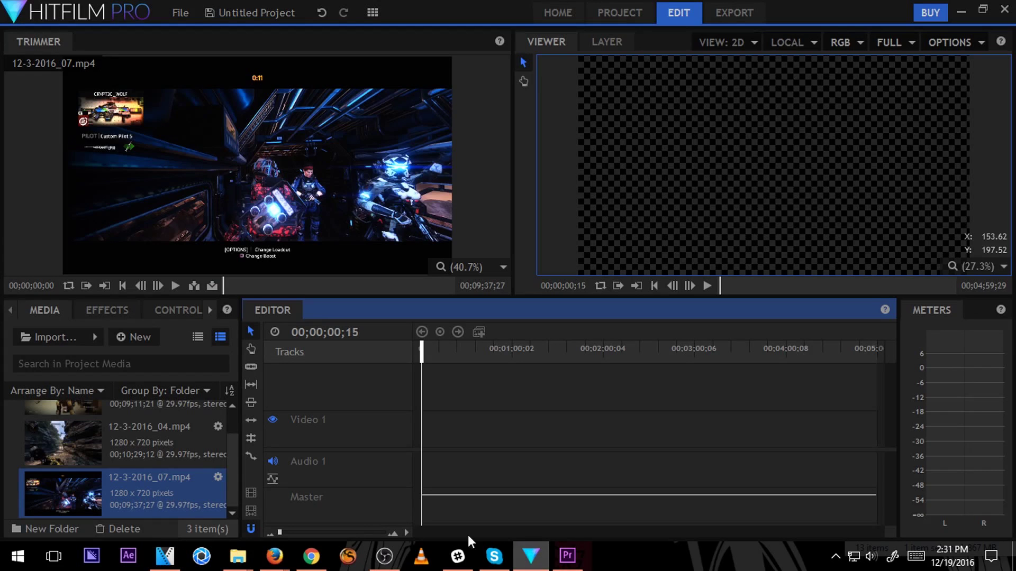
click(165, 556)
click(519, 560)
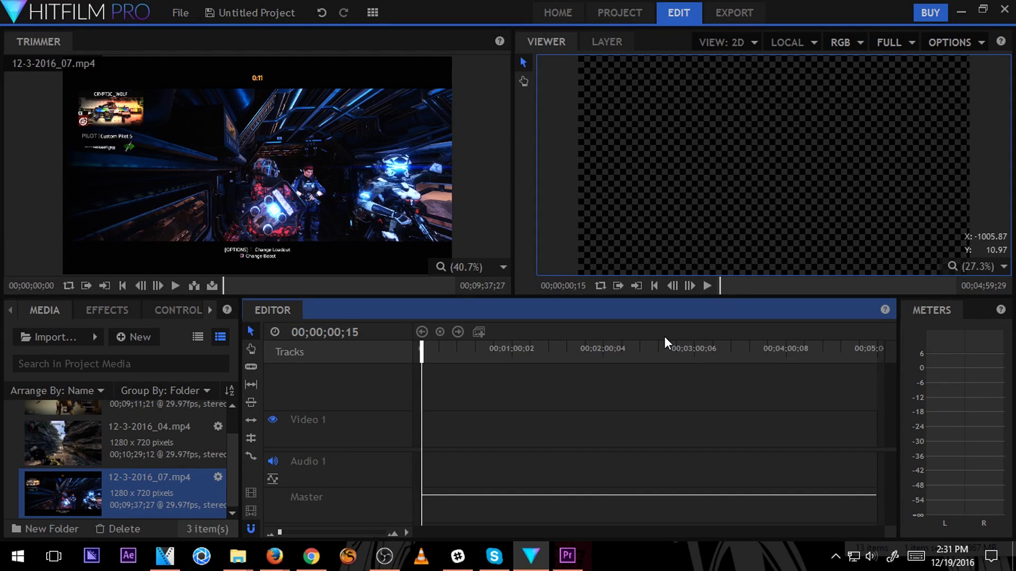
Add 12-3-2016_02.mp4 to the start of the Video 1 track and match the Editor Sequence settings to the clip.
scroll(153, 444, up, 1)
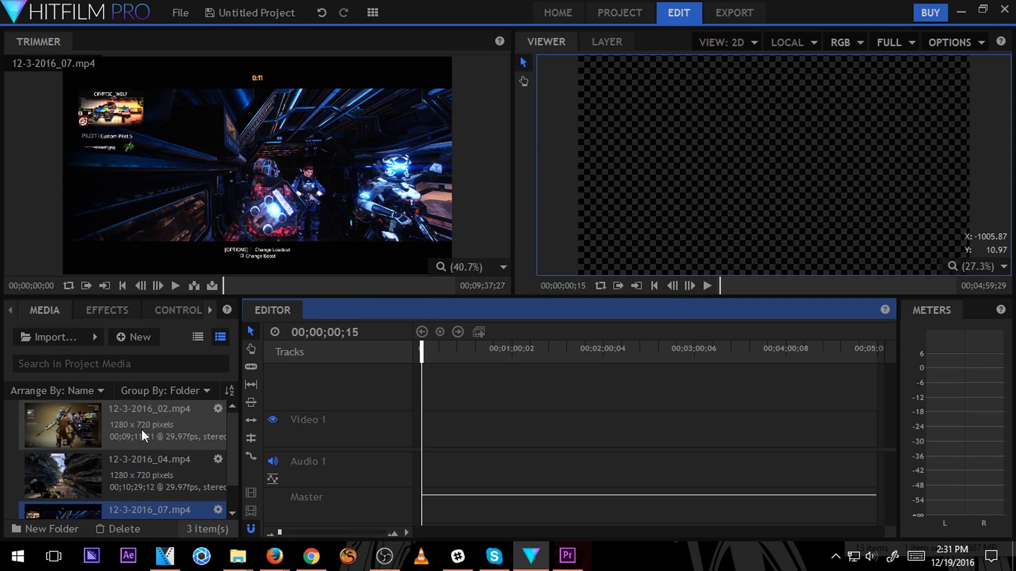
drag(142, 429, 445, 426)
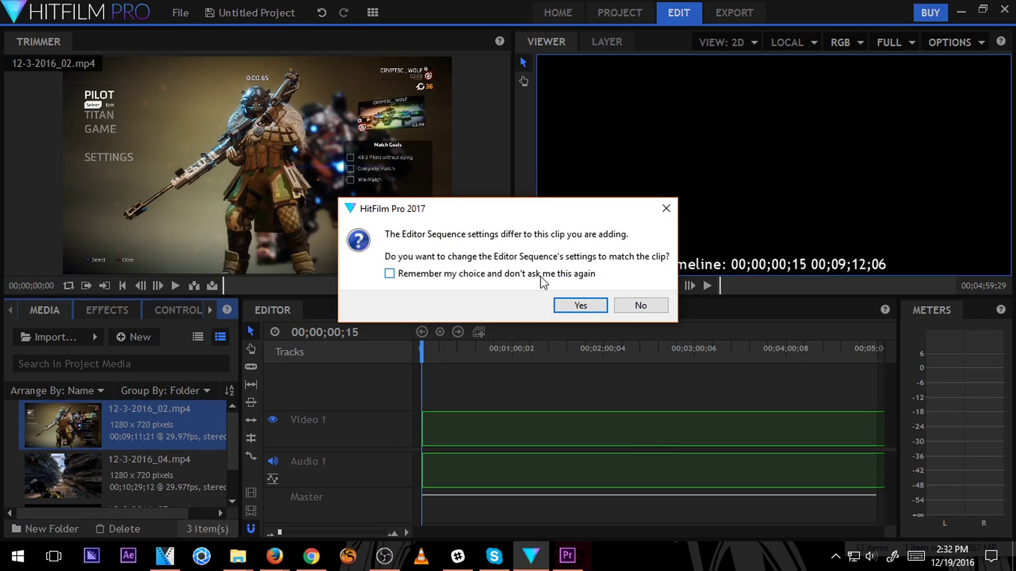
click(484, 276)
click(585, 305)
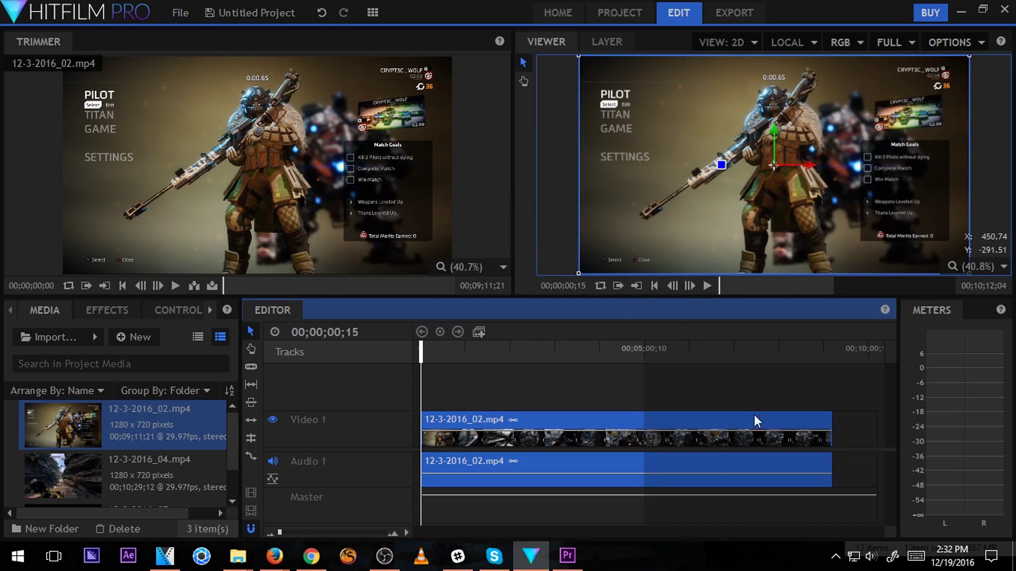
Play the opening seconds of the timeline from 00;00;00;00 to preview the added clip.
mouse_move(433, 351)
mouse_down()
mouse_move(552, 340)
mouse_move(548, 353)
mouse_move(410, 351)
mouse_move(421, 354)
mouse_up()
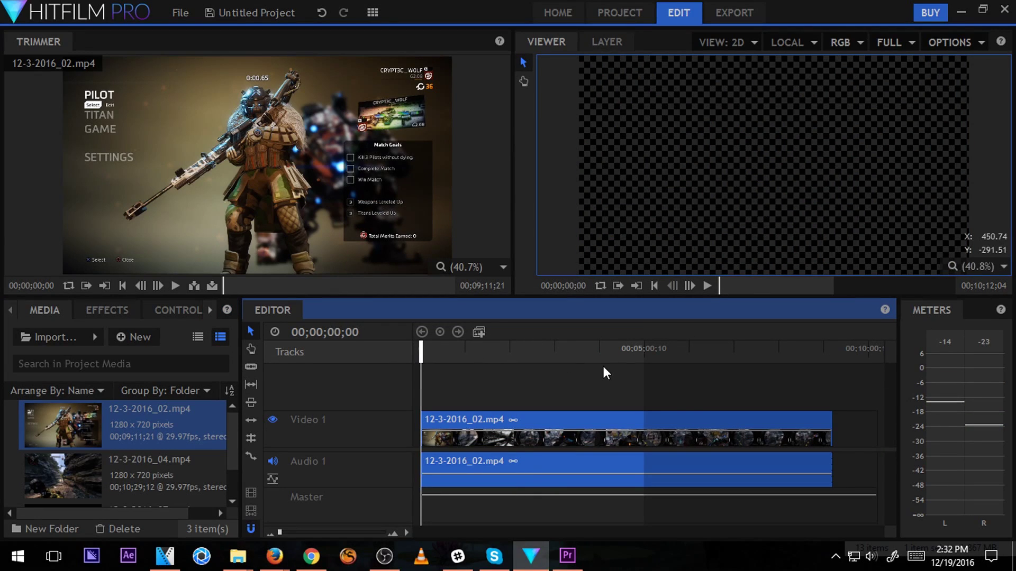
key(space)
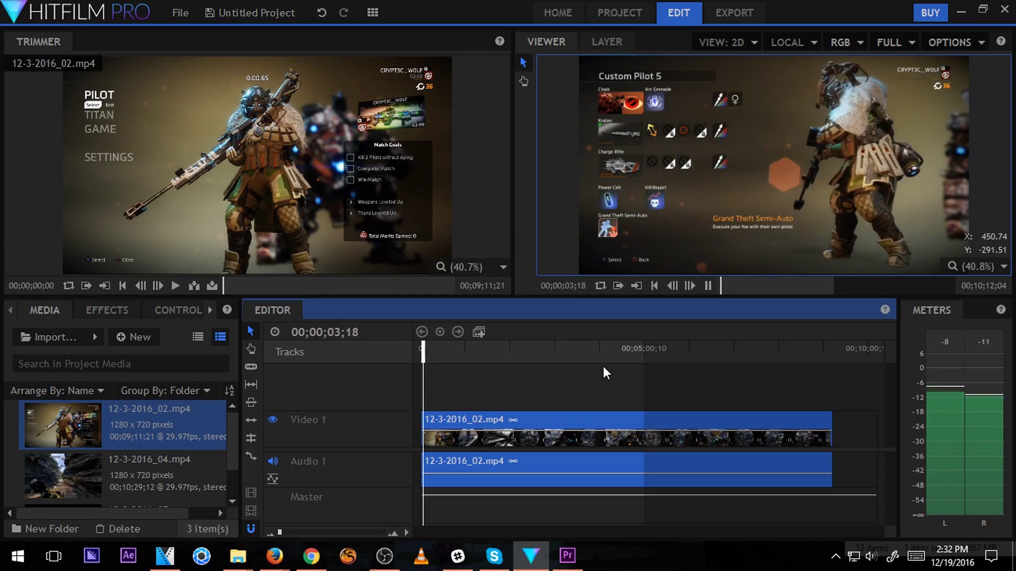
key(space)
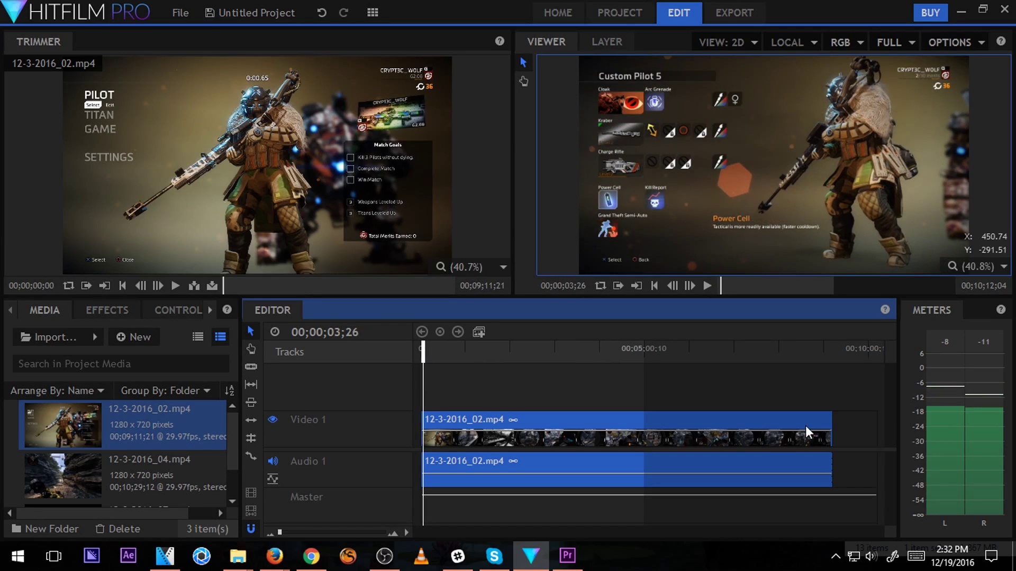
Close Premiere Pro and VEGAS Pro and return to the maximized HitFilm Pro window.
click(982, 8)
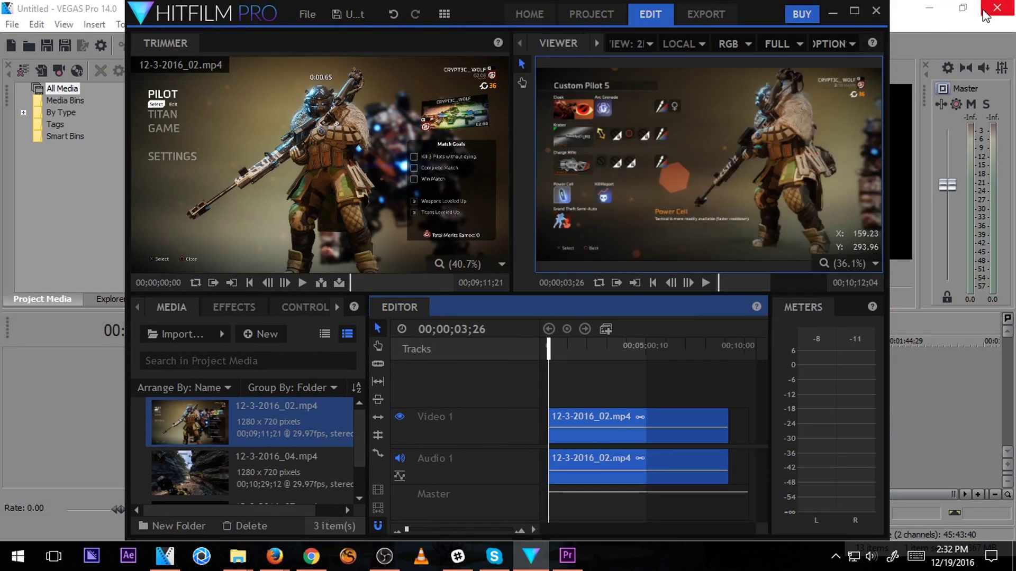
click(850, 14)
key(alt+Tab)
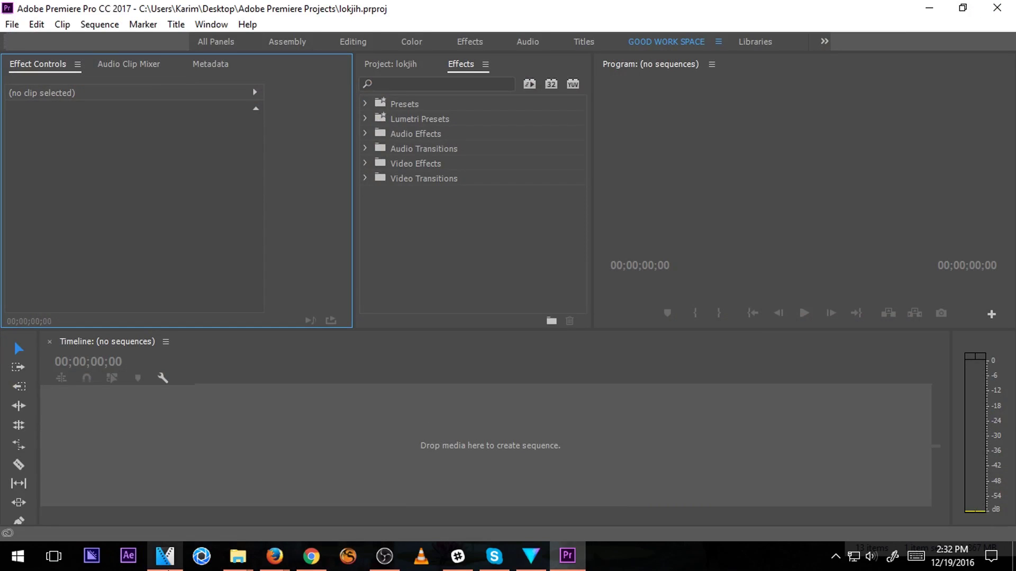
key(alt+Tab)
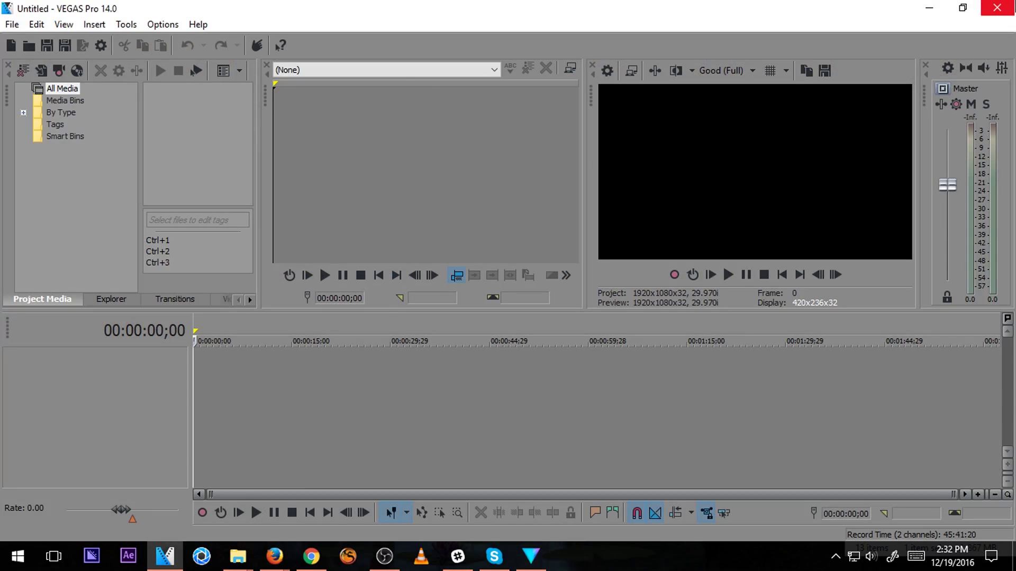
key(alt+Tab)
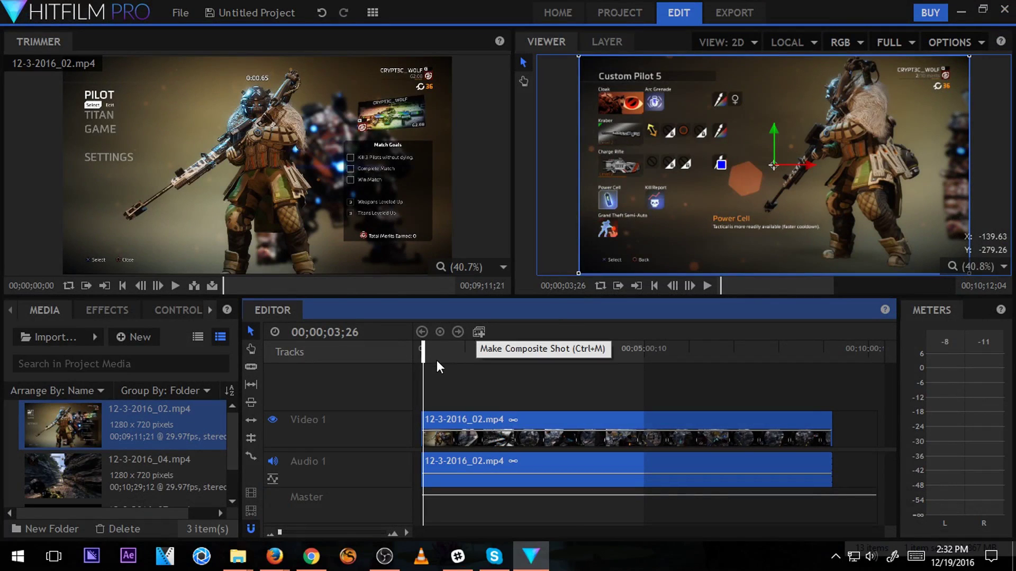
Return the playhead to 00;00;00;00 and deselect the 12-3-2016_02.mp4 clip on the timeline.
mouse_move(430, 349)
mouse_down()
mouse_move(553, 347)
mouse_move(420, 349)
mouse_up()
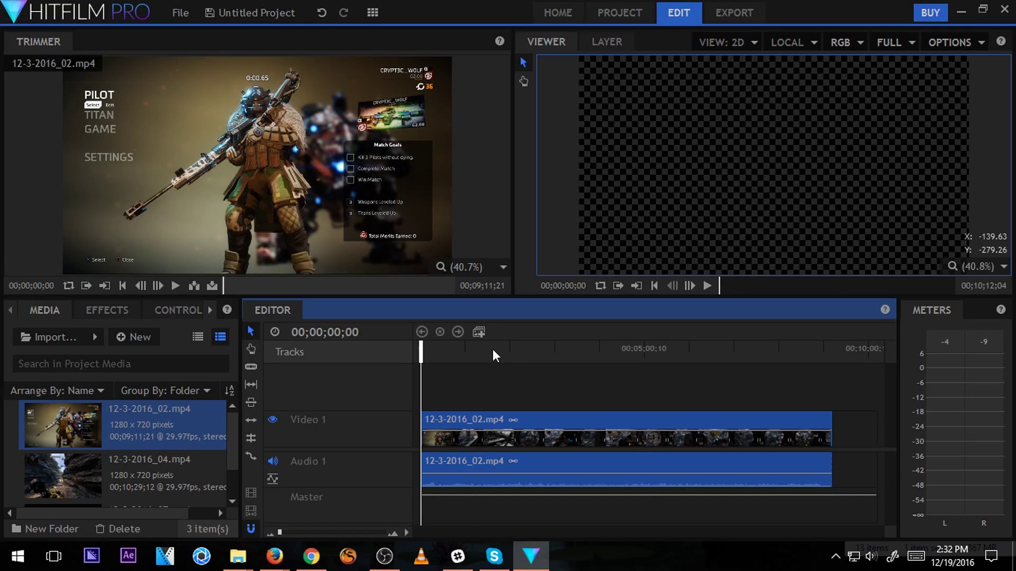
click(821, 521)
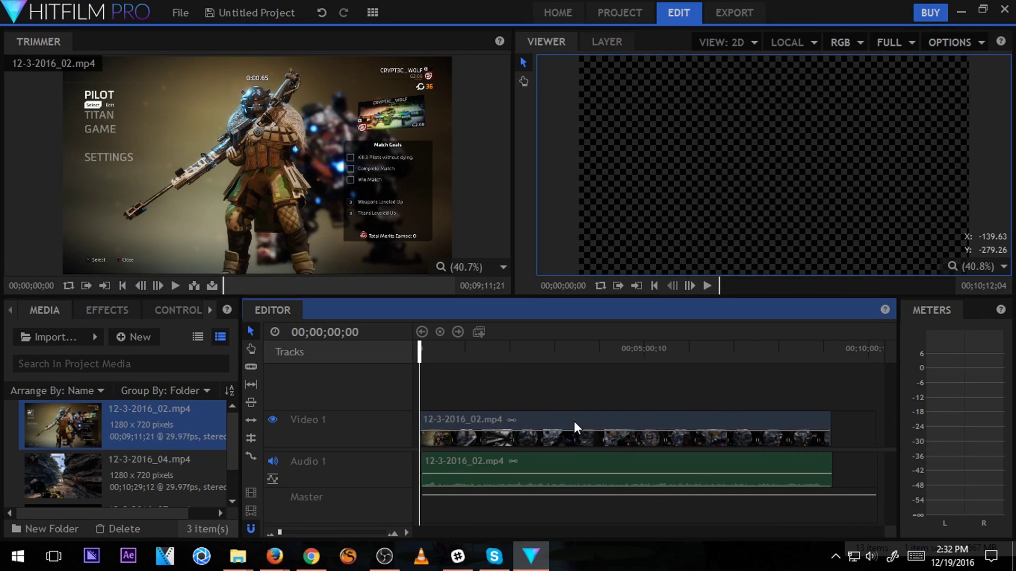
scroll(534, 395, up, 5)
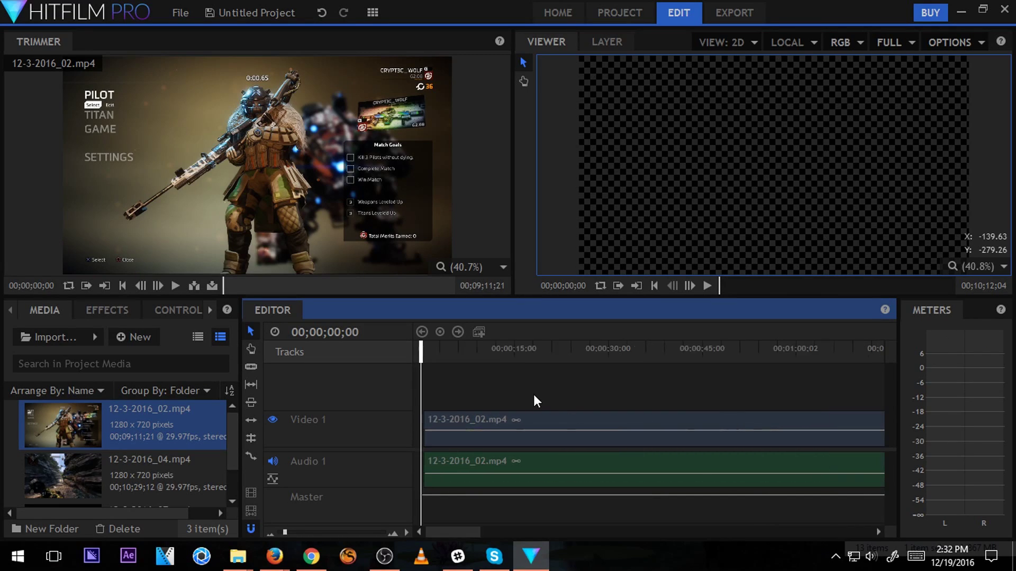
Move the 12-3-2016_02.mp4 clip to the very start of the timeline and return the playhead to 00;00;00;00.
scroll(534, 398, up, 5)
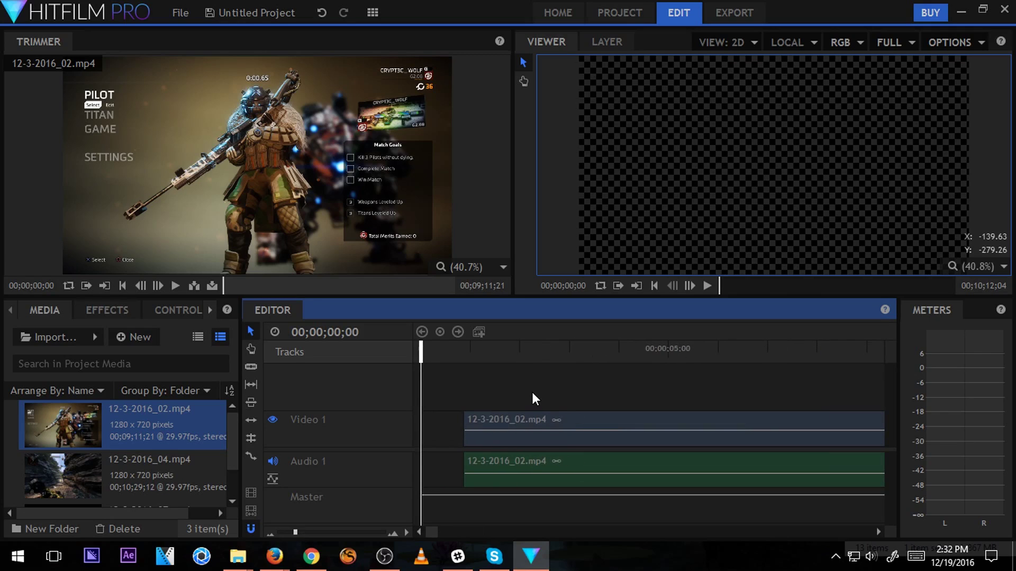
scroll(532, 389, up, 3)
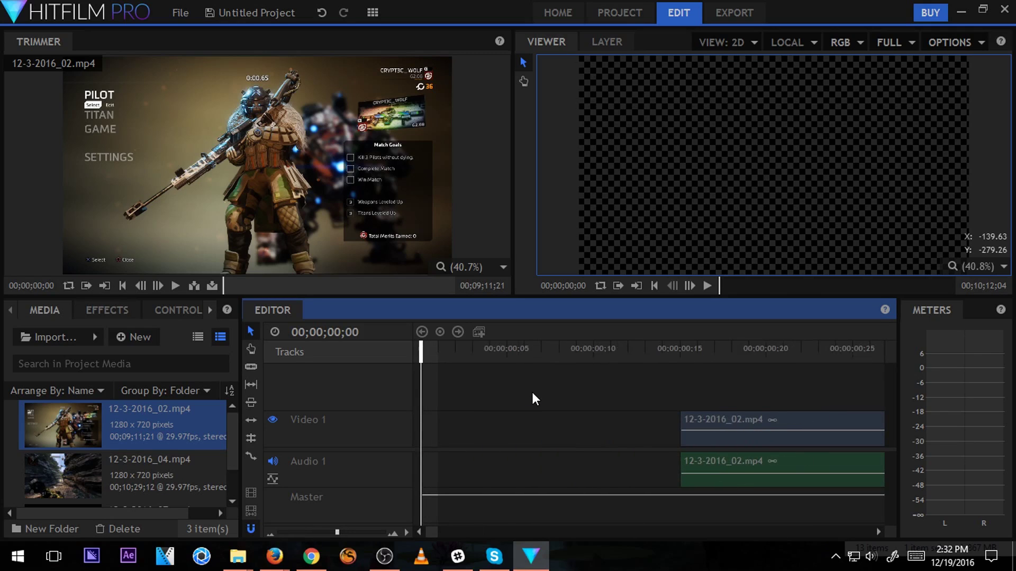
click(697, 426)
drag(697, 425, 478, 420)
drag(435, 345, 342, 356)
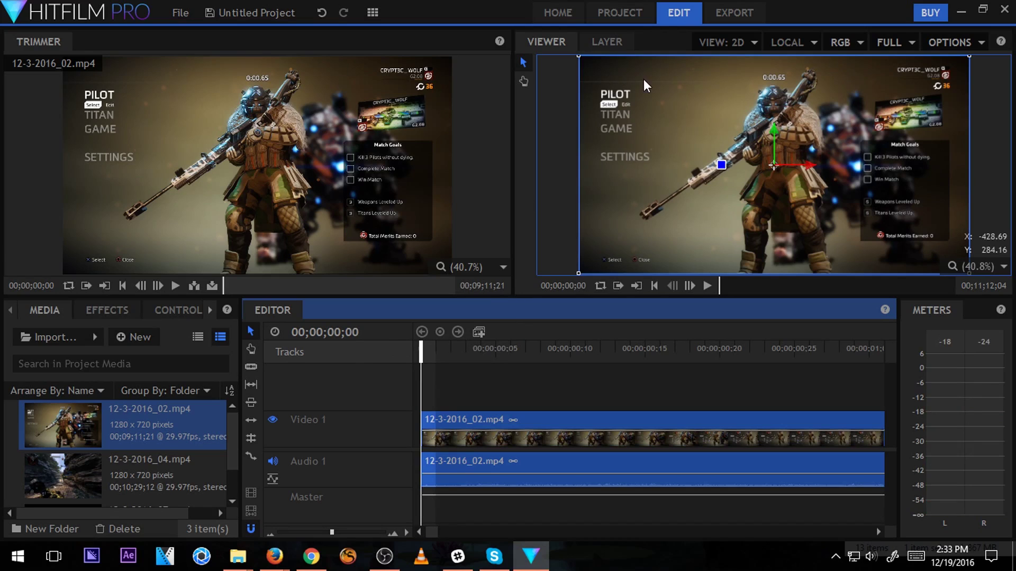
Try the RBG Straight channel display in the viewer and switch it back to RGB.
click(600, 38)
click(562, 44)
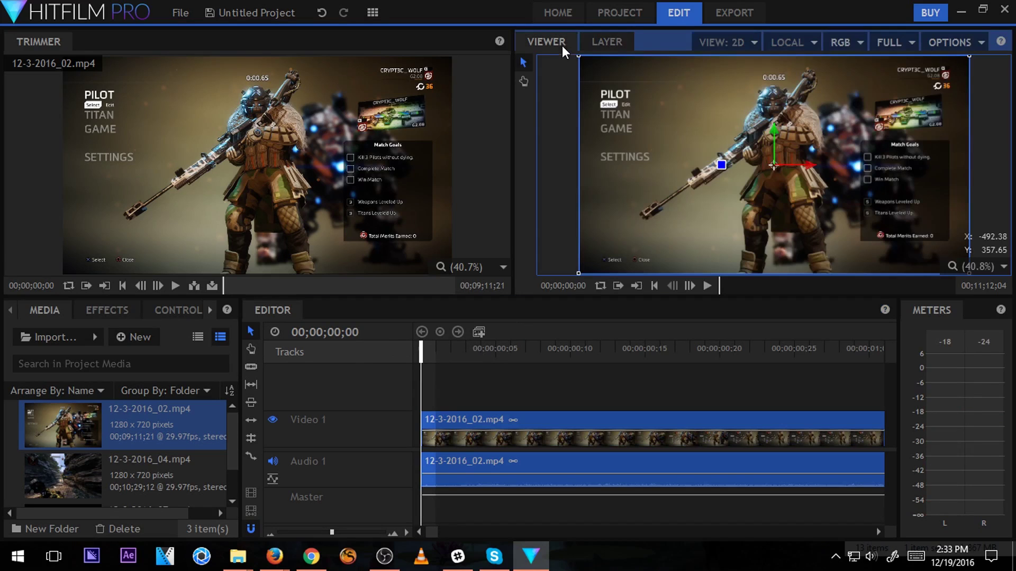
click(859, 42)
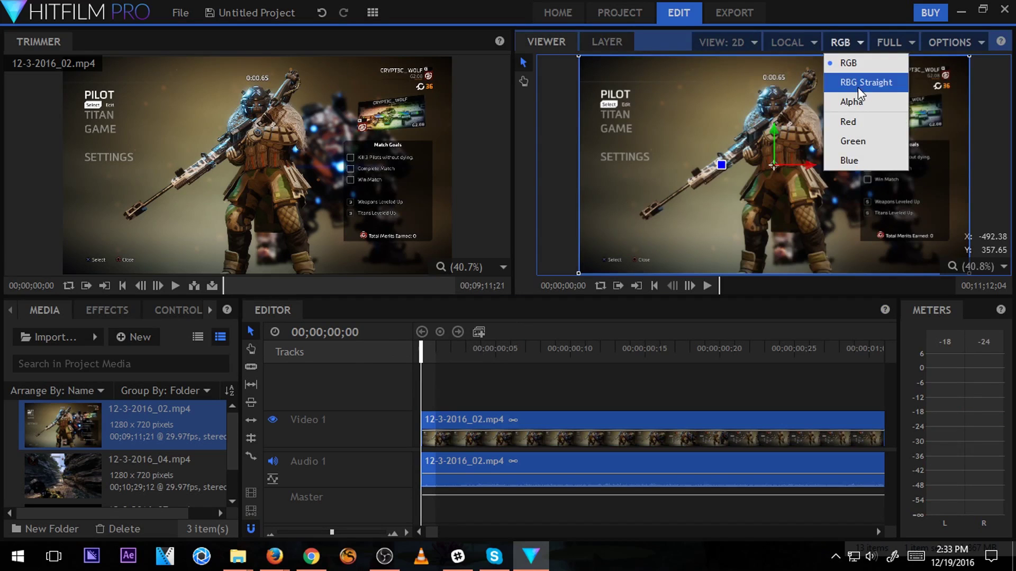
click(858, 84)
click(857, 49)
click(855, 60)
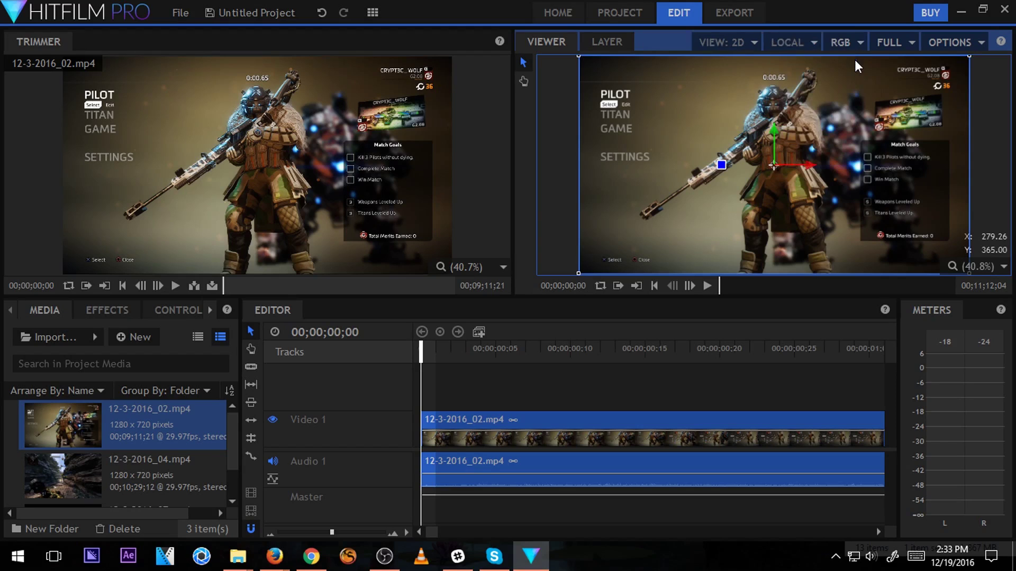
Set the viewer's preview quality to Half.
click(902, 44)
click(912, 42)
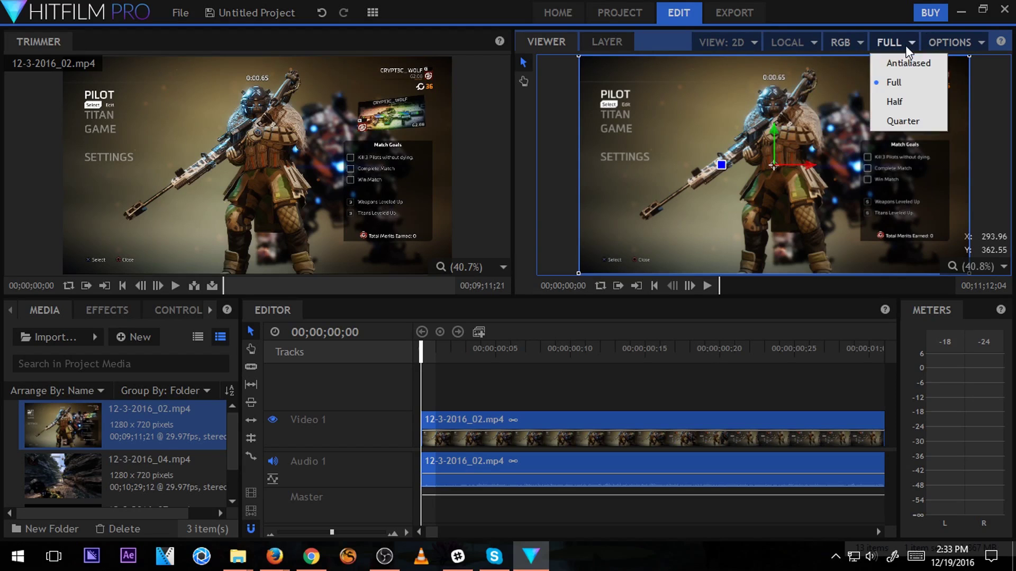
click(901, 96)
Try the viewer's full-screen preview on Screen 2 - 1920 × 1080 and set the preview screen back to None.
click(972, 41)
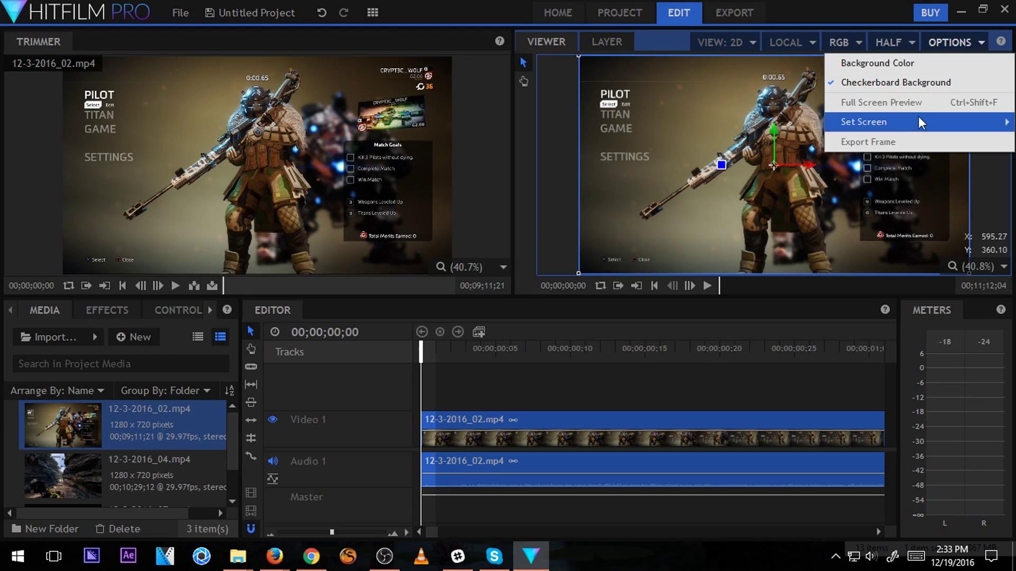
mouse_move(907, 130)
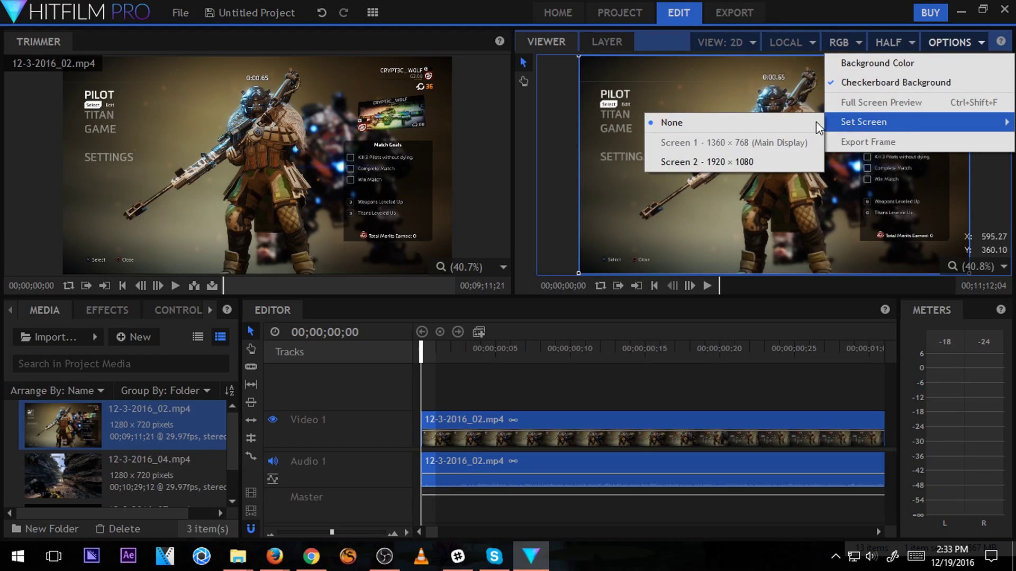
click(749, 162)
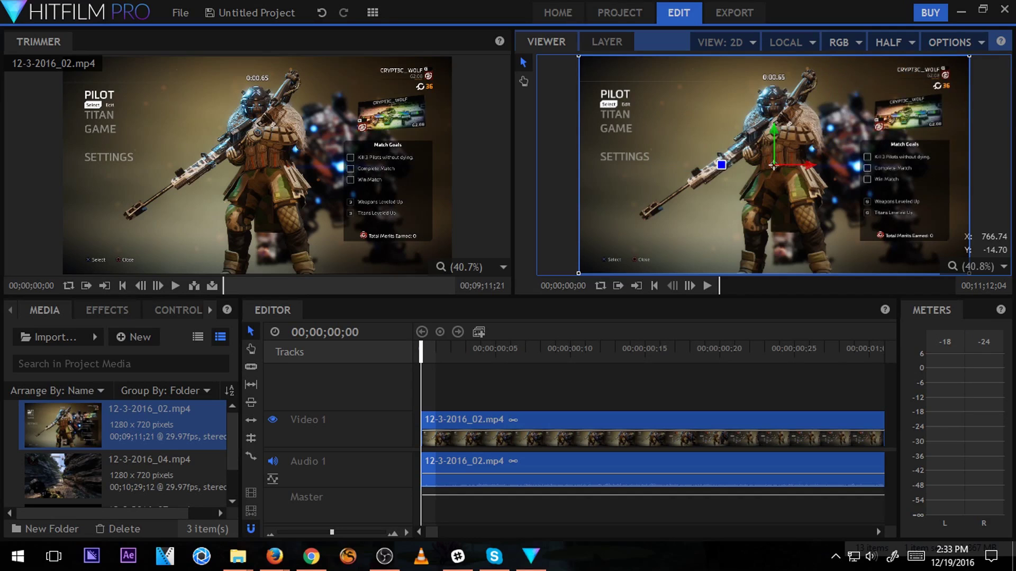
click(959, 41)
mouse_move(911, 125)
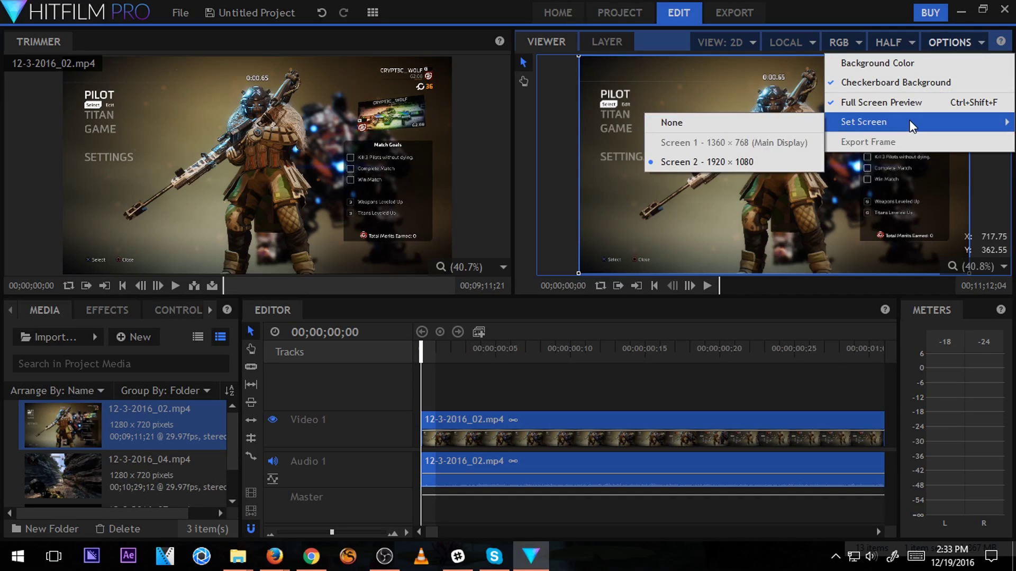
click(692, 119)
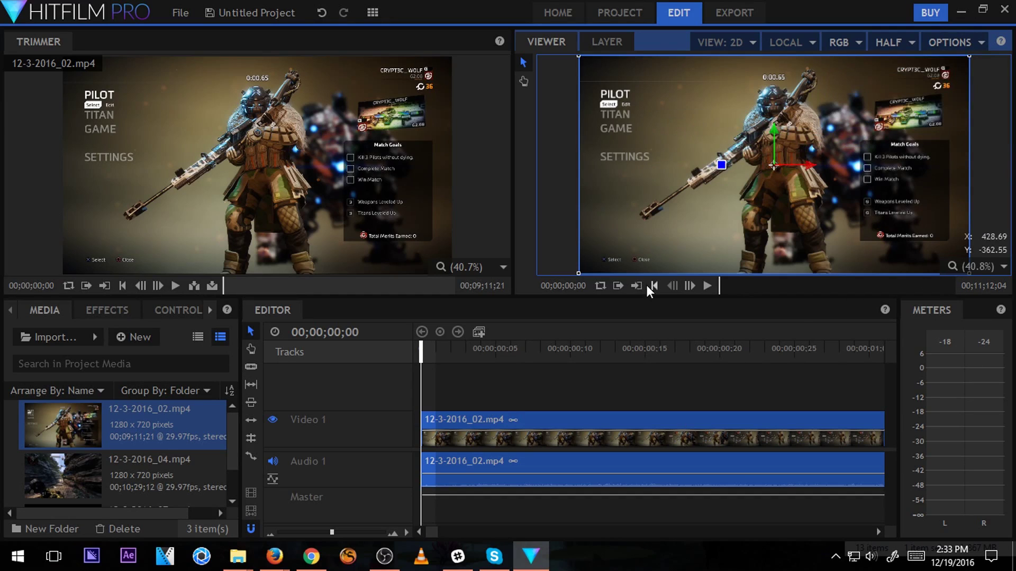
Play the timeline from the start, pausing at 00;00;25;05, and examine the area around the playhead.
key(space)
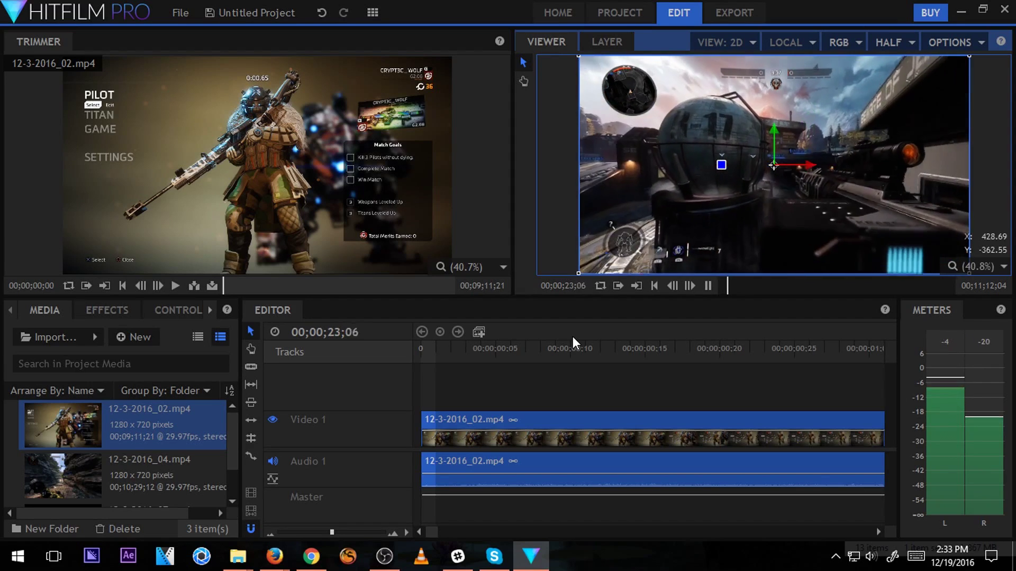
key(space)
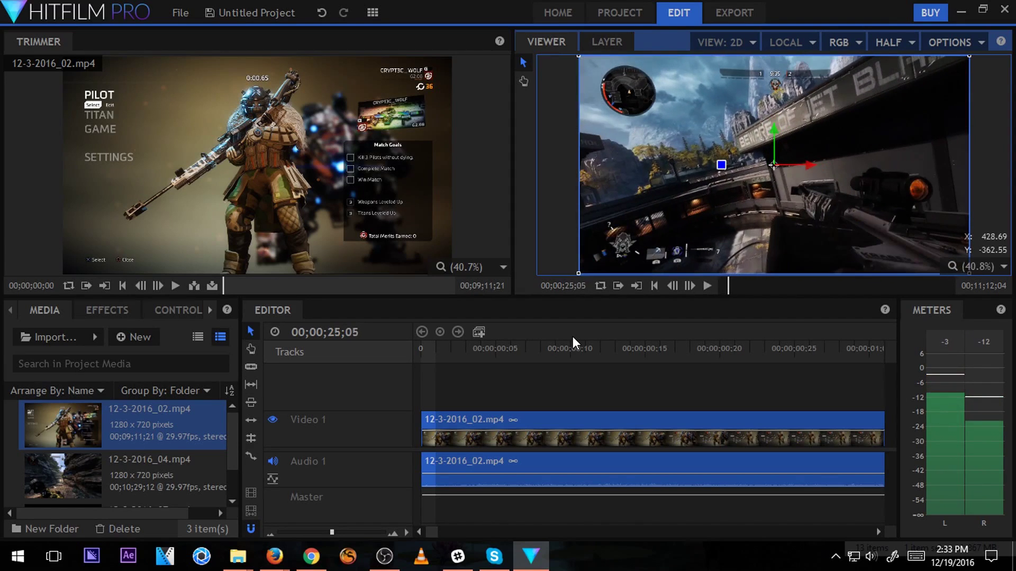
scroll(569, 405, down, 5)
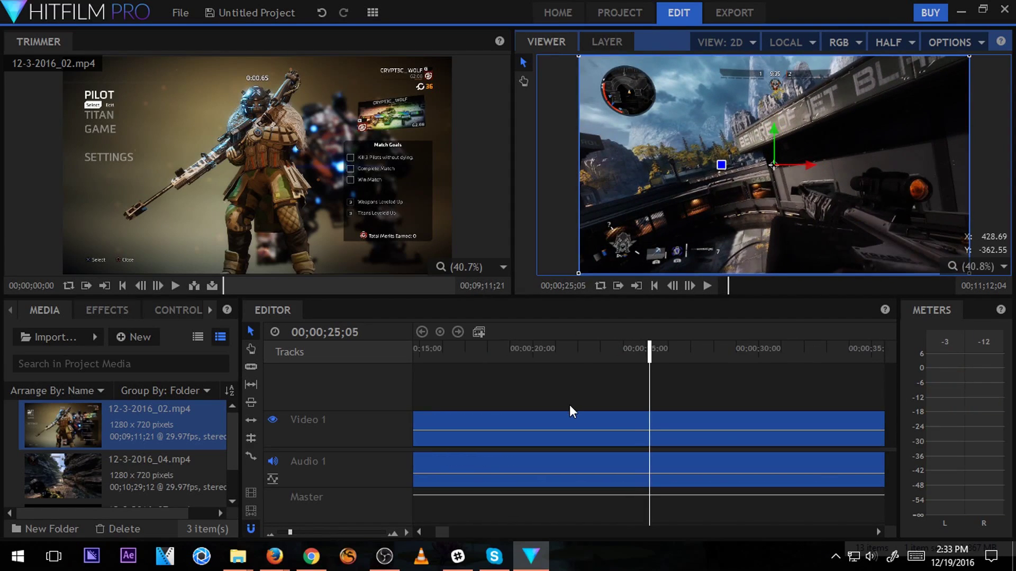
scroll(569, 405, down, 5)
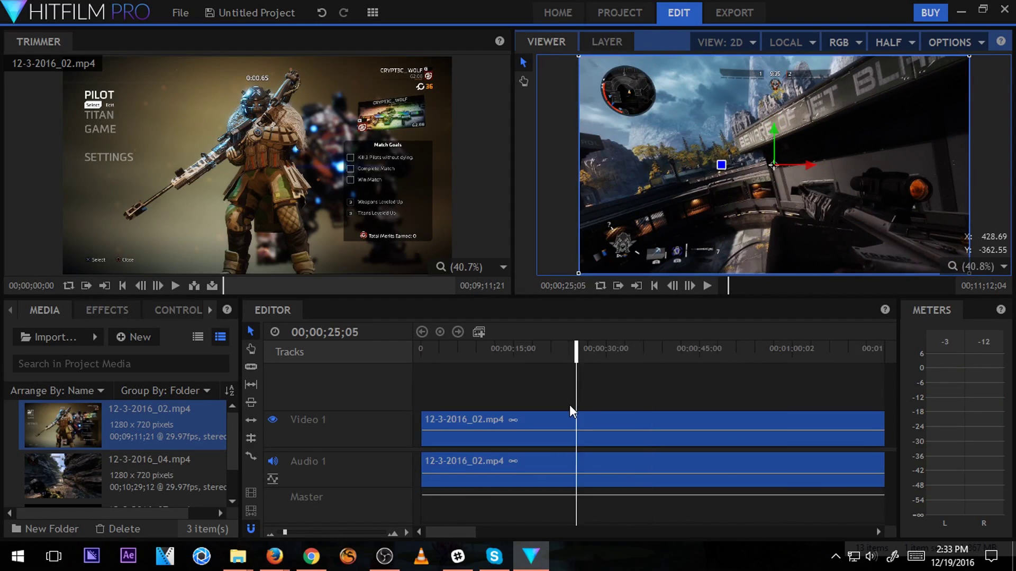
scroll(449, 422, up, 8)
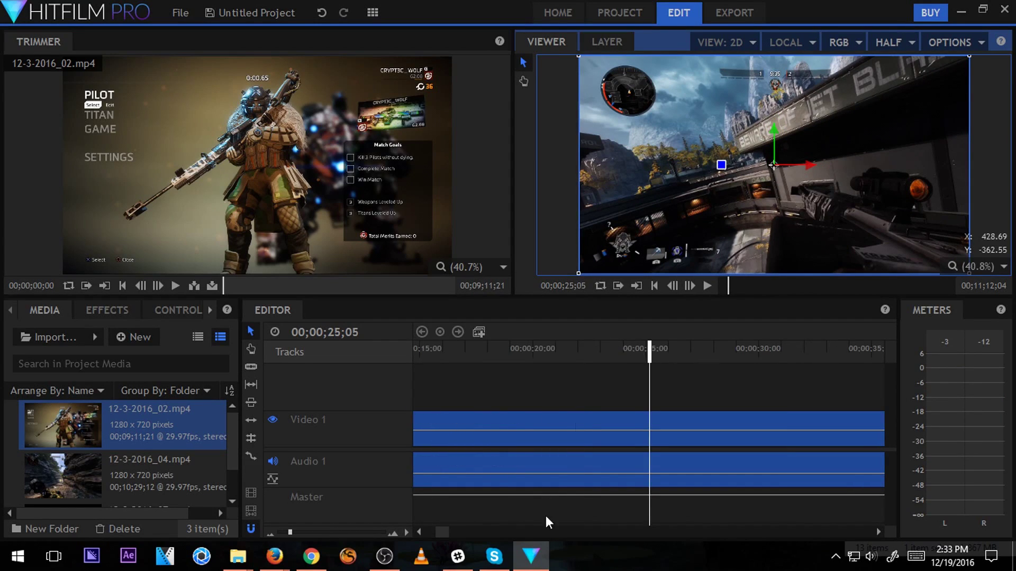
Slice the 12-3-2016_02.mp4 clip at 00;00;25;05 and again at about 00;00;27;00.
click(648, 396)
key(c)
click(647, 422)
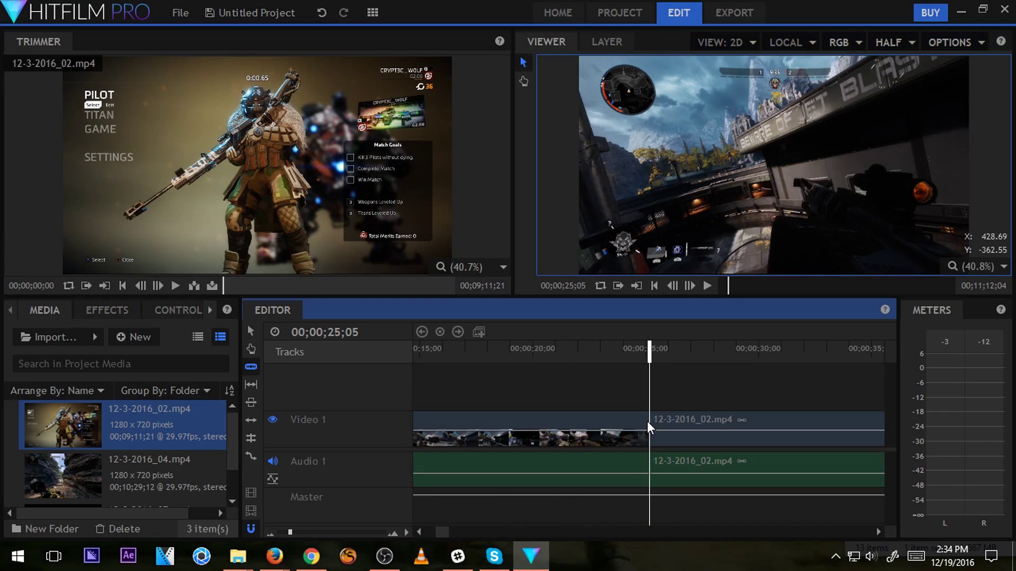
click(690, 436)
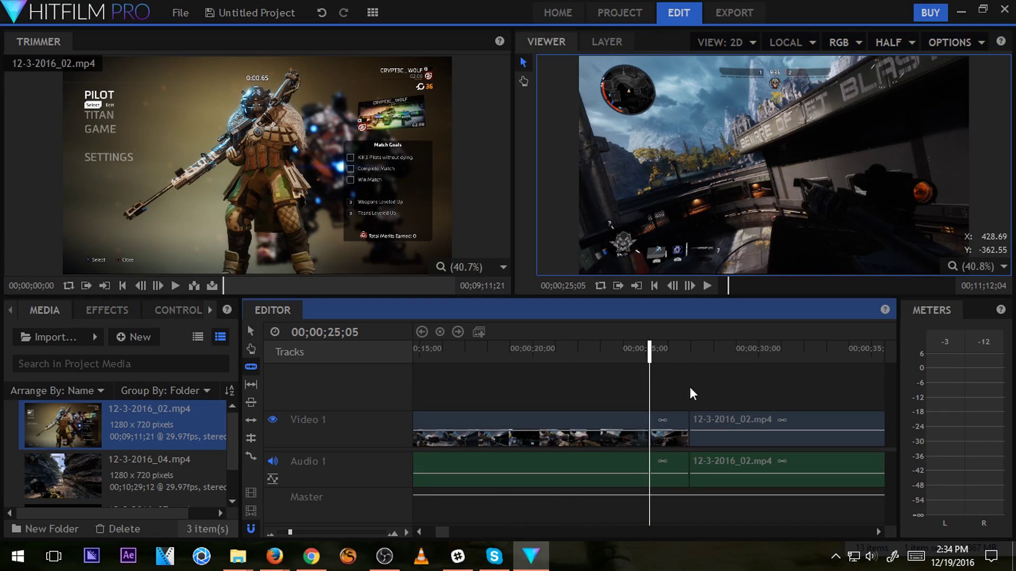
Undo the two slices and cut the clip at 00;00;24;18 with the Slice tool instead.
drag(671, 355, 636, 352)
key(Delete)
key(Delete)
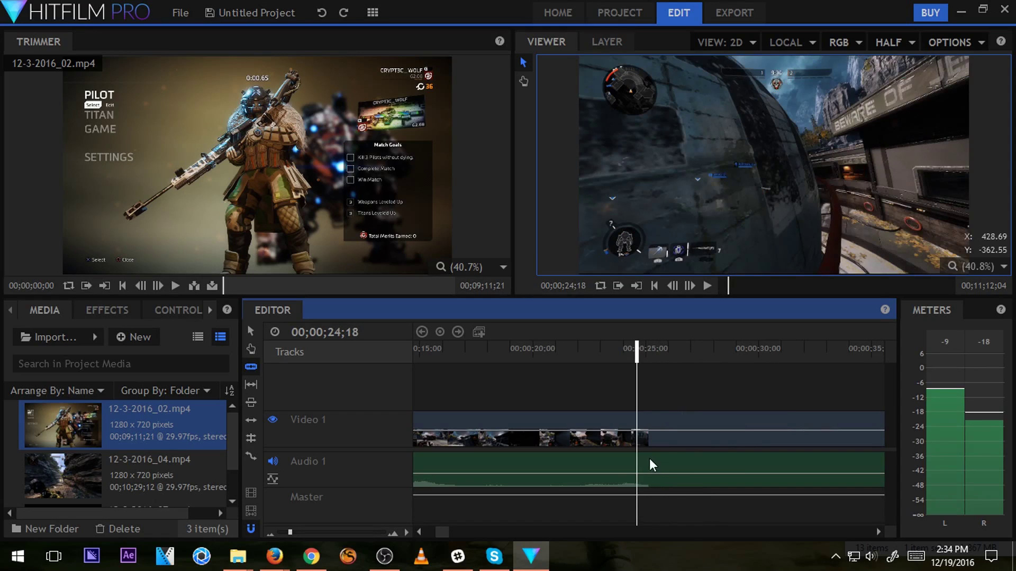
key(ctrl+z)
key(ctrl+z)
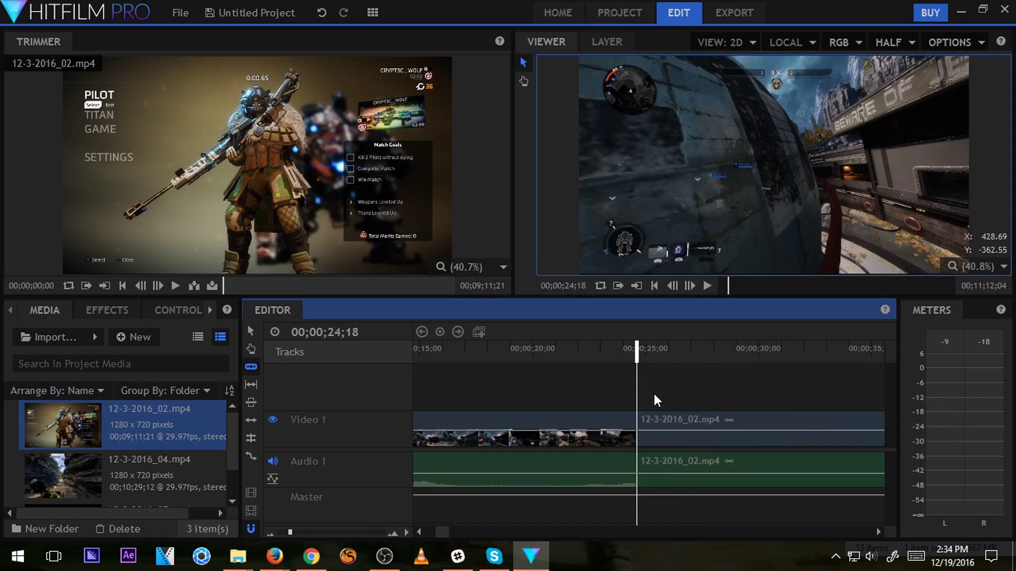
Move the playhead to 00;00;23;15 and slice the 12-3-2016_02.mp4 clip there.
click(642, 351)
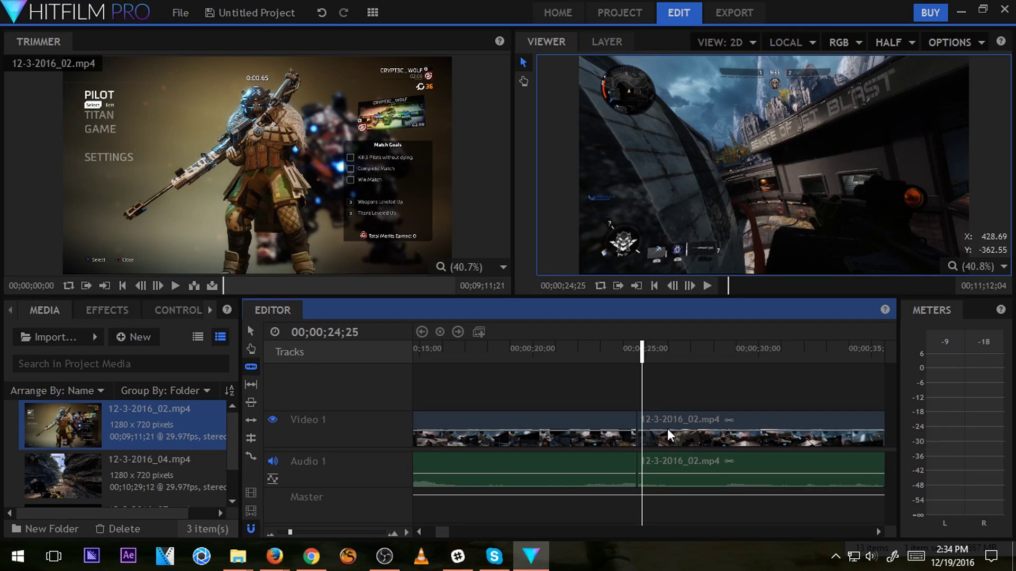
mouse_move(642, 351)
mouse_down()
mouse_move(674, 351)
mouse_move(638, 352)
mouse_up()
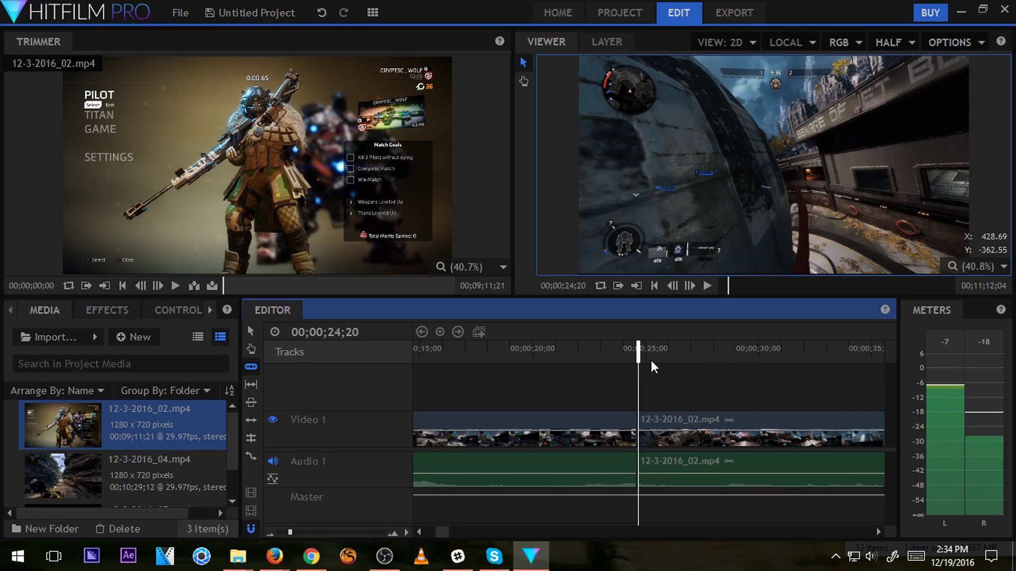
click(612, 353)
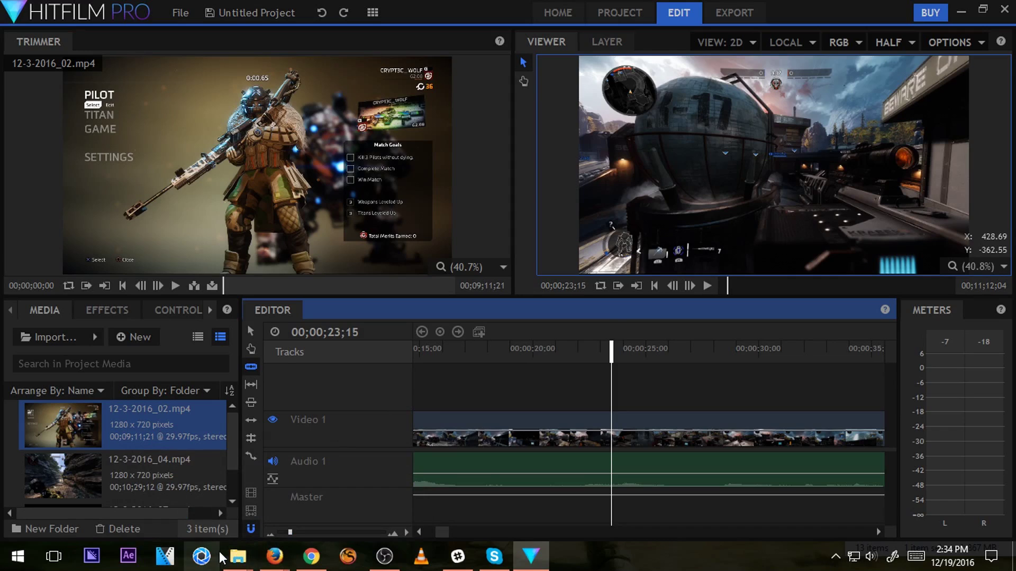
click(611, 418)
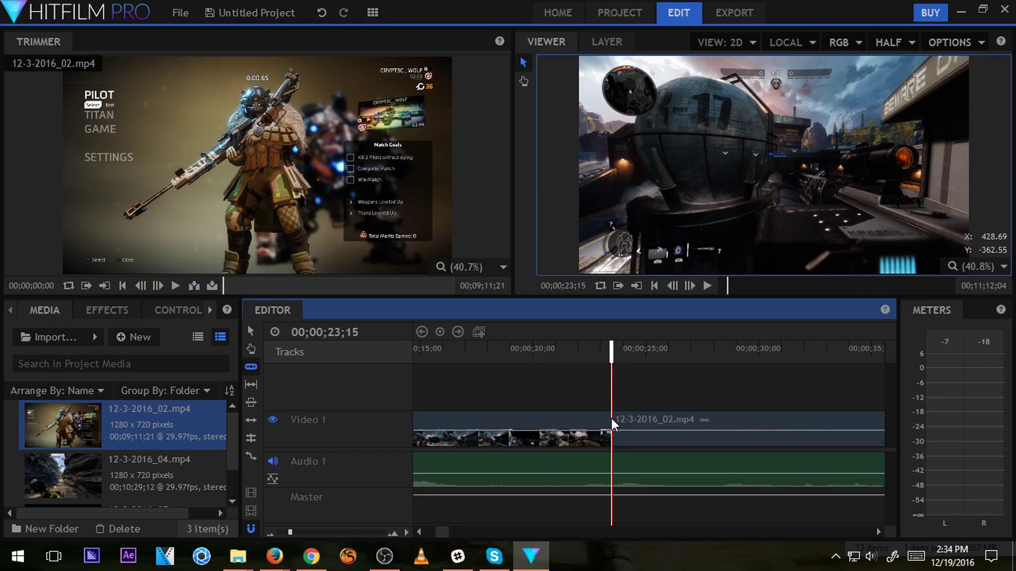
Make seven more slices in the clip between about 00;00;20;07 and 00;00;31;00, dividing it into short segments.
click(677, 438)
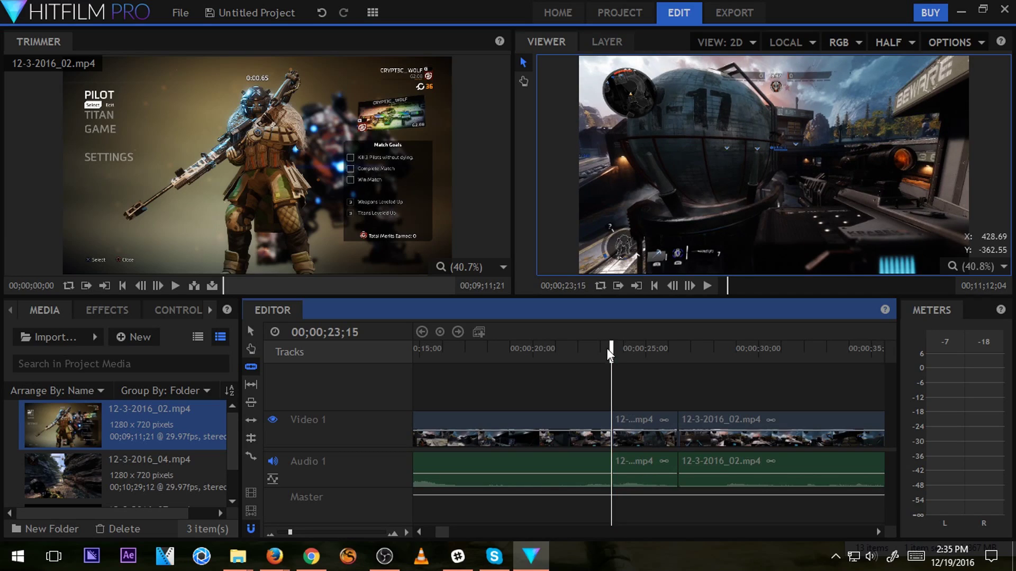
click(635, 427)
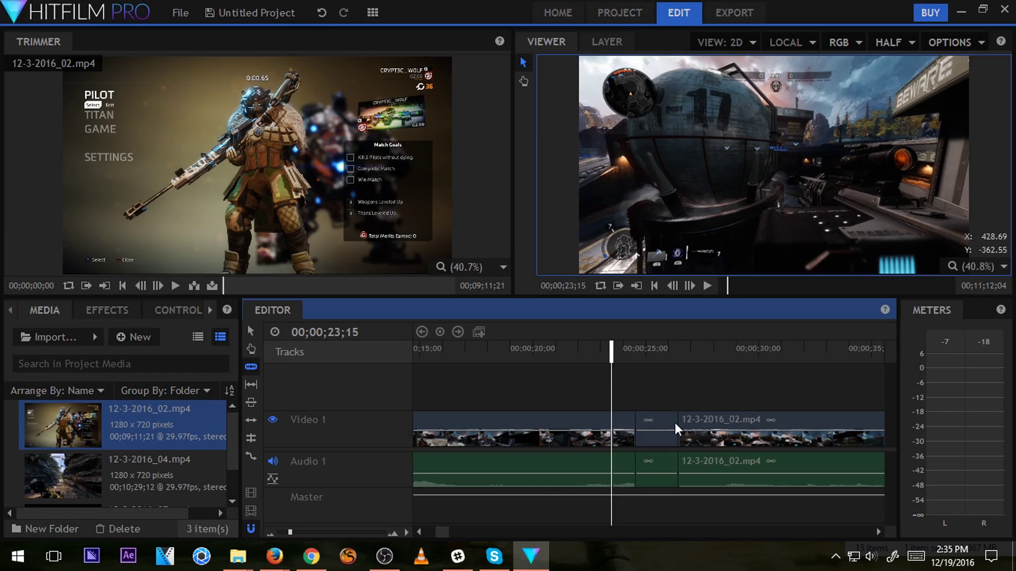
click(715, 429)
click(750, 435)
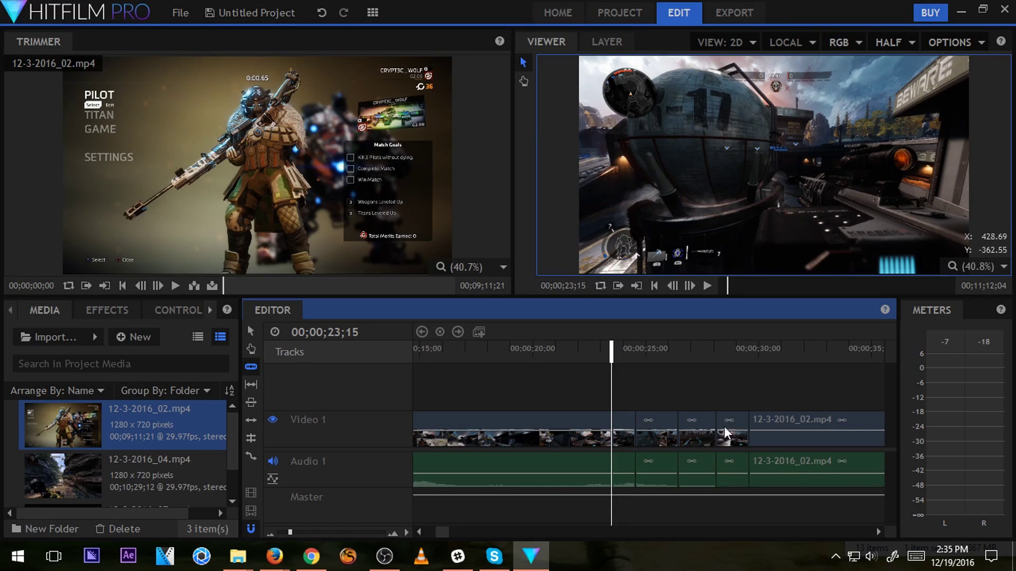
click(537, 432)
click(583, 434)
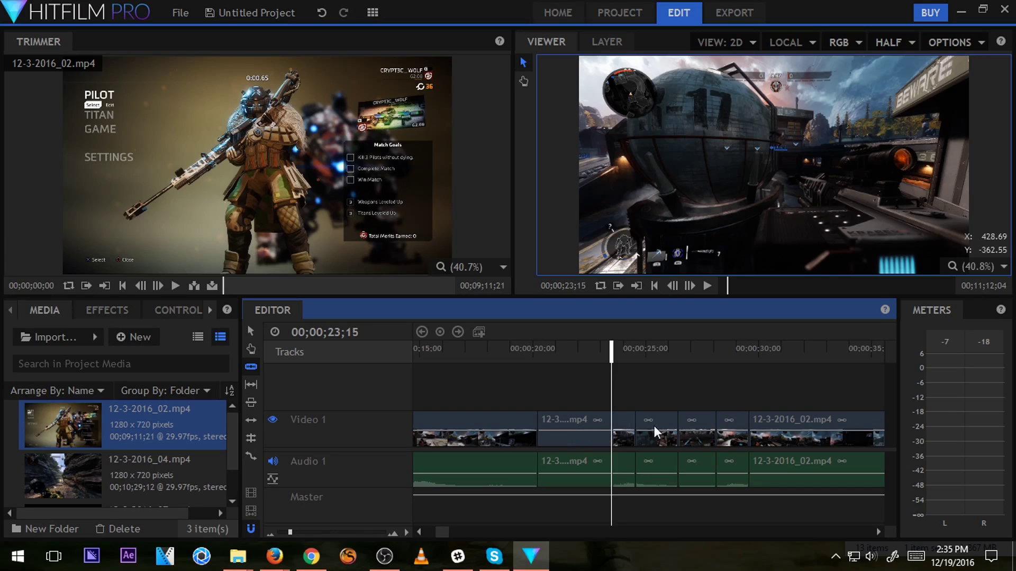
click(778, 432)
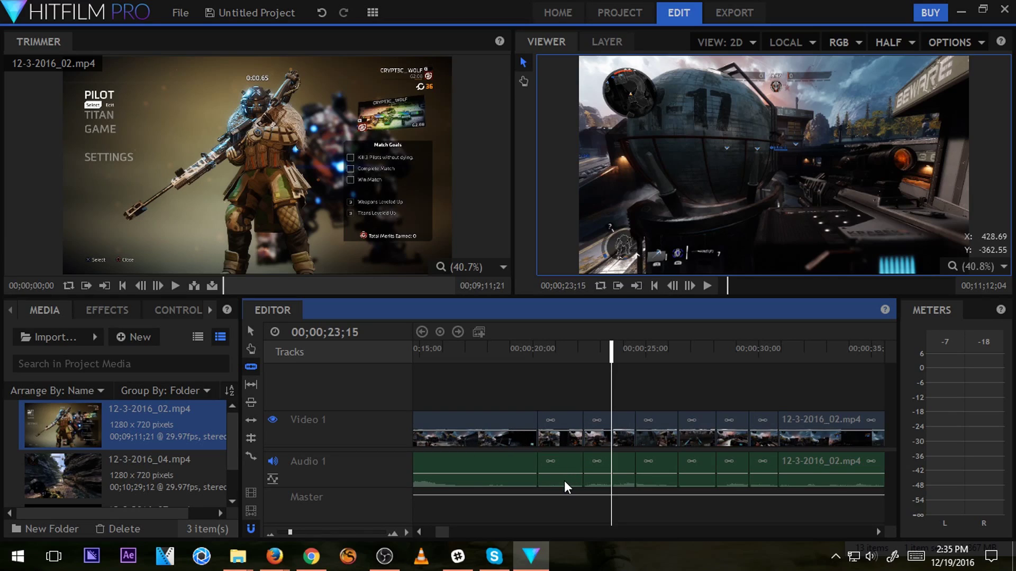
Snap the playhead to the slice at 00;00;20;07 and try to move the segment starting there.
click(501, 345)
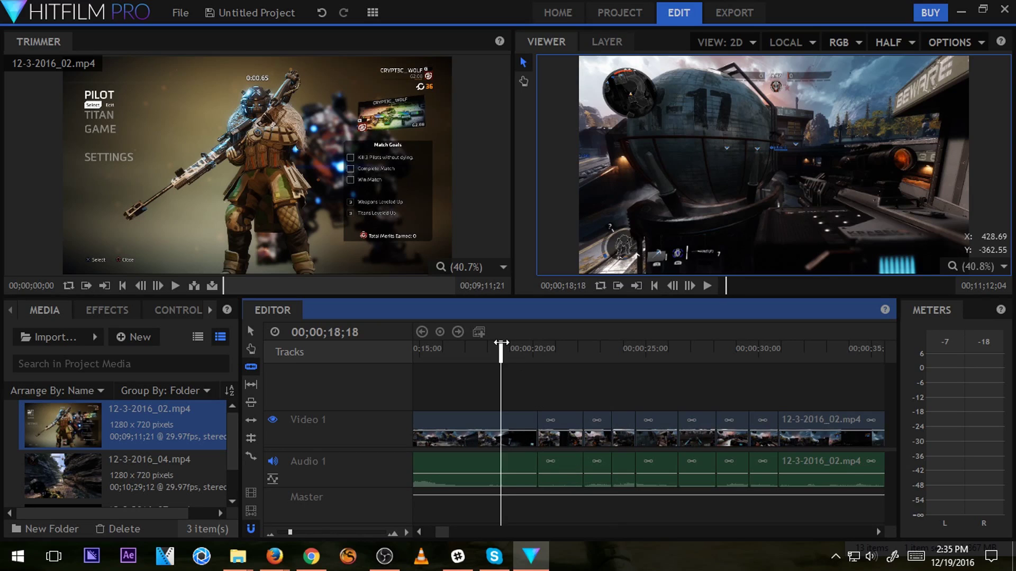
drag(501, 345, 538, 353)
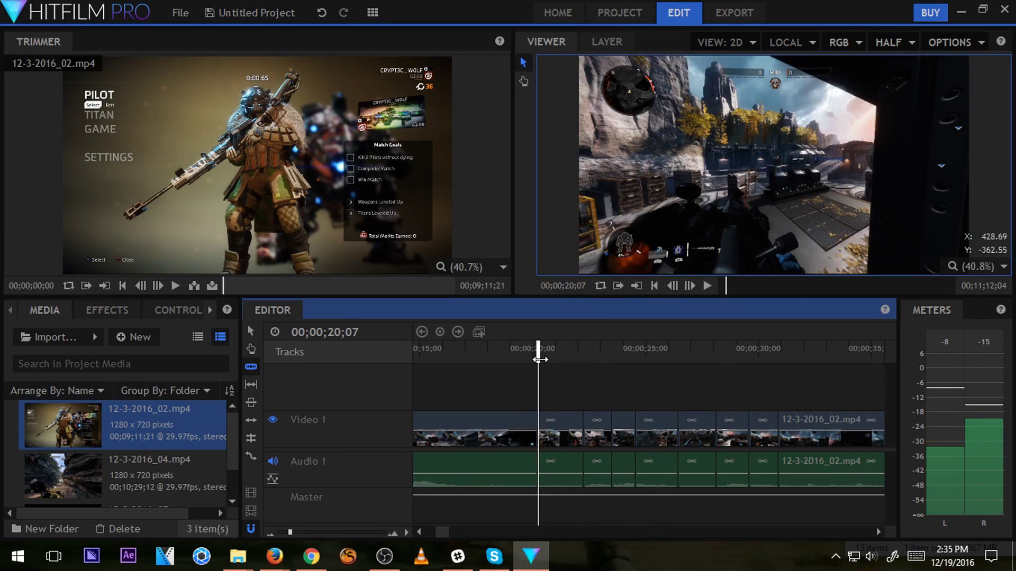
key(v)
mouse_move(563, 415)
mouse_down()
mouse_move(607, 384)
mouse_move(573, 402)
mouse_up()
key(ctrl+z)
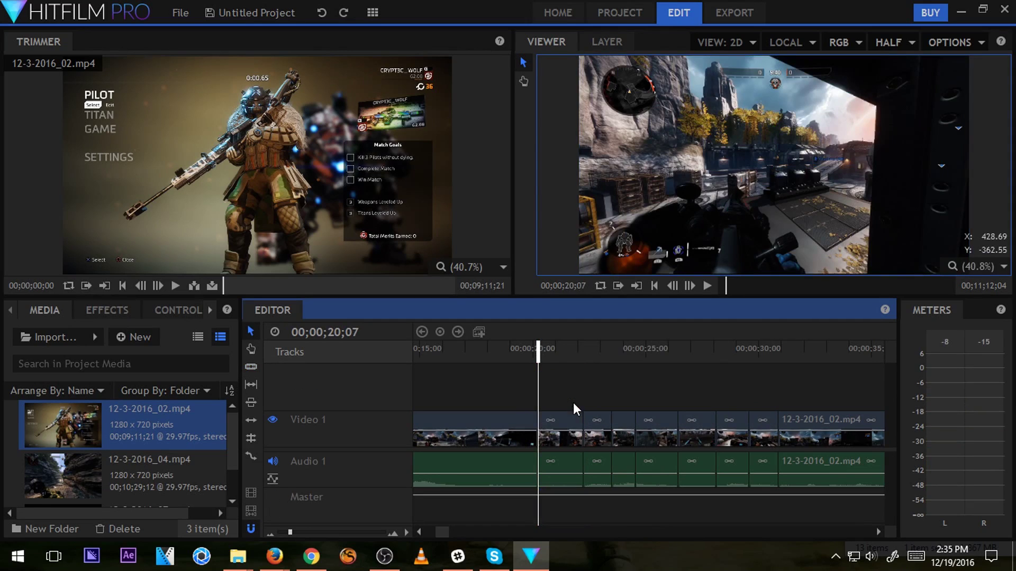
Undo all the slices made in the 12-3-2016_02.mp4 clip.
key(c)
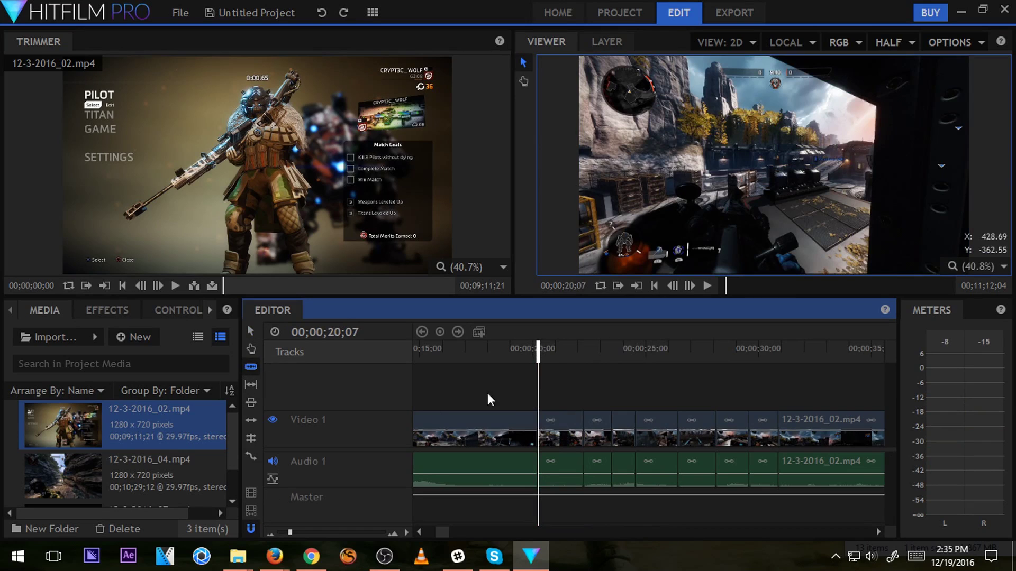
key(ctrl+z)
key(ctrl+z)
key(ctrl+z)
key(ctrl+z)
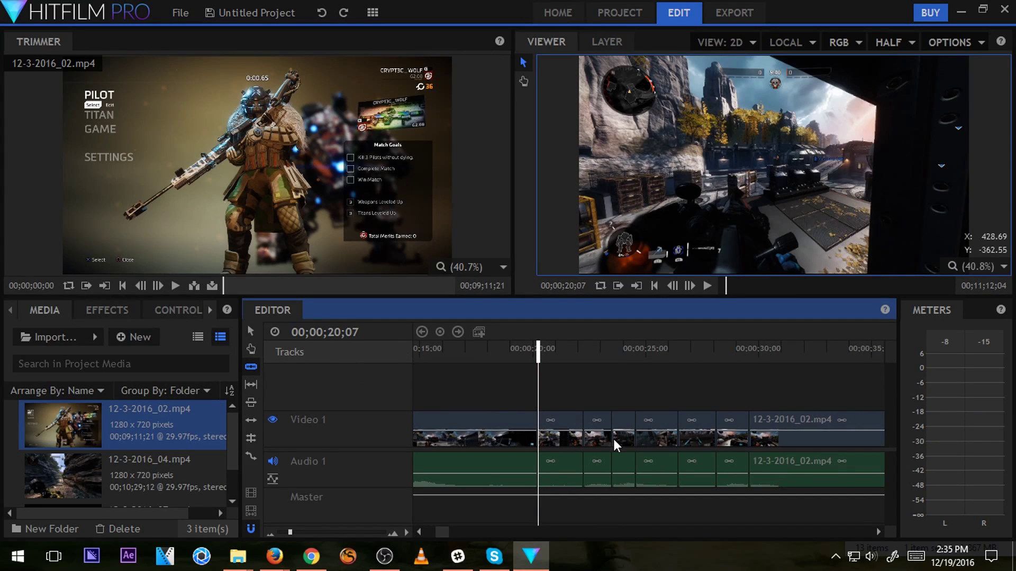
key(ctrl+z)
key(ctrl+z)
key(ctrl+z)
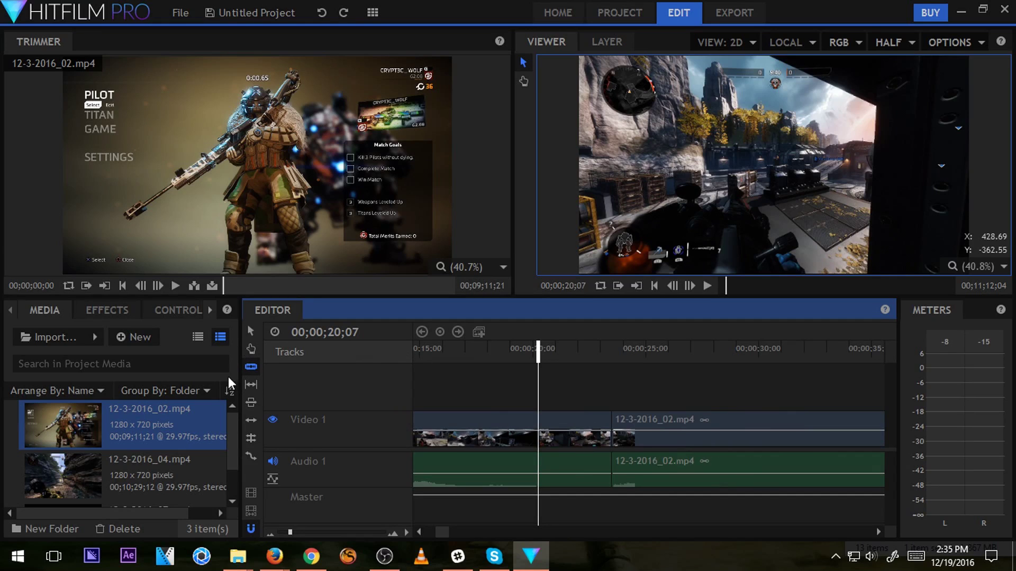
key(ctrl+z)
Slice the 12-3-2016_02.mp4 clip at about 00;00;24;09 and move its second part to a new Video 2 track, starting at 00;00;27;17.
key(v)
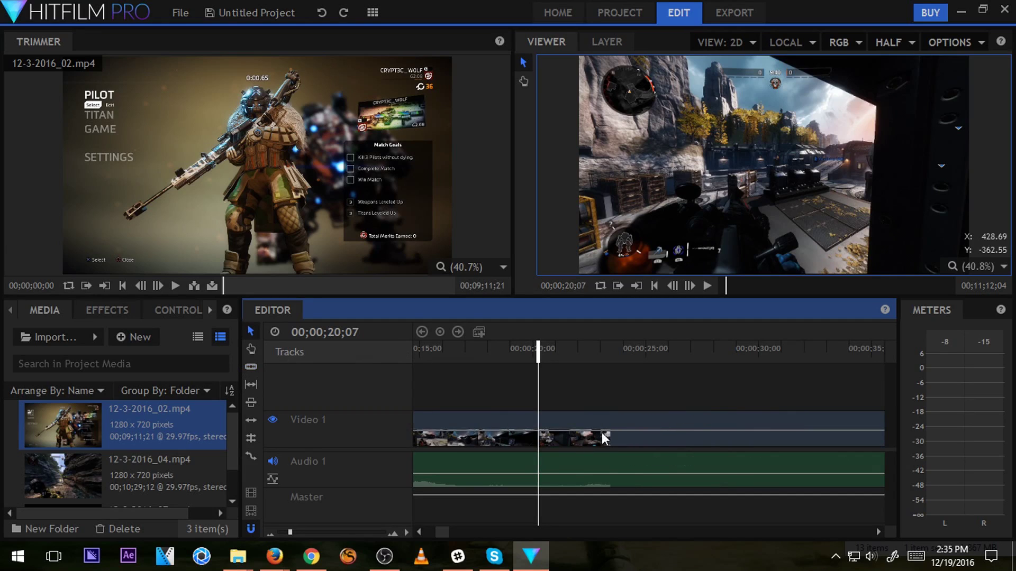
click(592, 429)
key(c)
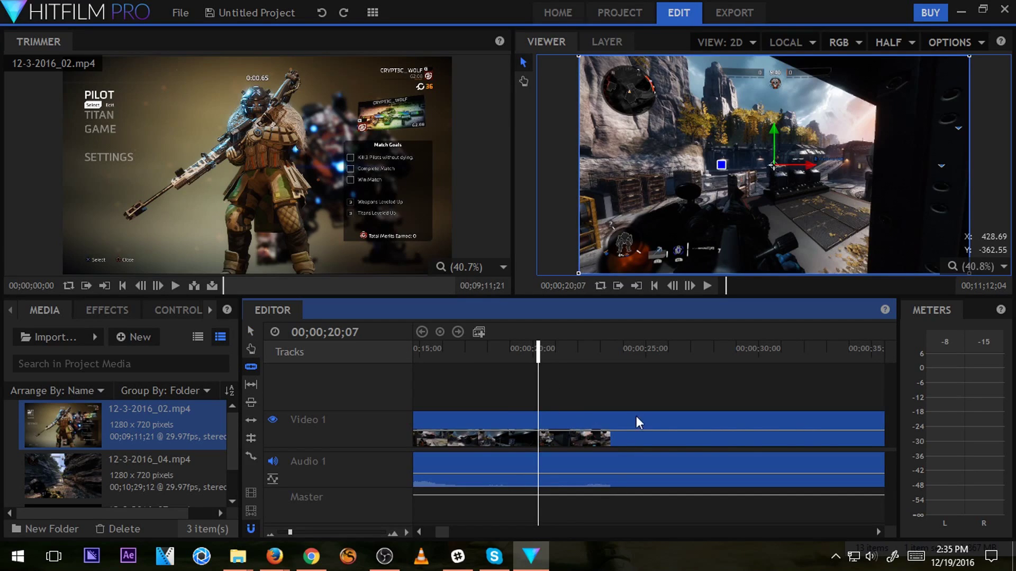
click(630, 430)
key(v)
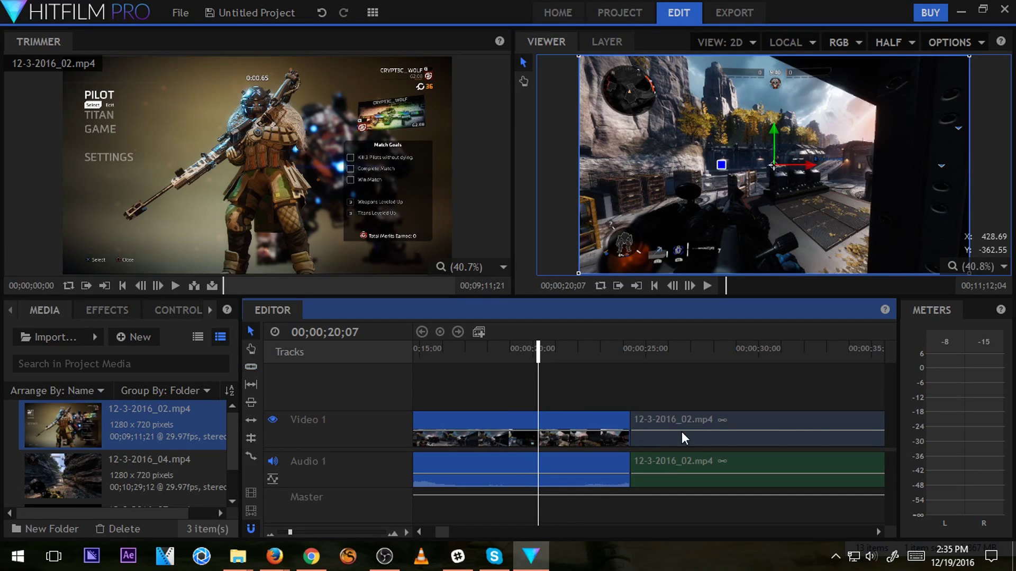
drag(655, 419, 715, 401)
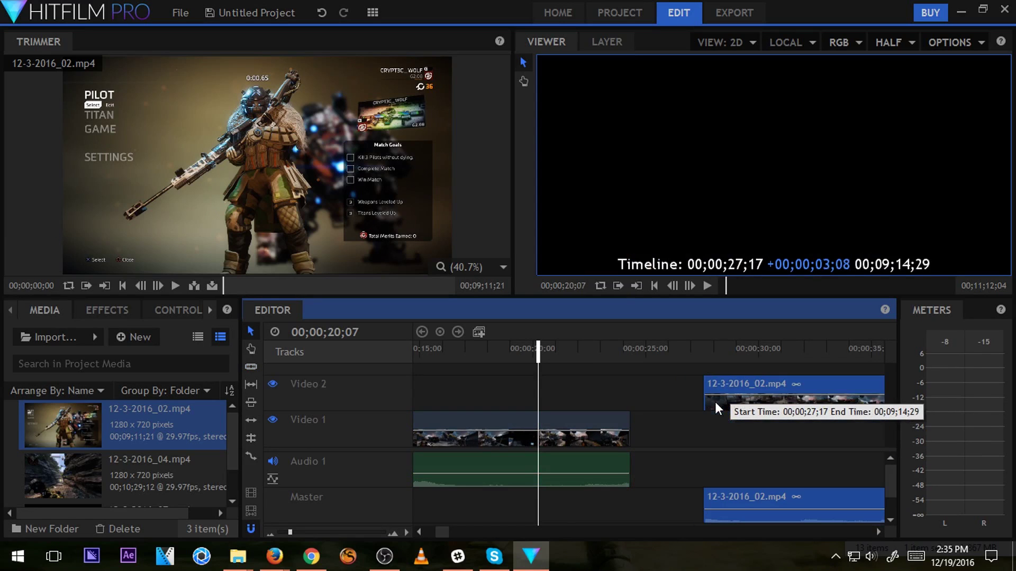
Add 12-3-2016_04.mp4 to the Video 1 track and butt it against the end of the first 12-3-2016_02.mp4 segment.
key(backslash)
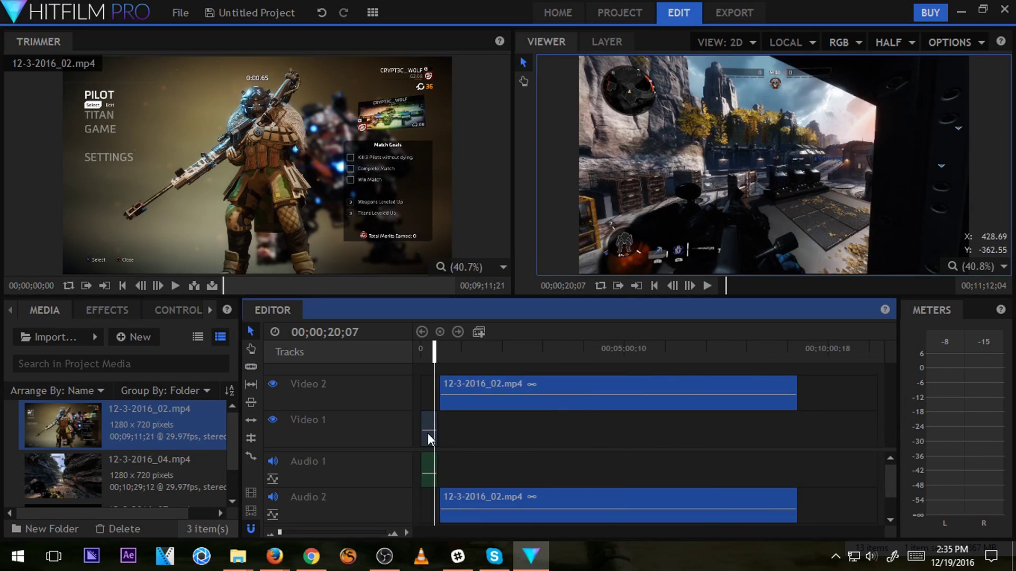
scroll(427, 433, up, 5)
scroll(636, 433, down, 5)
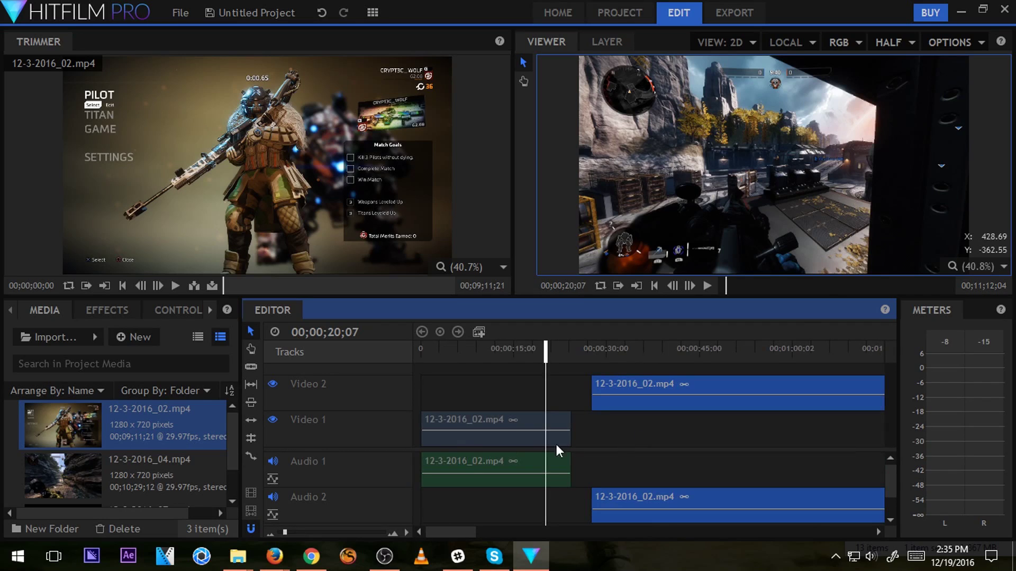
drag(216, 474, 681, 421)
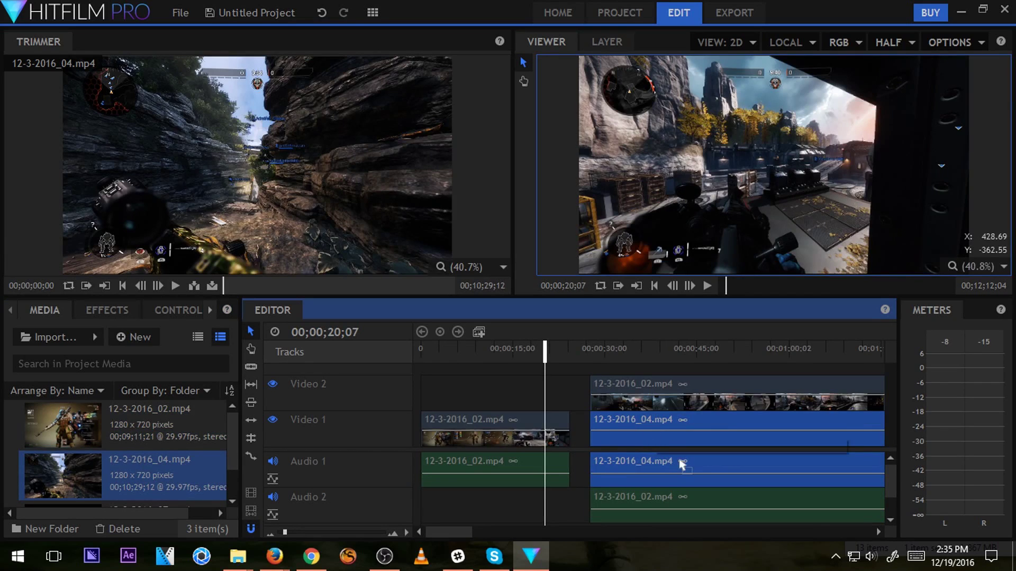
drag(682, 464, 661, 464)
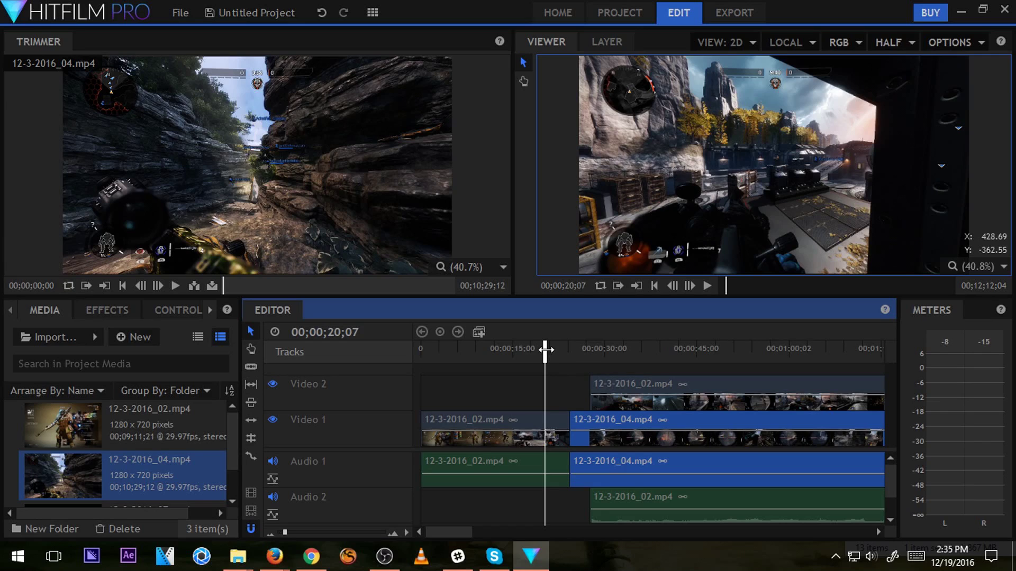
Mute the Audio 1 track and play the timeline from just before the cut at about 00;00;24;00.
drag(550, 351, 567, 352)
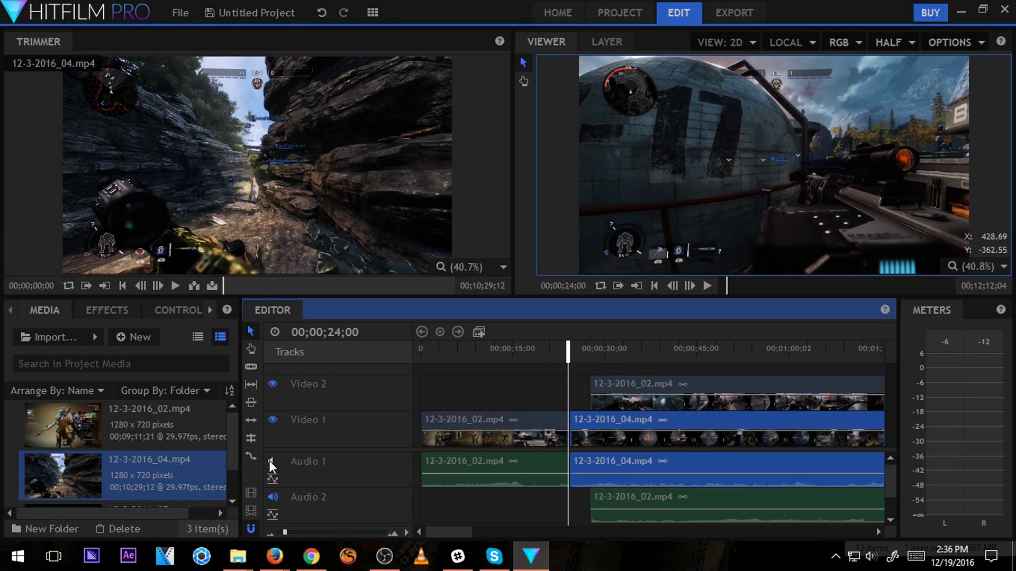
drag(563, 359, 564, 353)
key(space)
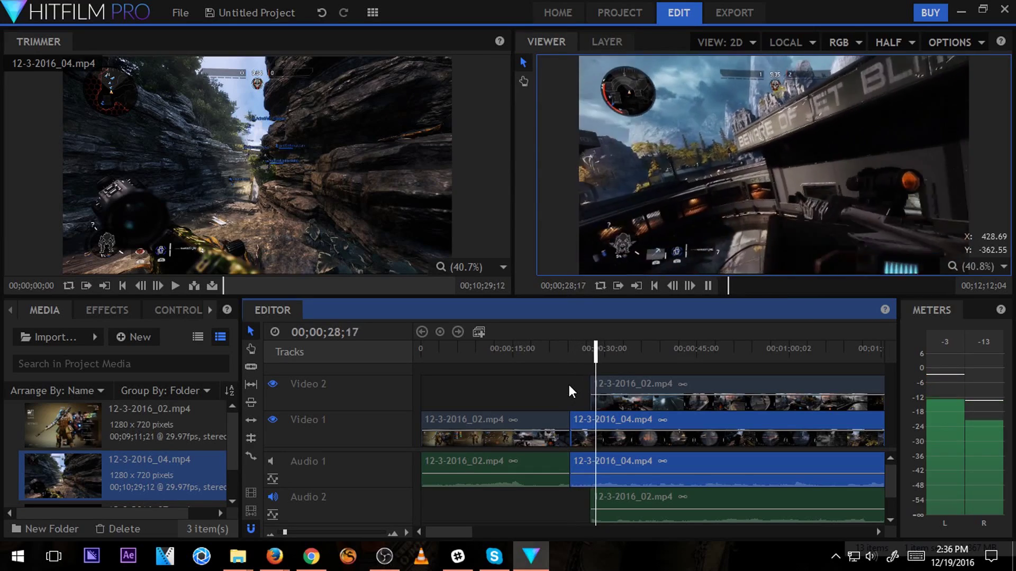
drag(598, 354, 567, 359)
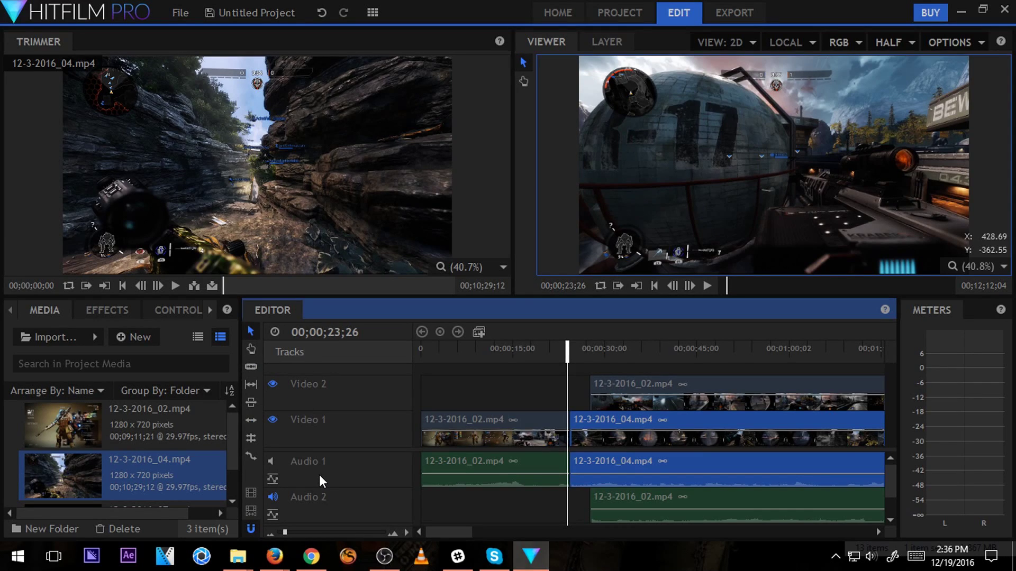
Move the 12-3-2016_02.mp4 segment on Video 2 so it starts at the playhead, at 00;00;23;26.
click(251, 456)
drag(588, 393, 608, 396)
key(v)
drag(573, 357, 569, 353)
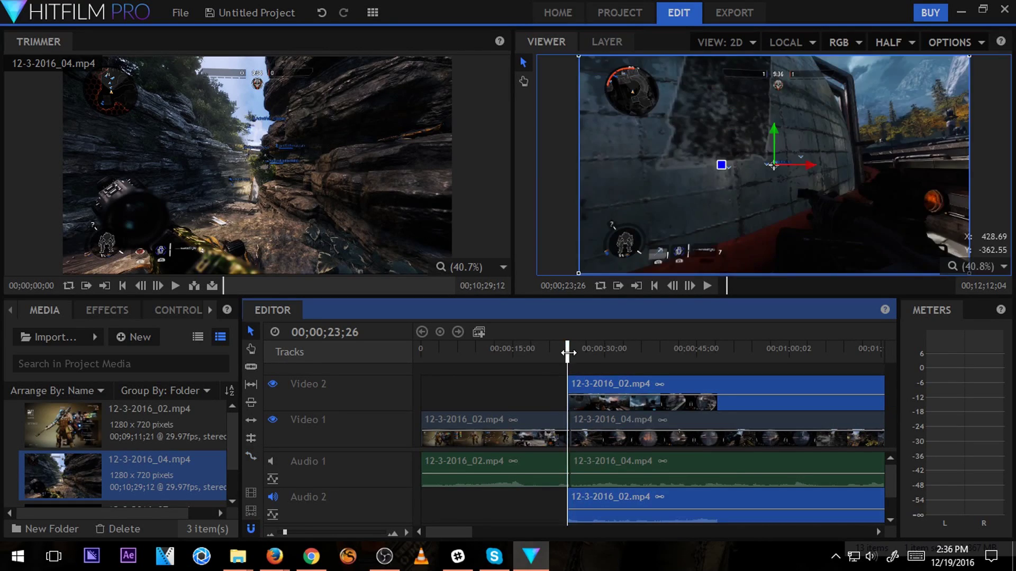
Play the overlapping clips up to 00;00;44;23 and delete the 12-3-2016_02.mp4 segment from Video 2 and Audio 2.
key(space)
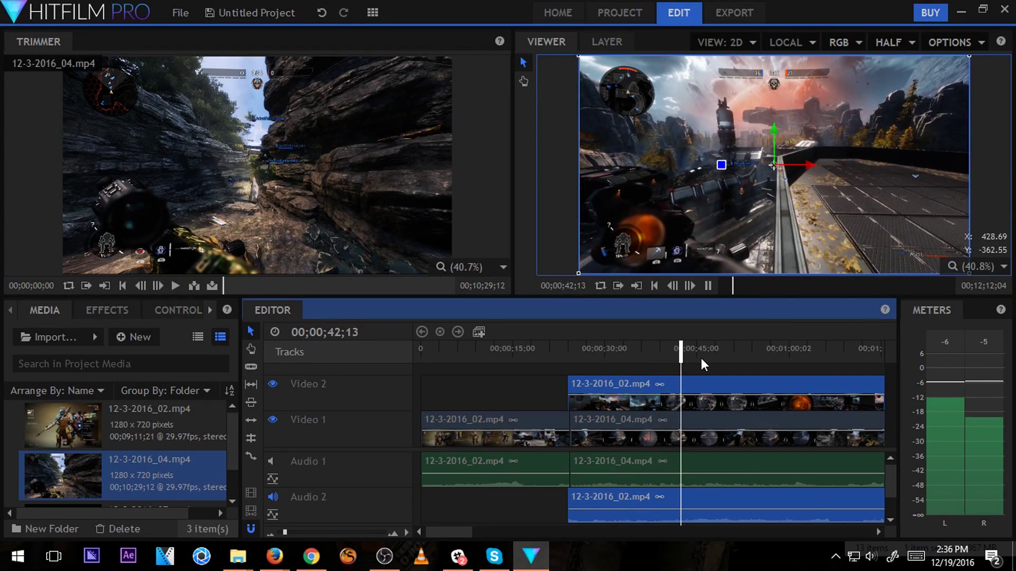
key(space)
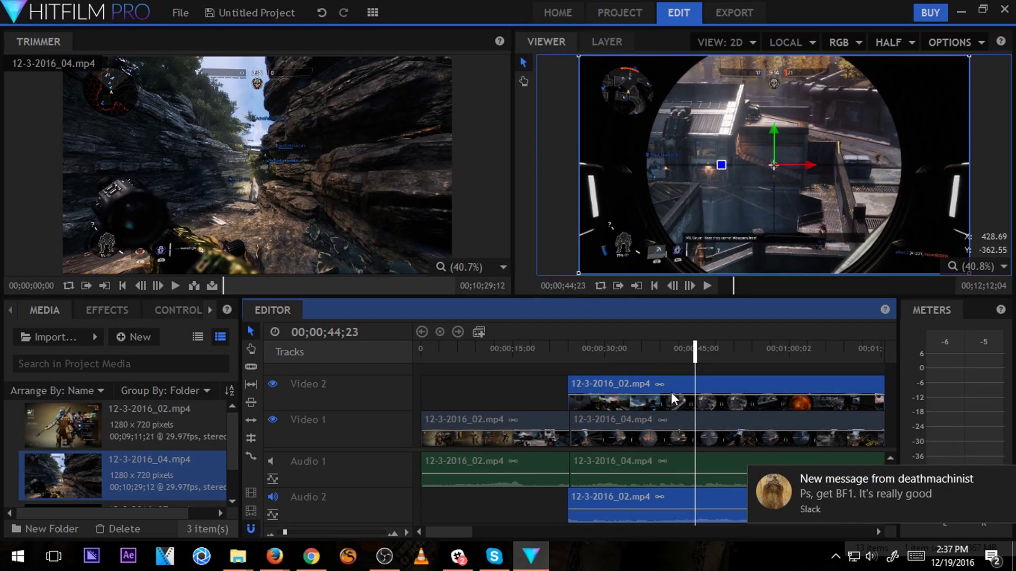
key(Delete)
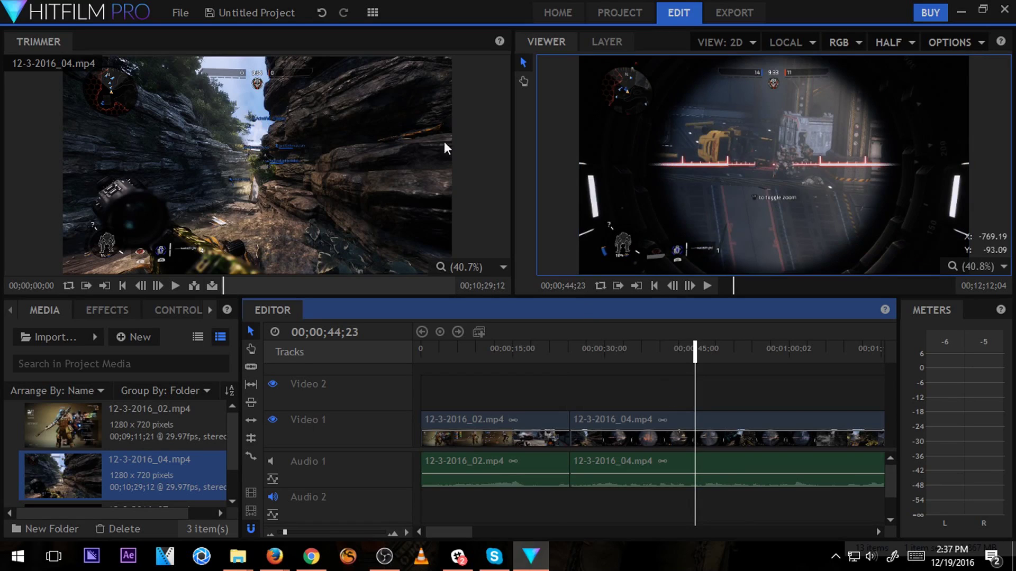
Glance at the effects library and compare the plain list view with the thumbnail view of the project media.
click(117, 309)
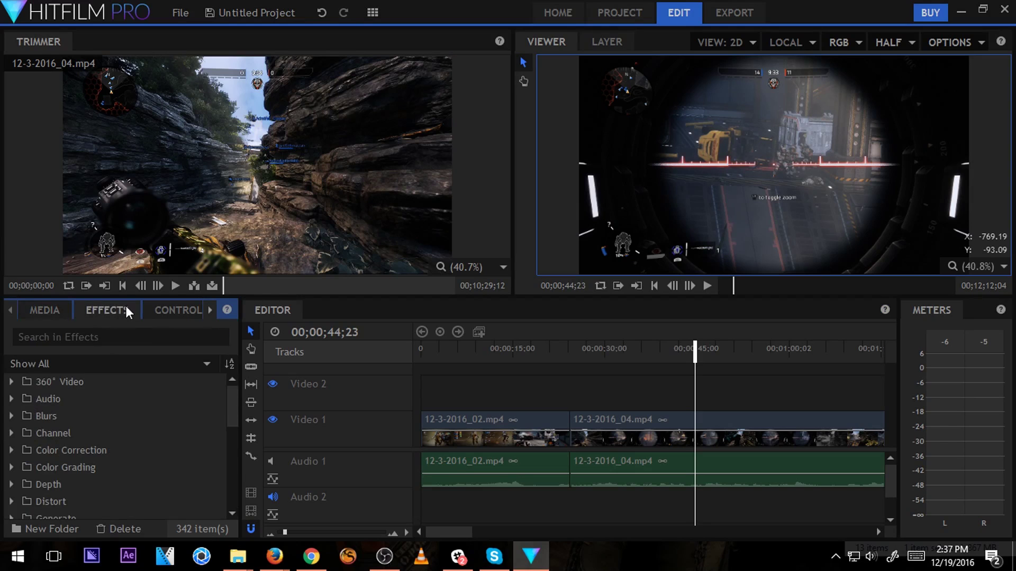
click(45, 311)
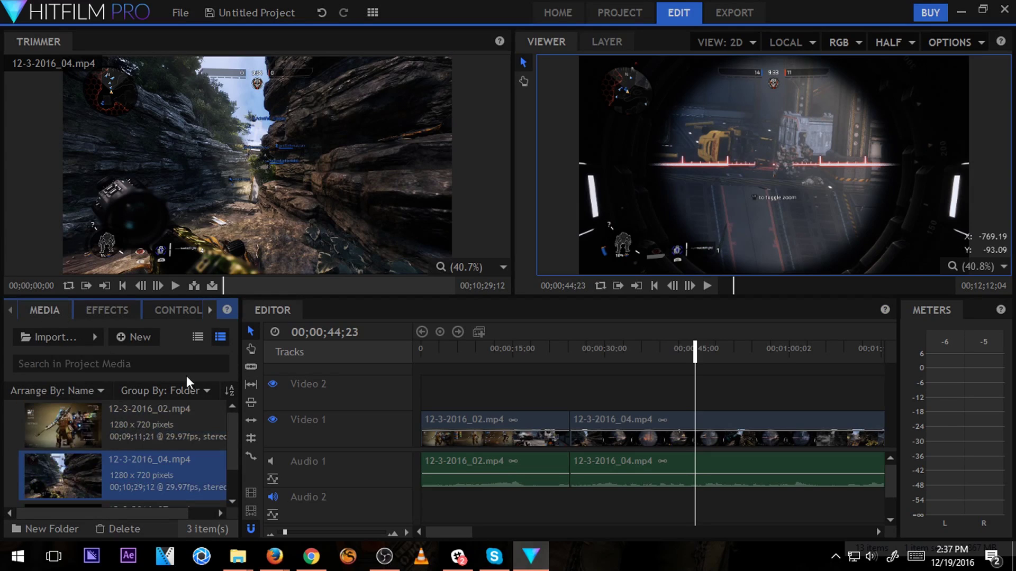
click(198, 338)
click(218, 338)
click(197, 338)
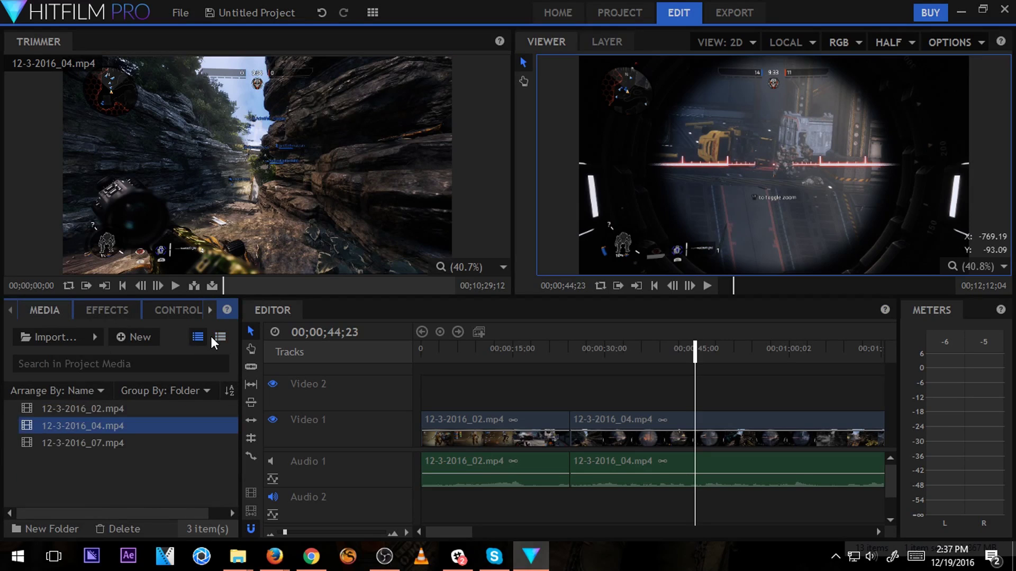
click(215, 336)
click(200, 338)
click(218, 337)
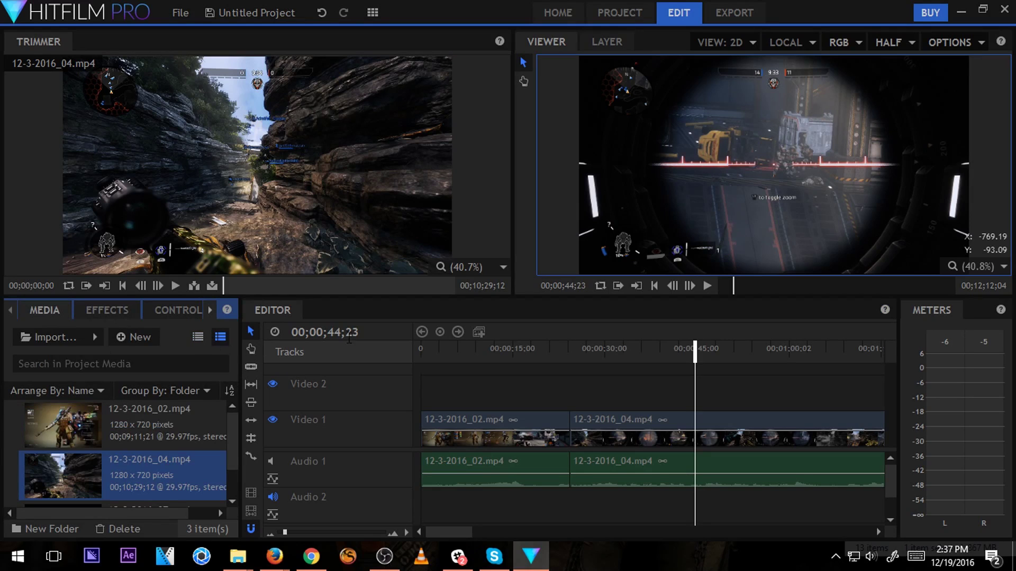
Insert a new video track above Video 2 and move the playhead to 00;00;30;09.
right_click(317, 380)
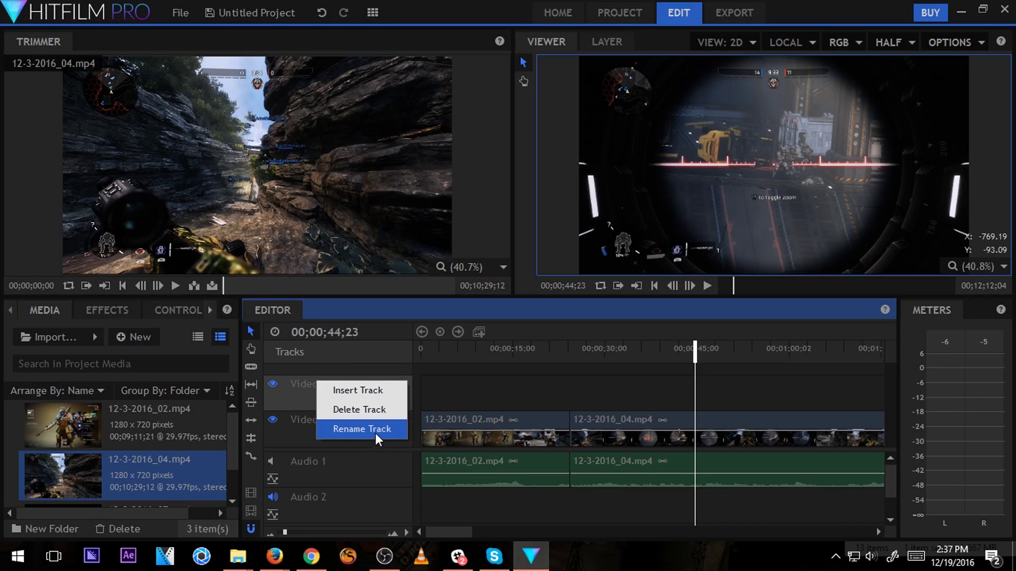
click(379, 392)
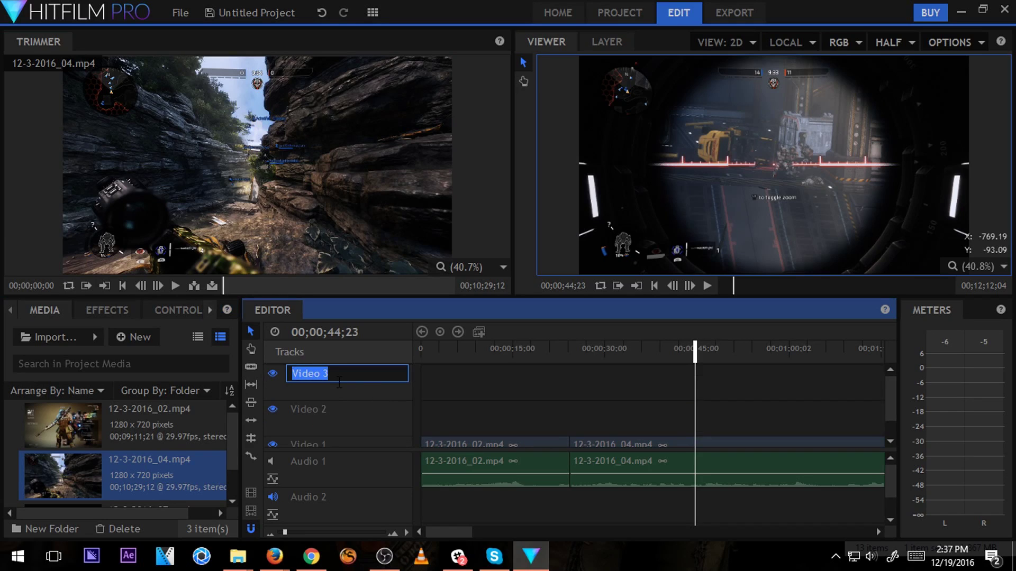
click(477, 456)
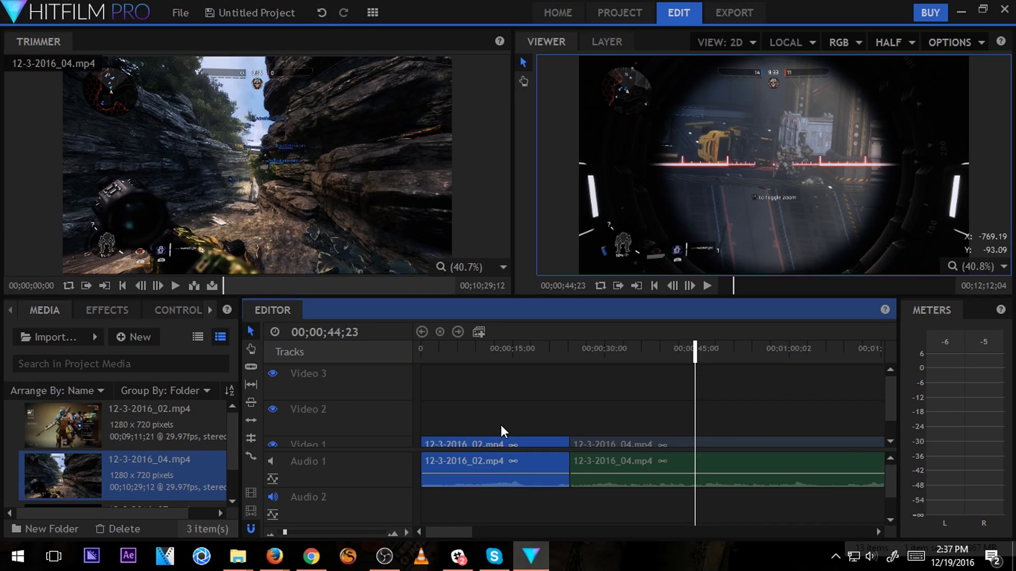
scroll(500, 426, down, 1)
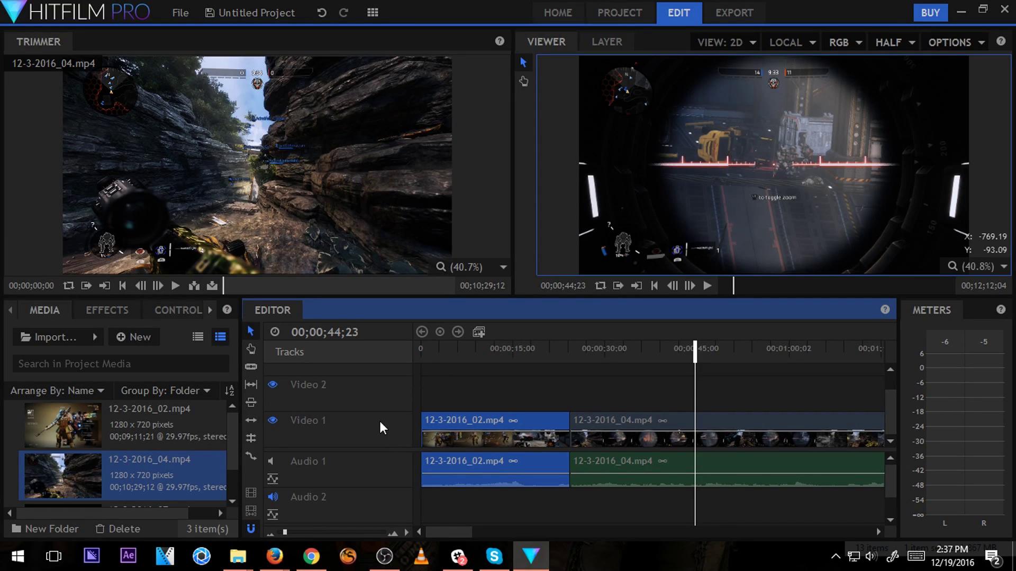
click(535, 500)
drag(694, 383, 637, 384)
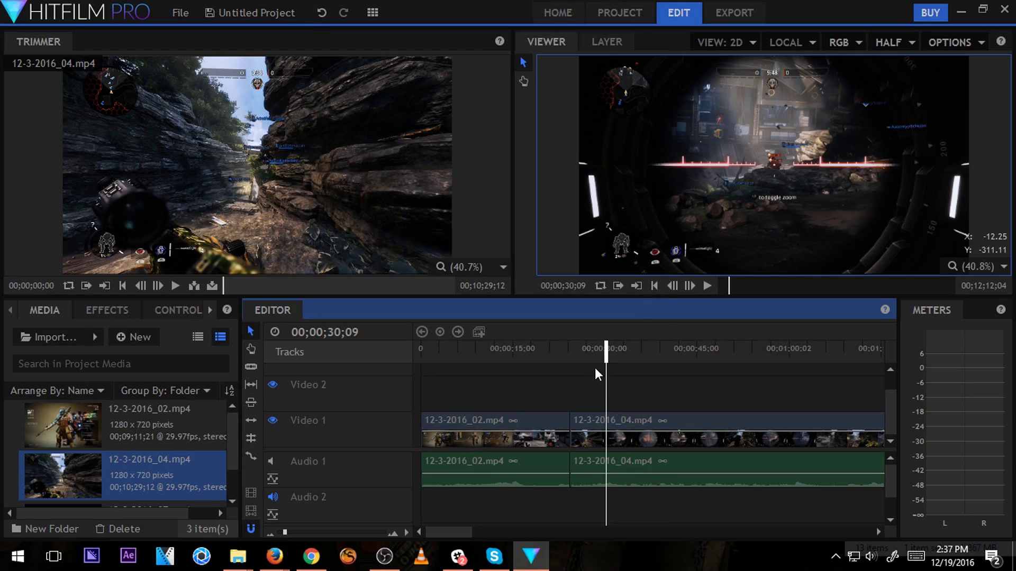
Browse the effects library and look through the Video Clean-up folder.
click(111, 308)
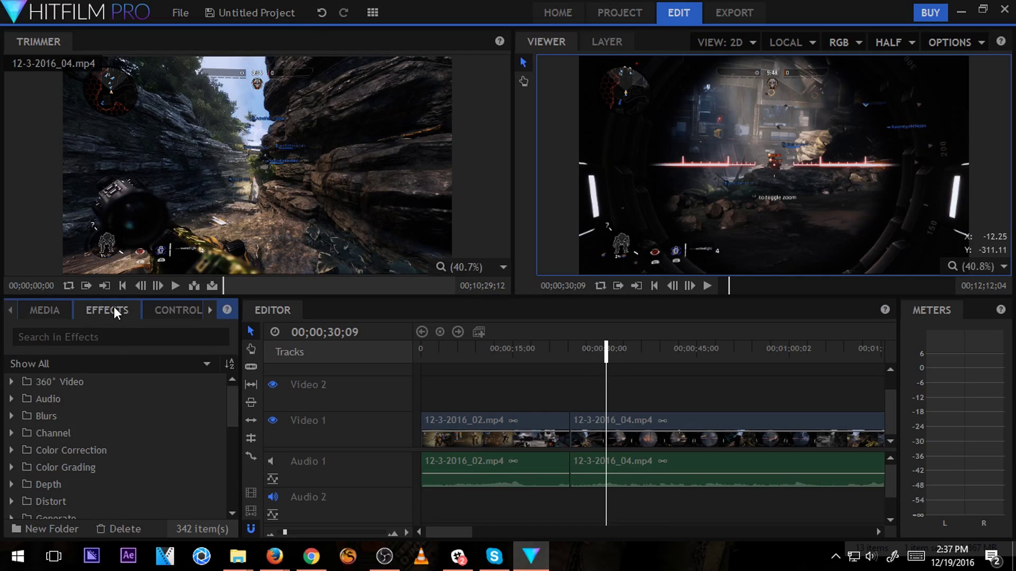
scroll(107, 416, down, 5)
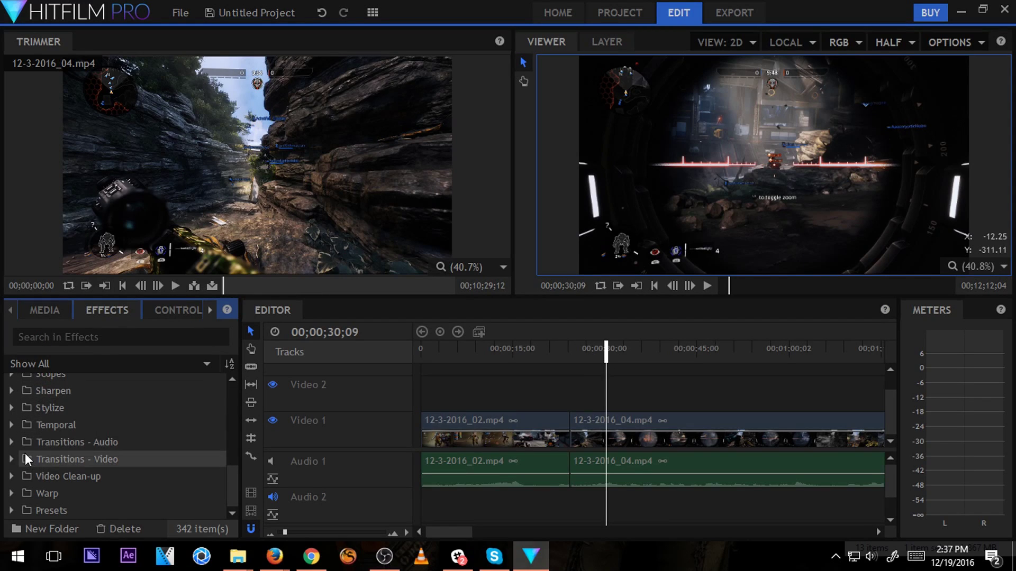
click(12, 476)
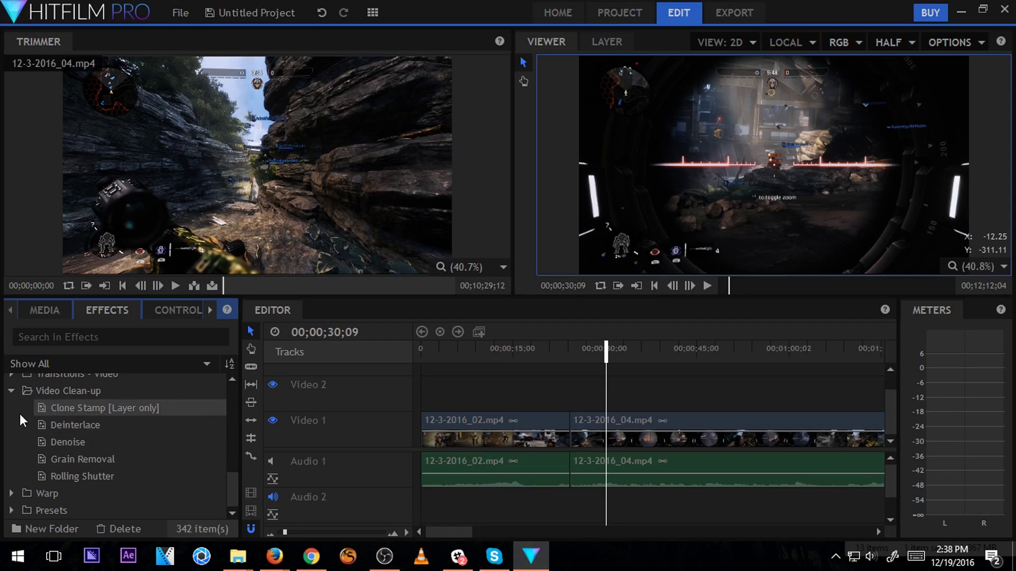
click(16, 390)
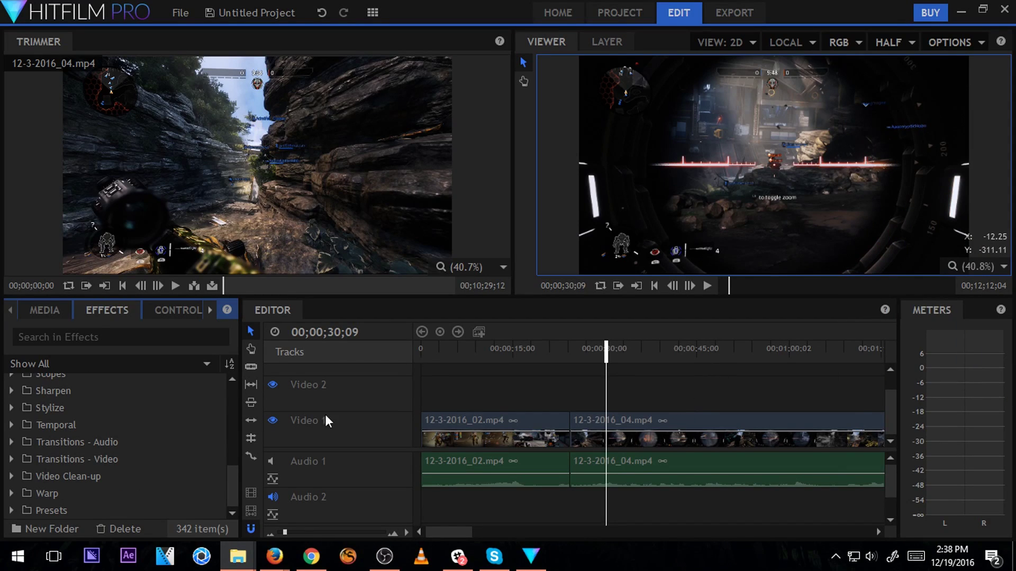
Import 12-3-2016_00.mp4 from the titanfall 2 all footage folder into the project media.
click(42, 319)
click(40, 315)
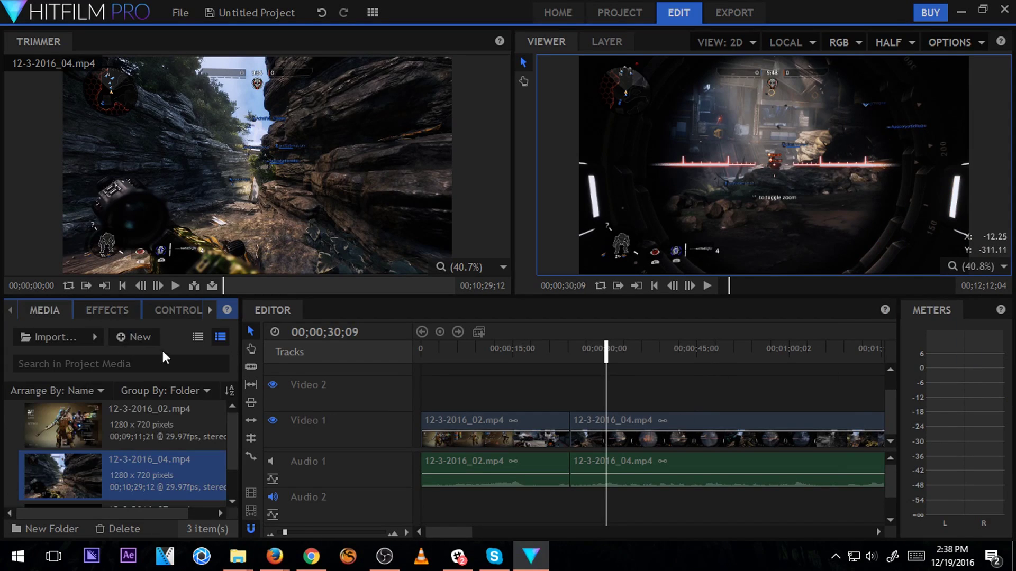
click(64, 338)
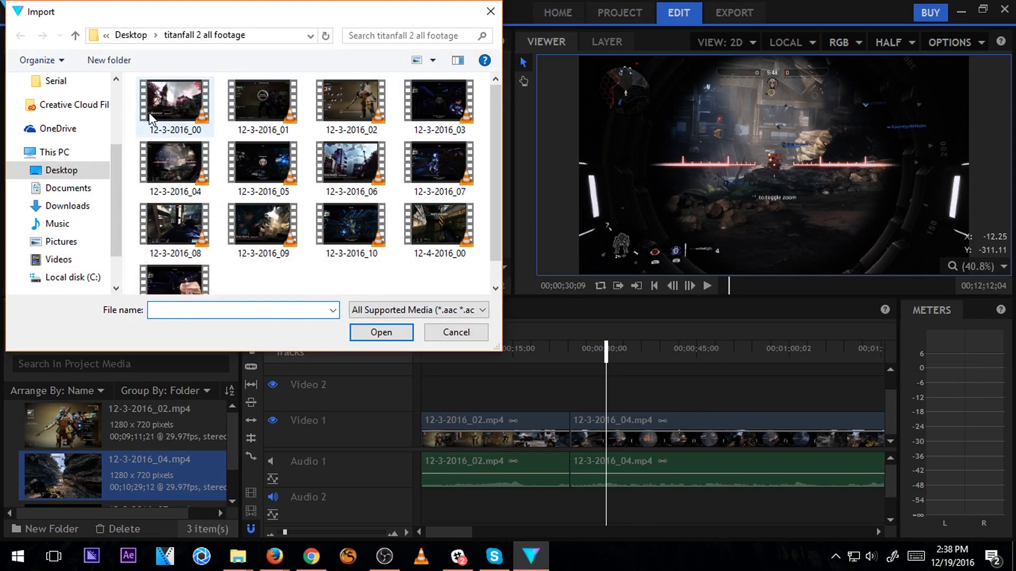
key(Escape)
Delete the 12-3-2016_02.mp4 and 12-3-2016_04.mp4 clips from the timeline.
click(547, 426)
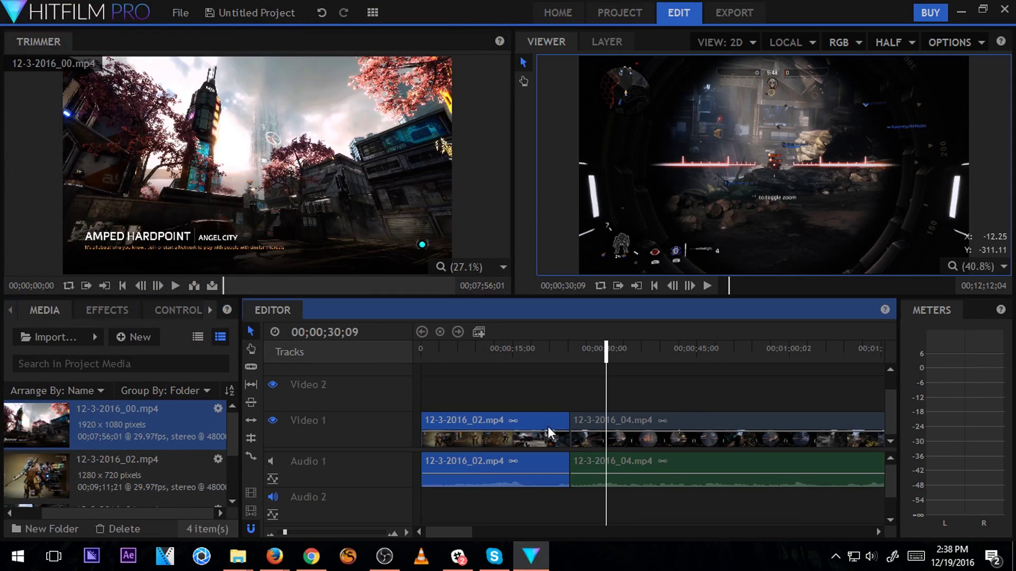
key(Delete)
click(723, 424)
key(Delete)
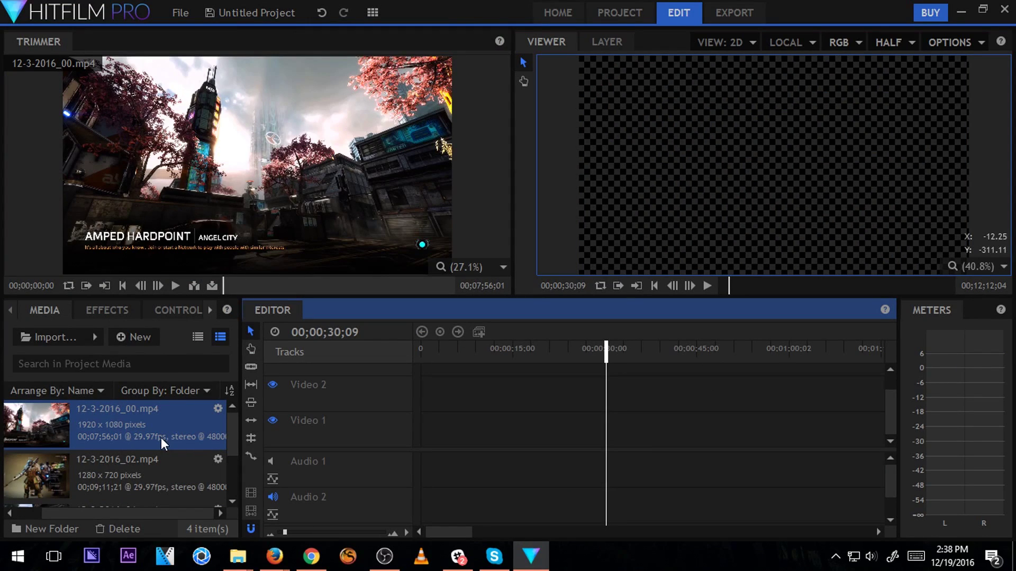
Place 12-3-2016_00.mp4 at the start of the Video 1 track and play from the beginning, stopping the playhead at 00;00;27;08.
click(170, 512)
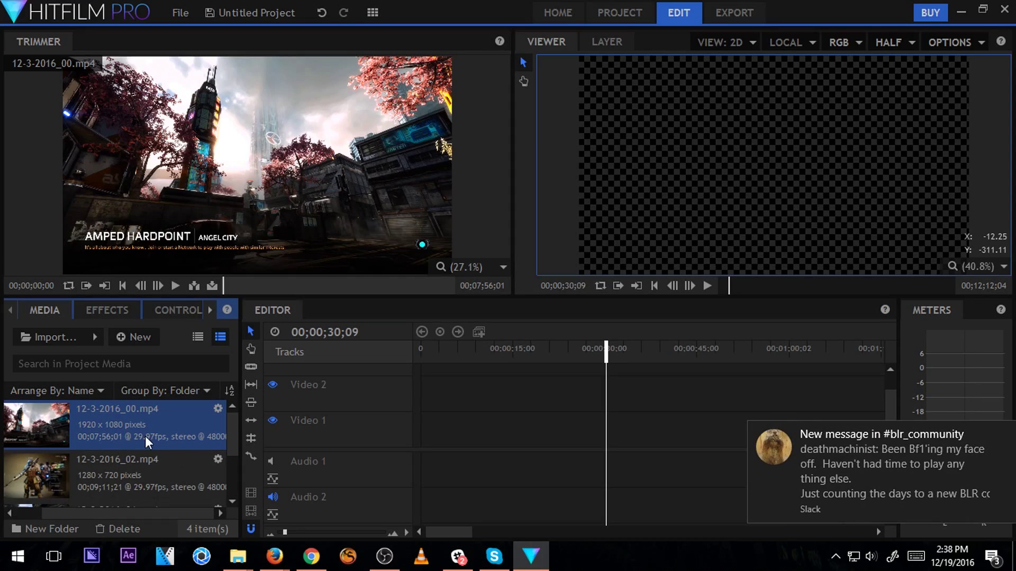
drag(142, 429, 531, 367)
drag(604, 345, 414, 351)
key(space)
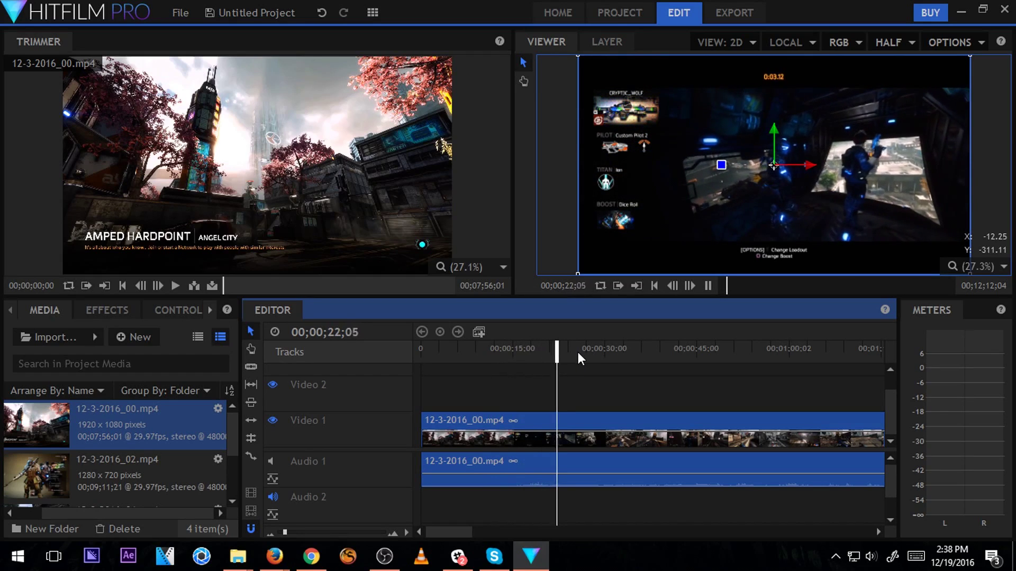
mouse_move(577, 353)
mouse_down()
mouse_move(608, 349)
mouse_move(569, 347)
mouse_move(588, 347)
mouse_up()
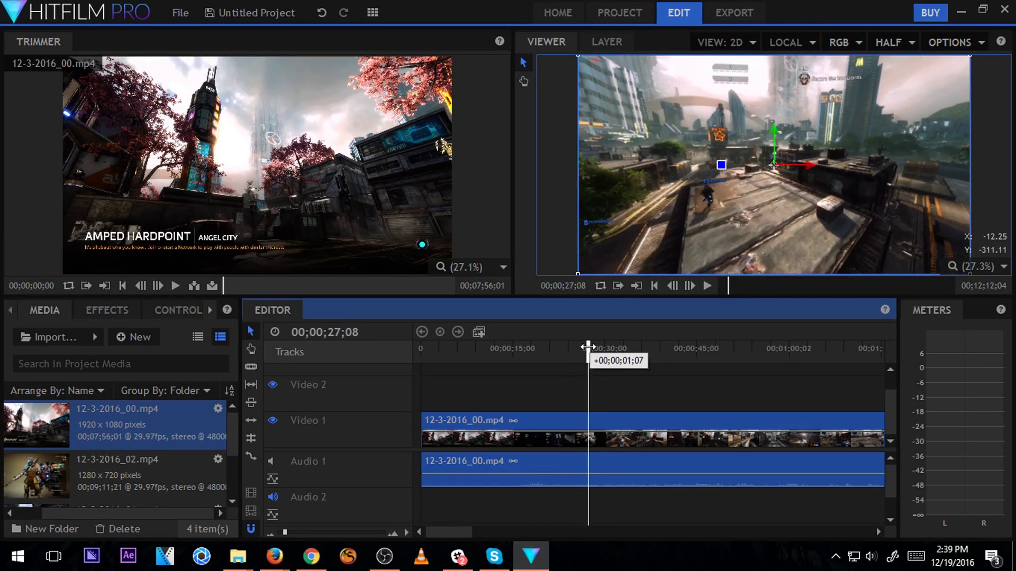
Apply the Deinterlace effect from the Video Clean-up folder to the 12-3-2016_00.mp4 clip on Video 1.
click(133, 310)
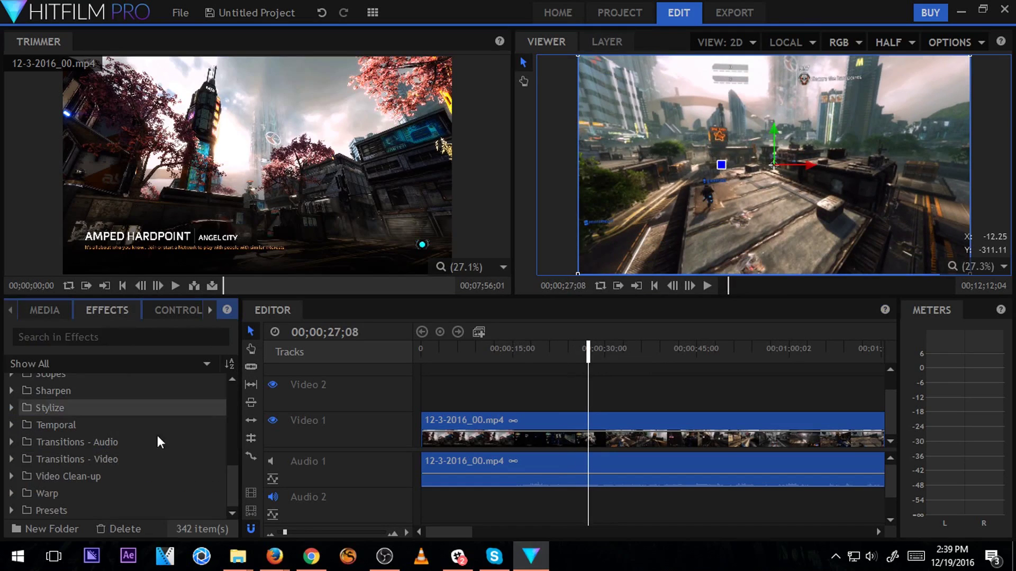
click(21, 476)
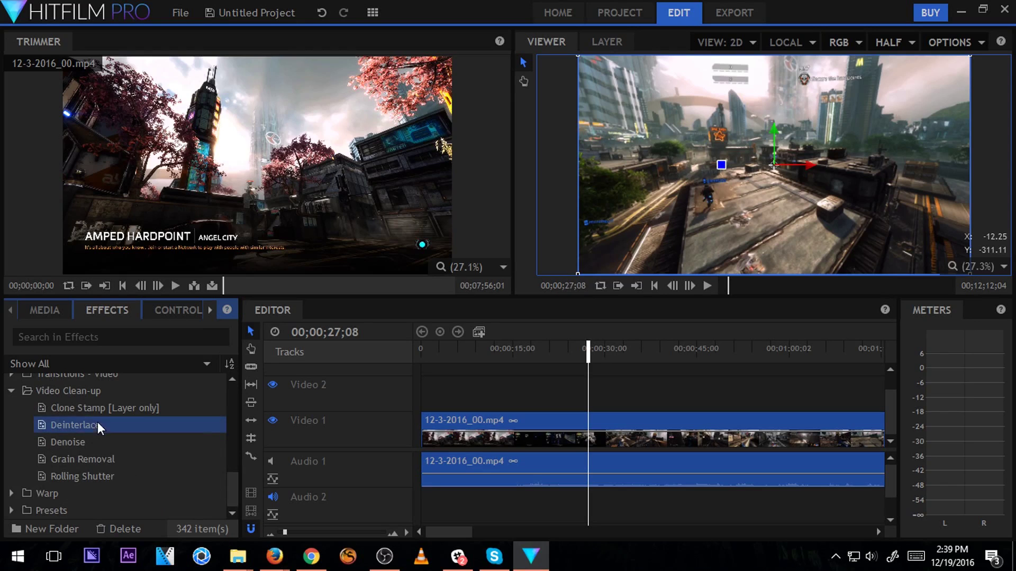
drag(98, 421, 565, 427)
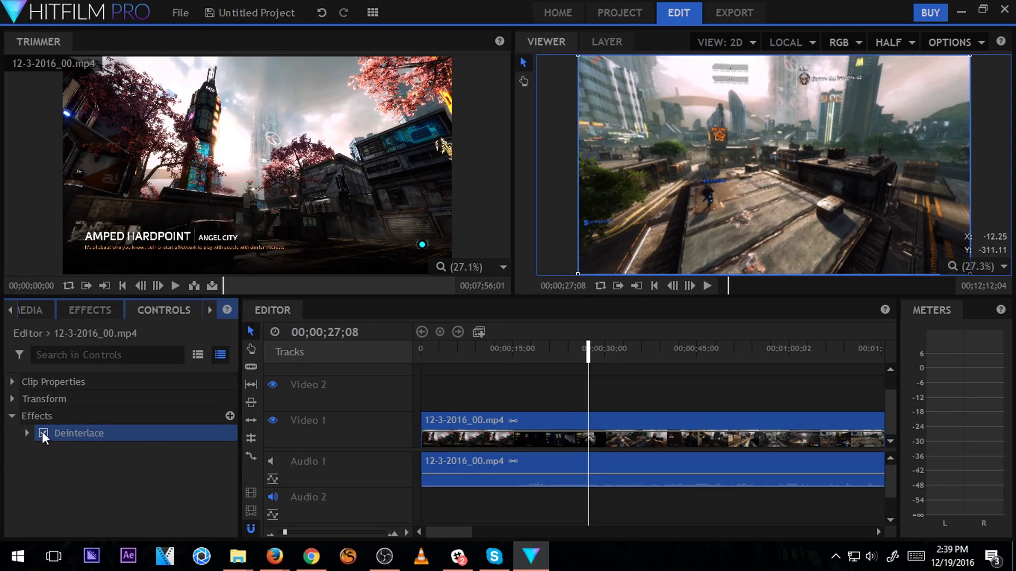
Set the Deinterlace effect's Field to Alternate (Upper First), keeping the Field Separation method.
double_click(97, 434)
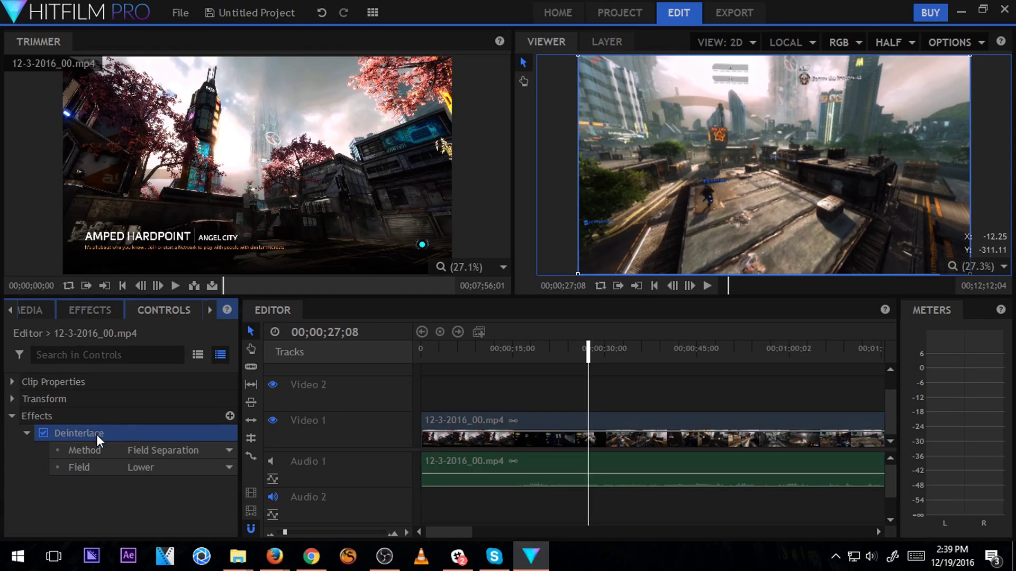
click(197, 450)
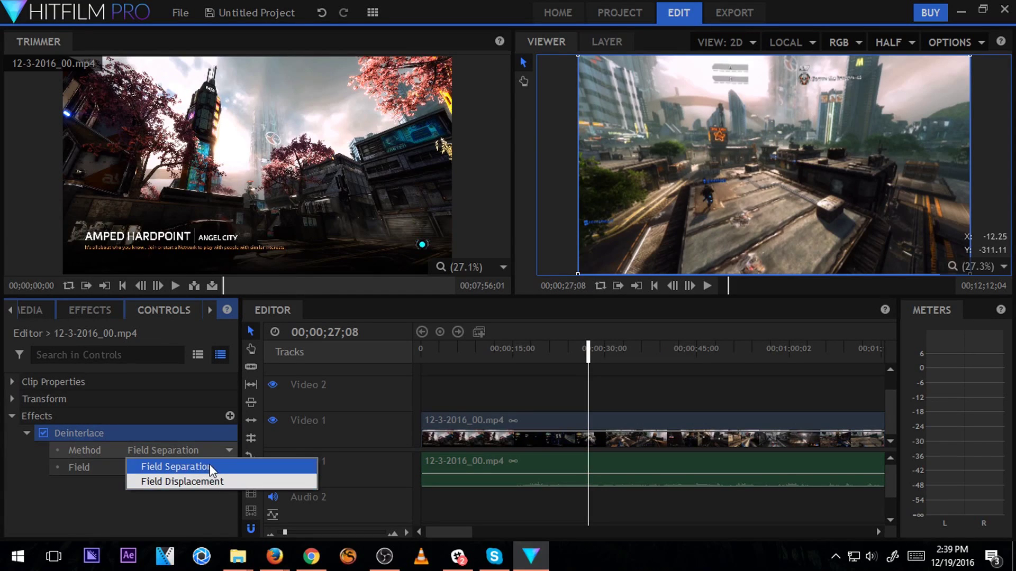
click(195, 467)
click(194, 469)
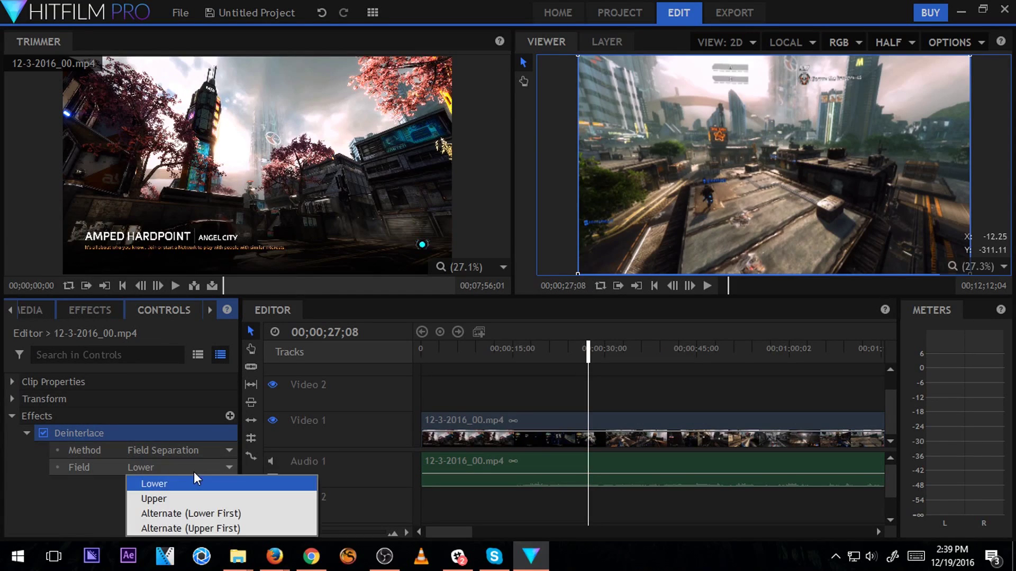
click(221, 528)
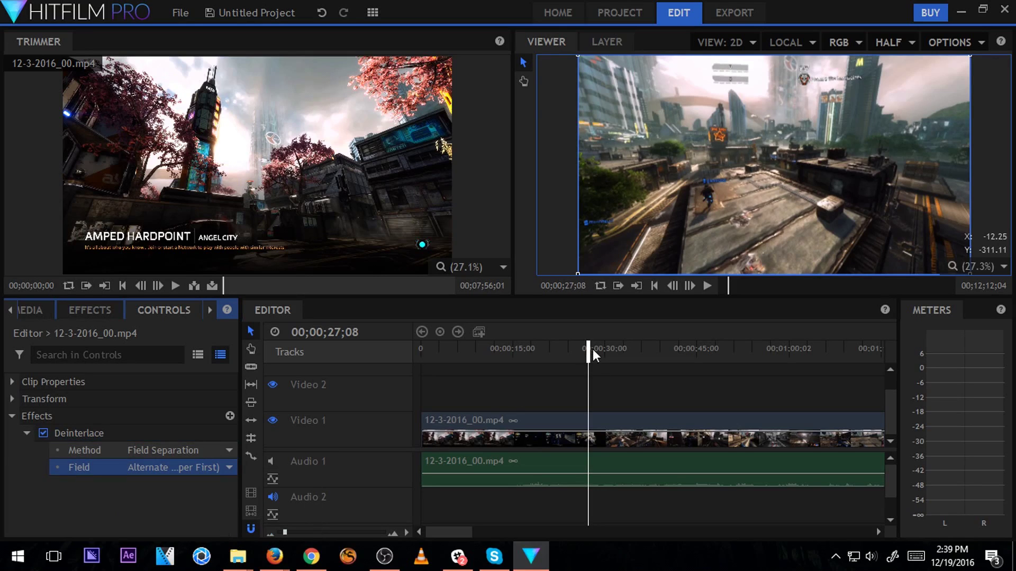
Inspect the deinterlaced footage at 00;00;36;01 at several zoom levels, and play it from around 00;00;28 to 00;00;30;08.
drag(593, 353, 642, 354)
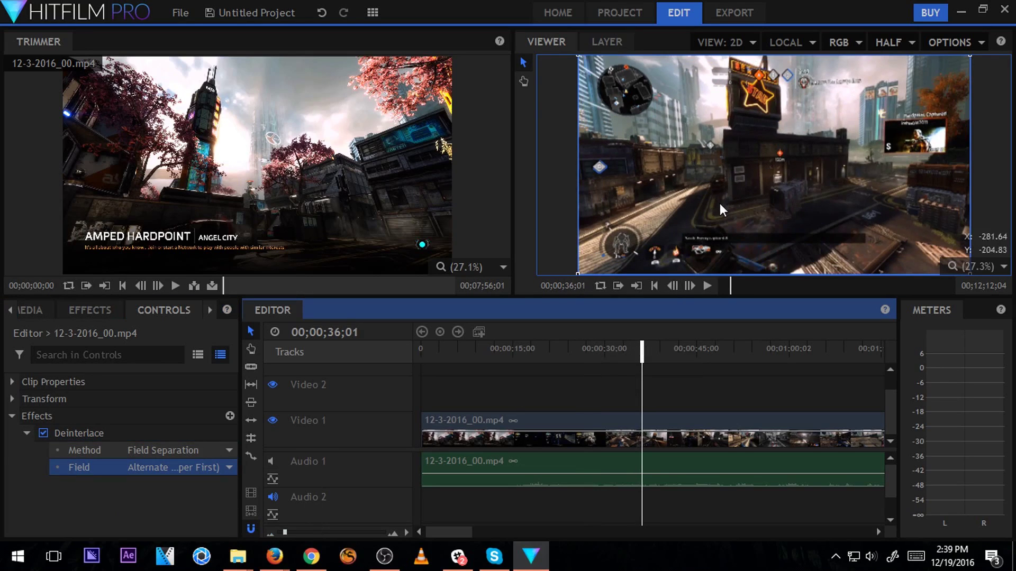
scroll(722, 202, up, 2)
scroll(729, 204, down, 3)
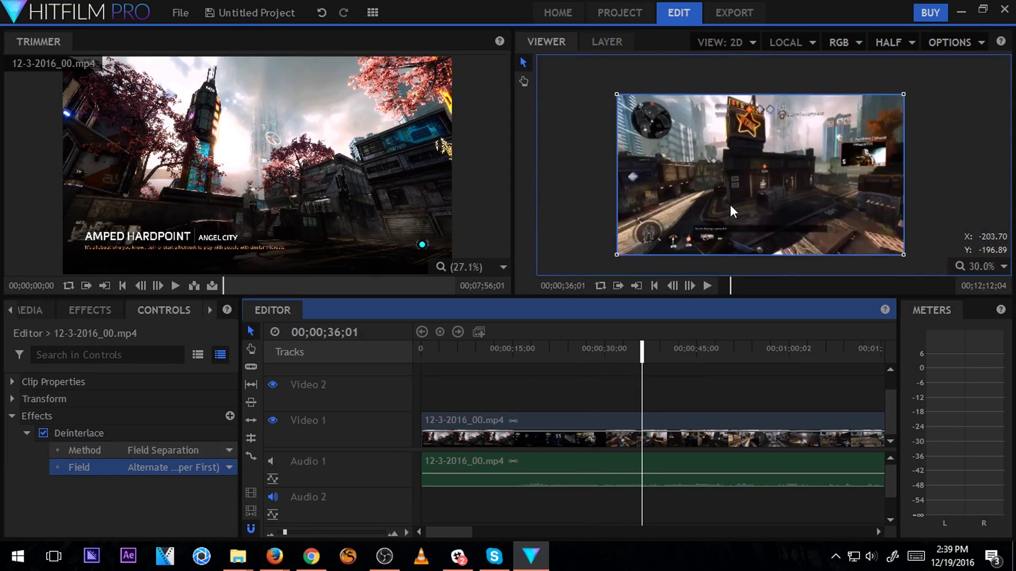
scroll(730, 205, up, 2)
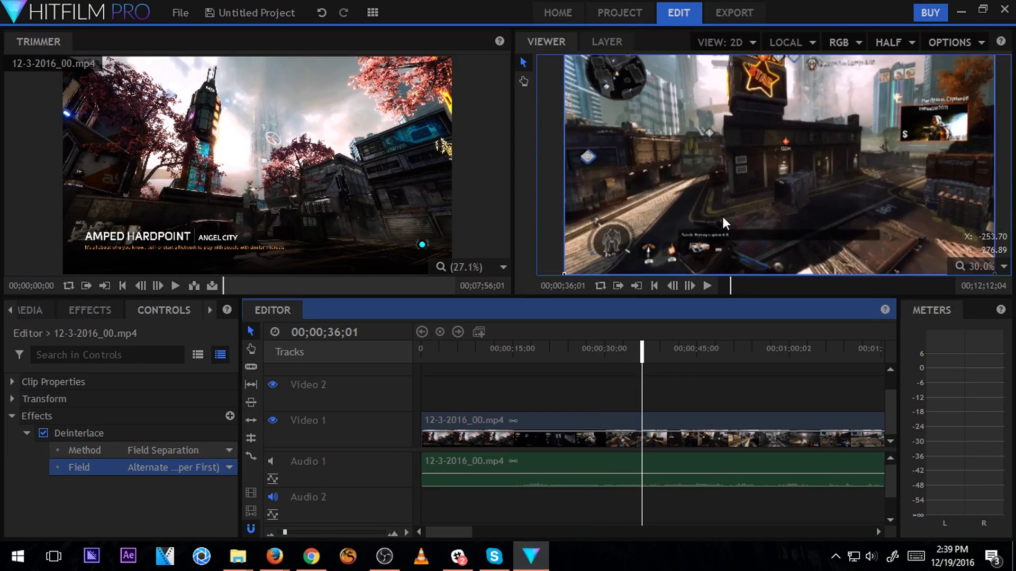
scroll(723, 217, down, 1)
scroll(722, 217, up, 1)
scroll(722, 216, down, 1)
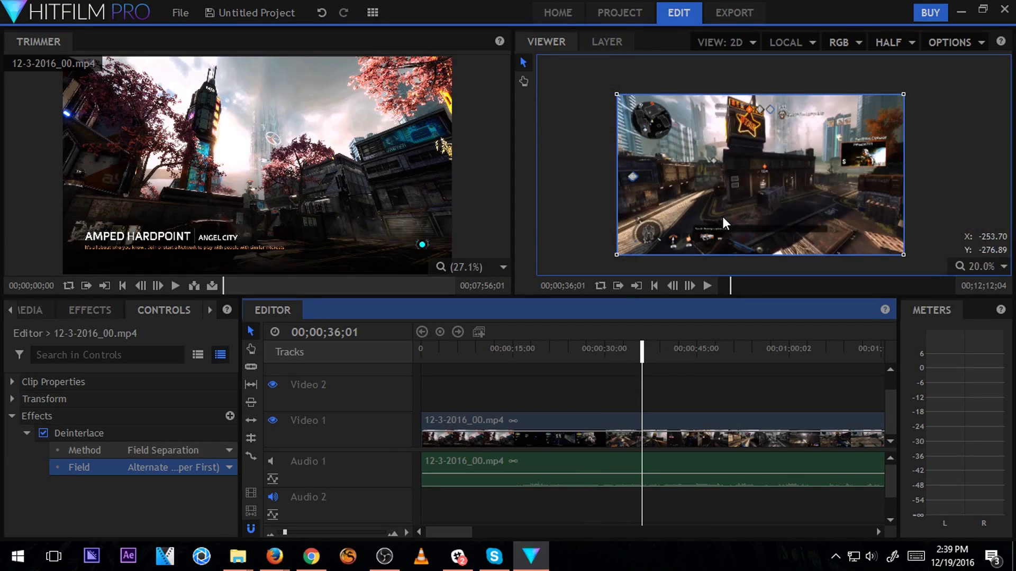
drag(635, 357, 593, 346)
key(space)
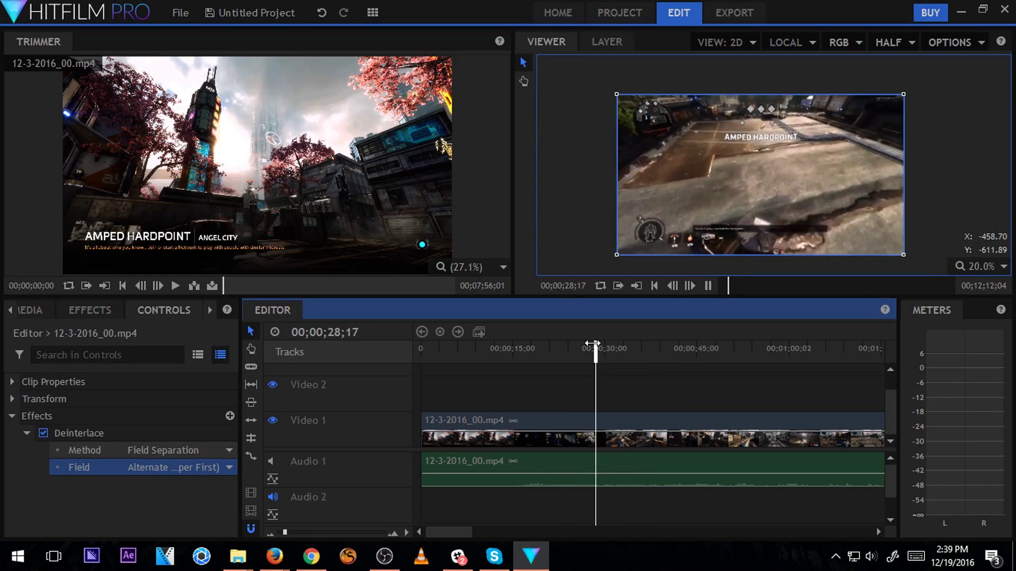
key(space)
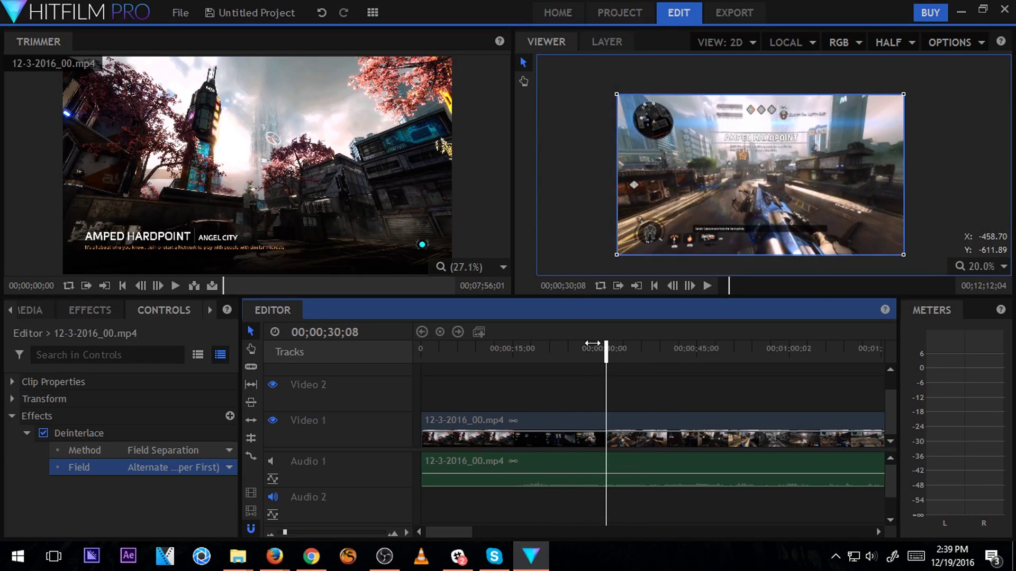
Set the Deinterlace effect's Field to Lower and play the clip up to 00;00;49;21.
click(155, 462)
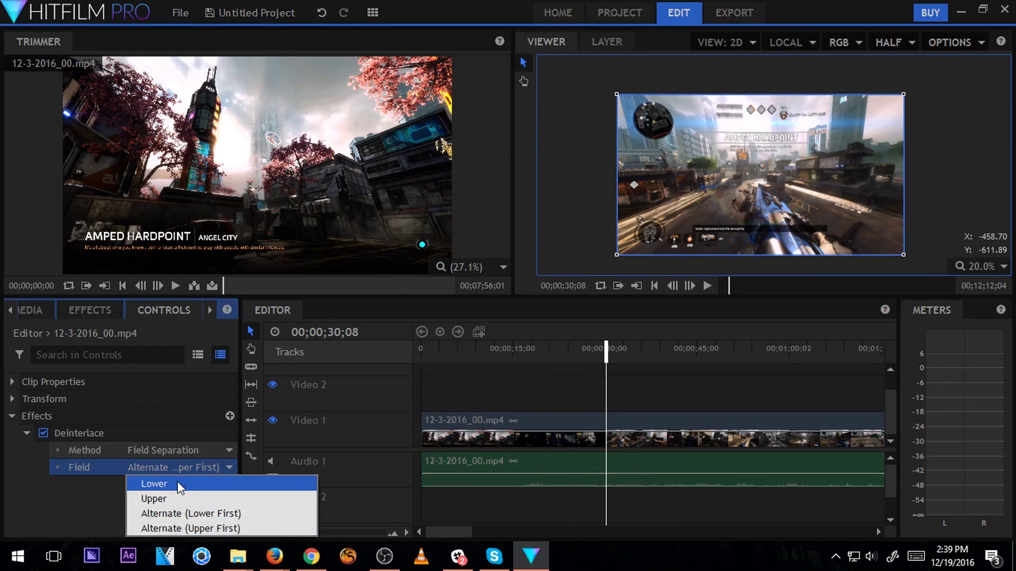
click(177, 481)
key(space)
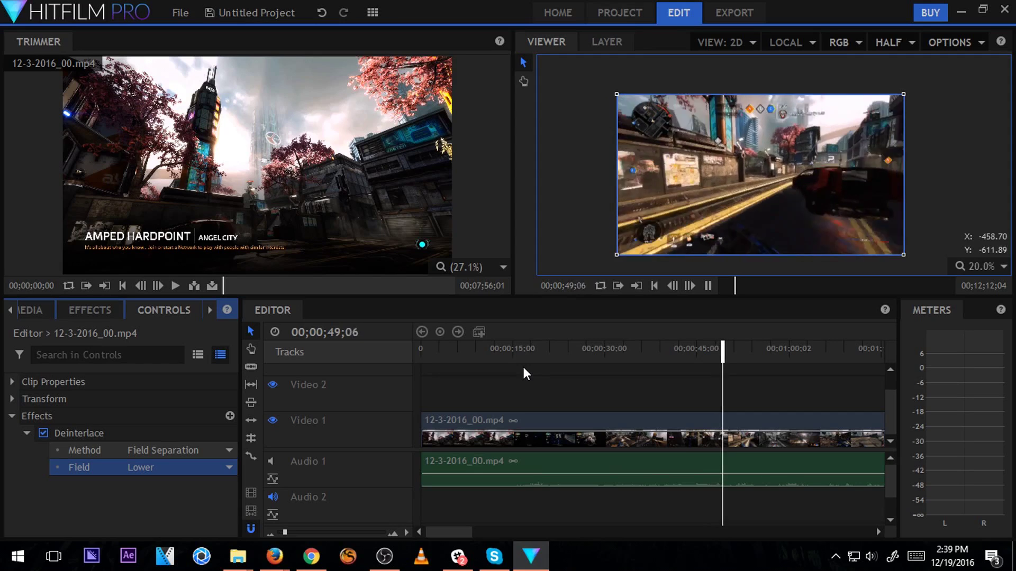
key(space)
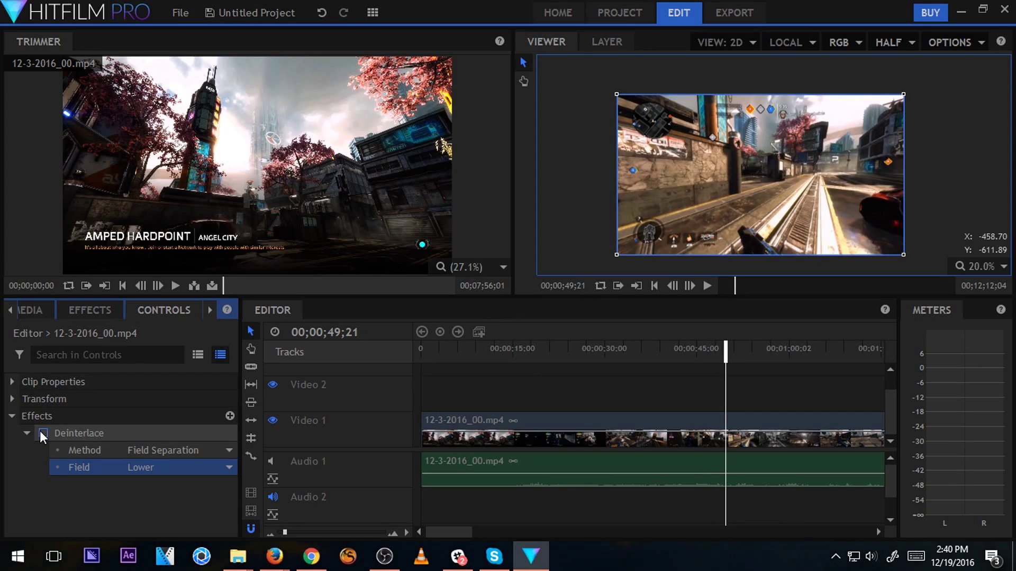
Disable the Deinterlace effect and delete it from the clip.
click(76, 435)
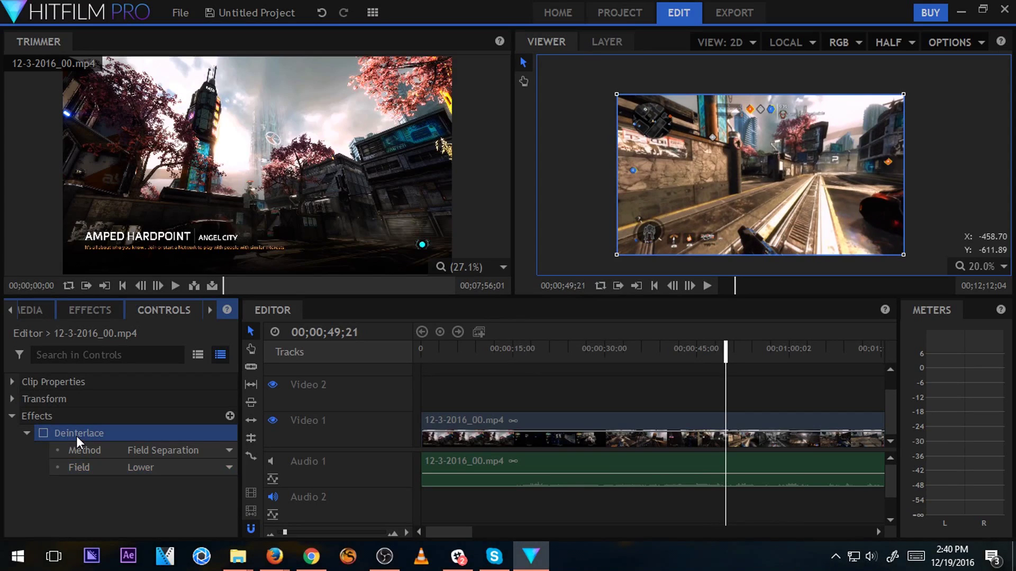
key(Delete)
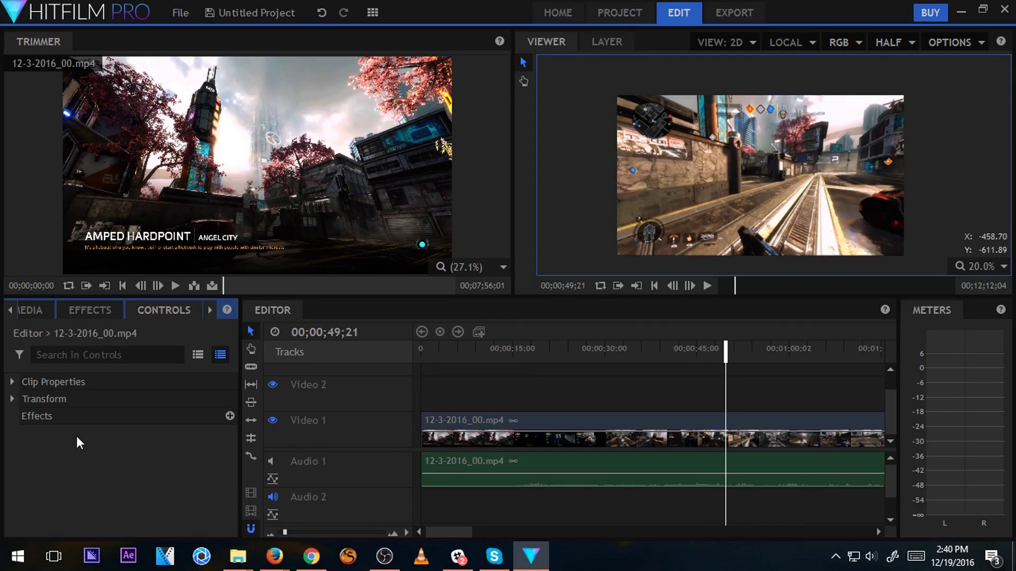
Show the clip's Transform settings and try Z rotations of 264° and 9°.
click(16, 404)
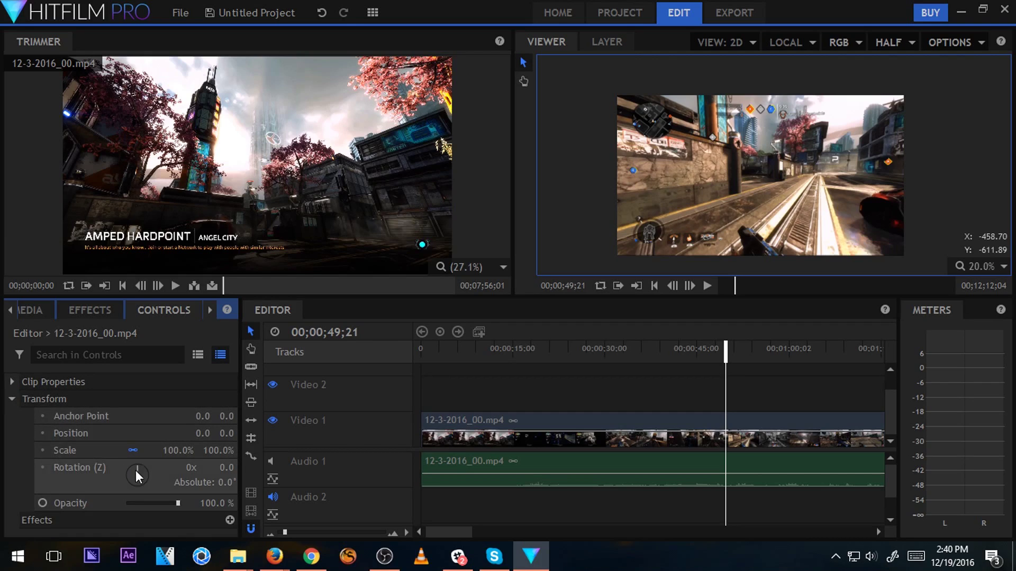
mouse_move(135, 471)
mouse_down()
mouse_move(151, 477)
mouse_move(135, 493)
mouse_move(166, 491)
mouse_move(107, 471)
mouse_move(178, 481)
mouse_move(129, 476)
mouse_up()
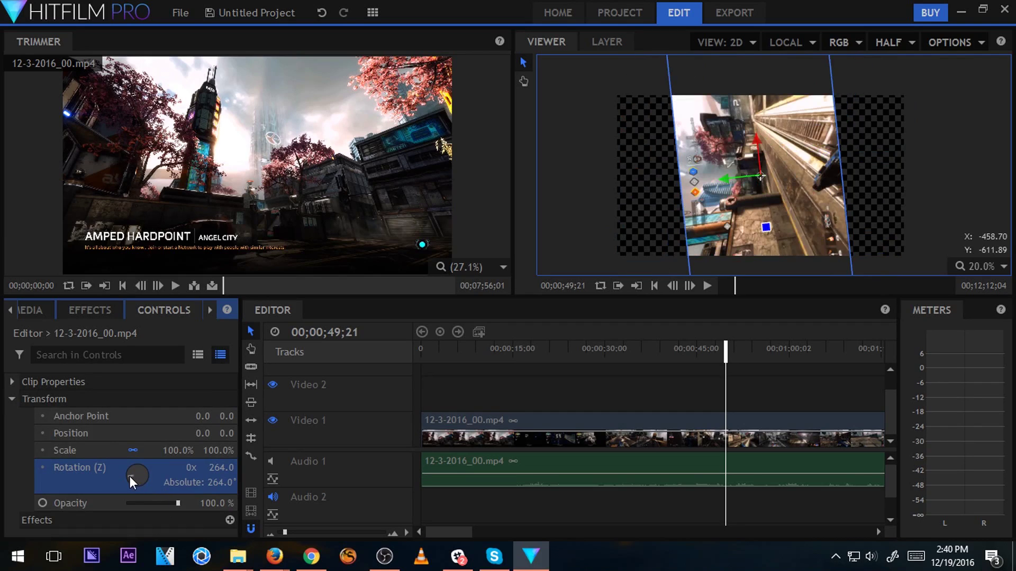
click(222, 468)
text(9)
key(Return)
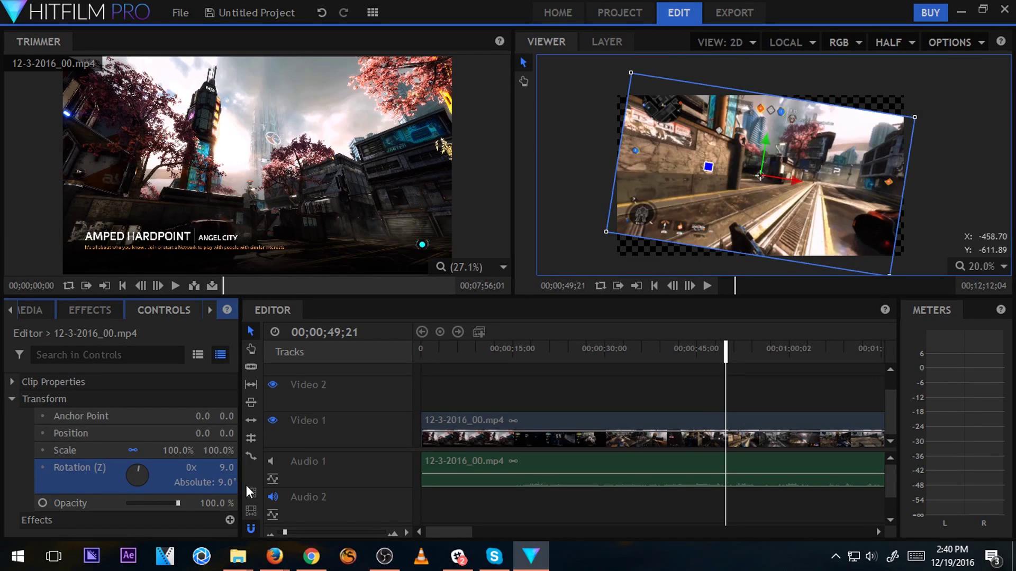
Reset the clip's Z rotation to 0°, try 11°, and return it to 0°.
click(226, 469)
text(0)
key(Return)
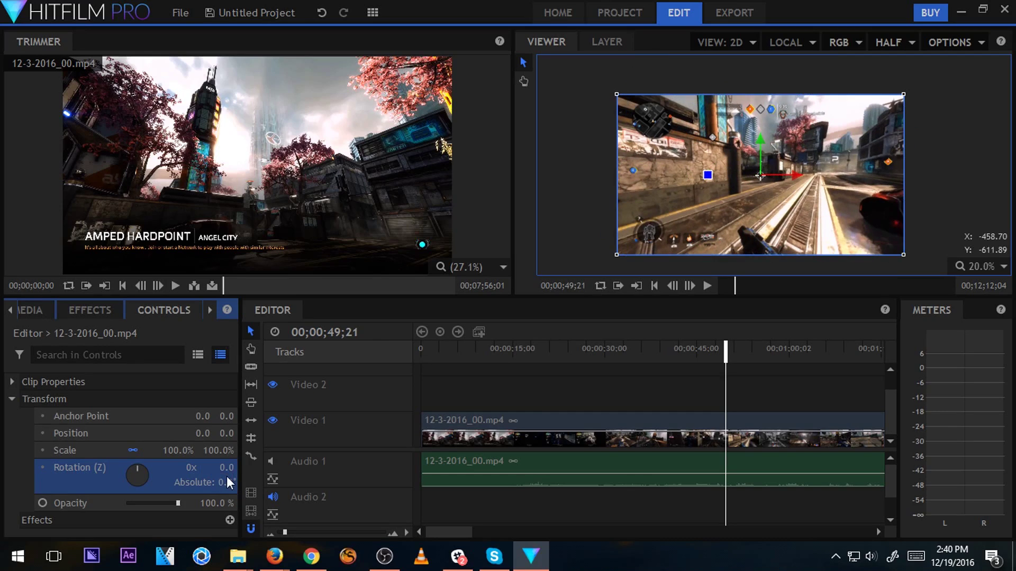
drag(221, 474, 223, 474)
click(222, 469)
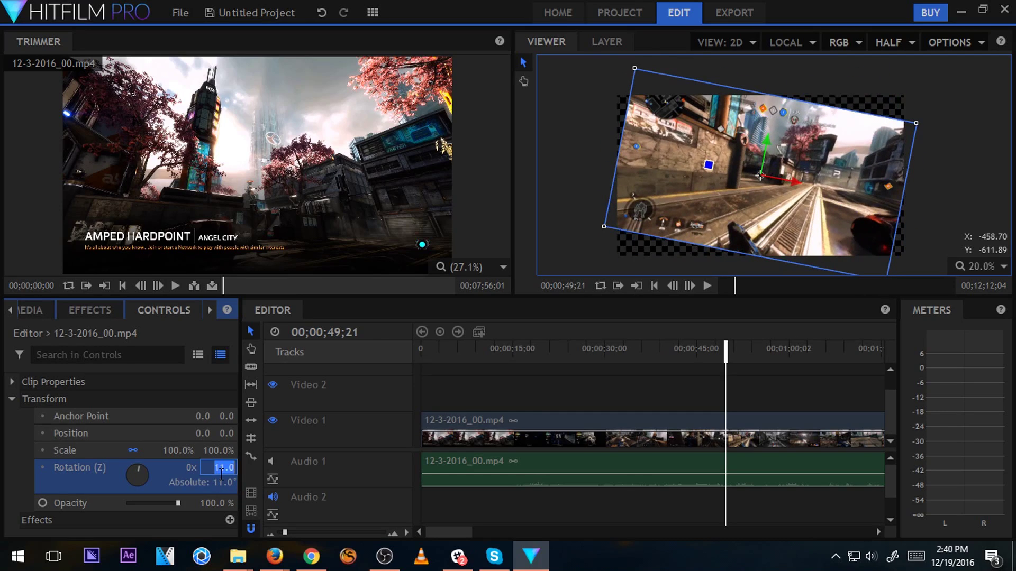
text(0)
key(Return)
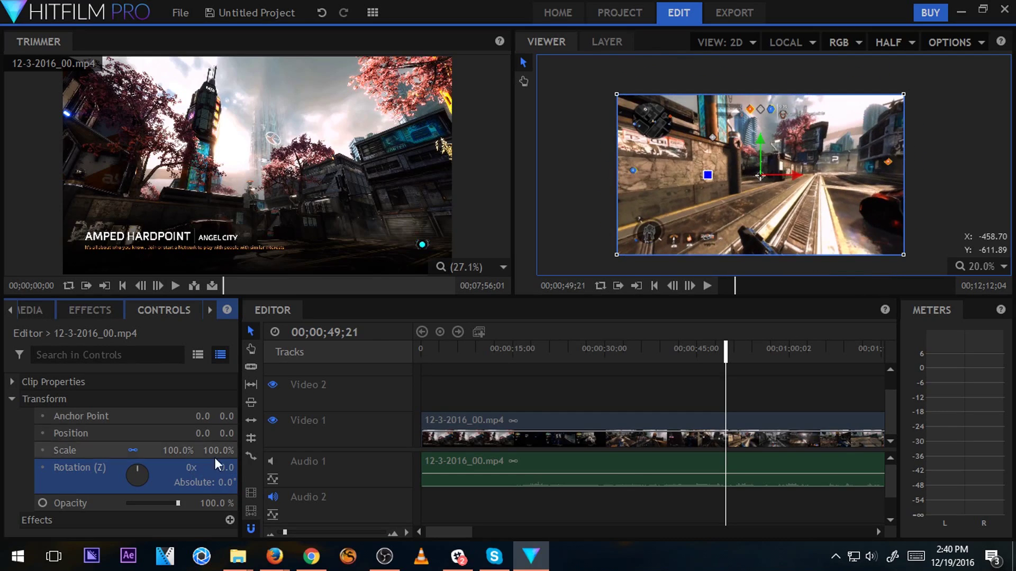
Try scaling the clip to 1248% and 126%, and return its scale to 100%.
drag(178, 450, 386, 450)
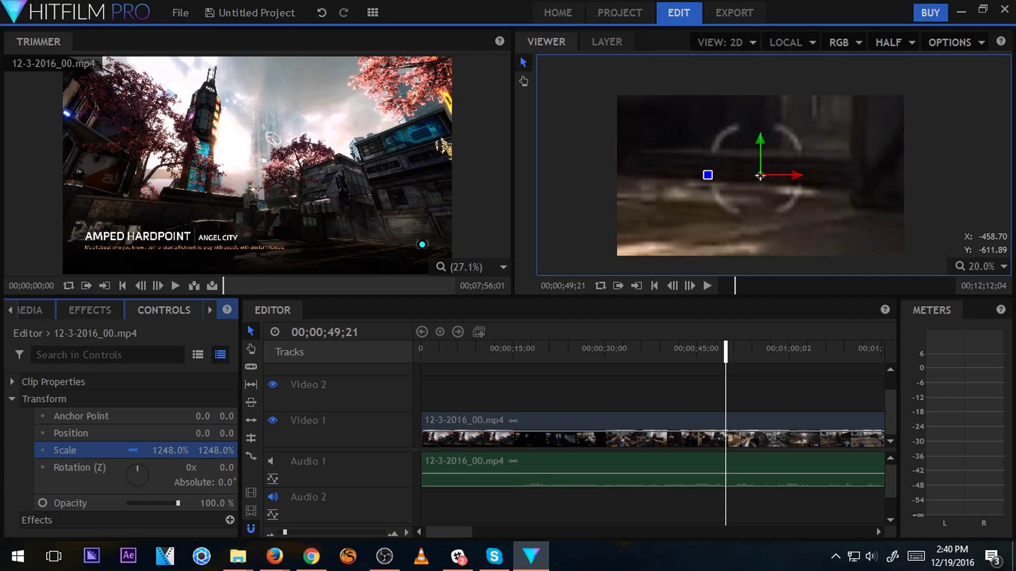
drag(172, 451, 6, 450)
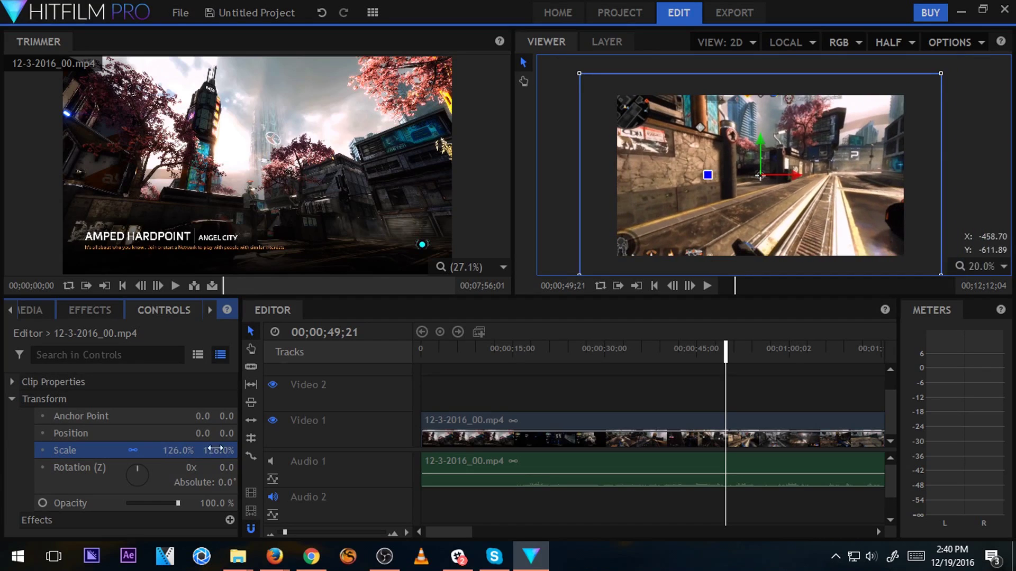
click(177, 452)
text(1200)
key(Return)
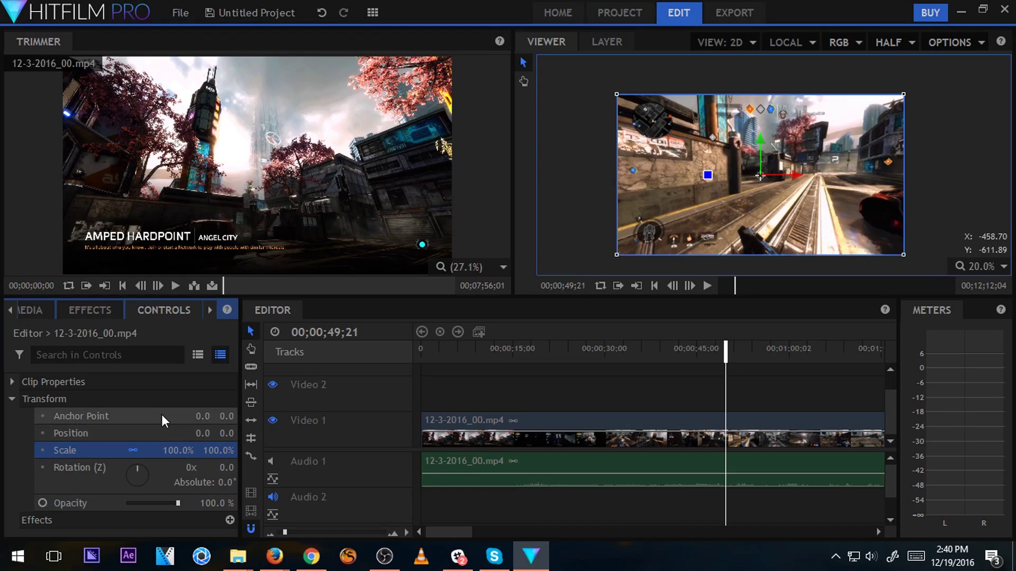
Try adjusting the clip's opacity and anchor point, returning them to 100% and 0.0, and collapse the Transform settings.
drag(176, 502, 284, 500)
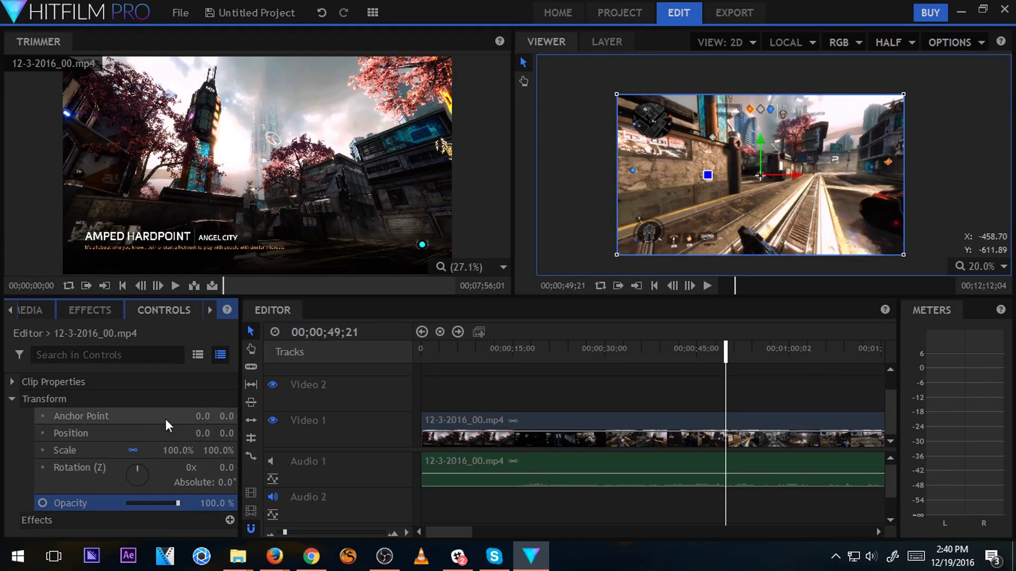
drag(200, 416, 195, 417)
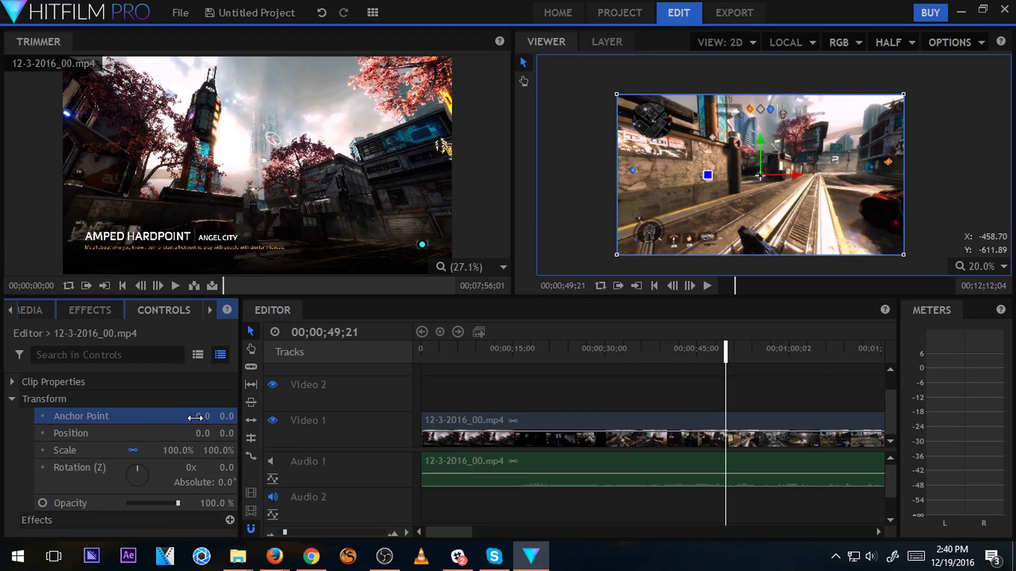
click(9, 400)
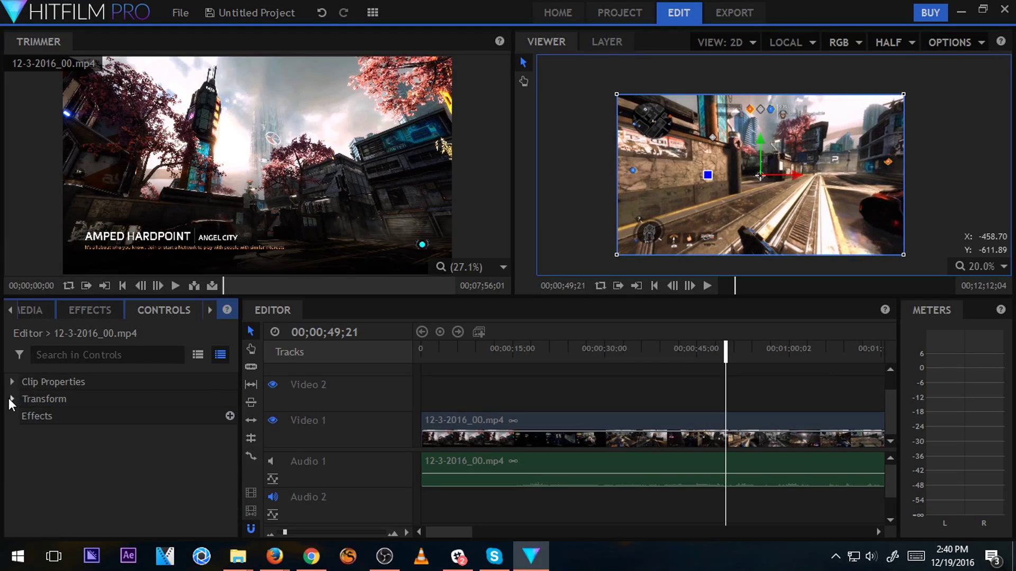
click(9, 399)
click(9, 399)
Try the Color Dodge, Lighten, Soft Light and Color blend modes on the clip, and return its blend to Normal.
click(15, 381)
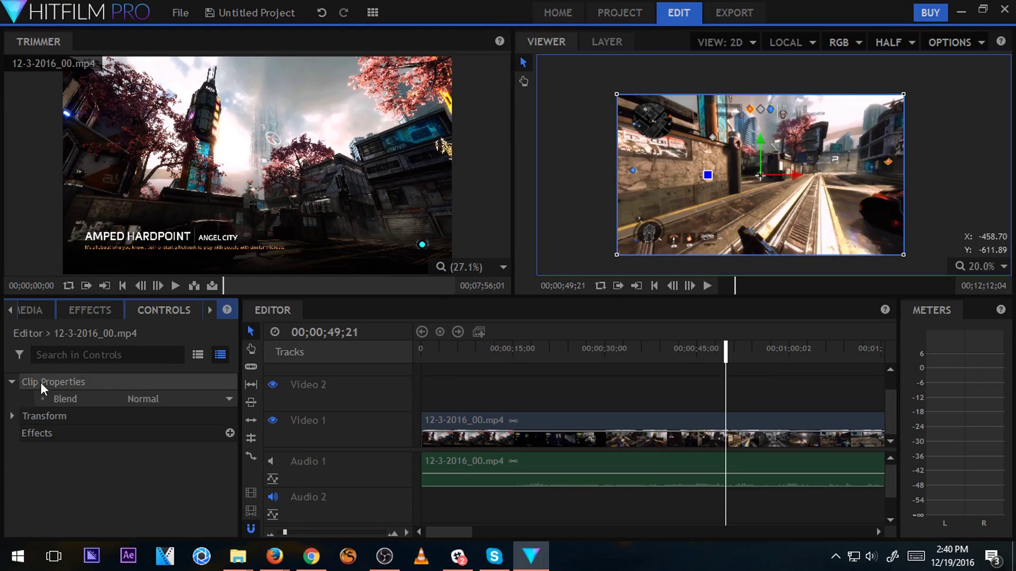
click(228, 399)
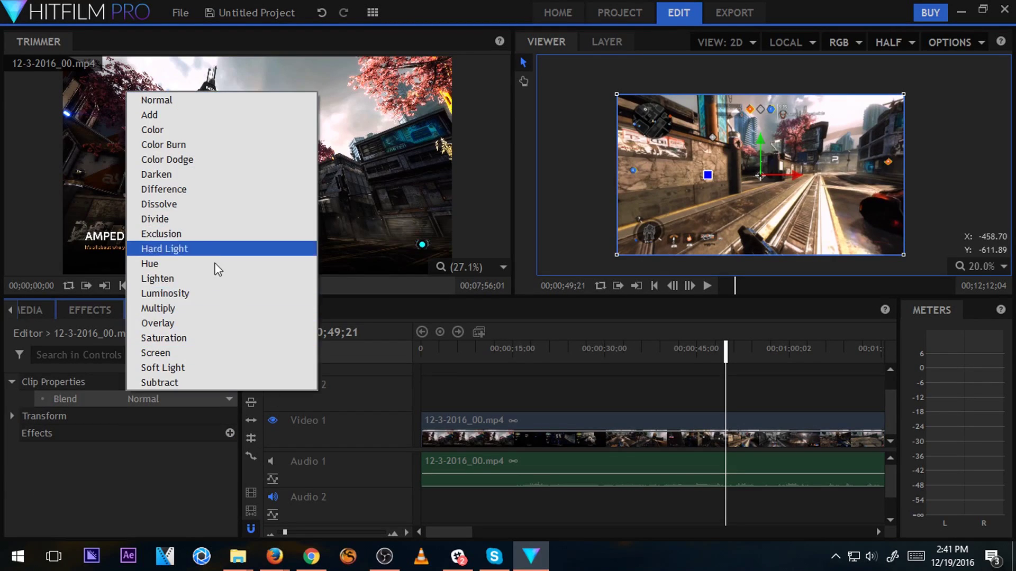
click(189, 158)
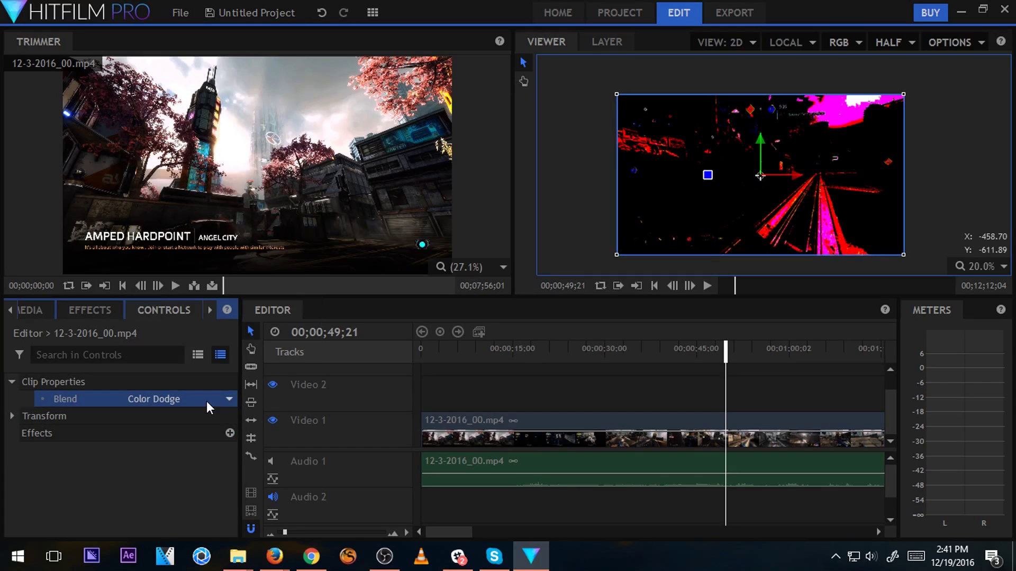
click(207, 401)
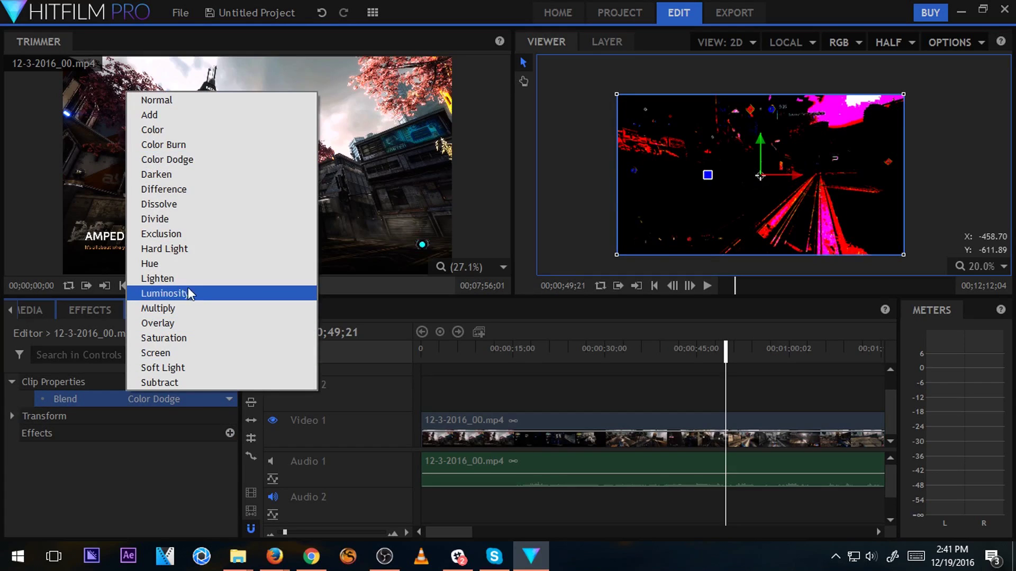
click(177, 280)
click(227, 399)
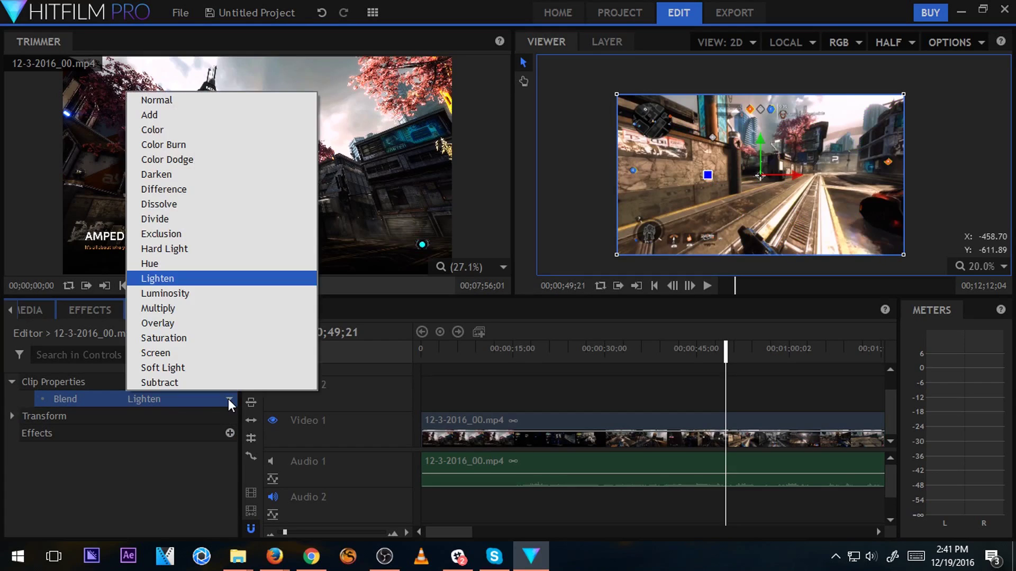
click(218, 370)
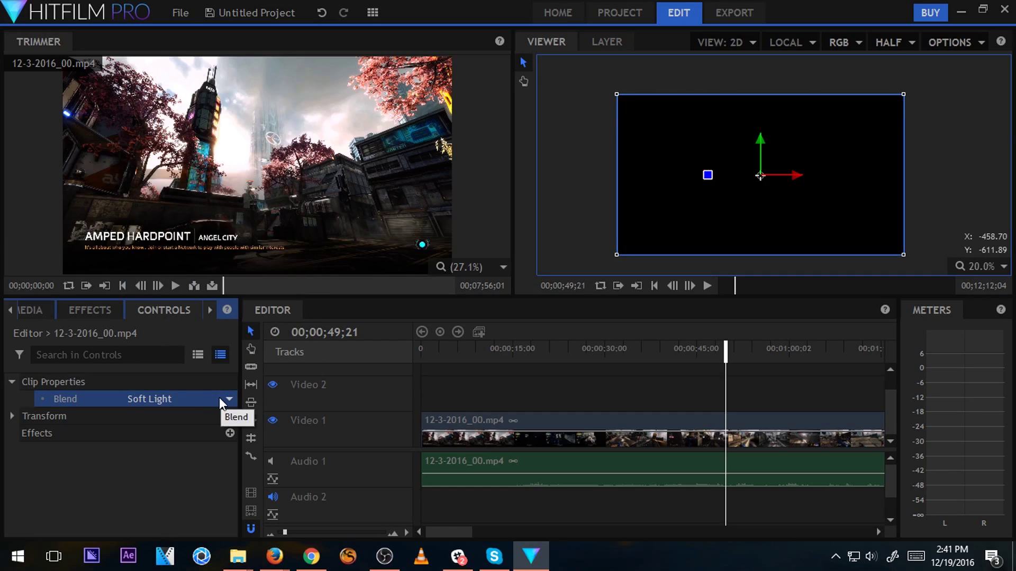
click(219, 398)
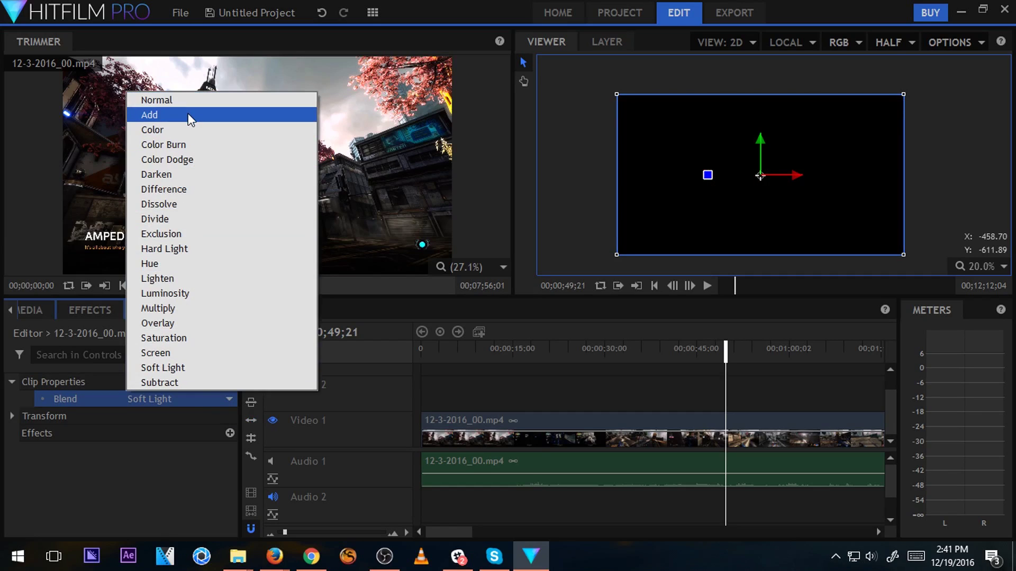
click(189, 129)
click(223, 399)
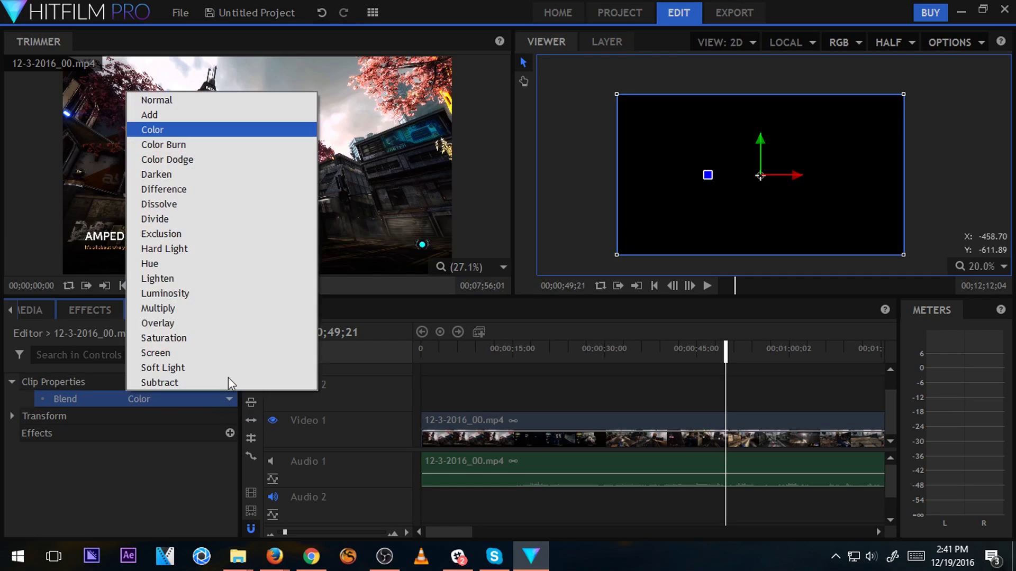
click(243, 103)
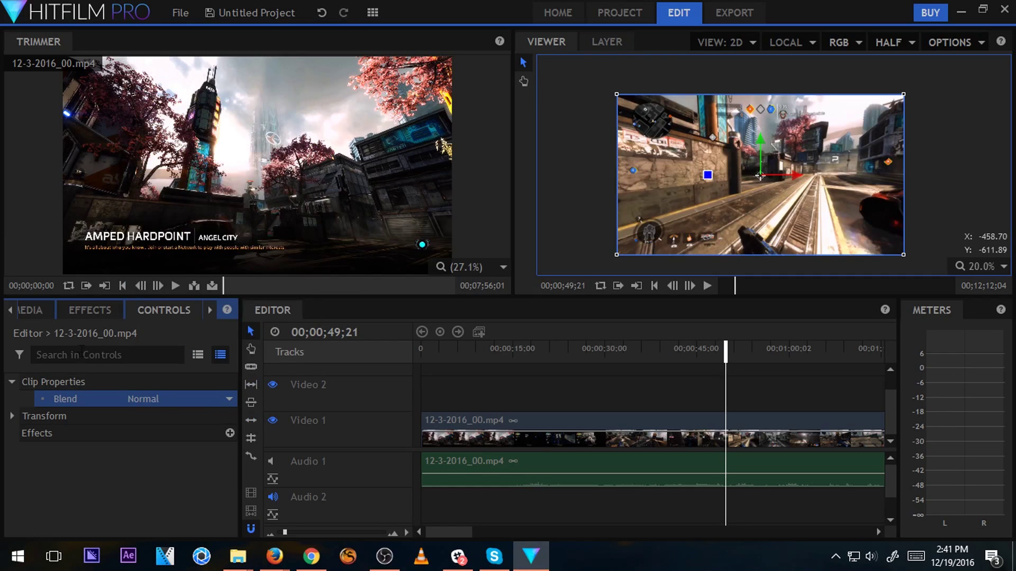
Find the Hologram preset among the 2D Effects presets and try to place it on the empty Video 2 track.
click(81, 307)
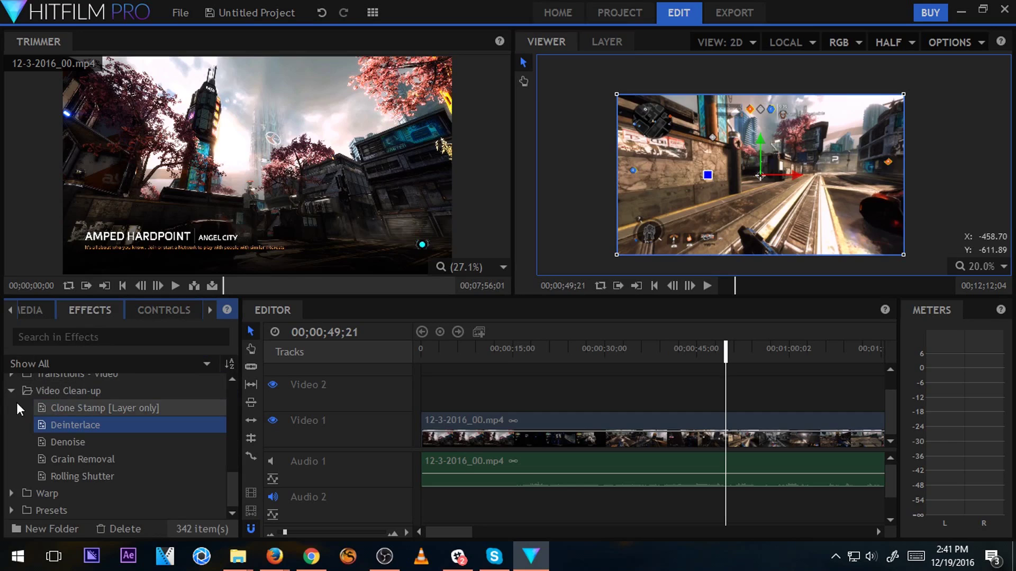
click(8, 390)
scroll(19, 410, up, 5)
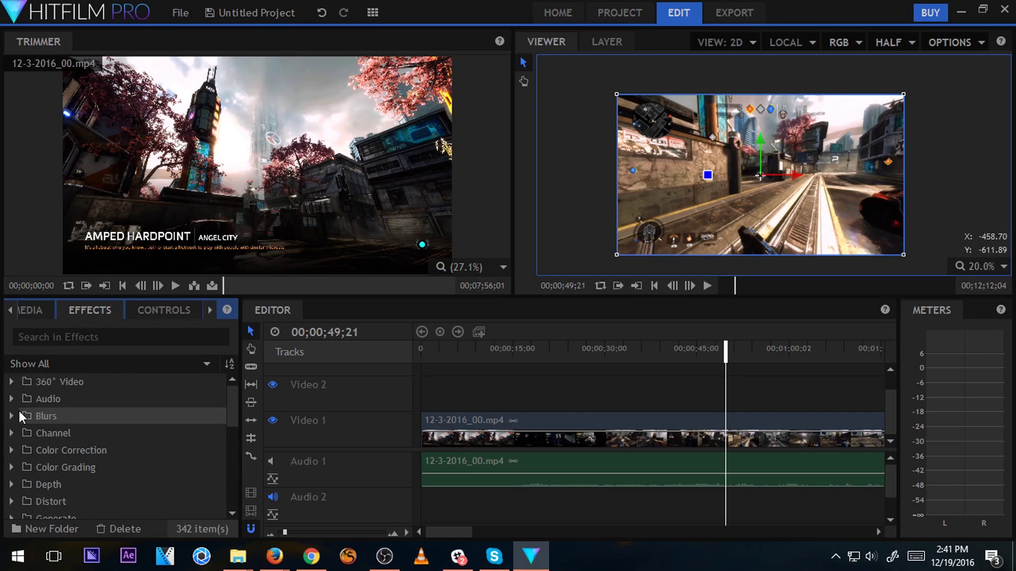
scroll(19, 410, down, 5)
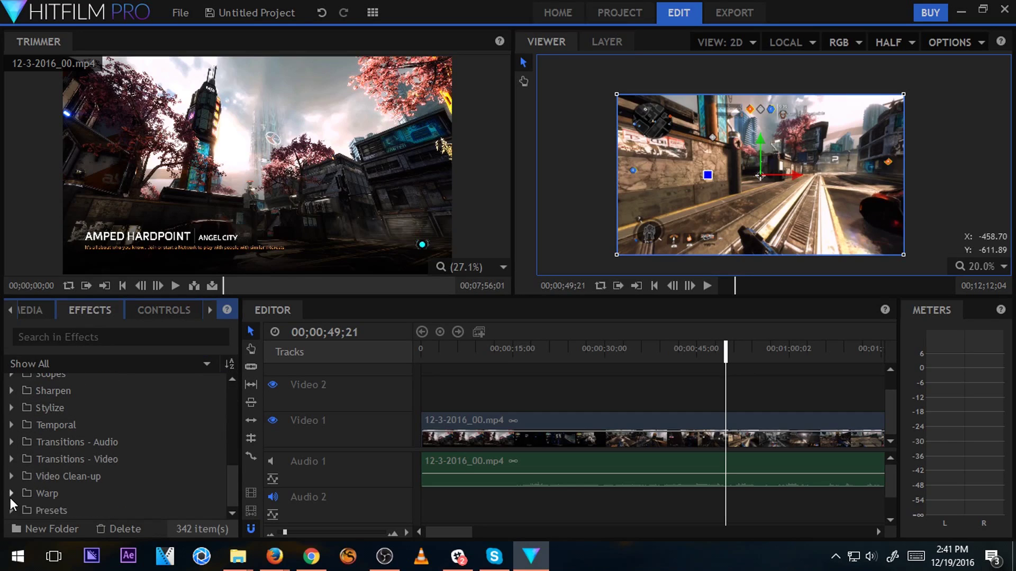
click(11, 511)
scroll(26, 497, down, 1)
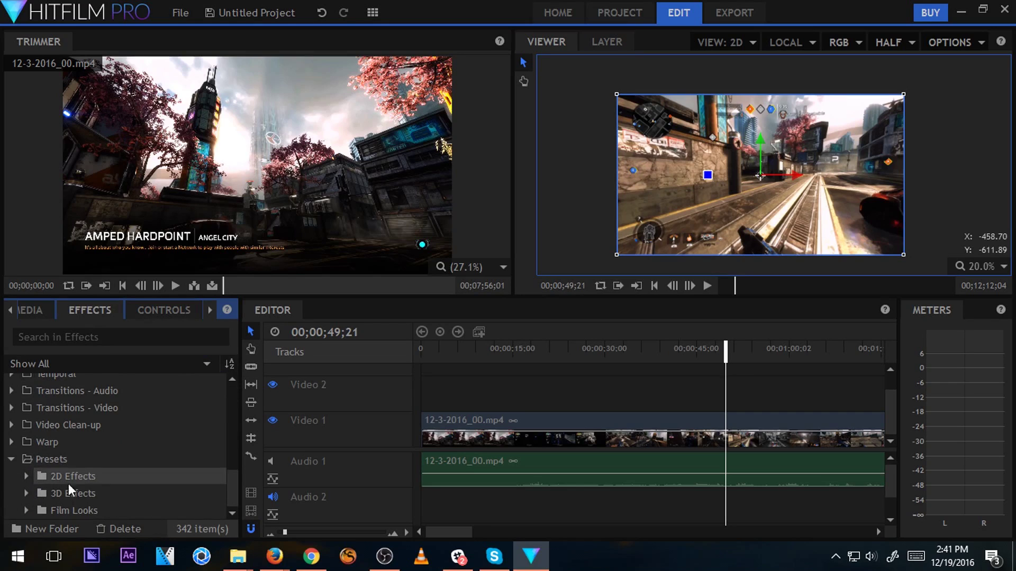
click(26, 477)
scroll(103, 449, down, 3)
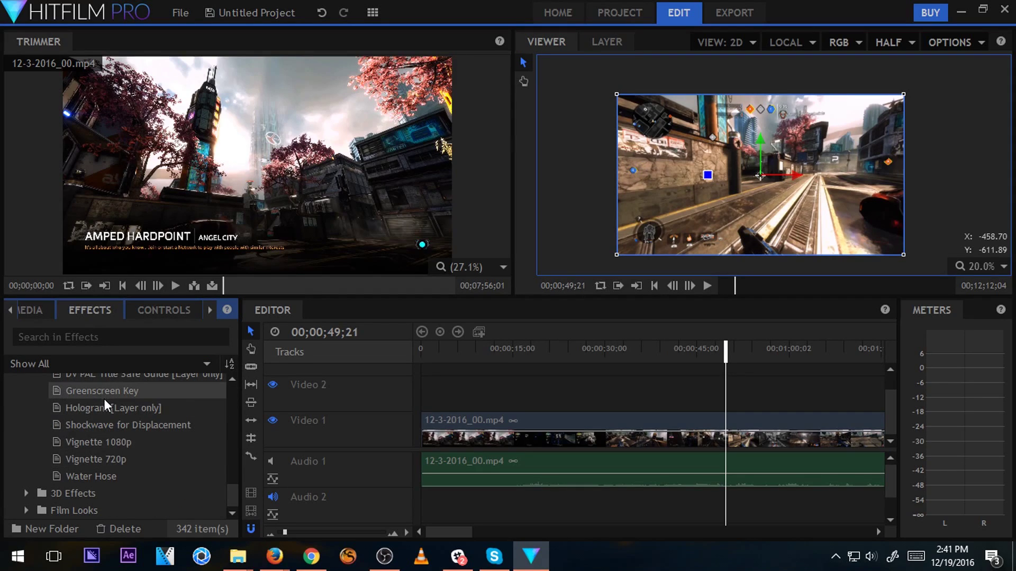
drag(112, 409, 478, 395)
right_click(473, 395)
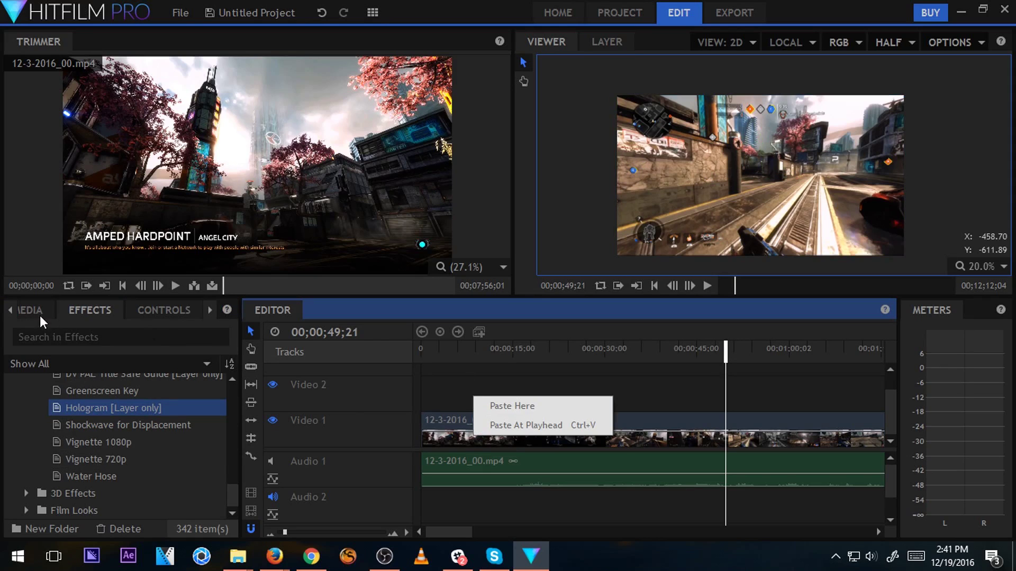
Look at the project settings, the home screen and the layer view, and return to the viewer.
click(637, 20)
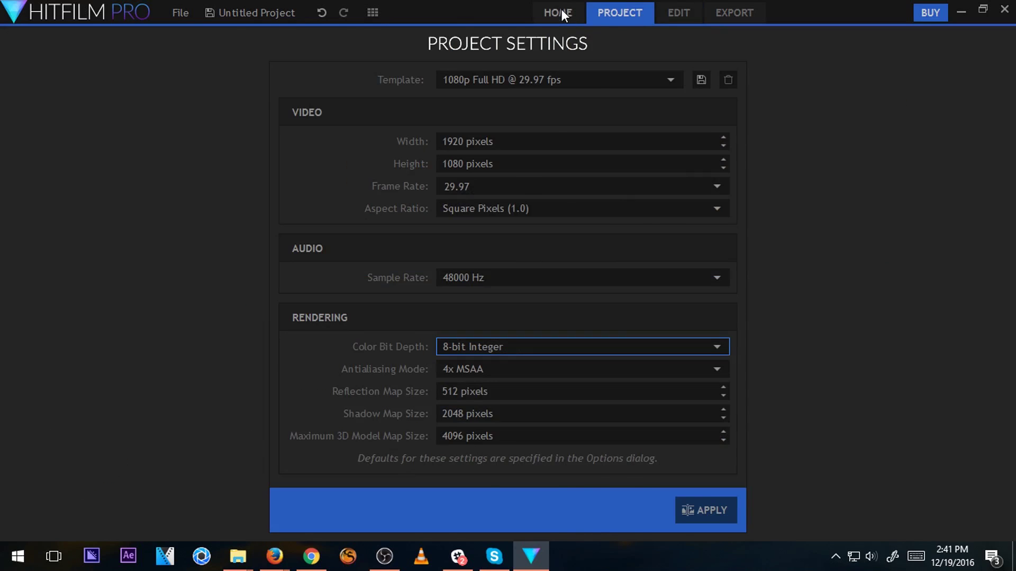
click(560, 10)
click(687, 11)
click(617, 42)
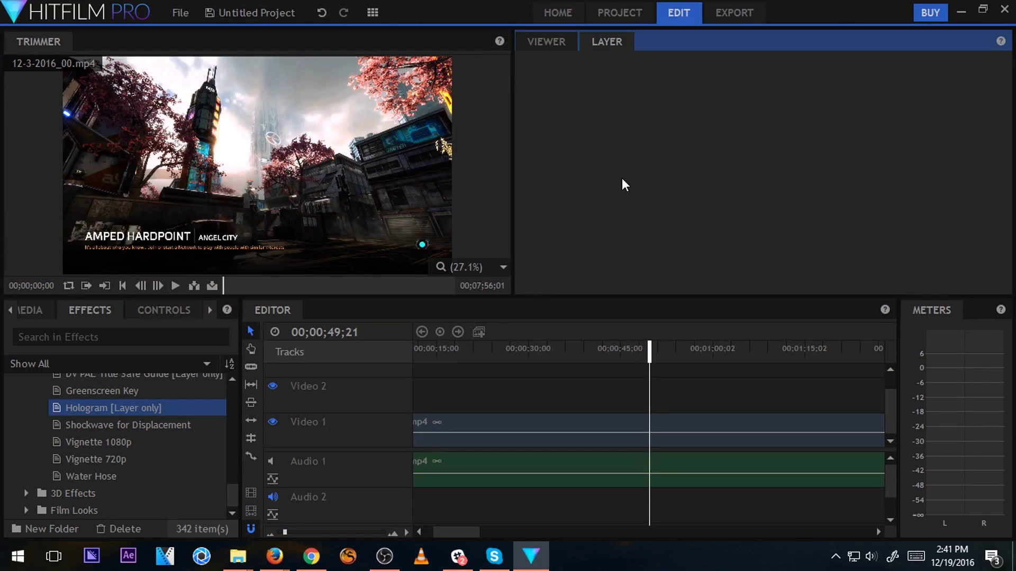
click(555, 40)
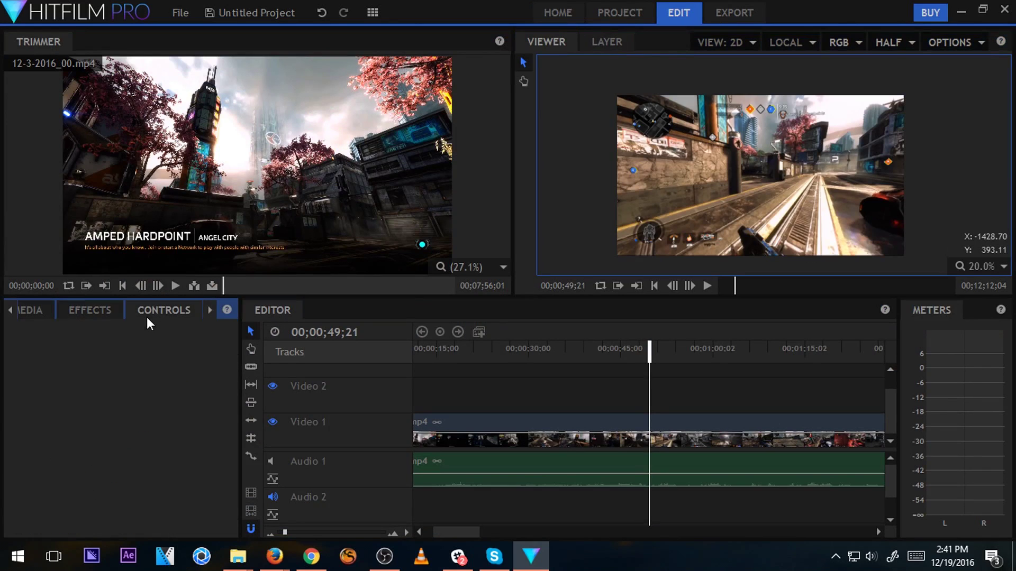
Create a black 1920 × 1080 plane named New Plane 1 in the project media.
click(31, 311)
scroll(179, 476, down, 2)
drag(131, 513, 106, 514)
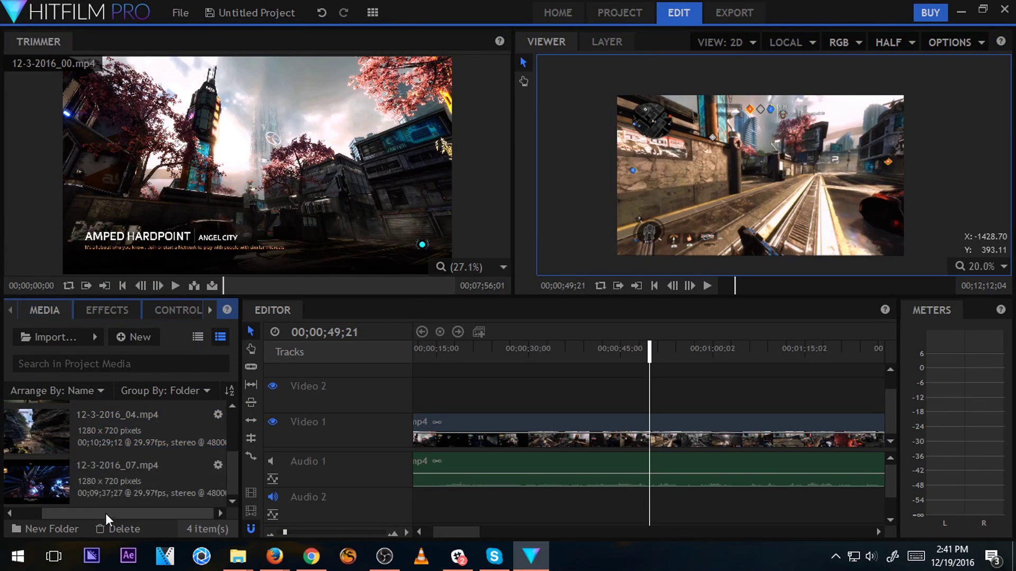
right_click(137, 486)
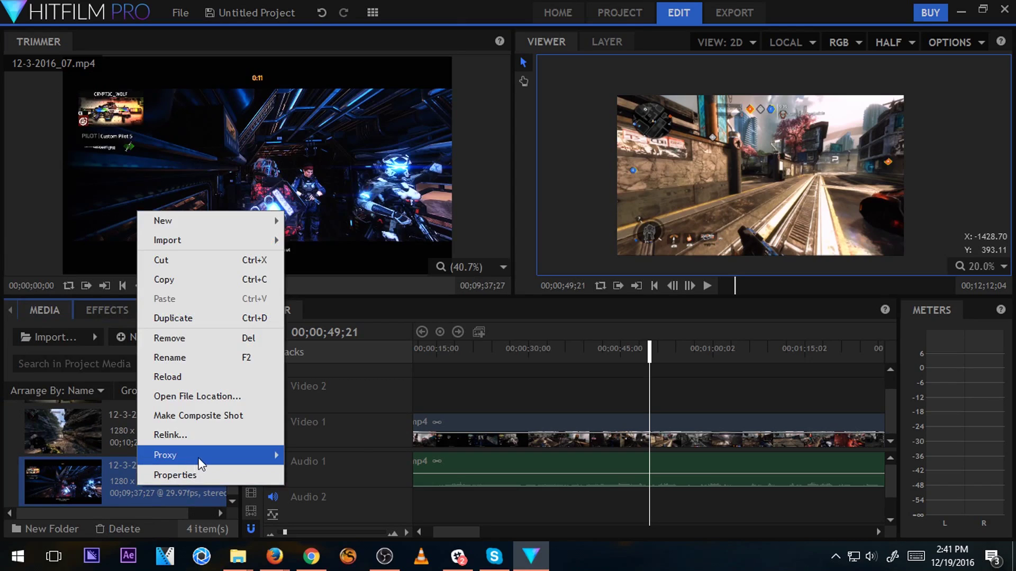
mouse_move(201, 463)
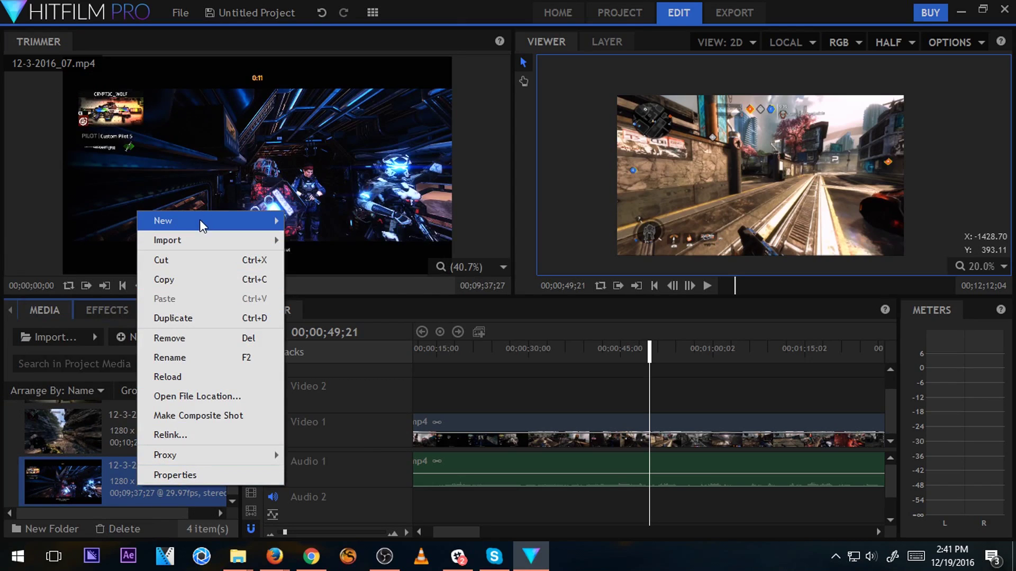
mouse_move(199, 220)
click(347, 242)
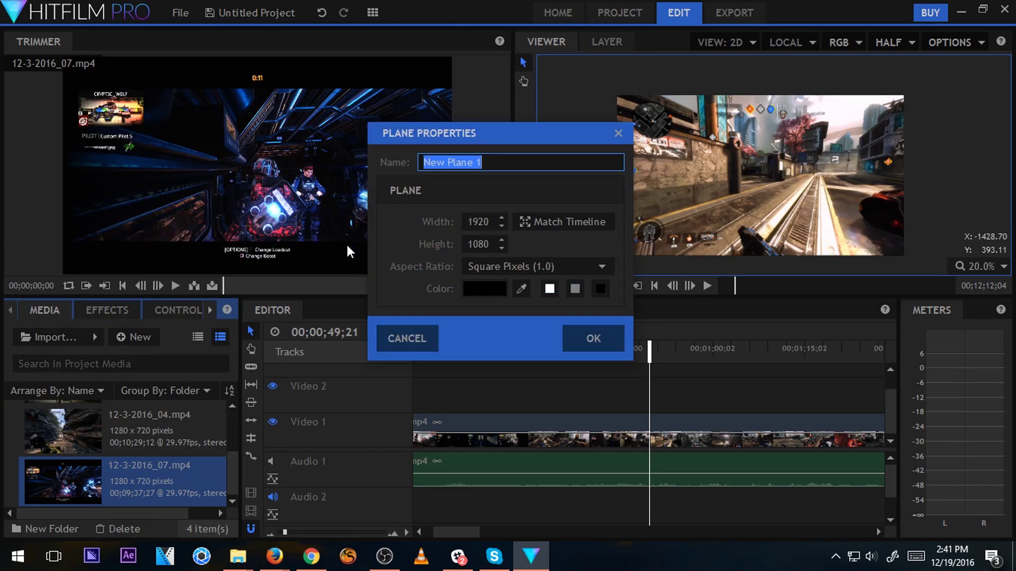
click(588, 340)
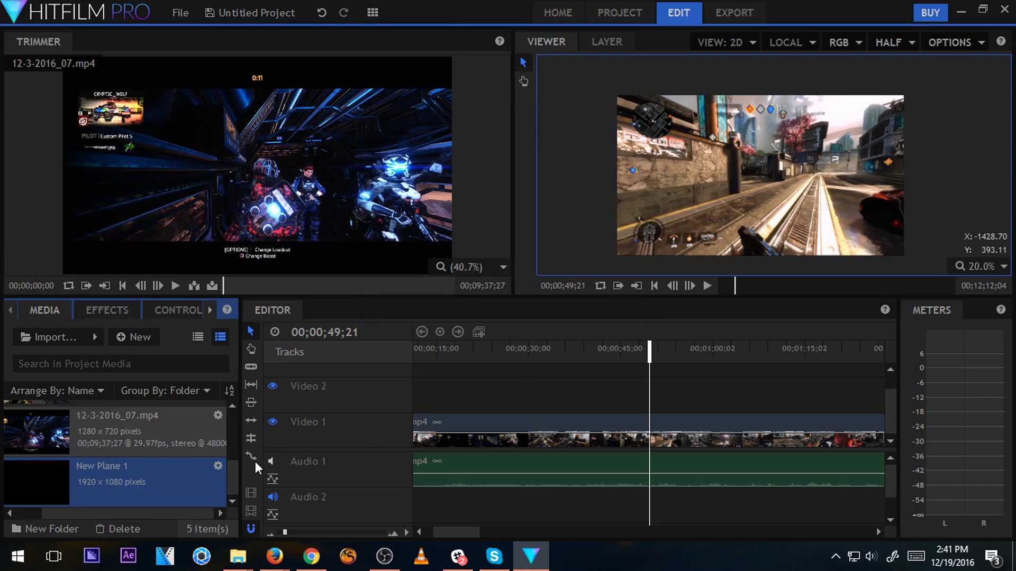
Try the Hologram and Shockwave for Displacement presets on the plane placed on Video 2, and delete it from the timeline.
drag(147, 485, 446, 400)
click(461, 353)
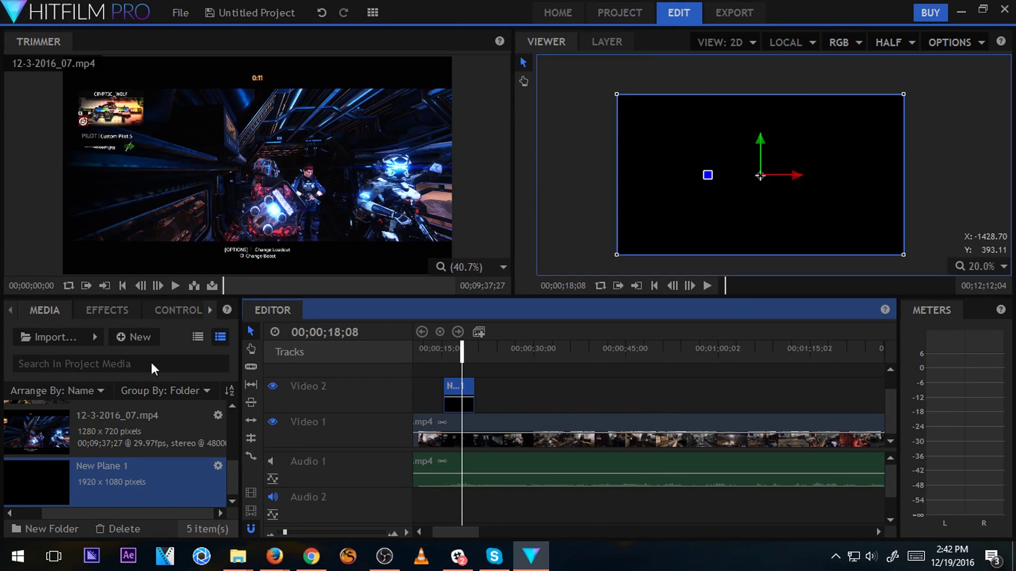
click(110, 316)
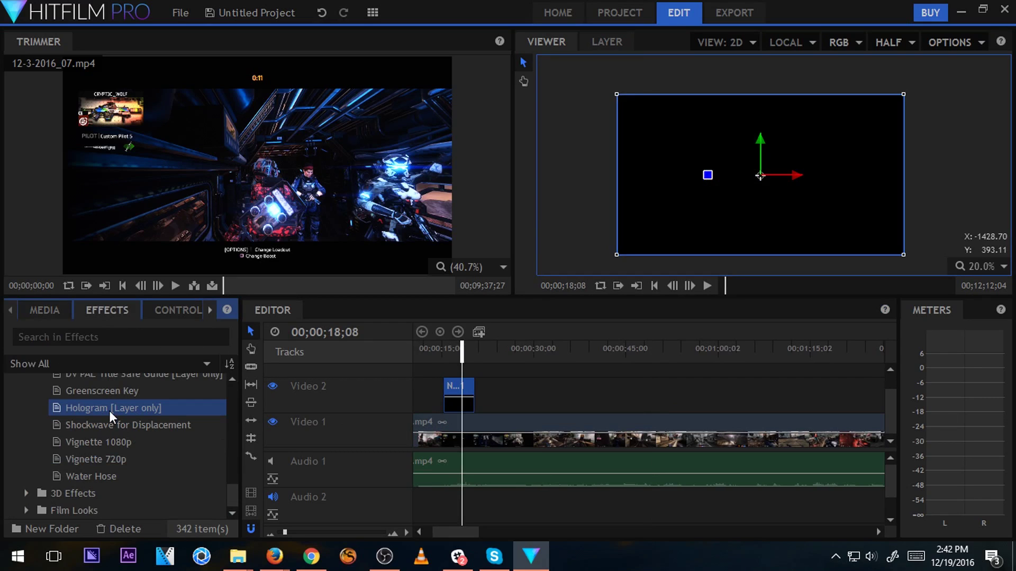
drag(109, 410, 456, 397)
drag(159, 425, 456, 404)
mouse_move(463, 350)
mouse_down()
mouse_move(483, 354)
mouse_move(447, 355)
mouse_move(455, 359)
mouse_up()
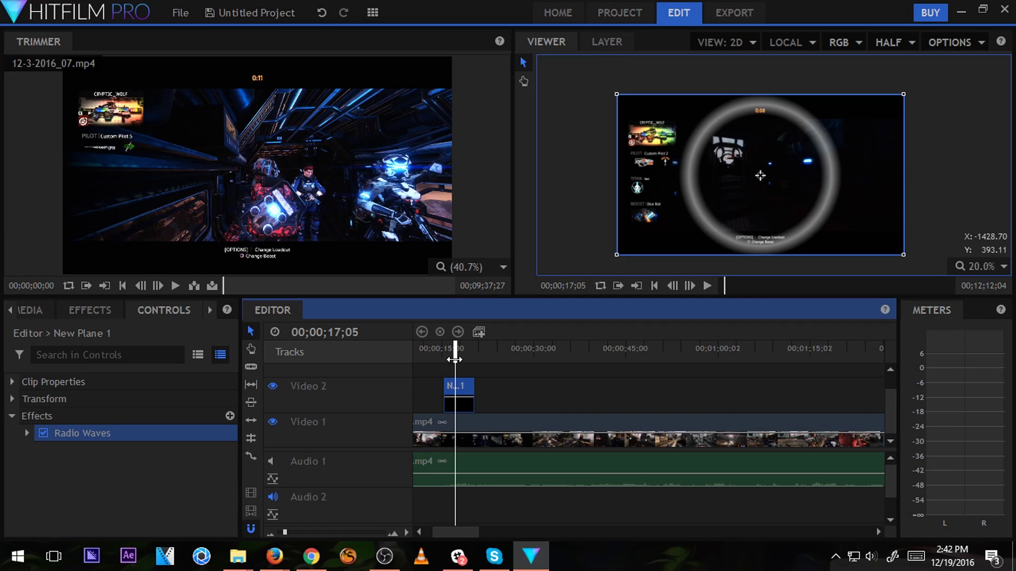
click(454, 390)
key(Delete)
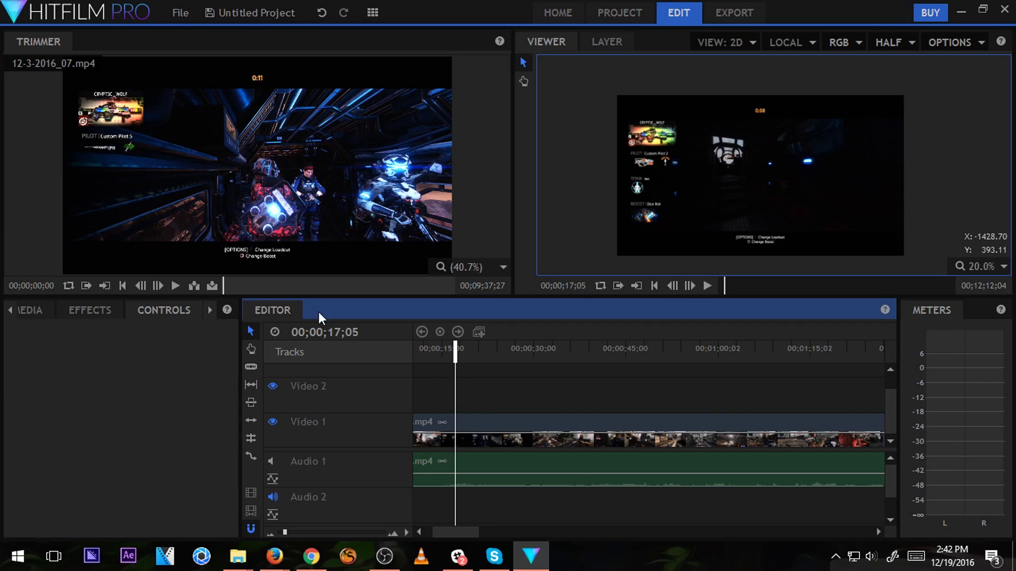
Try to apply the 2K DCI Title Safe Guide preset to the gameplay clip, and collapse the Presets folder.
click(91, 316)
scroll(63, 474, down, 10)
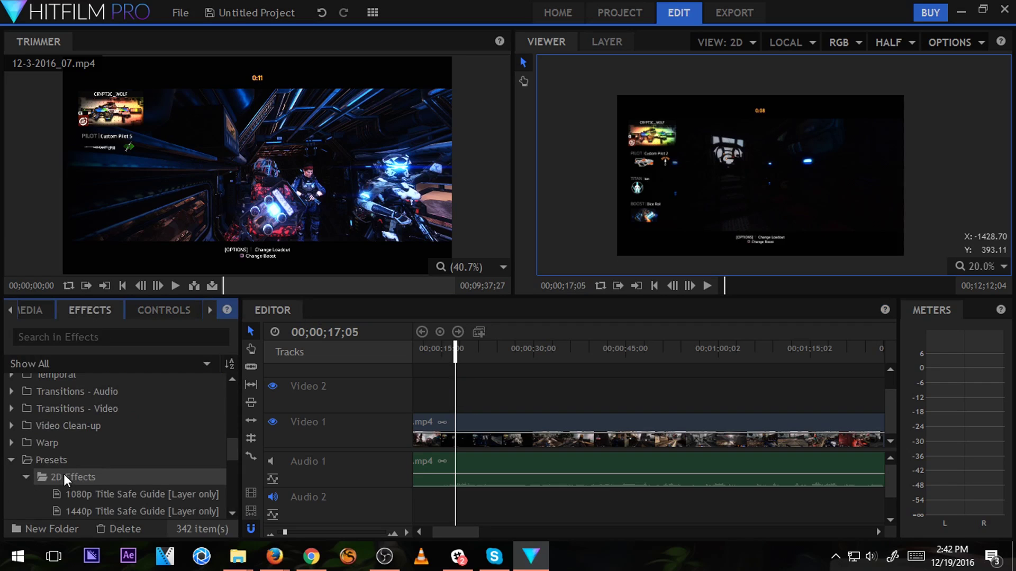
click(159, 417)
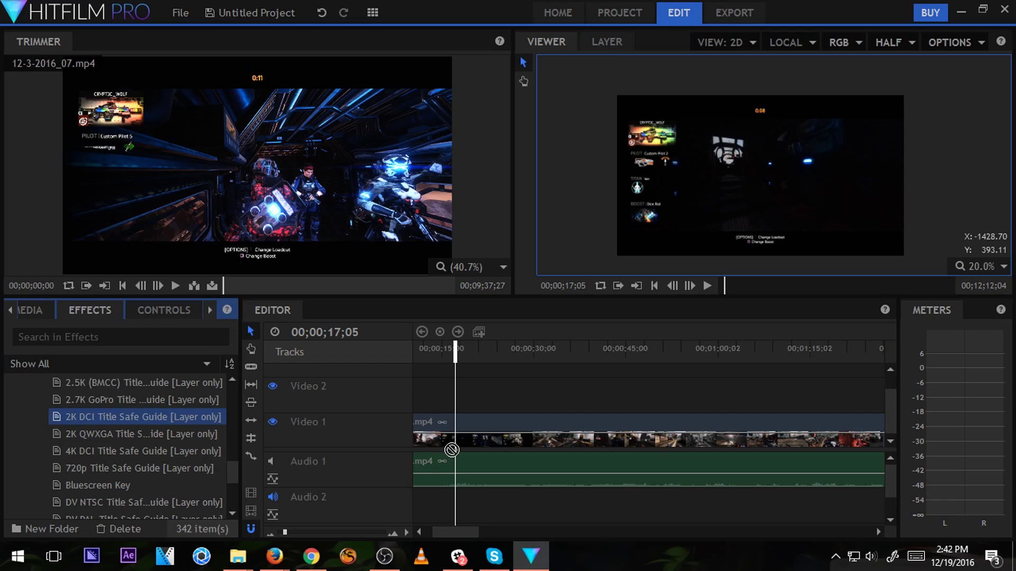
scroll(102, 426, up, 3)
click(11, 463)
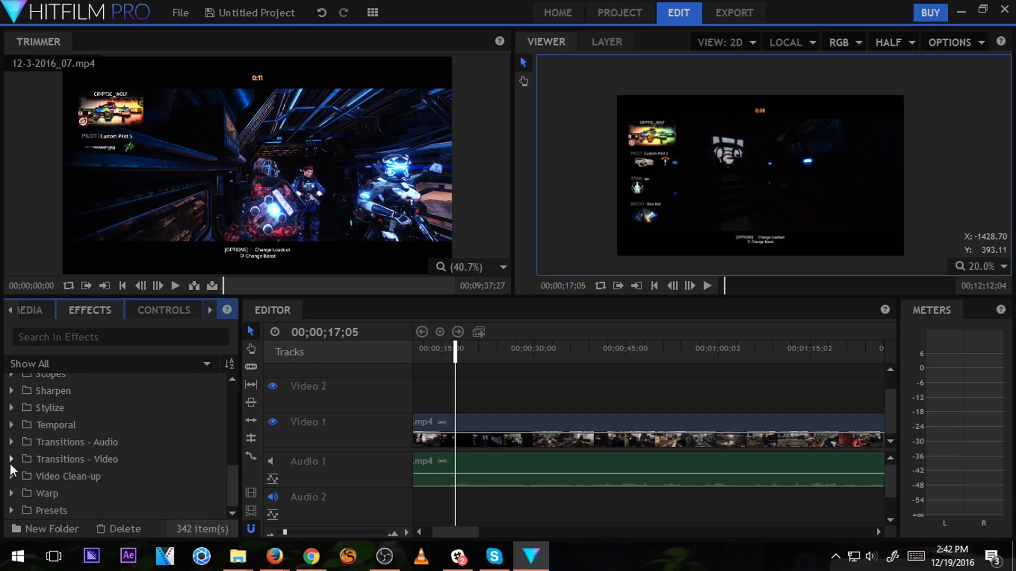
Apply the Color Correction Wheels effect from the Color Correction folder to the gameplay clip on Video 1.
scroll(19, 437, up, 10)
scroll(19, 437, down, 3)
scroll(18, 434, up, 3)
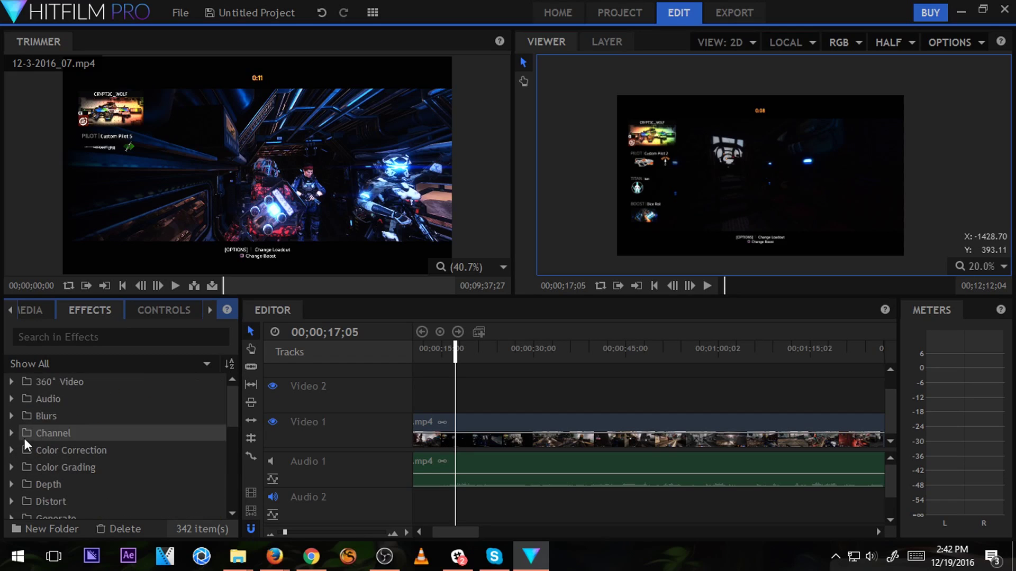
click(10, 451)
scroll(100, 451, down, 3)
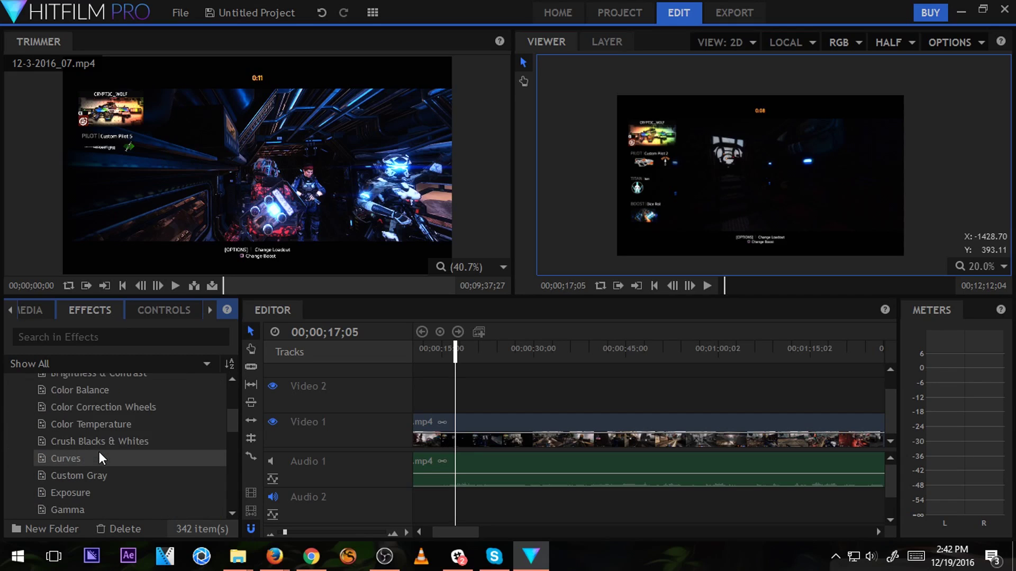
scroll(87, 462, up, 3)
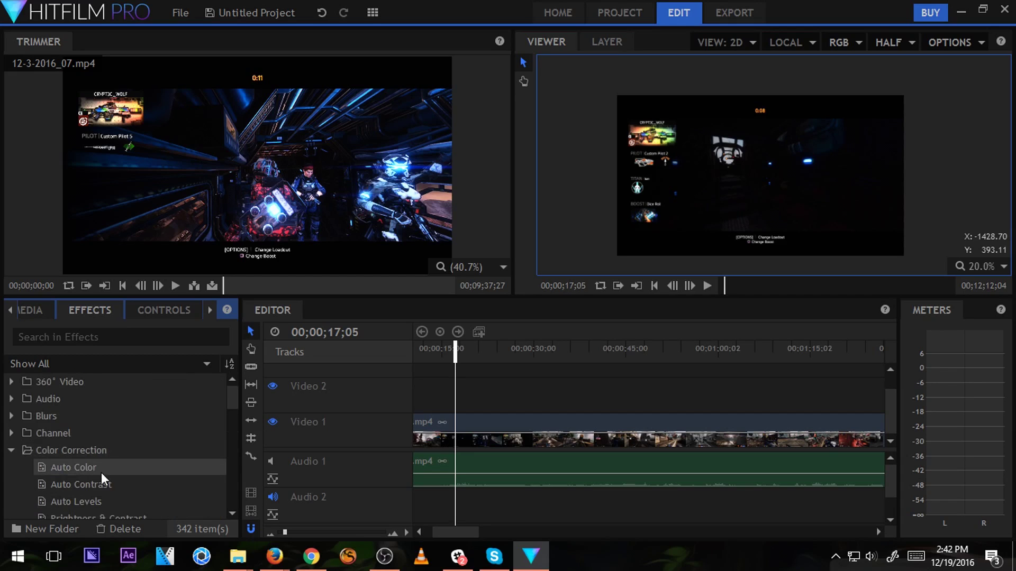
scroll(101, 472, down, 3)
click(105, 407)
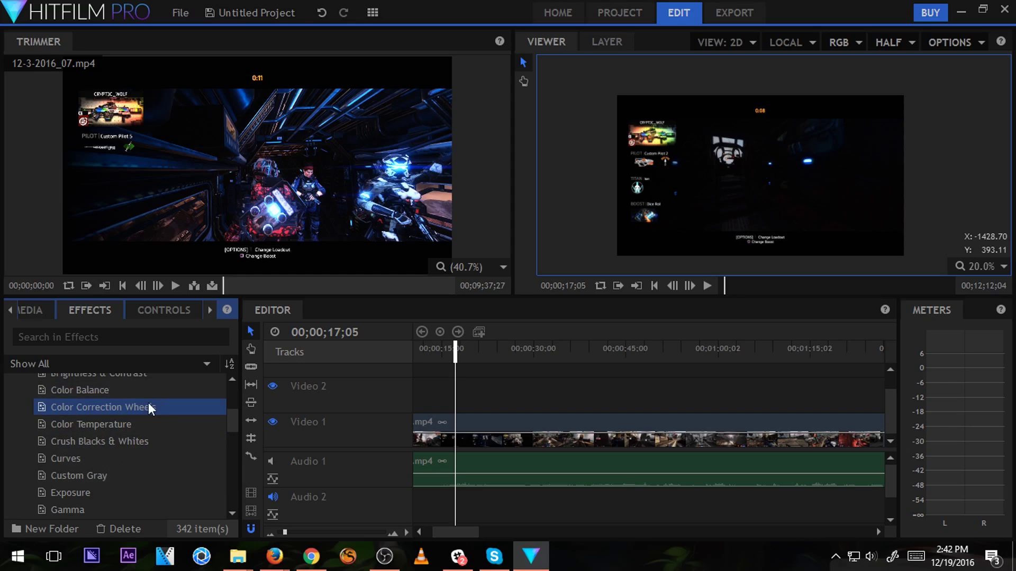
drag(148, 405, 481, 423)
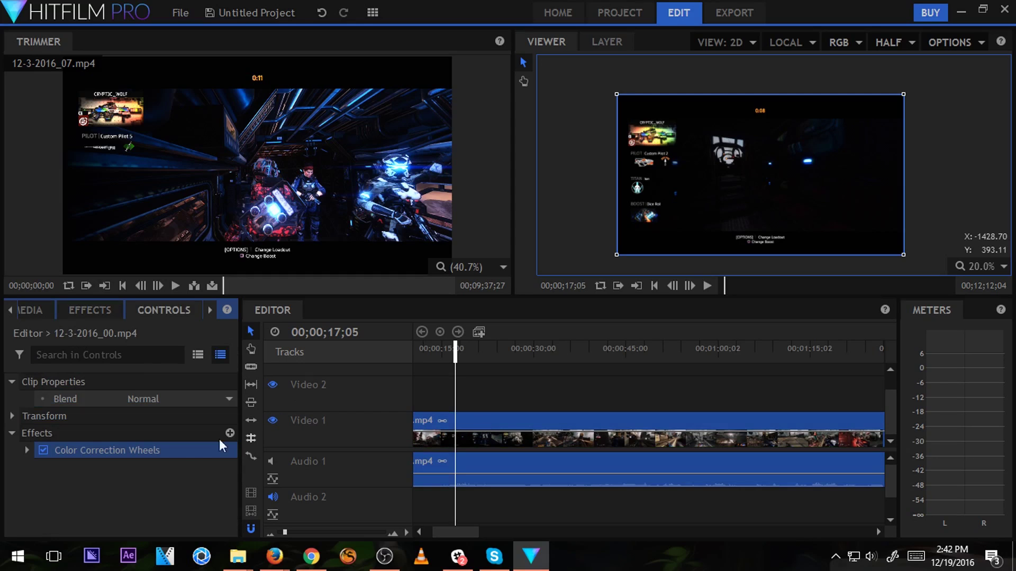
Expand the Color Correction Wheels settings and widen the controls area so the wheels fit beside their sliders.
double_click(103, 450)
scroll(211, 440, down, 2)
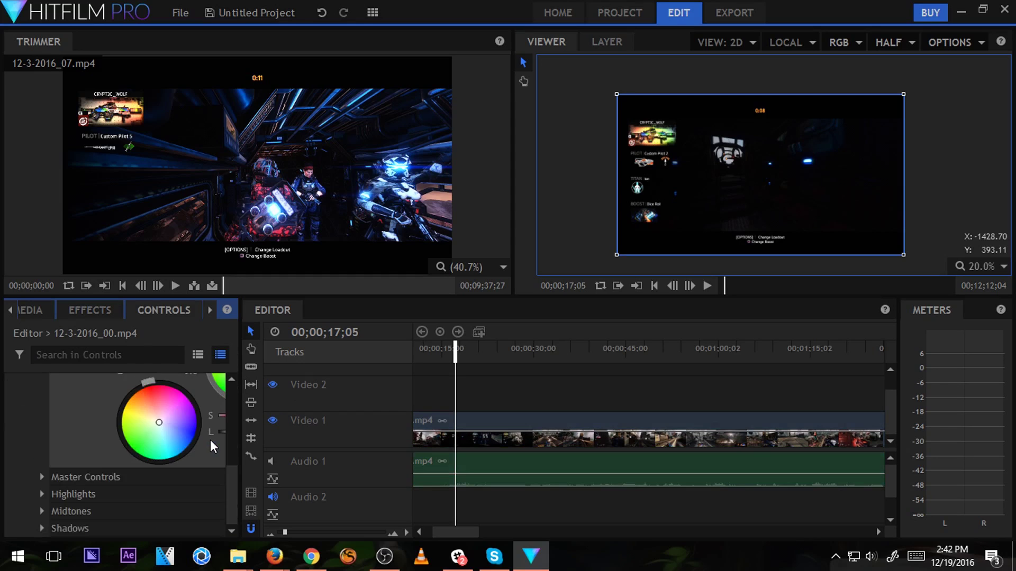
scroll(210, 439, up, 2)
scroll(212, 466, down, 2)
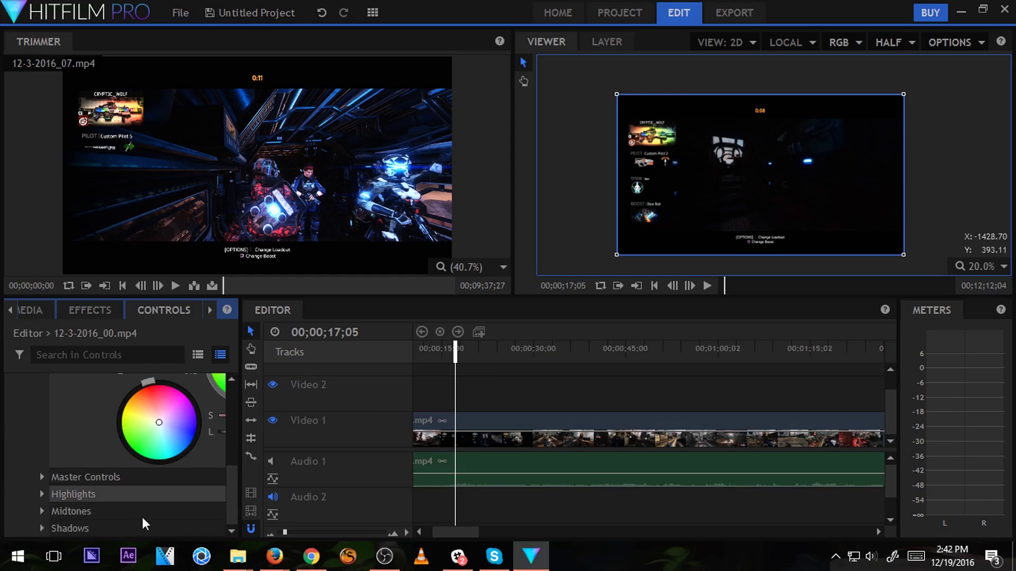
scroll(204, 464, up, 3)
scroll(197, 469, down, 4)
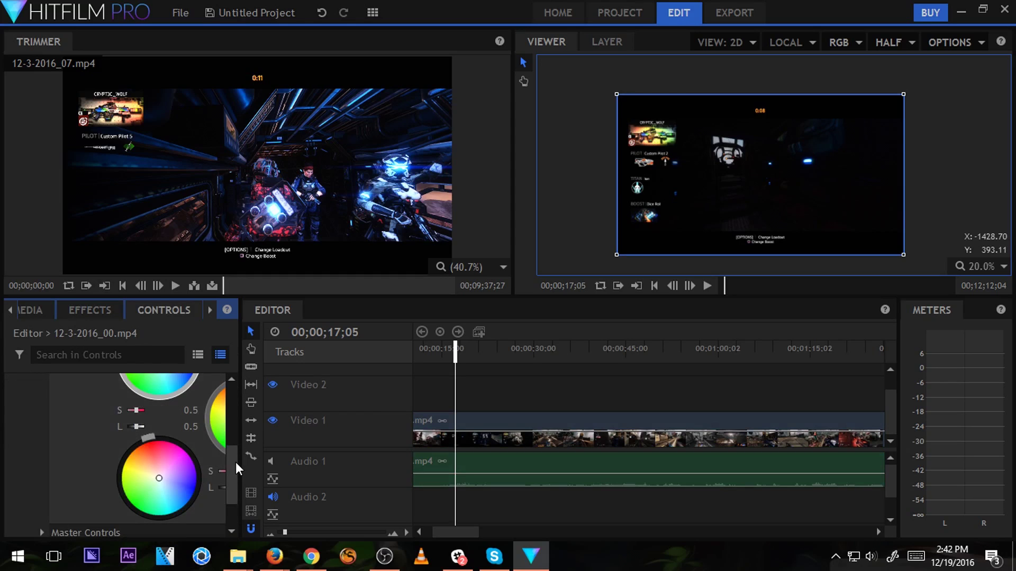
drag(242, 462, 405, 477)
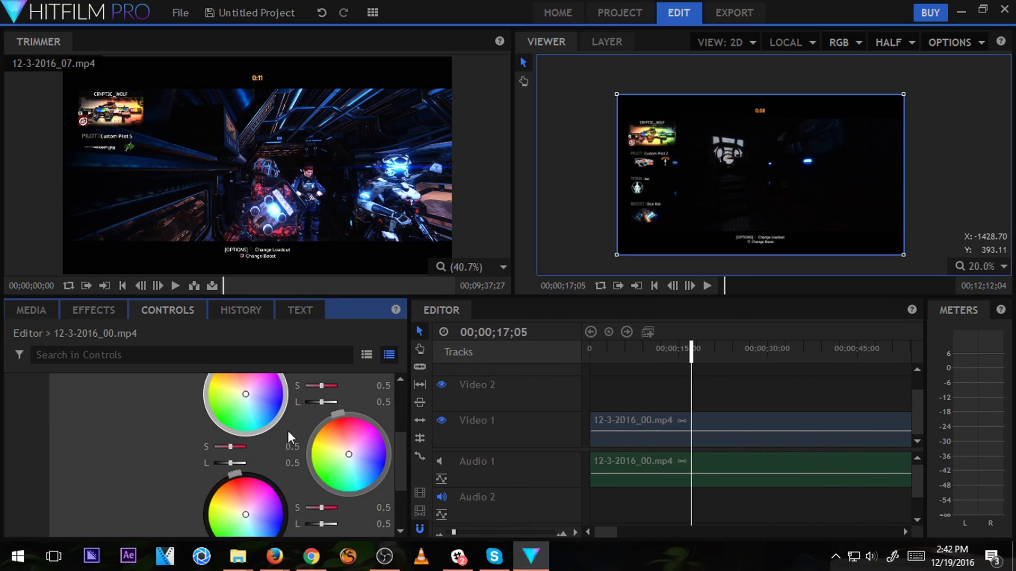
Tint the footage with the color wheels, pulling highlights toward yellow-green, shadows toward green and midtones toward blue.
click(273, 406)
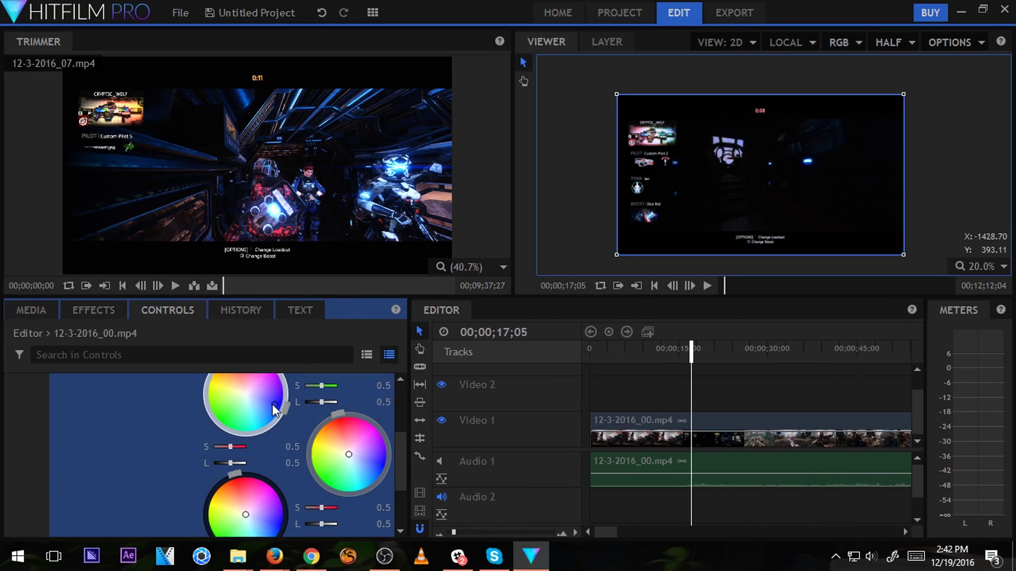
drag(272, 404, 254, 379)
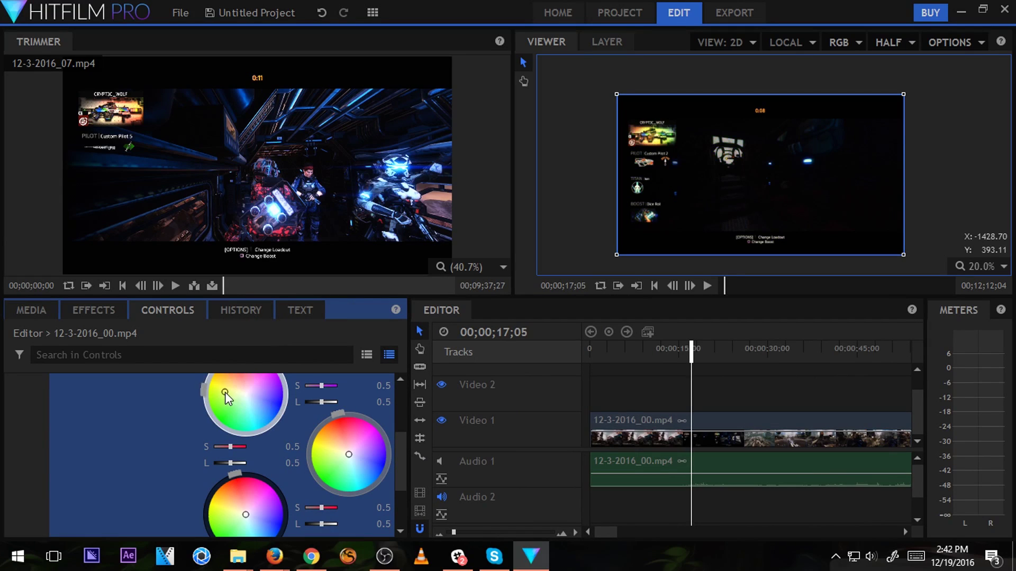
drag(396, 473, 403, 501)
drag(246, 441, 217, 471)
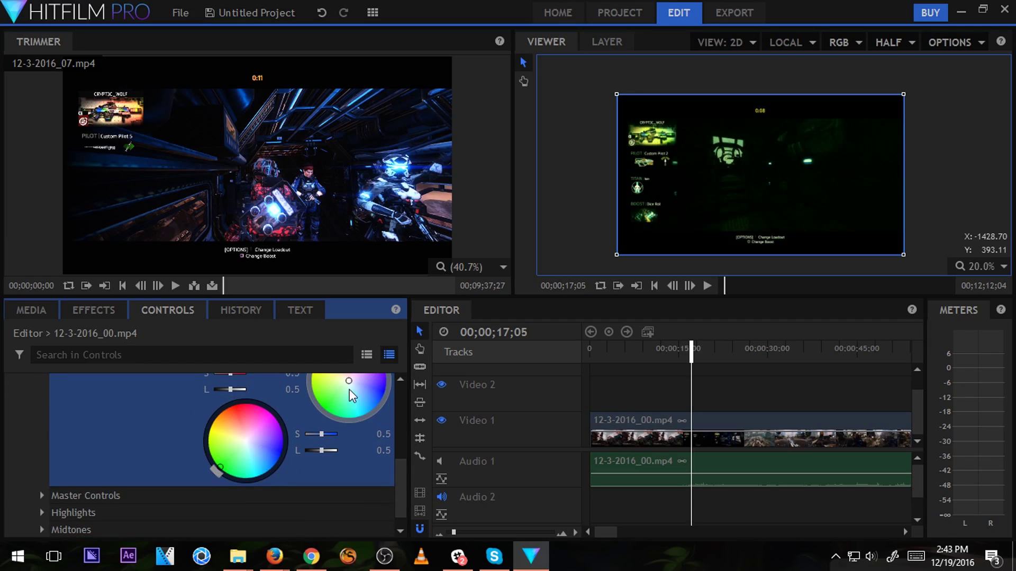
drag(352, 396, 385, 398)
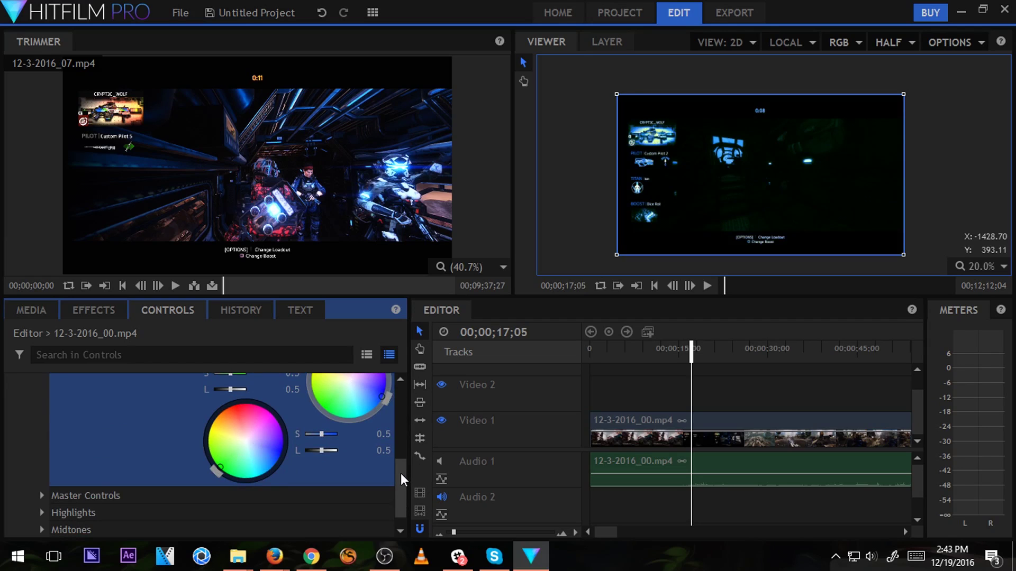
Set the Highlights to Strength 0.45, Hue 251.0, Saturation 1.0 and Lightness 0.6.
scroll(402, 479, down, 1)
click(42, 494)
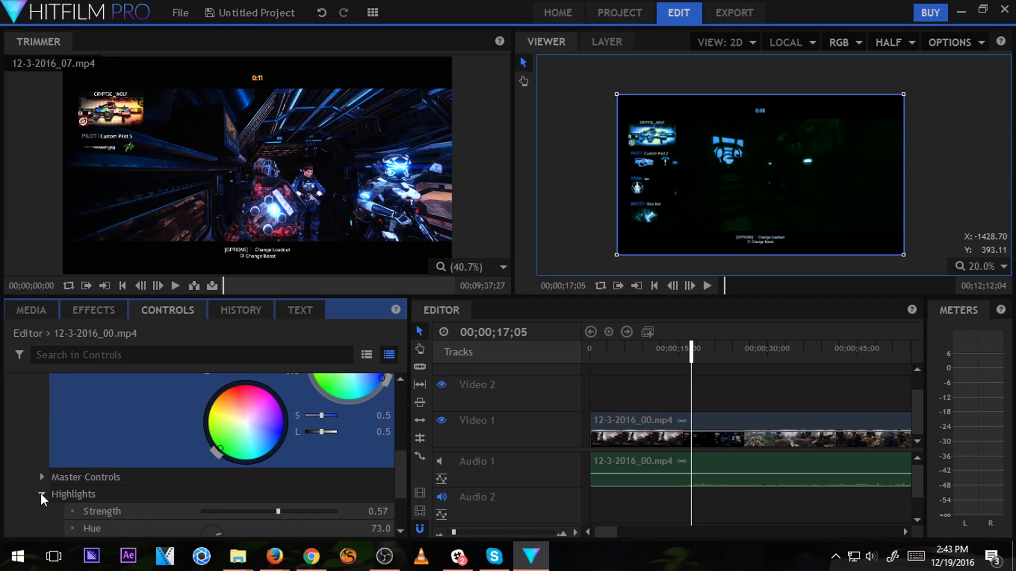
scroll(41, 503, down, 4)
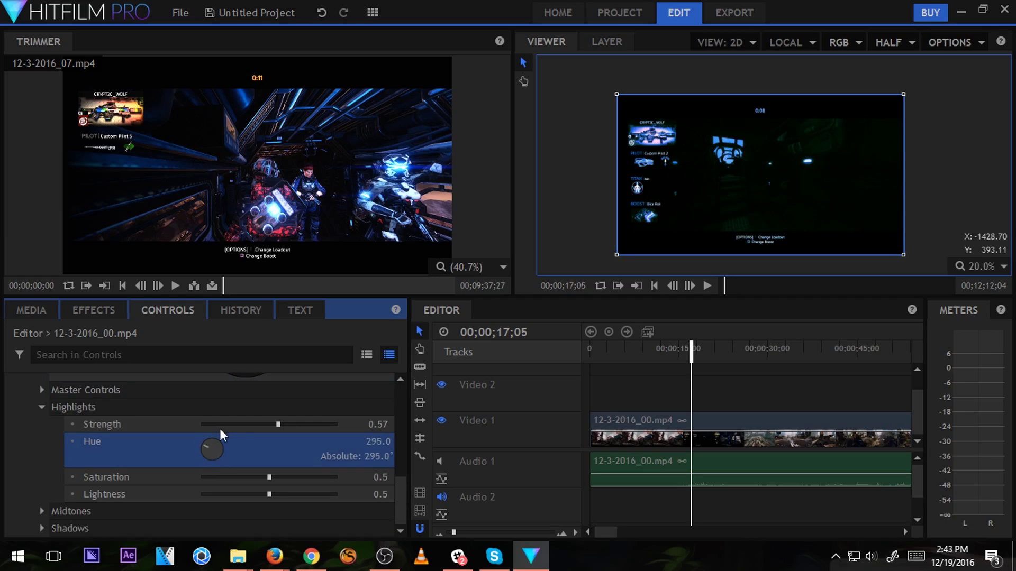
drag(222, 435, 211, 447)
drag(269, 477, 370, 480)
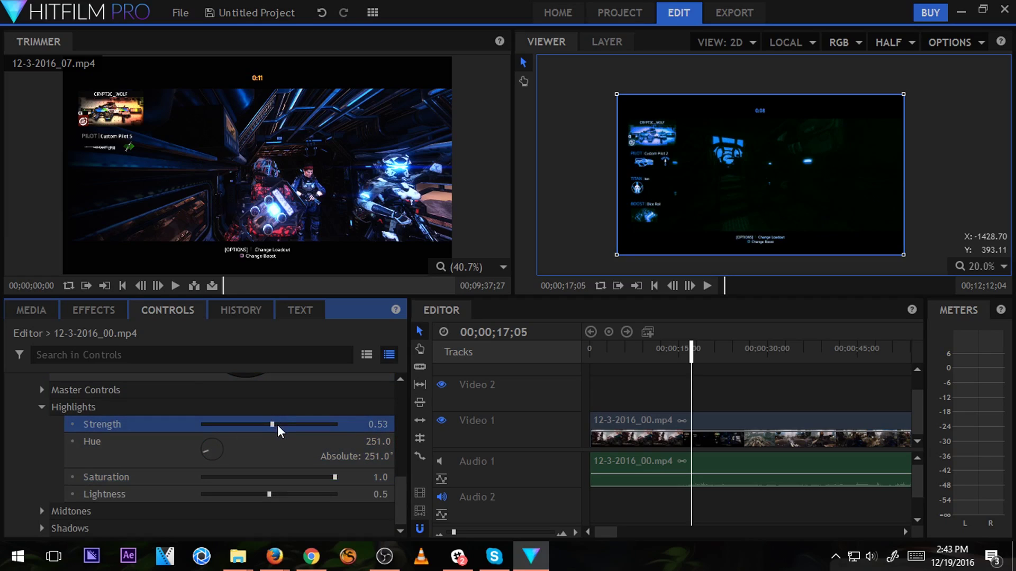
mouse_move(278, 426)
mouse_down()
mouse_move(337, 427)
mouse_move(201, 426)
mouse_move(294, 429)
mouse_move(261, 430)
mouse_up()
drag(269, 497, 264, 497)
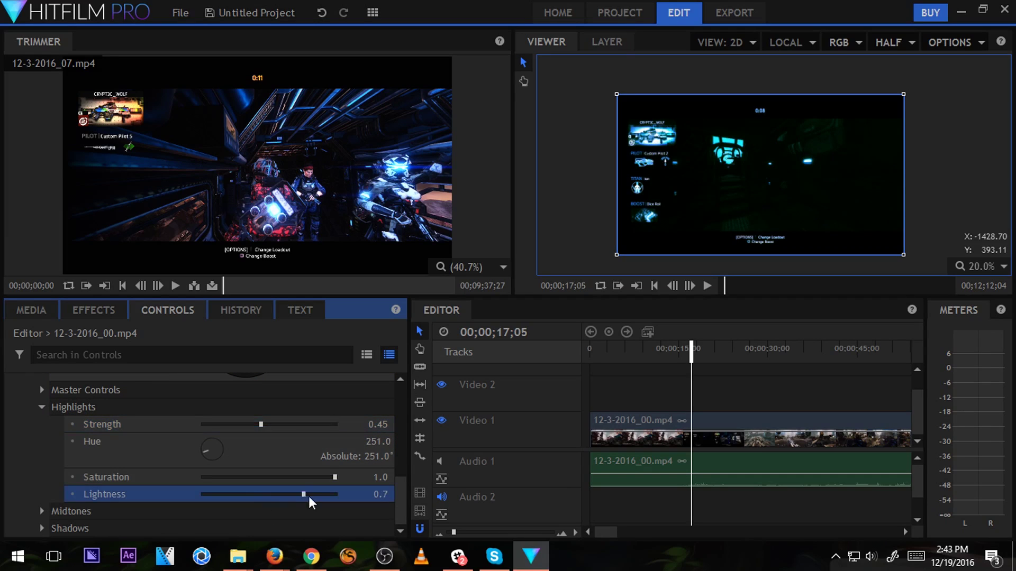
click(282, 496)
Set the red value of the White balance in Master Controls to 77.
click(41, 511)
click(41, 512)
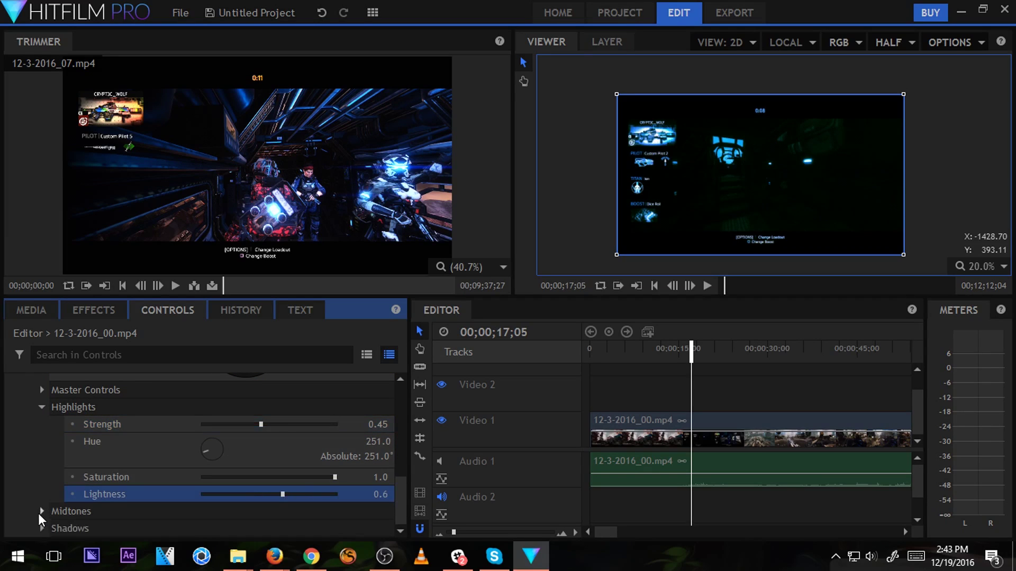
click(41, 390)
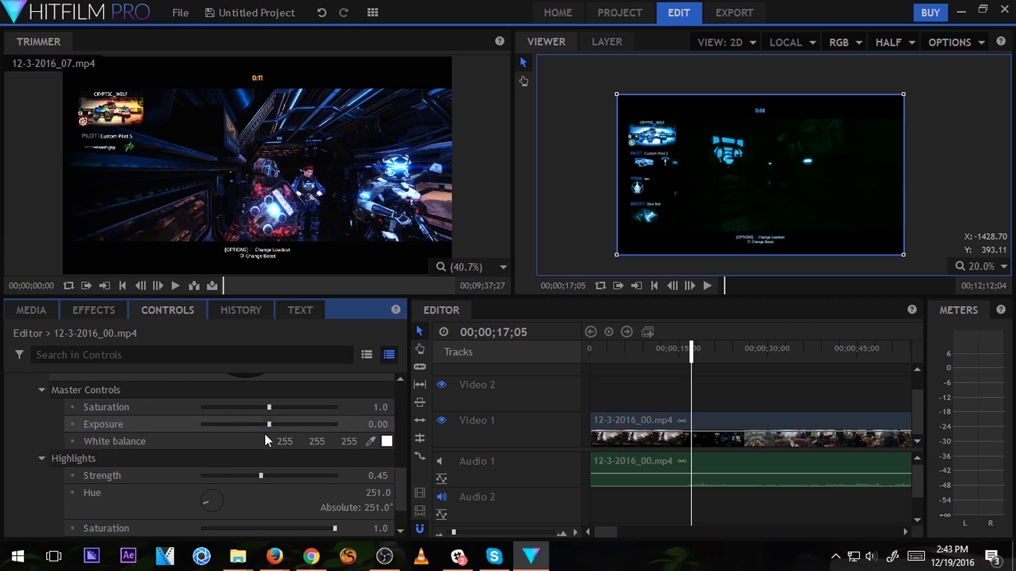
drag(282, 441, 263, 442)
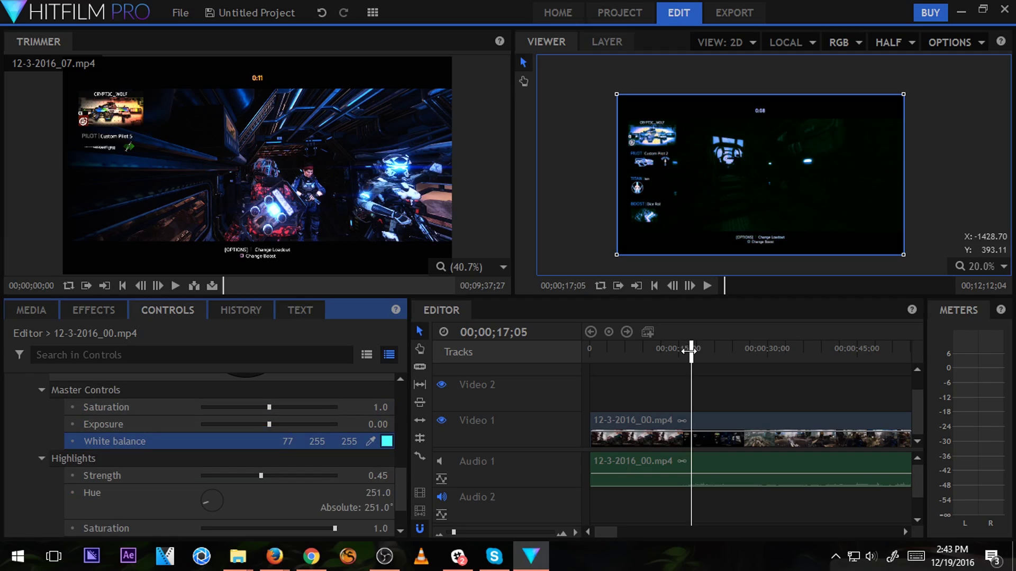
Move the playhead to 00;00;12;21 and disable the Color Correction Wheels effect on the clip.
scroll(329, 454, up, 10)
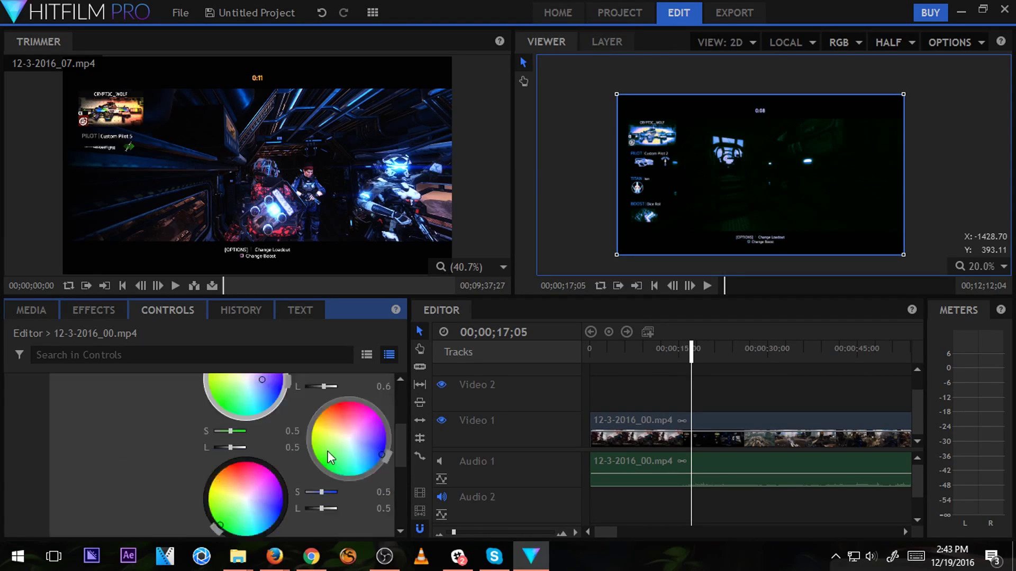
mouse_move(662, 348)
mouse_down()
mouse_move(569, 351)
mouse_move(666, 366)
mouse_up()
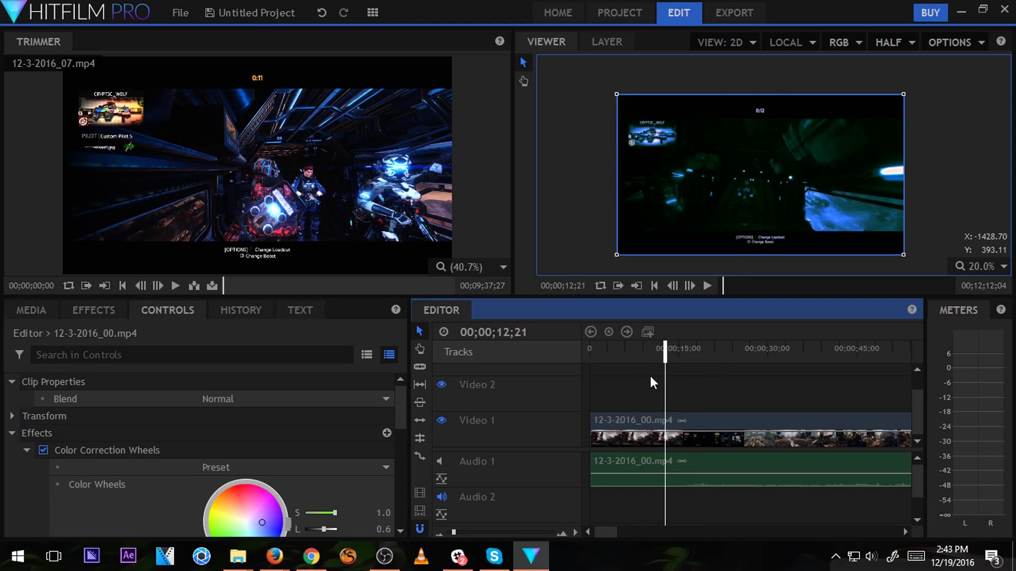
click(41, 449)
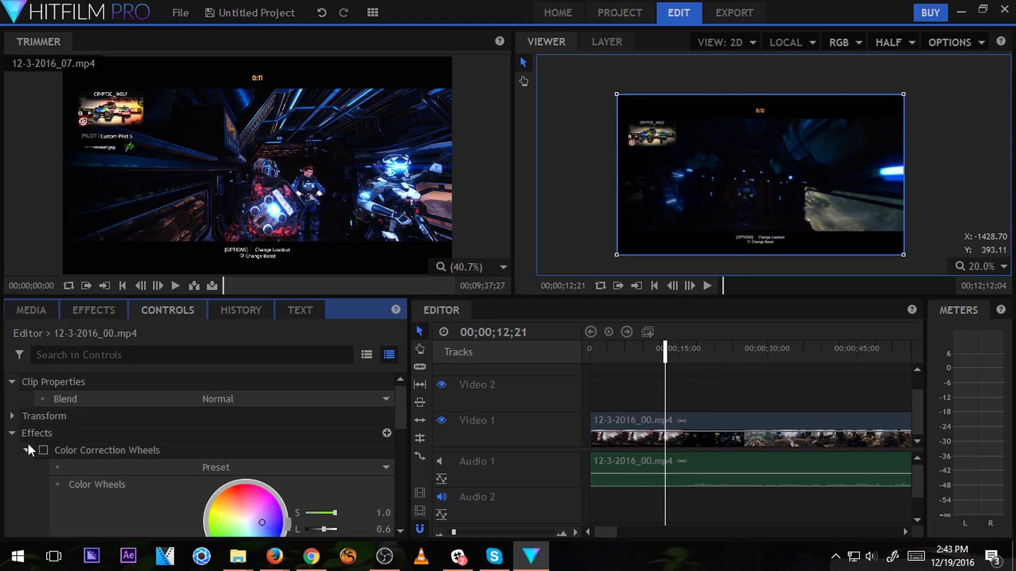
Add the Lens Dirt effect from the Grunge category to the gameplay clip.
click(388, 434)
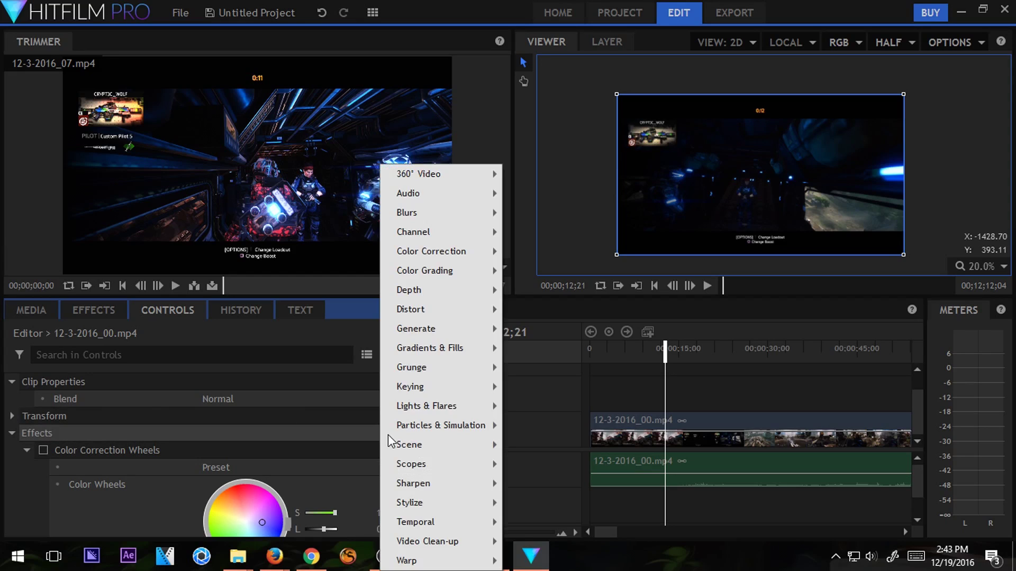
mouse_move(449, 426)
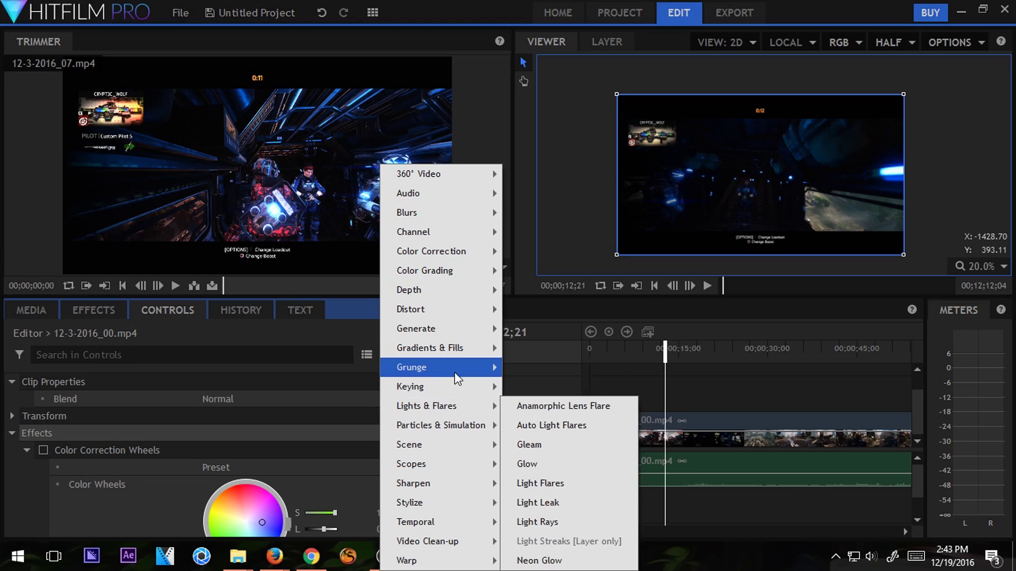
mouse_move(455, 373)
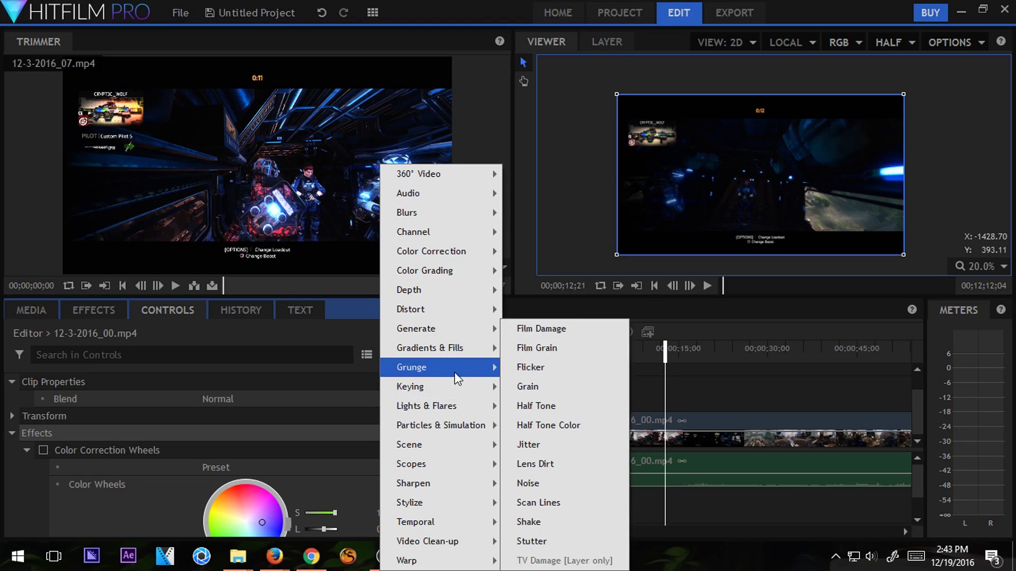
click(561, 461)
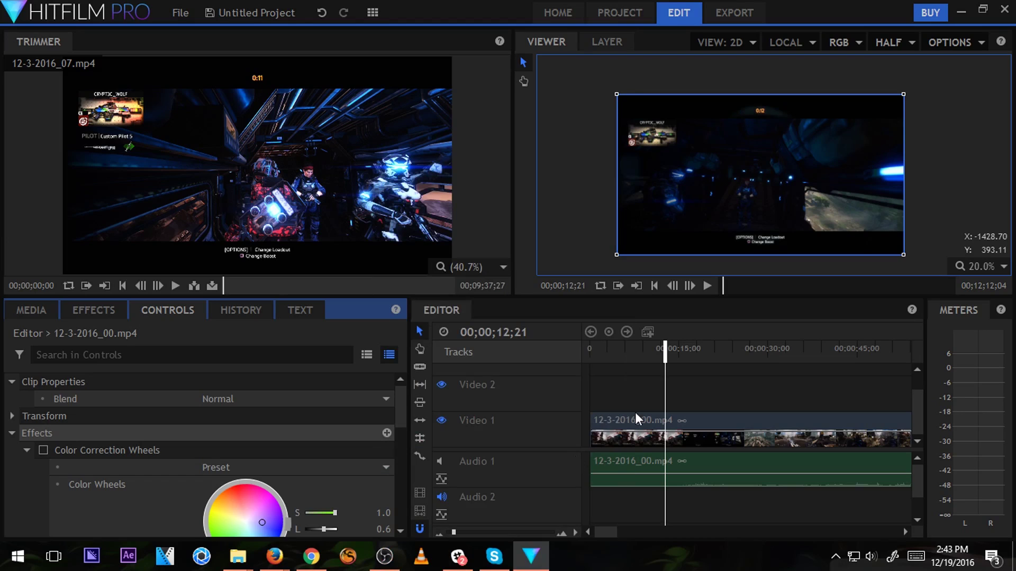
Collapse the Color Correction Wheels settings and set the Lens Dirt Threshold to 0.00 and Intensity to 2.55.
click(11, 433)
click(12, 433)
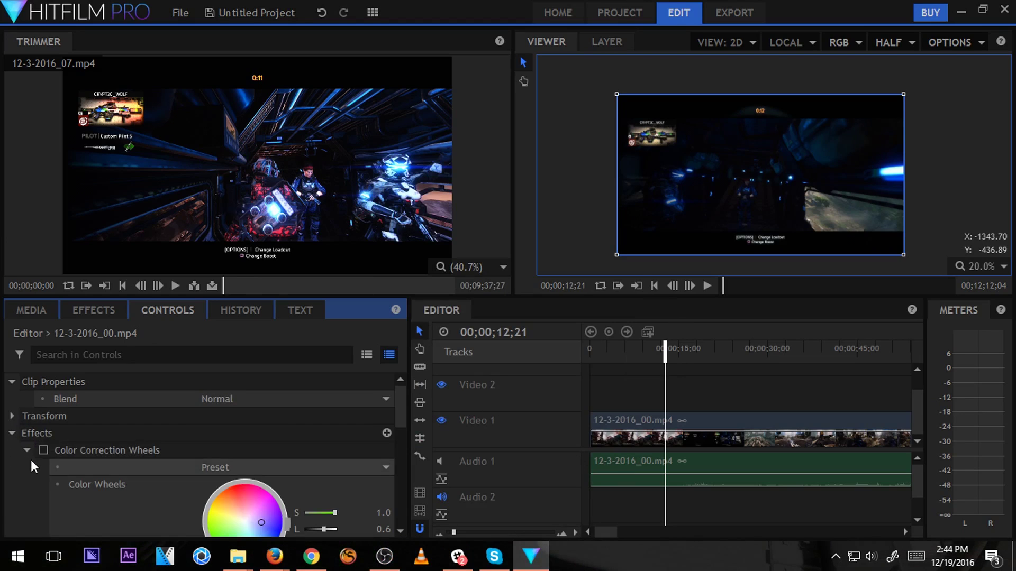
click(25, 451)
click(25, 451)
click(69, 469)
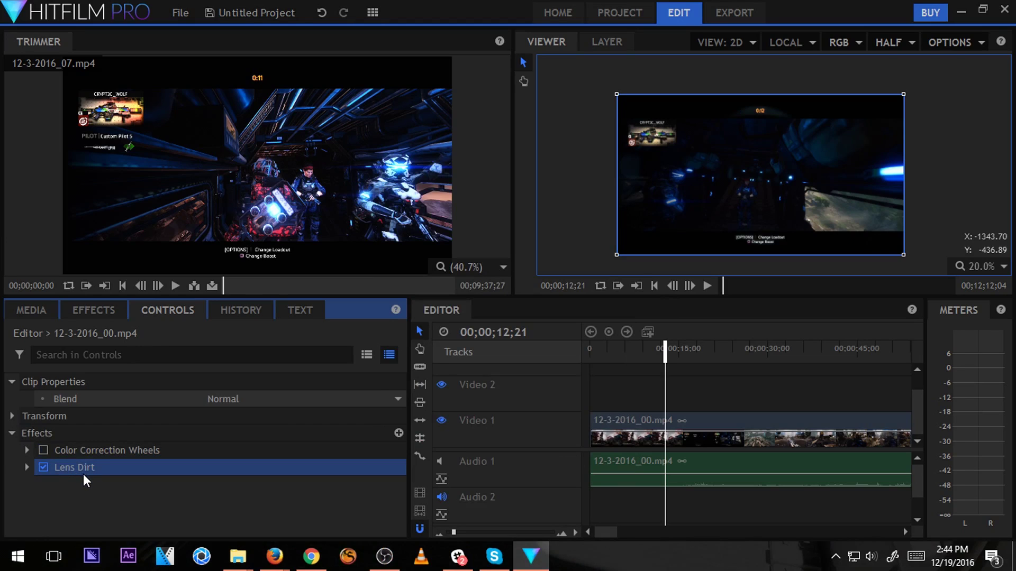
double_click(83, 474)
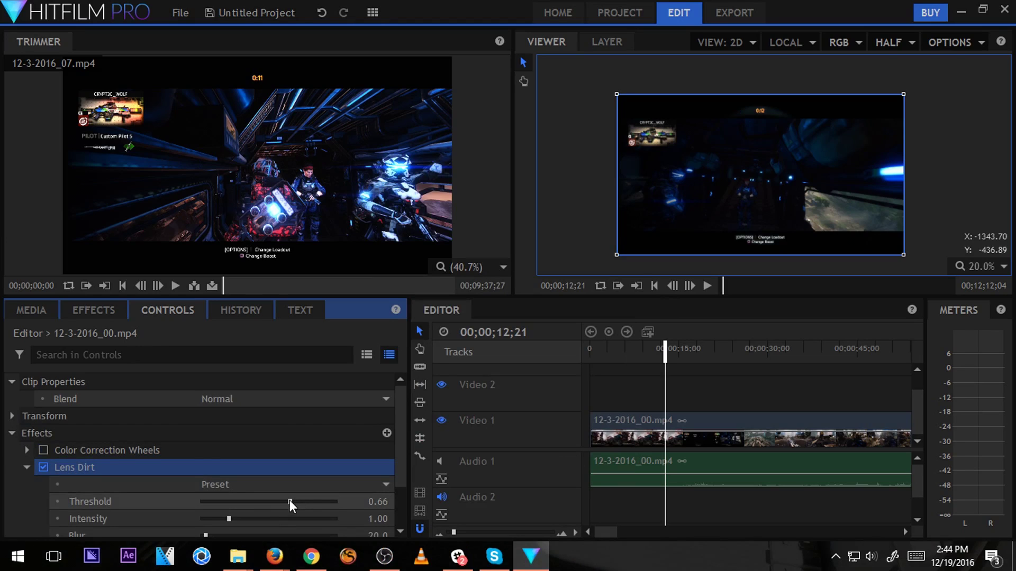
drag(290, 505, 131, 515)
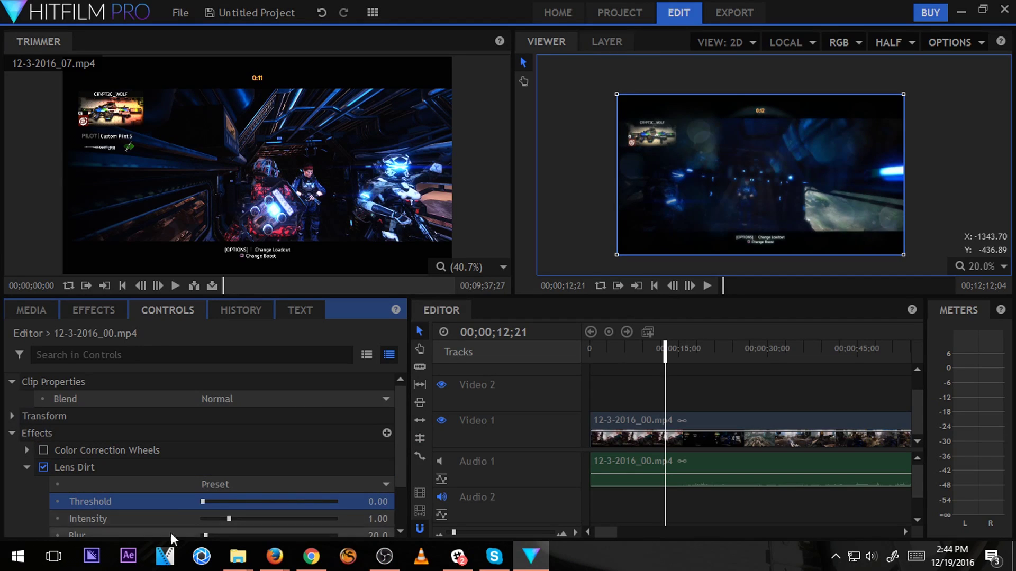
drag(229, 520, 386, 496)
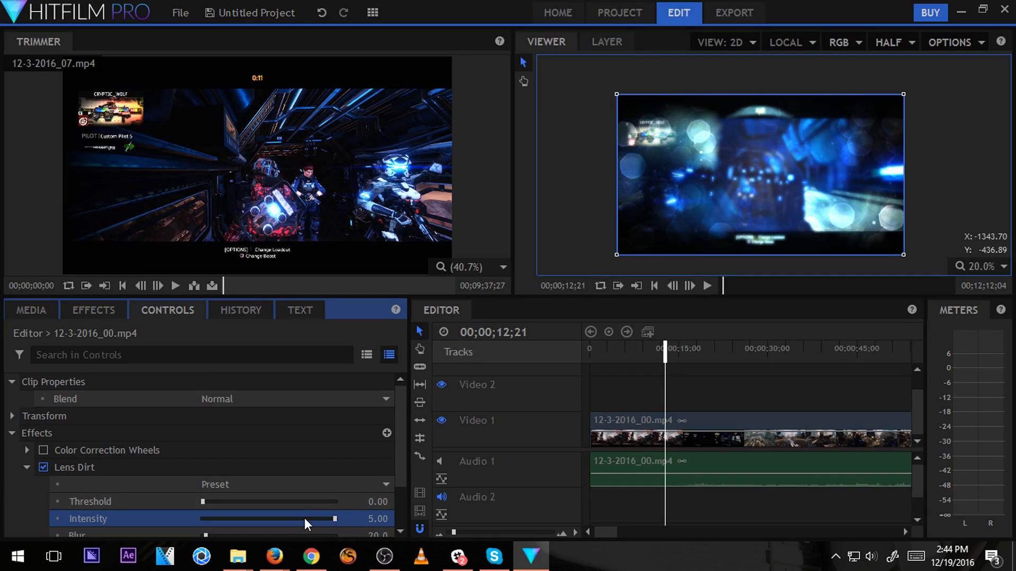
drag(304, 518, 272, 527)
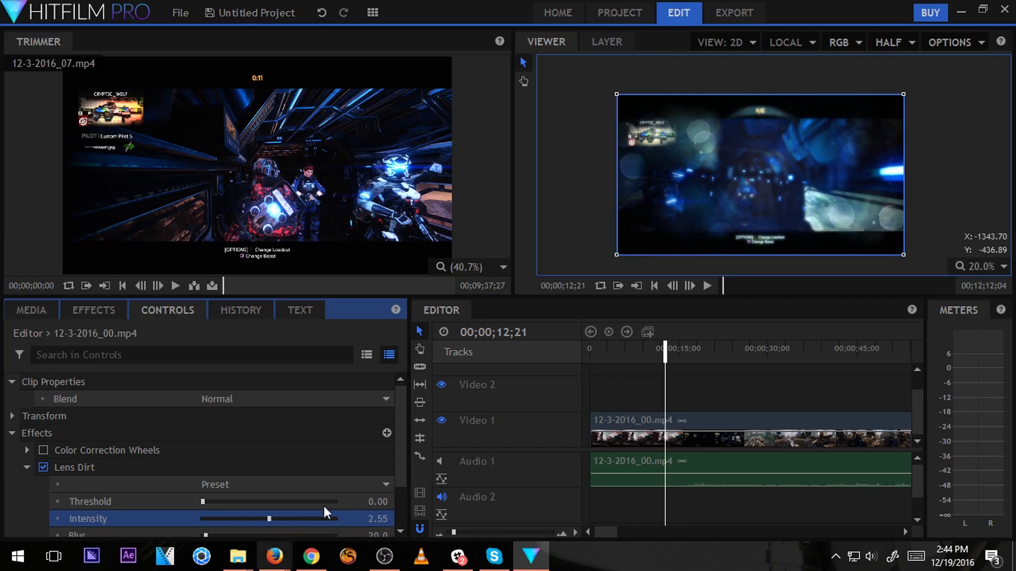
Play the gameplay clip from the start to about 00;00;43;27 to review the Lens Dirt effect.
drag(651, 249, 836, 99)
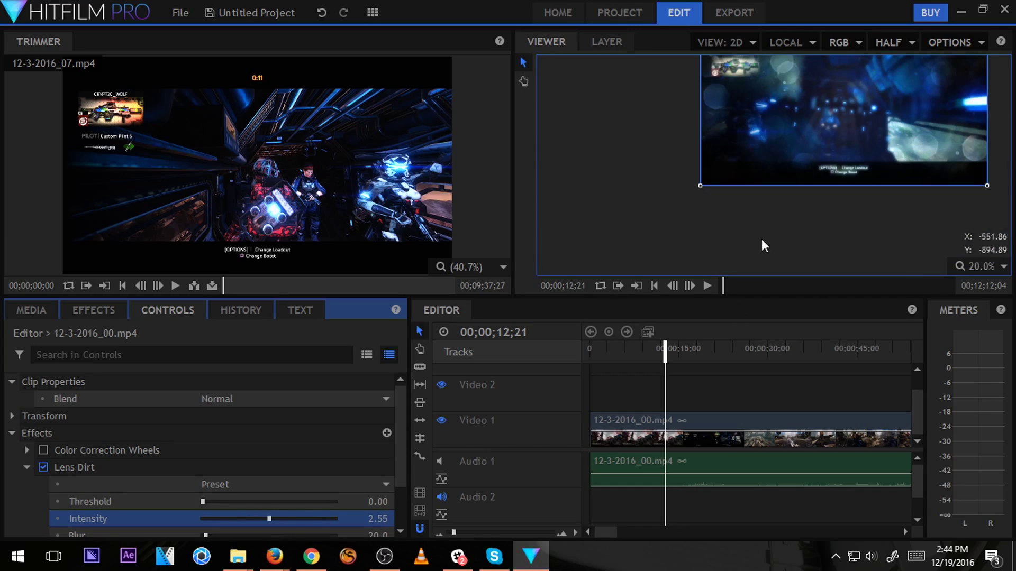
drag(663, 348, 572, 359)
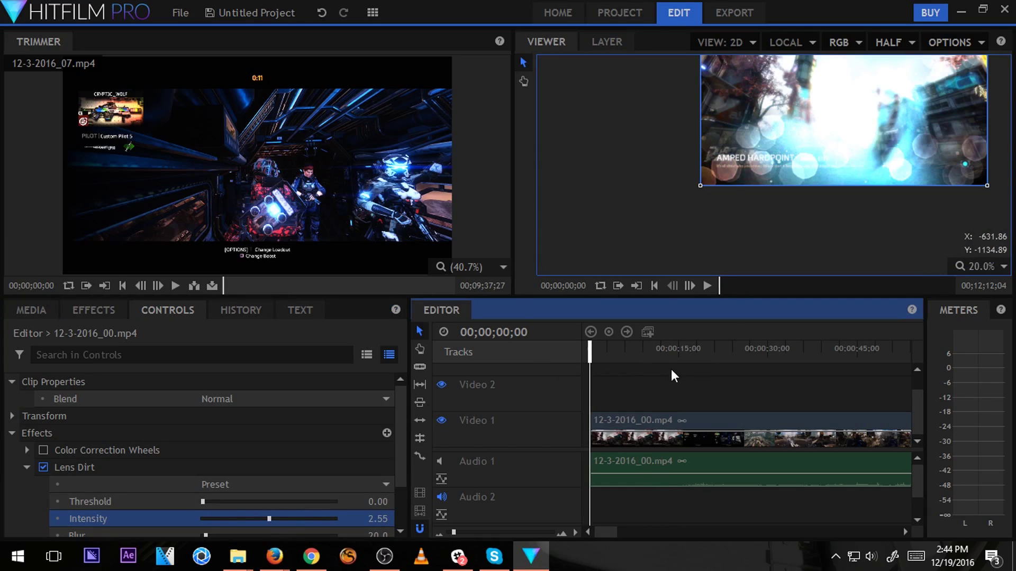
key(space)
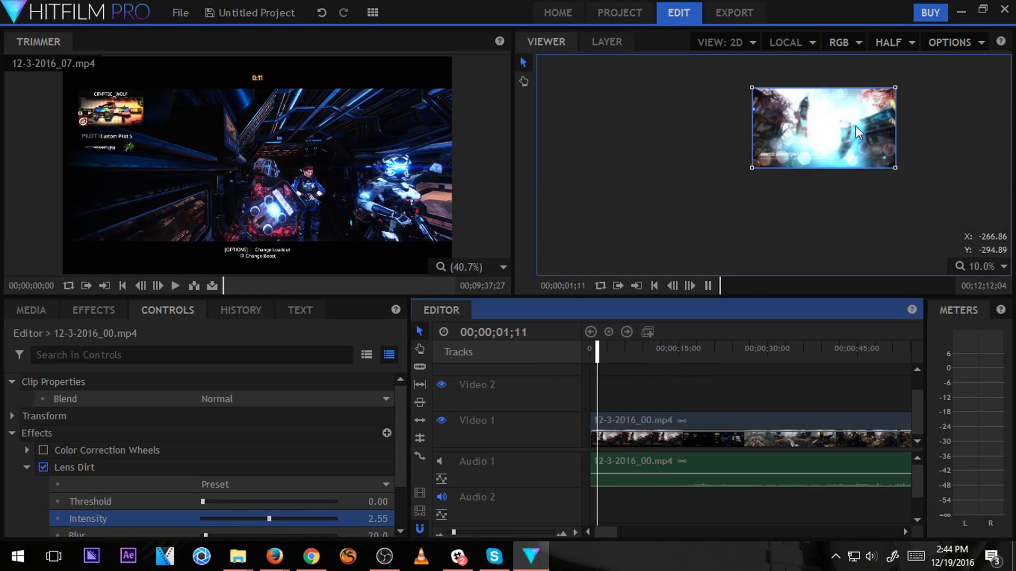
scroll(855, 126, up, 2)
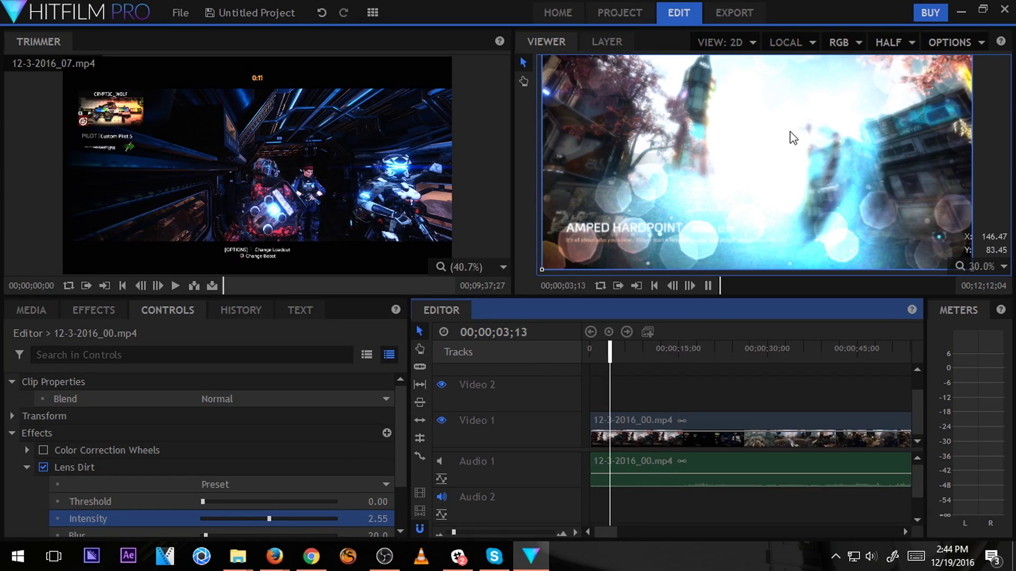
scroll(743, 183, down, 2)
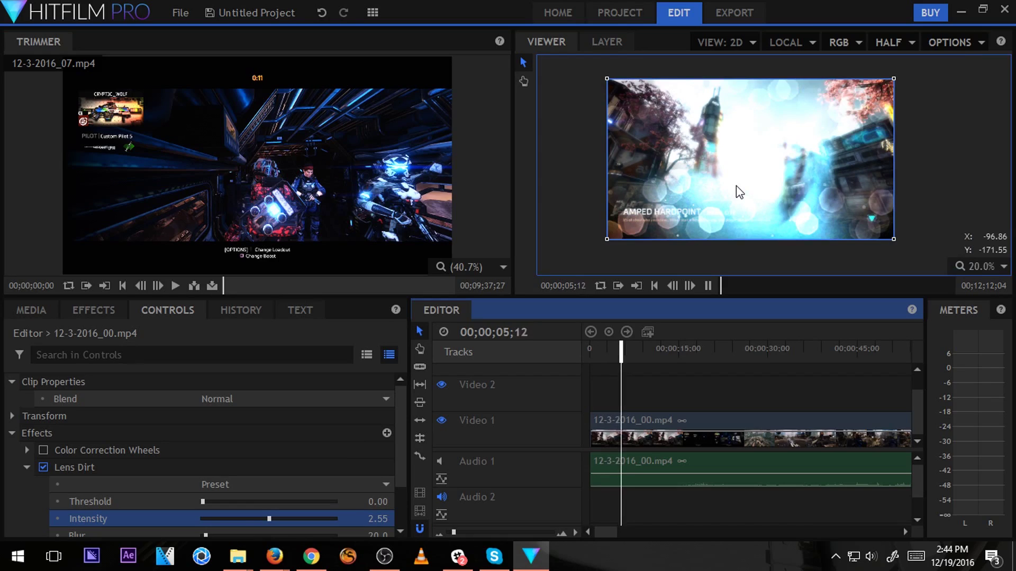
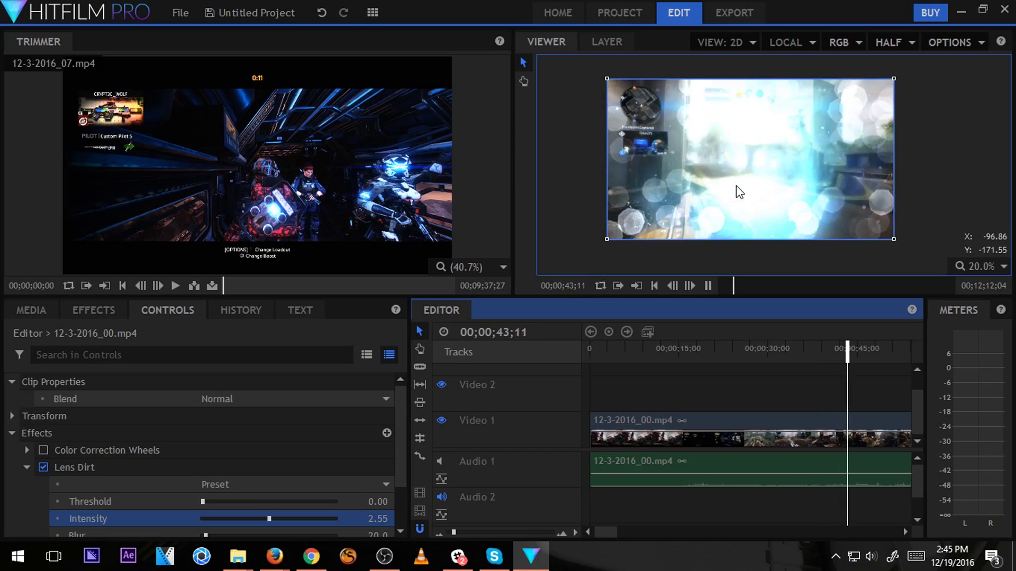
key(space)
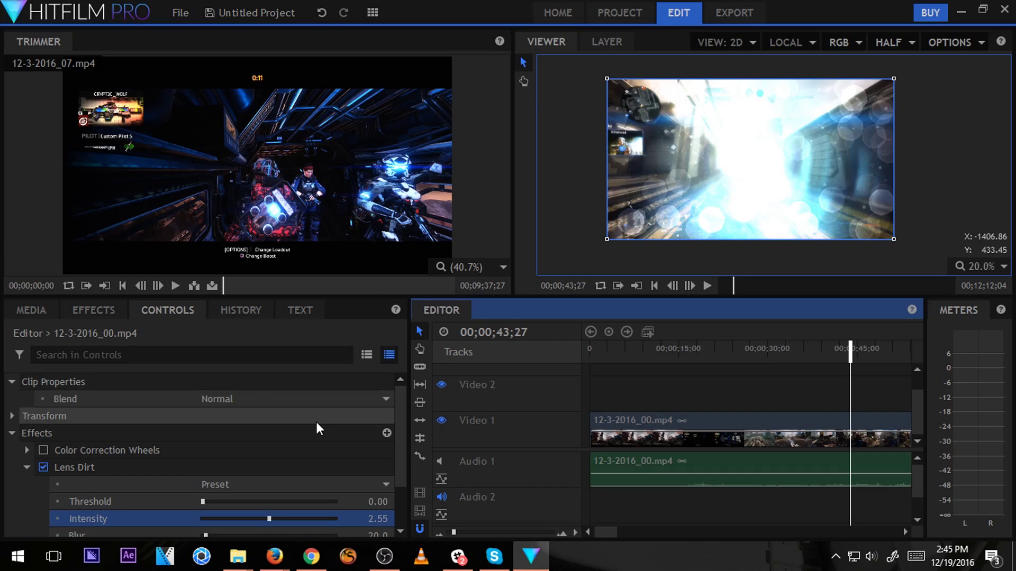
Set the Lens Dirt effect's Dirt Map Seed to 5,900, and try its Blend mode as Add before choosing Overlay.
scroll(304, 458, down, 1)
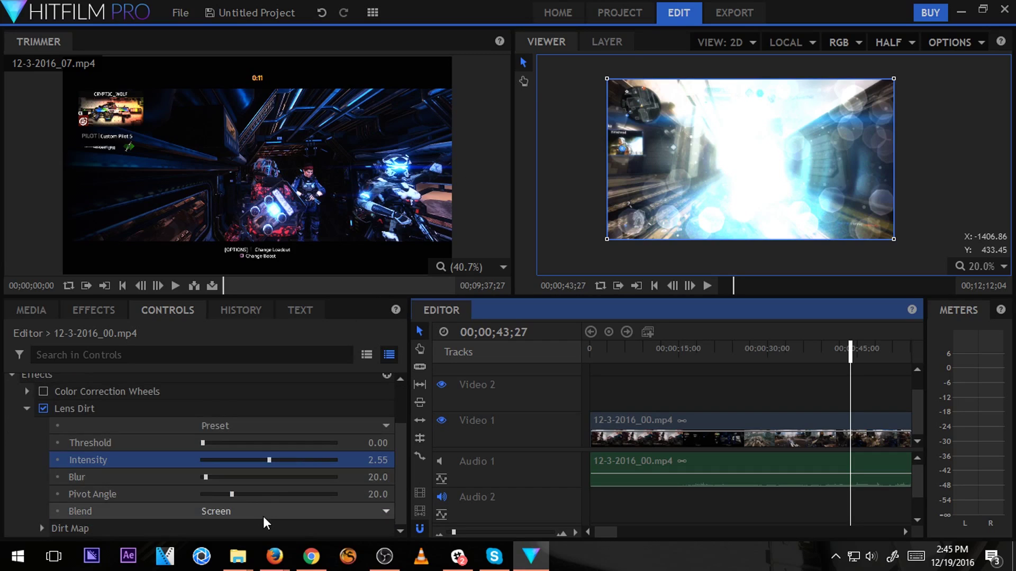
click(41, 528)
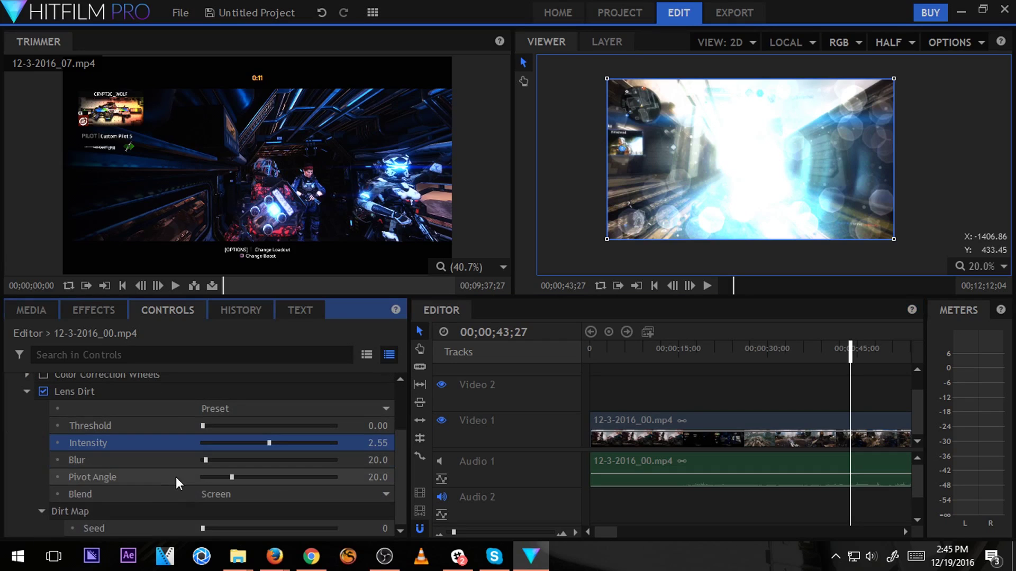
drag(211, 525, 286, 529)
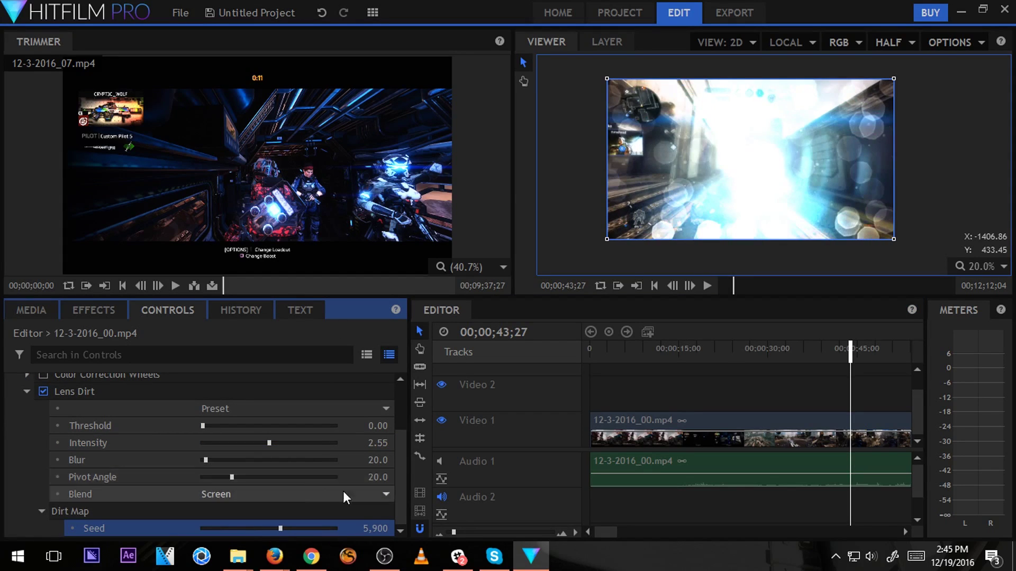
click(266, 492)
click(253, 297)
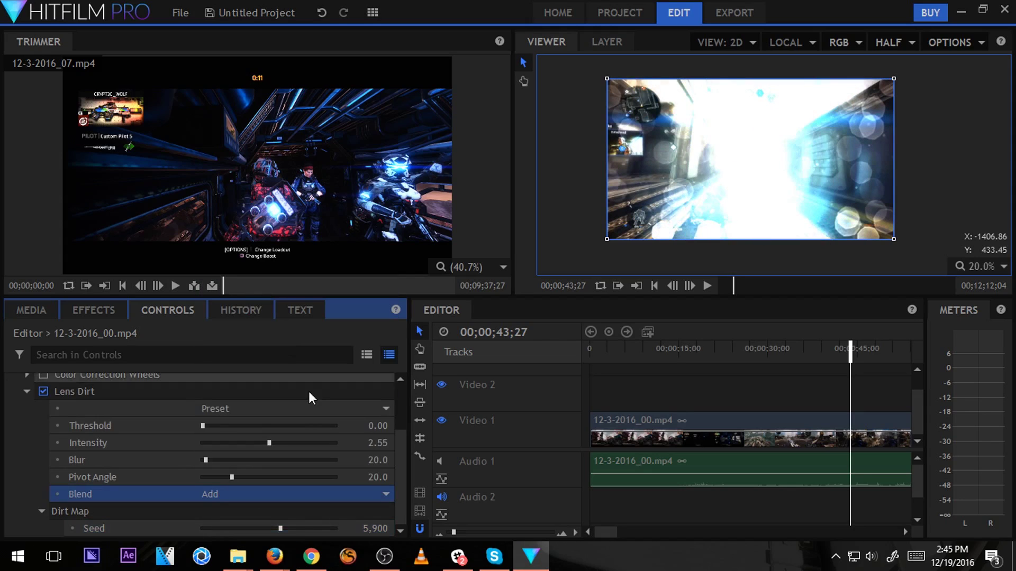
click(298, 496)
click(277, 427)
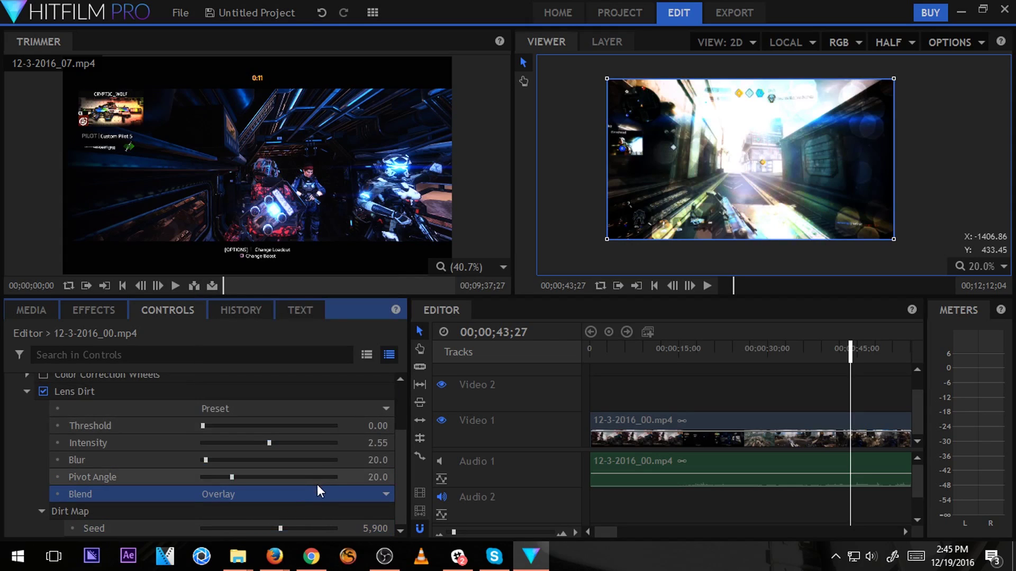
Delete the Lens Dirt effect from the gameplay clip and add Anamorphic Lens Flare from the Lights & Flares category.
click(99, 390)
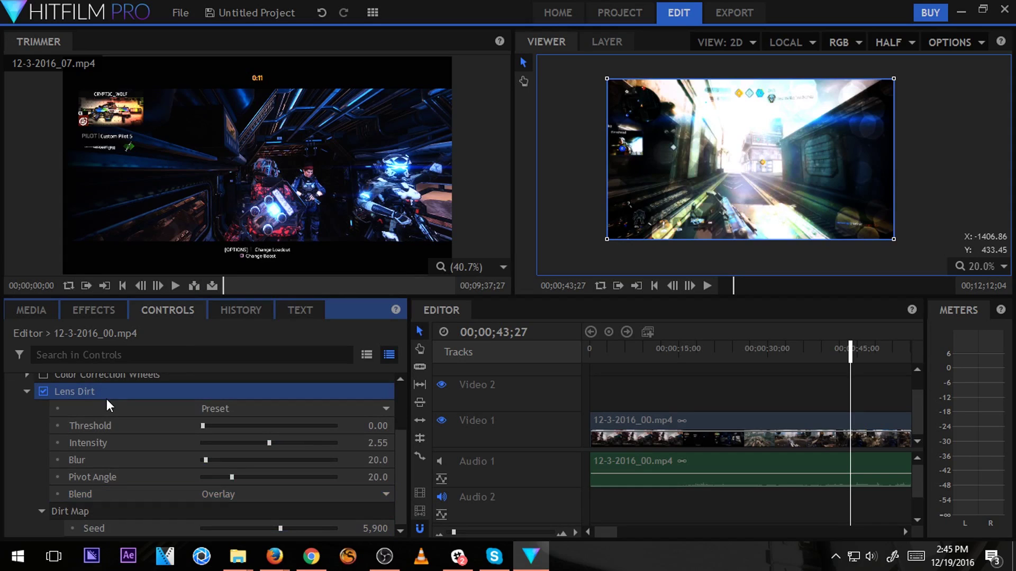
key(Delete)
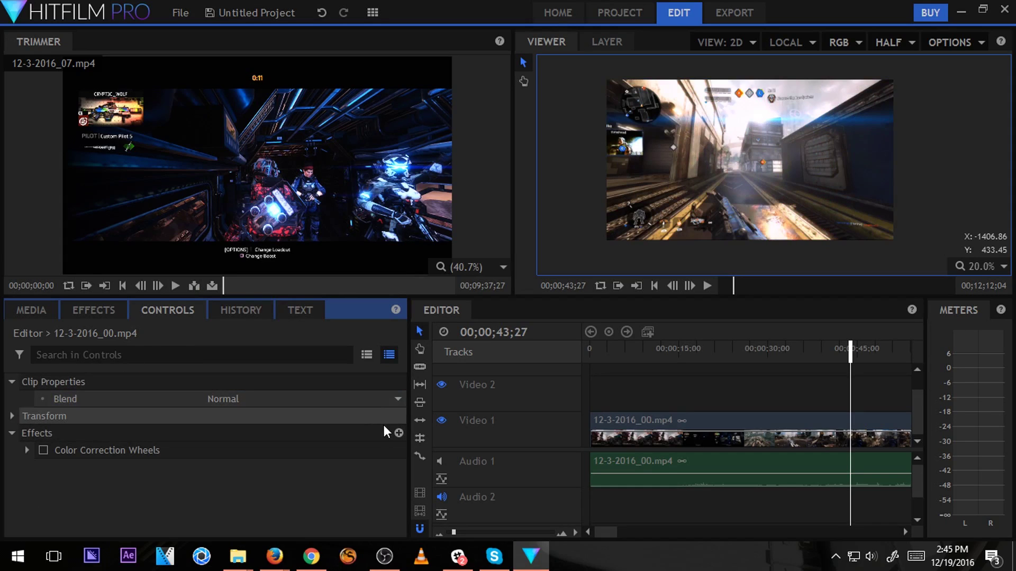
click(399, 433)
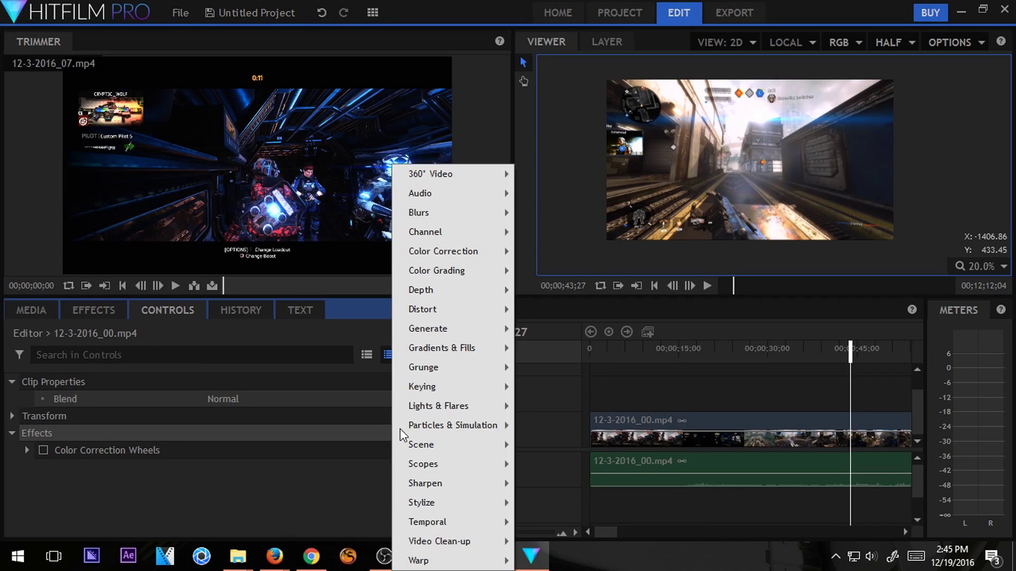
mouse_move(399, 430)
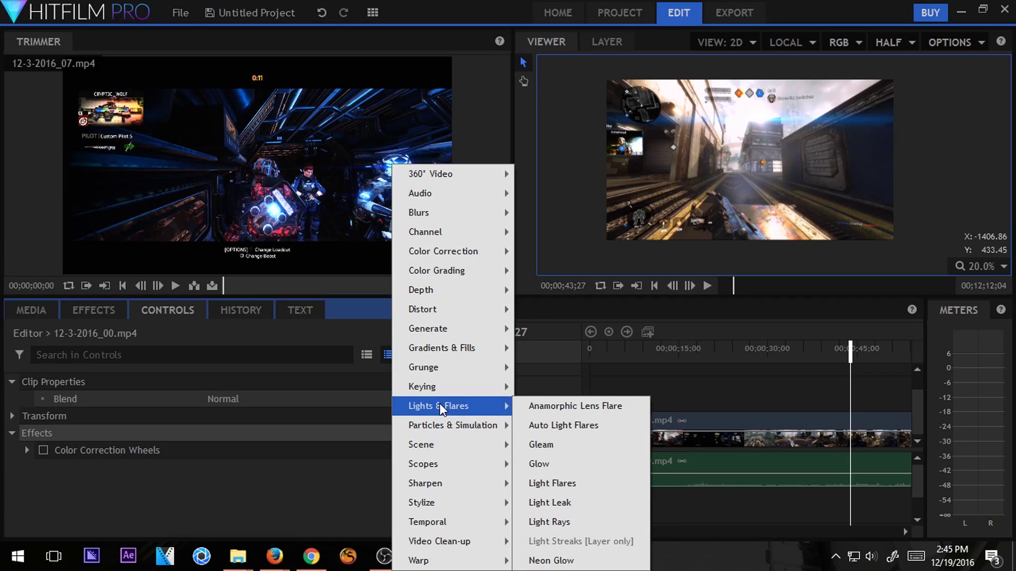
click(617, 408)
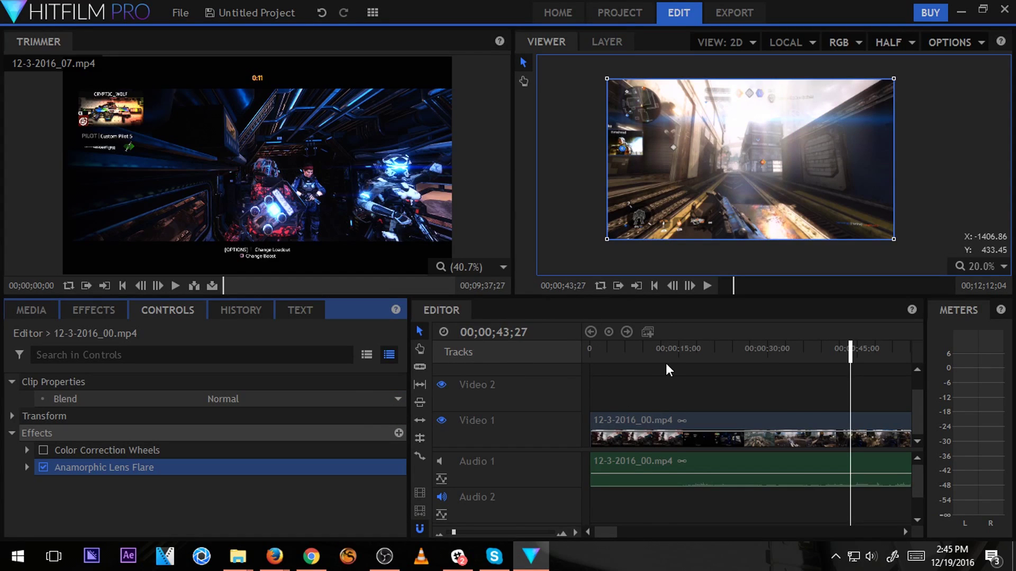
Compare the clip with Anamorphic Lens Flare off and on, trying Blur Flare at 500.00 px and 0.00 px before setting 10.00 px.
click(43, 468)
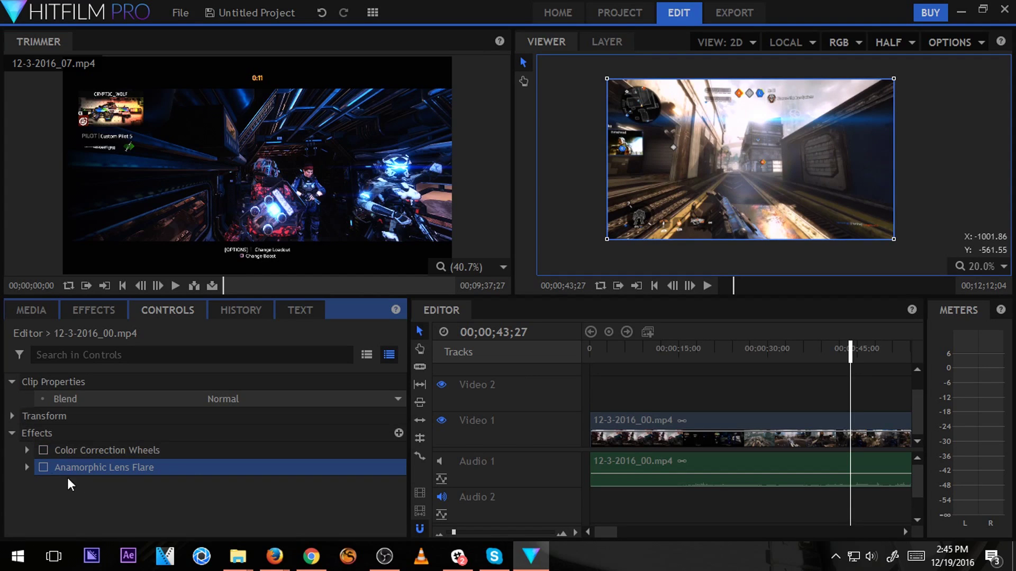
click(44, 467)
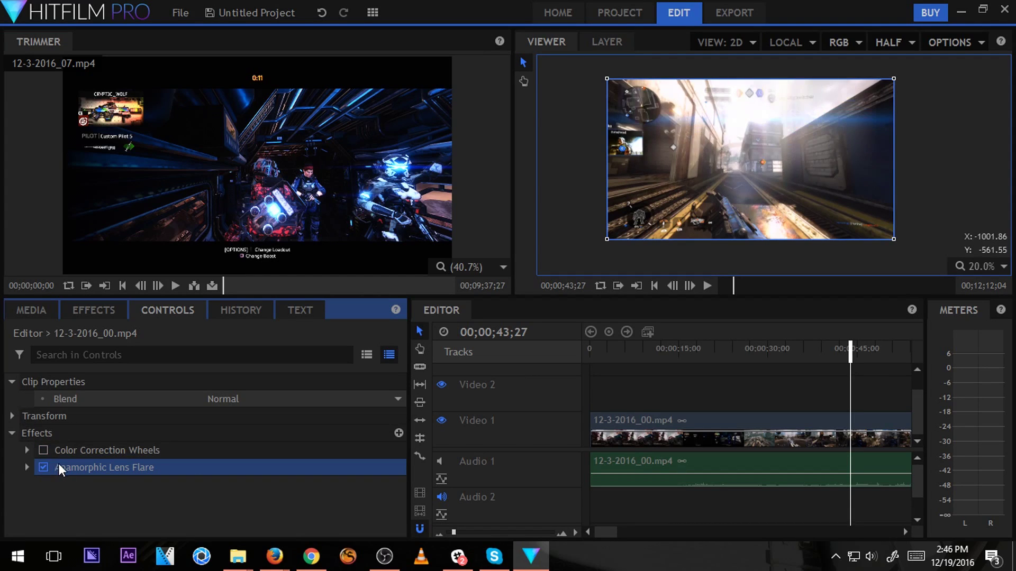
click(26, 467)
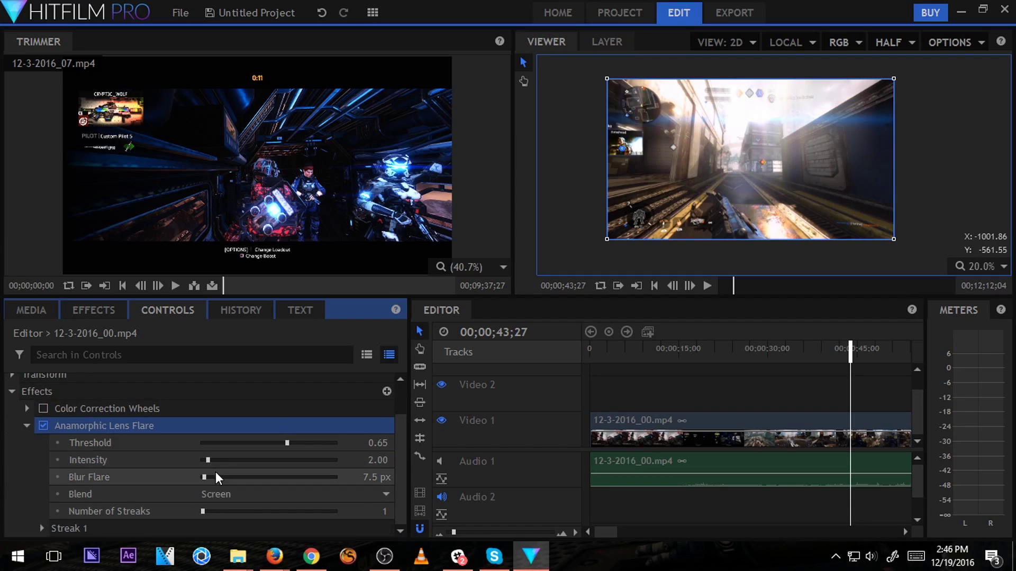
drag(204, 478, 455, 468)
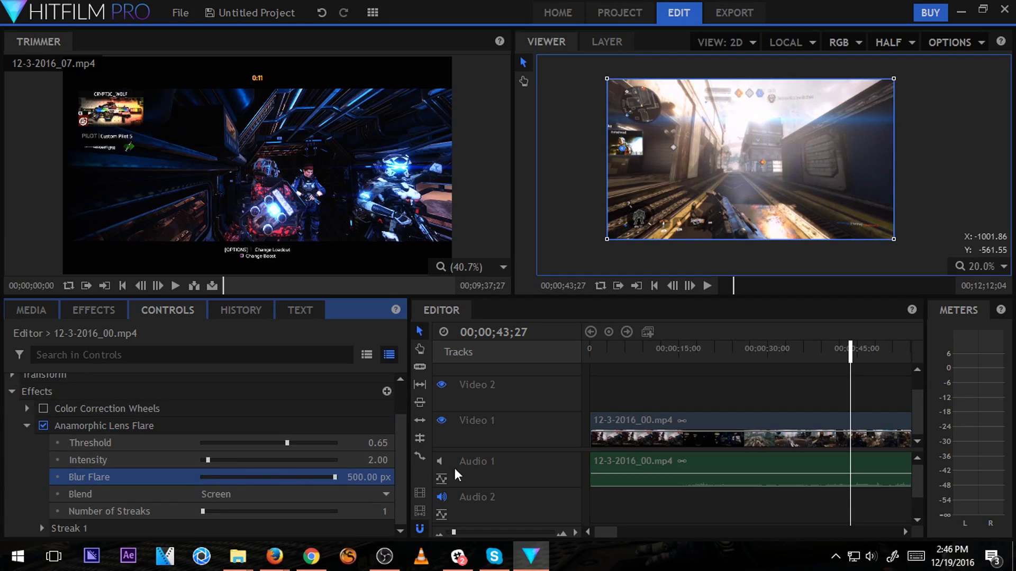
drag(312, 476, 100, 492)
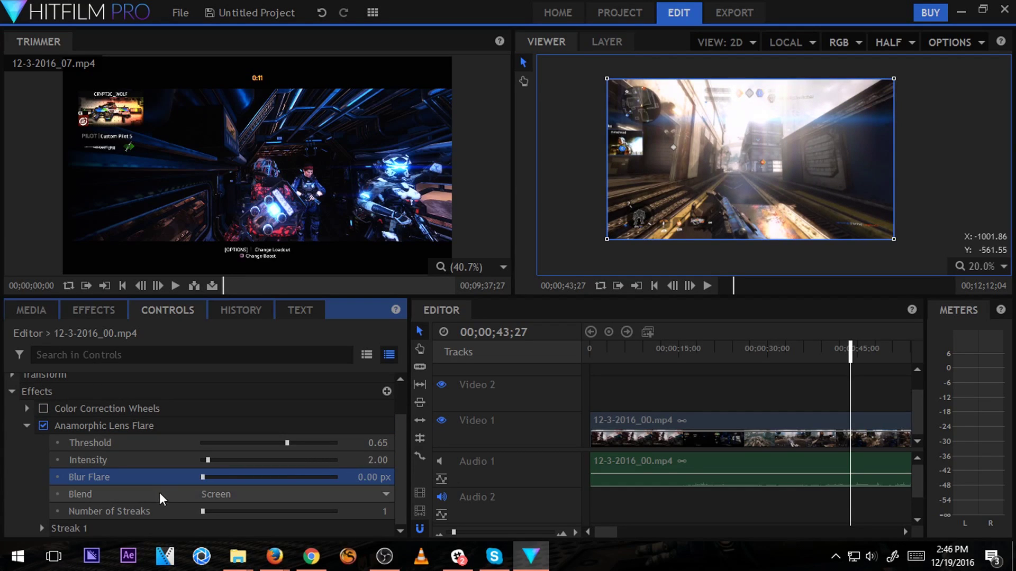
click(44, 425)
click(43, 426)
Test the Anamorphic Lens Flare's Number of Streaks and Intensity, and set its Threshold to 0.95.
mouse_move(205, 511)
mouse_down()
mouse_move(271, 509)
mouse_move(211, 519)
mouse_up()
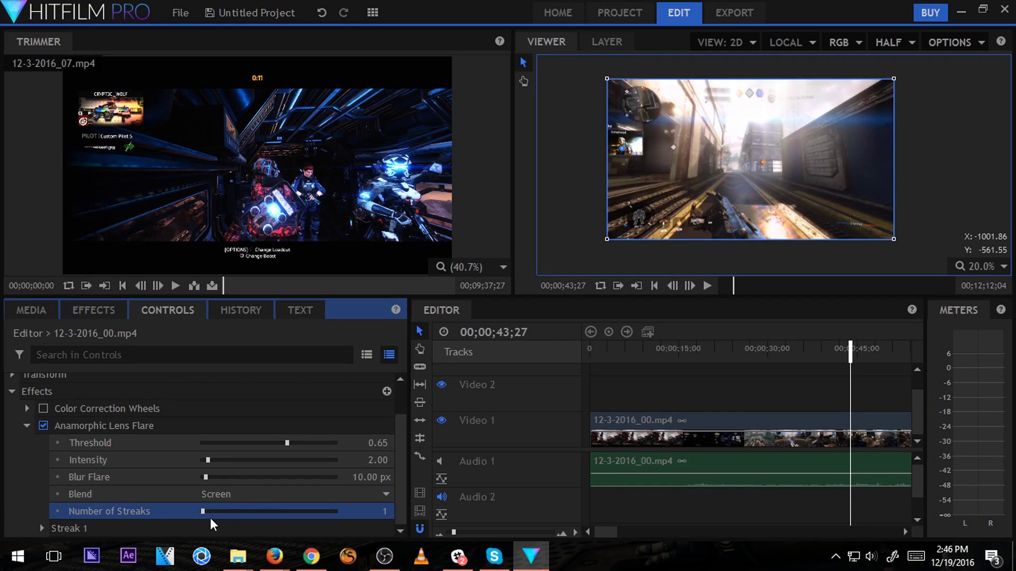
mouse_move(205, 459)
mouse_down()
mouse_move(290, 465)
mouse_move(201, 465)
mouse_up()
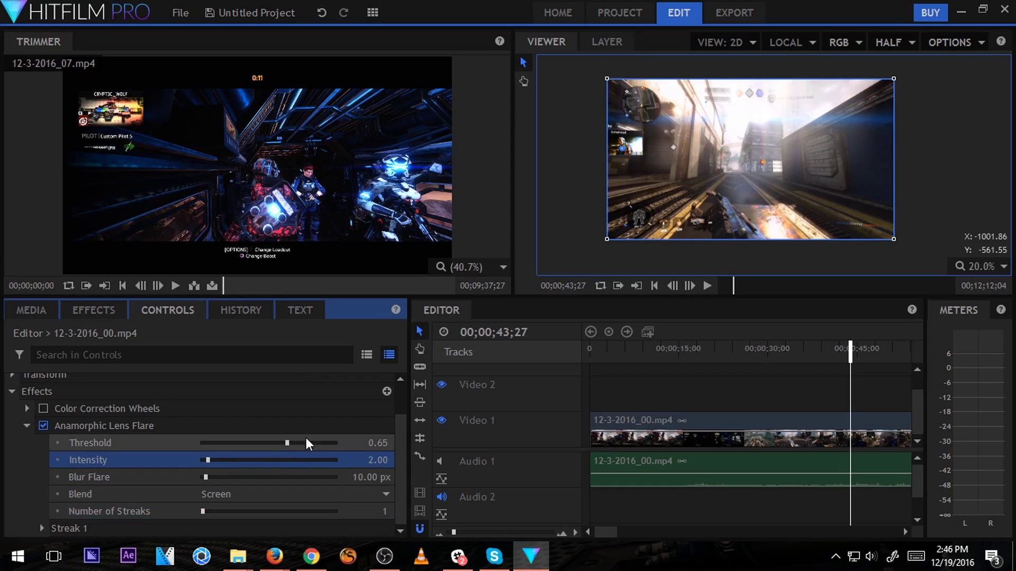
drag(287, 445, 328, 440)
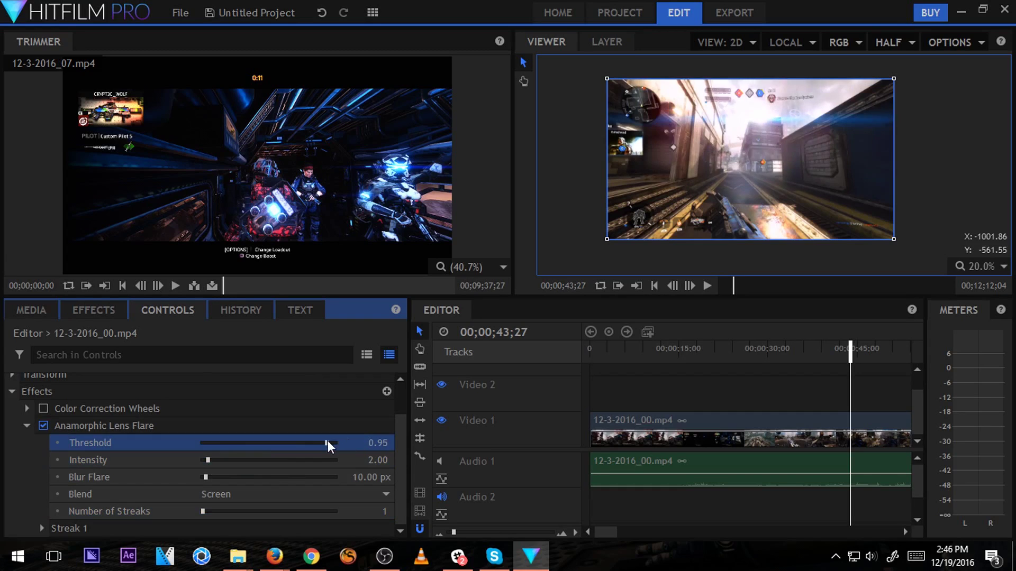
Play the gameplay clip up to 00;00;33;01 to review the flare, and delete the Anamorphic Lens Flare effect.
drag(808, 351, 697, 353)
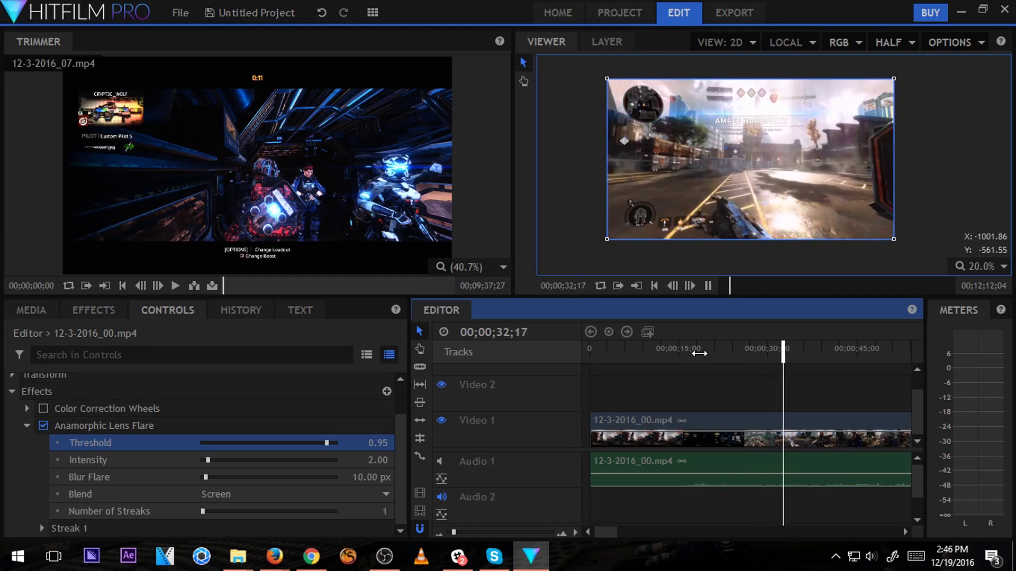
key(space)
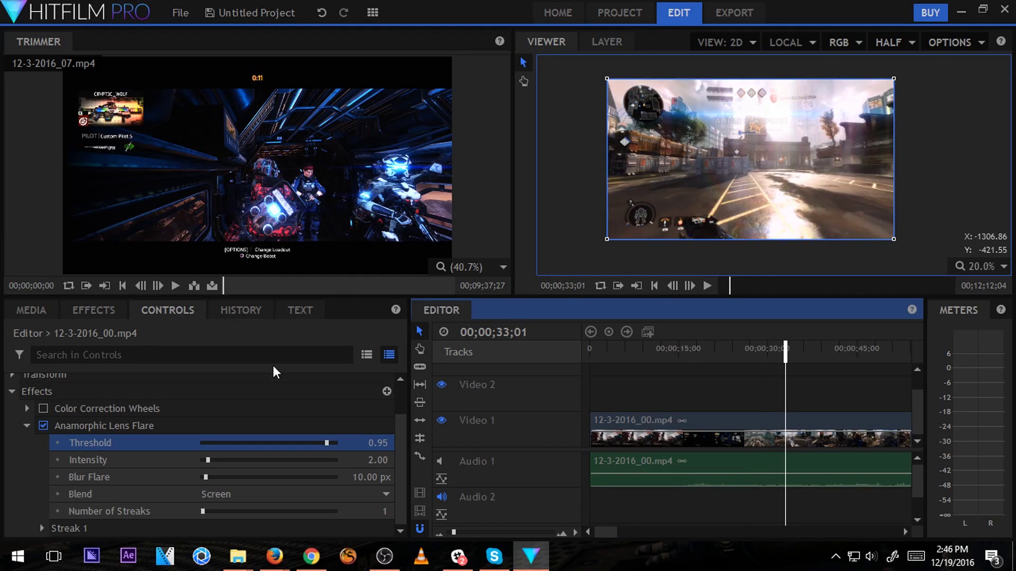
click(82, 423)
key(Delete)
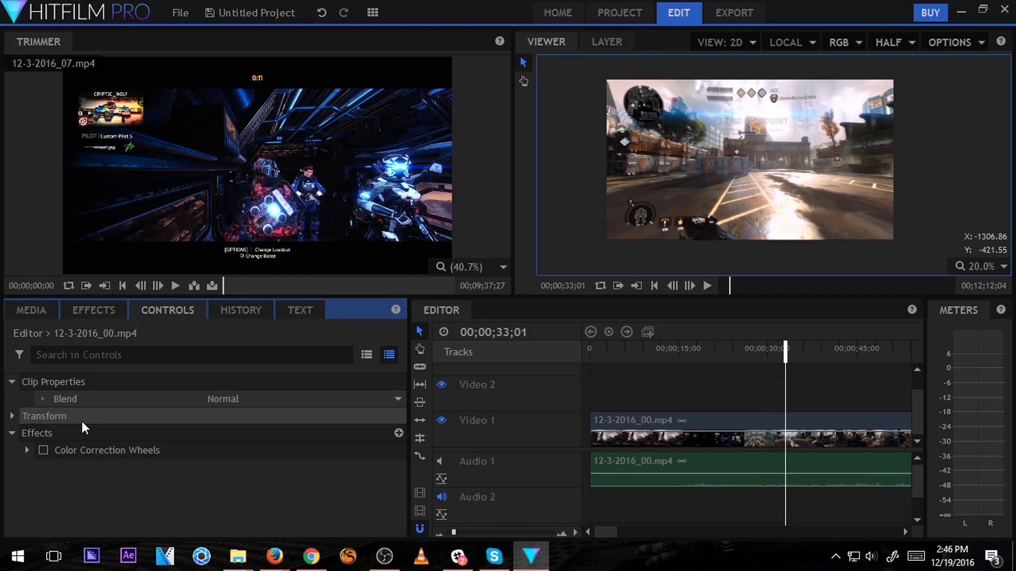
Try the Day For Night effect from the Color Grading category on the gameplay clip and remove it.
click(398, 433)
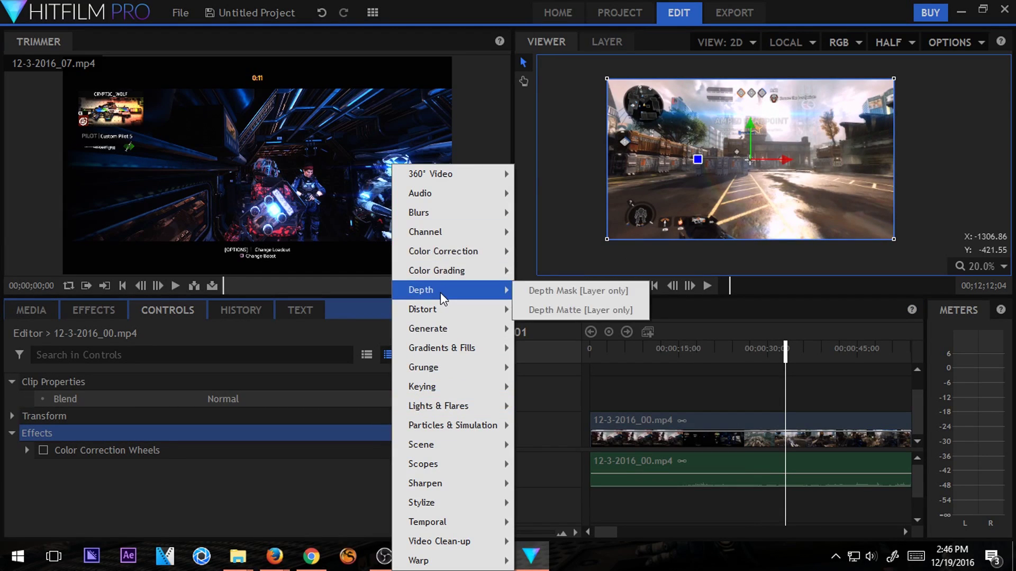
mouse_move(448, 276)
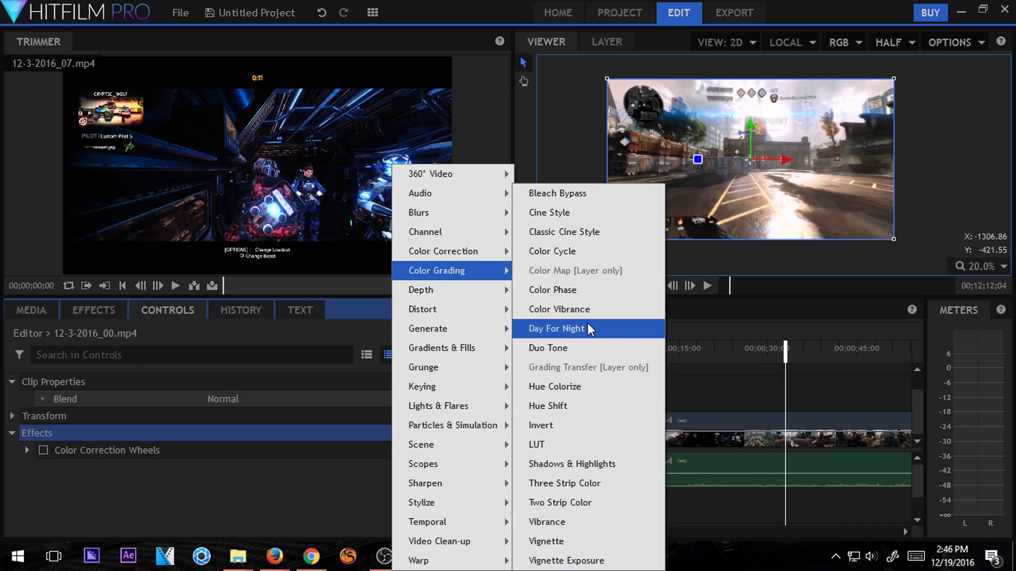
click(587, 339)
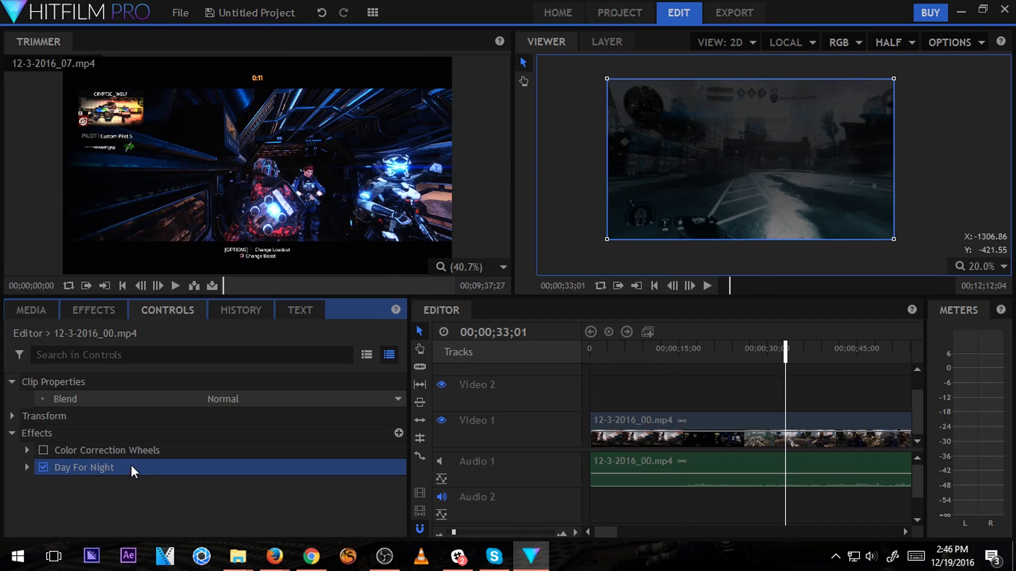
key(Delete)
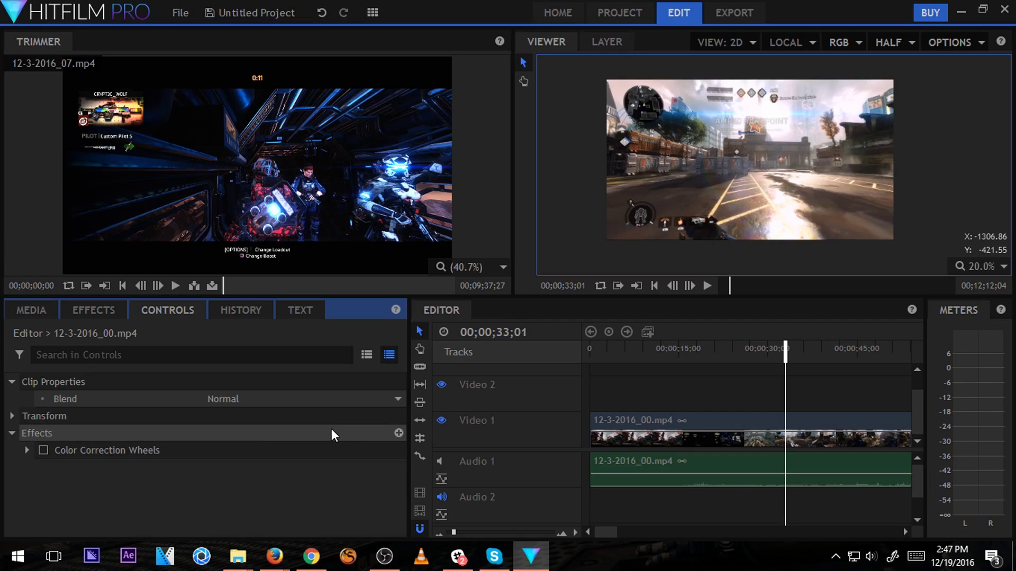
Add the 360° Video Transform effect from the 360° Video category to the gameplay clip and expand its settings.
click(399, 432)
mouse_move(501, 198)
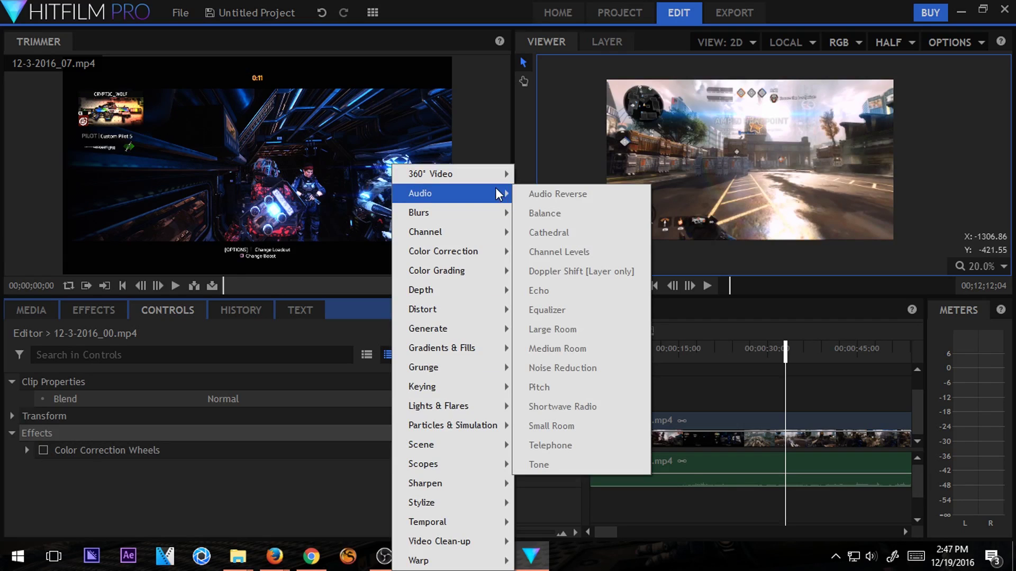
mouse_move(487, 177)
click(568, 198)
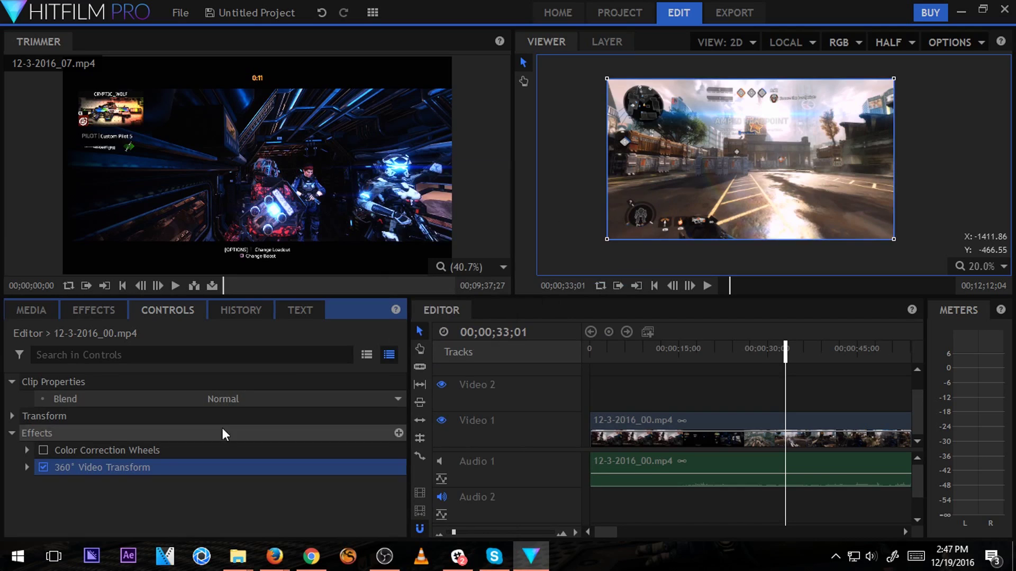
click(27, 468)
scroll(179, 476, down, 2)
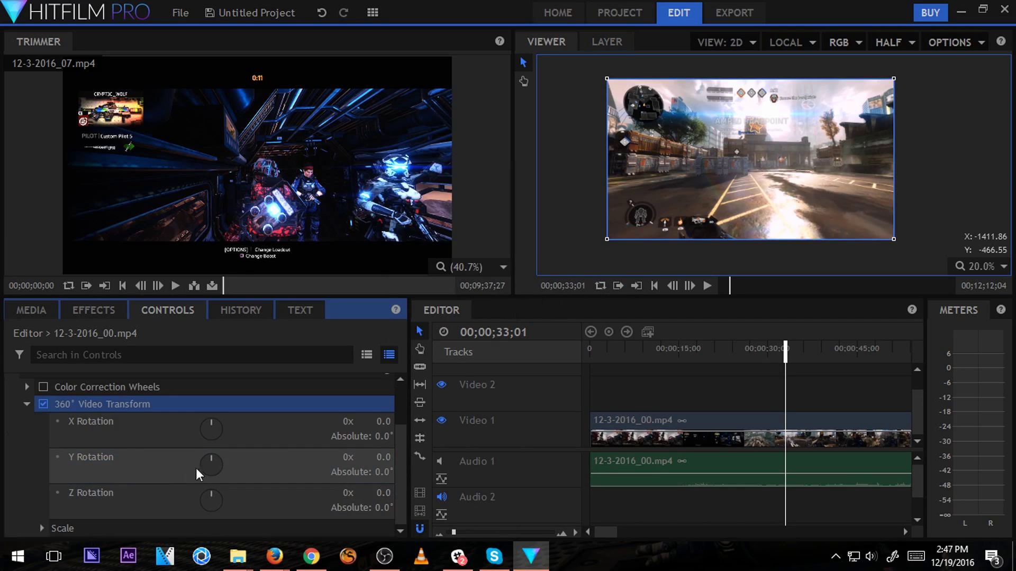
Set the 360° Video Transform's X Rotation to -7.0° and Y Rotation to 355.0°, and select the effect.
drag(216, 437, 210, 415)
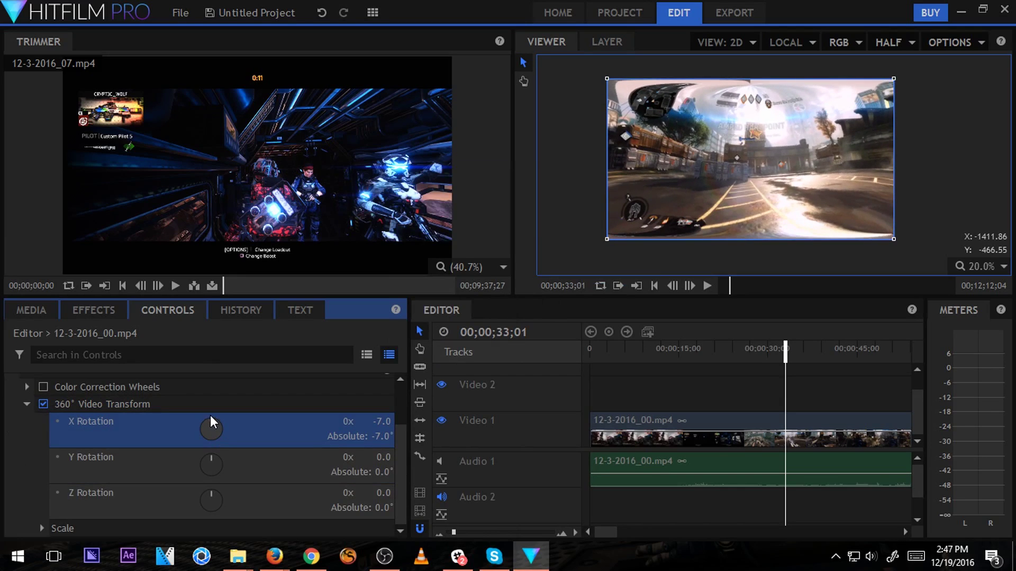
mouse_move(211, 461)
mouse_down()
mouse_move(233, 459)
mouse_move(210, 449)
mouse_up()
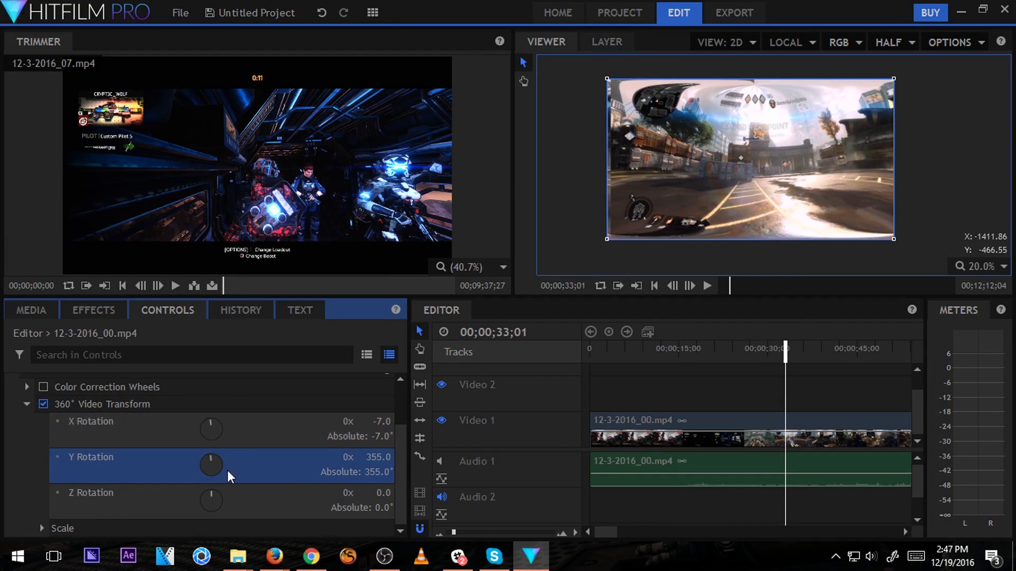
scroll(226, 471, up, 3)
click(65, 467)
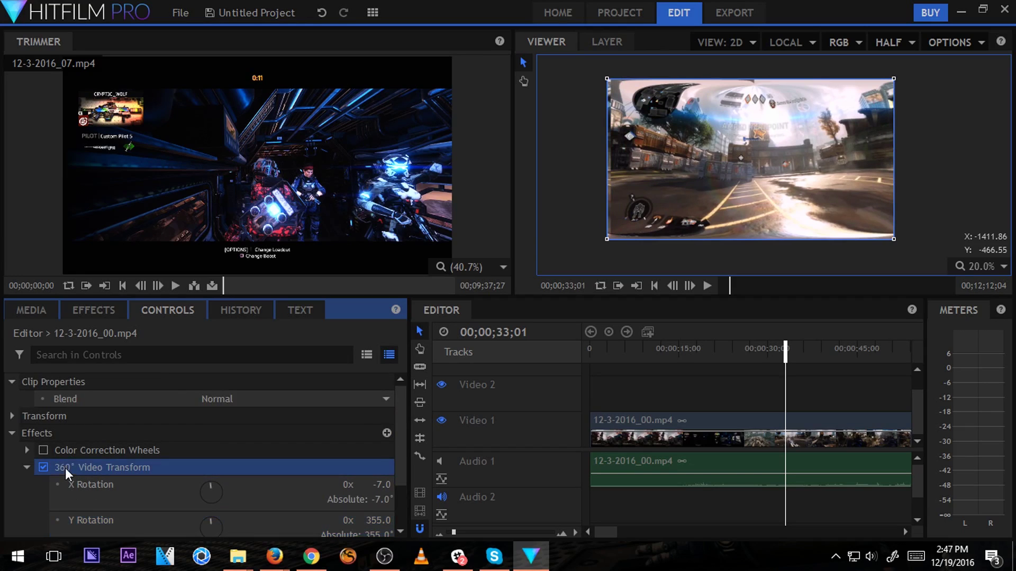
Remove the 360° Video Transform effect from the 12-3-2016_00.mp4 clip.
key(Delete)
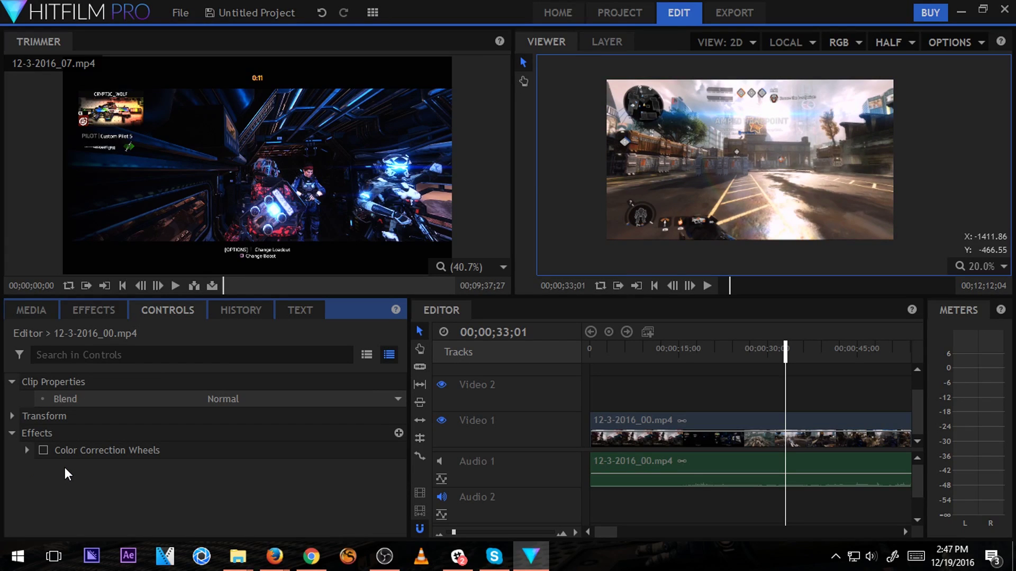
click(383, 557)
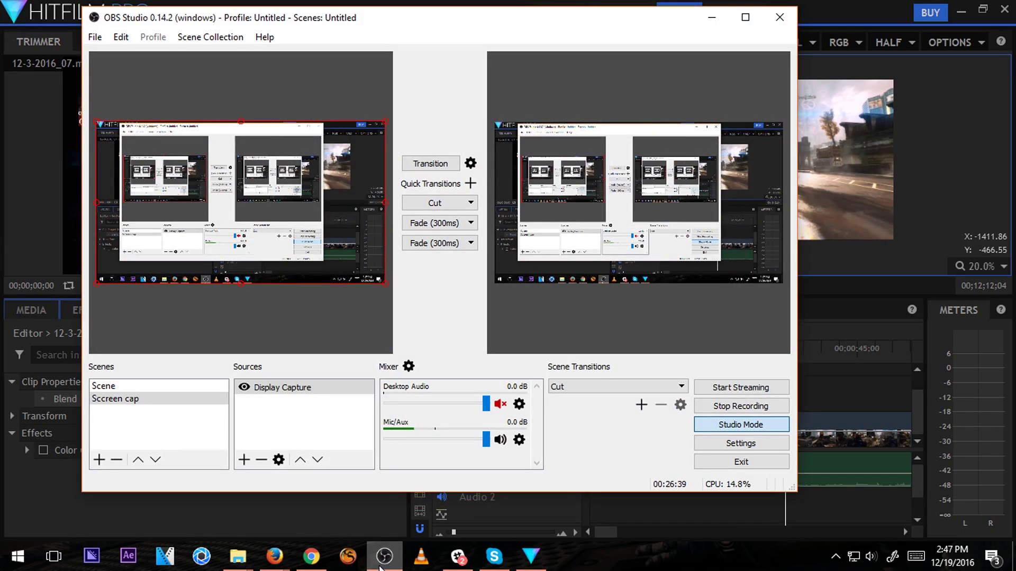
click(380, 565)
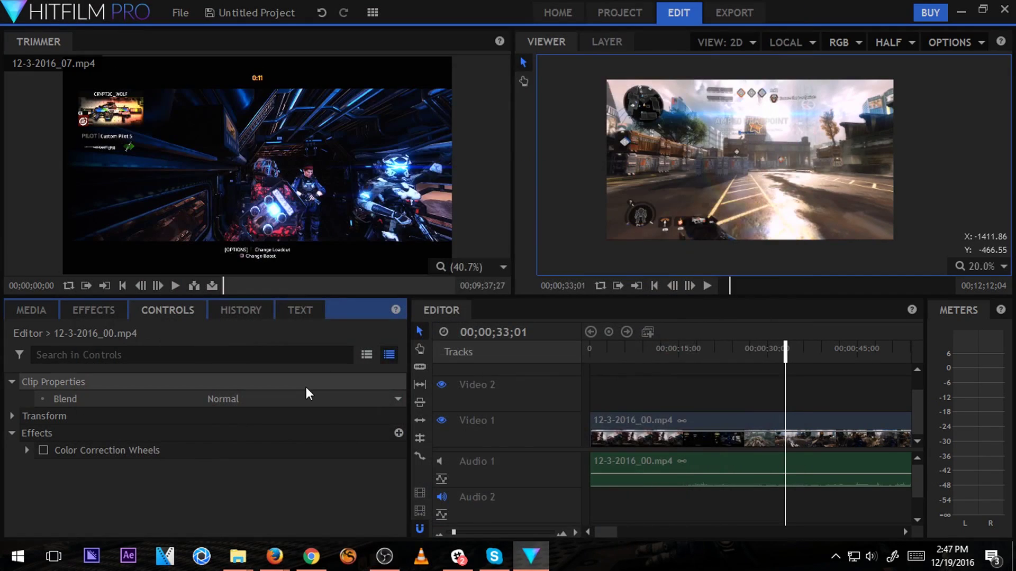
Try to add the Grunge category's Shake effect to the 12-3-2016_00.mp4 clip, and decline sending the crash report.
click(399, 432)
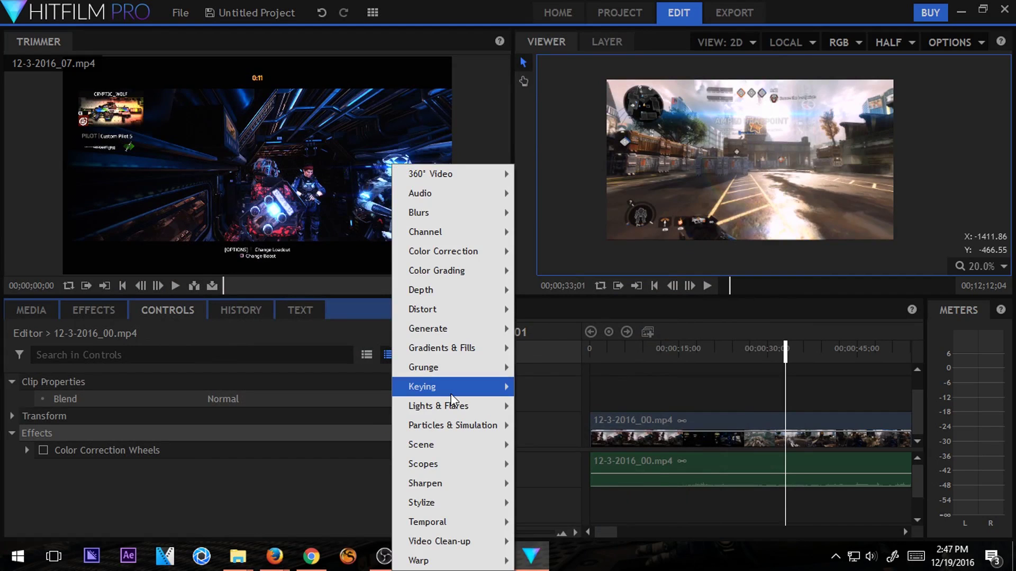
mouse_move(450, 395)
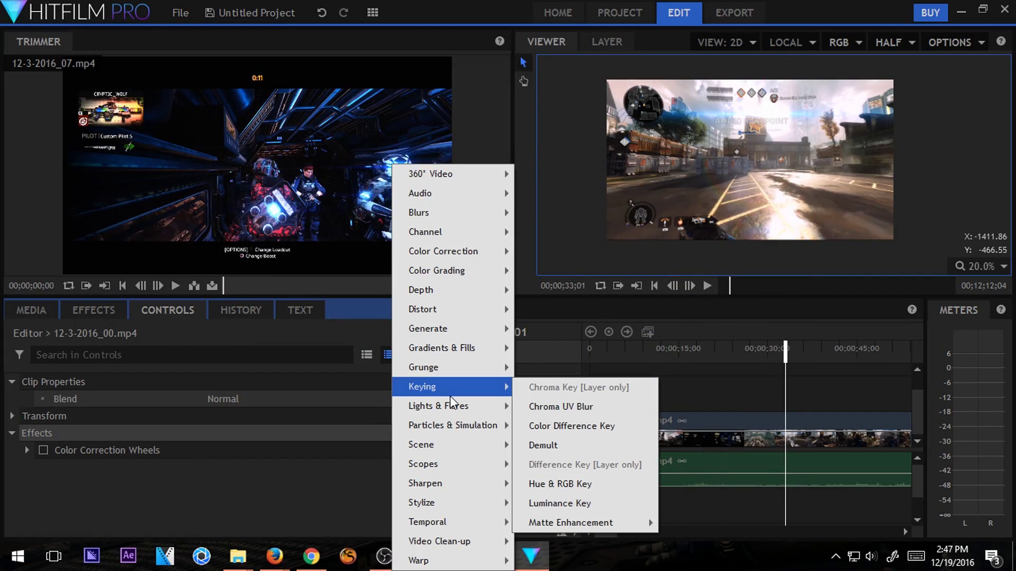
mouse_move(633, 524)
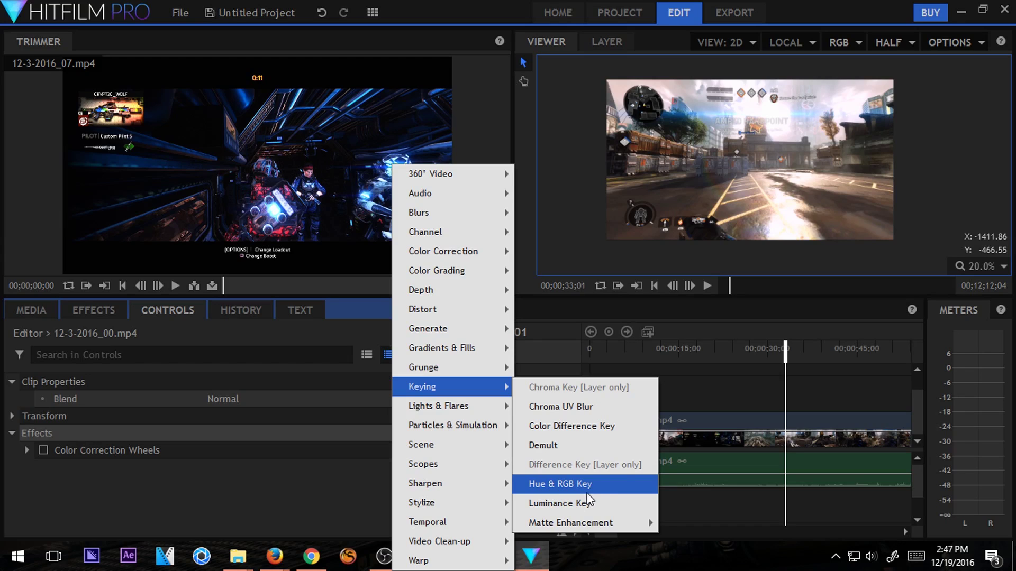
mouse_move(461, 354)
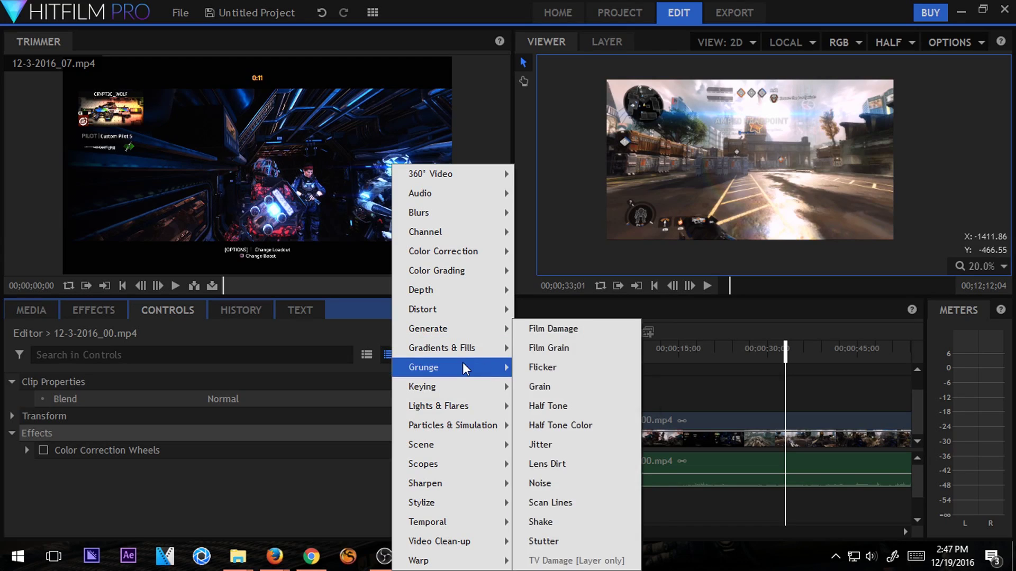
click(561, 529)
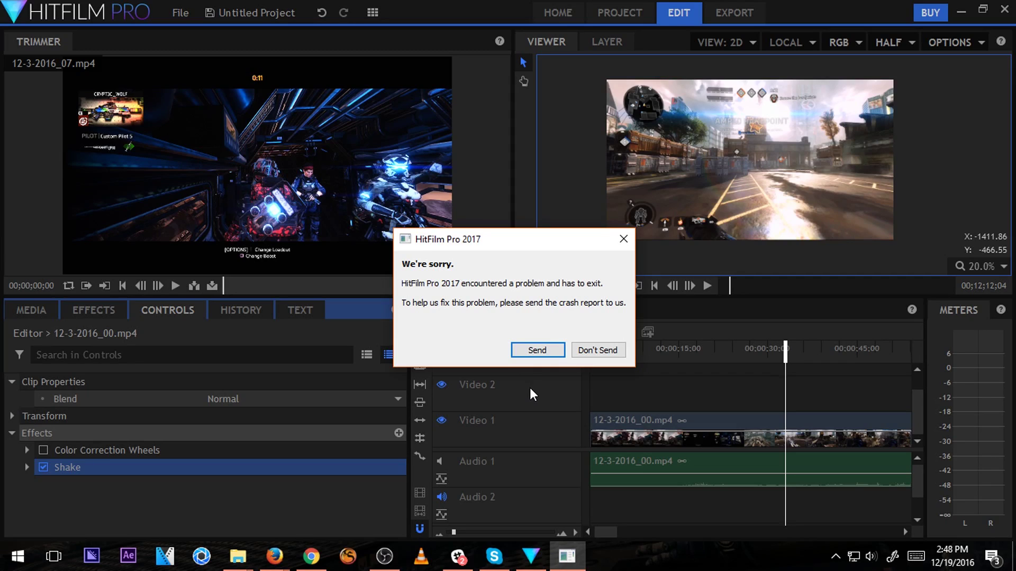
click(597, 351)
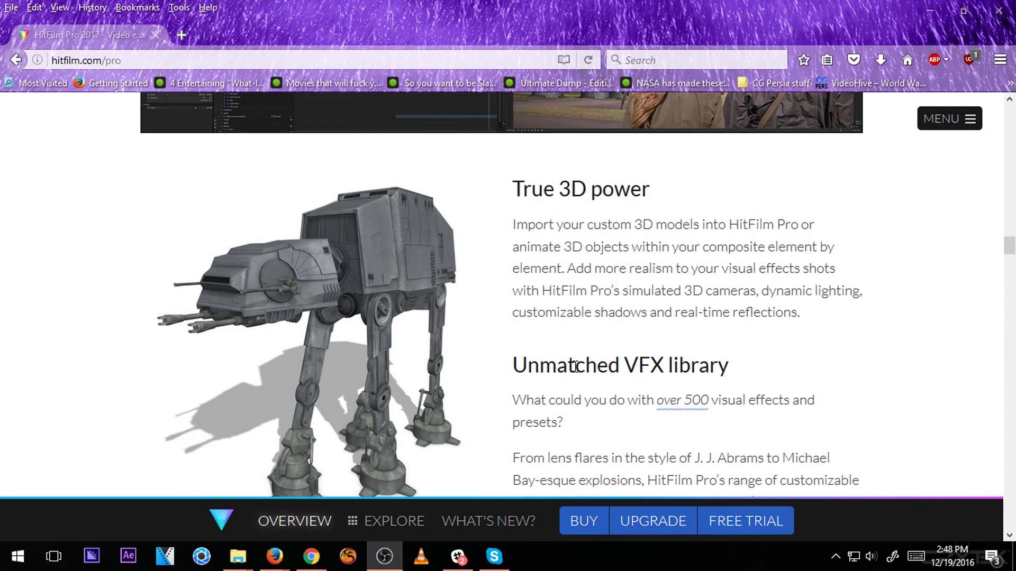
Minimize the browser and relaunch HitFilm Pro 2017 from the desktop as administrator.
click(384, 553)
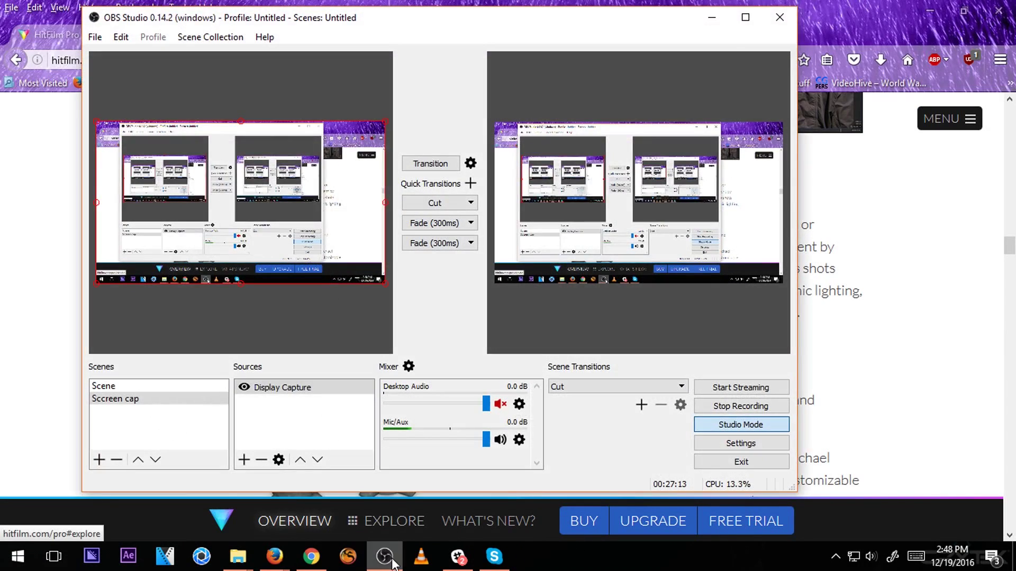
click(384, 553)
click(930, 11)
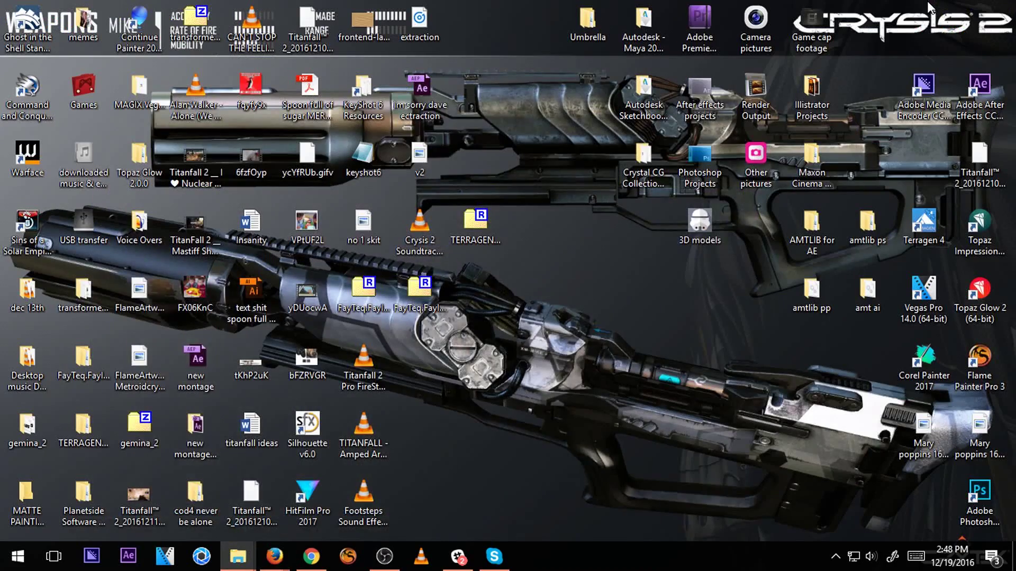
right_click(286, 503)
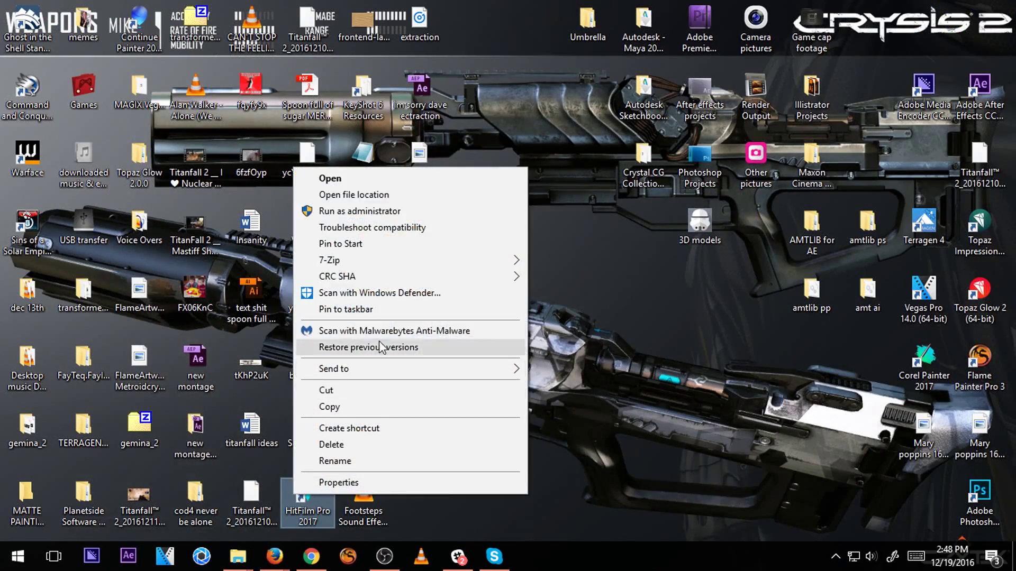
click(430, 211)
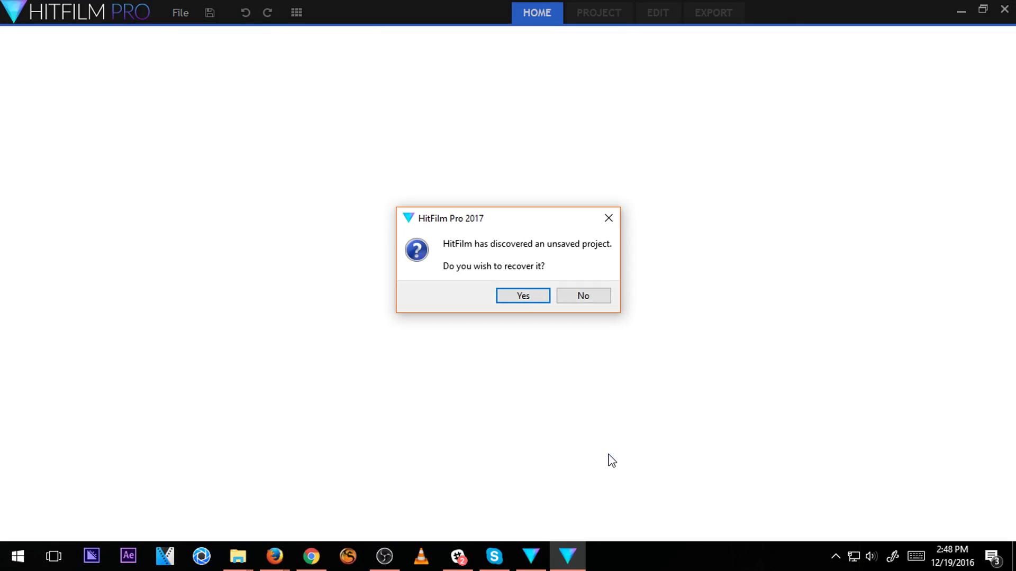
Recover the unsaved project, allowing firewall access on private networks, and save it to the Desktop as "youtube test".
key(Return)
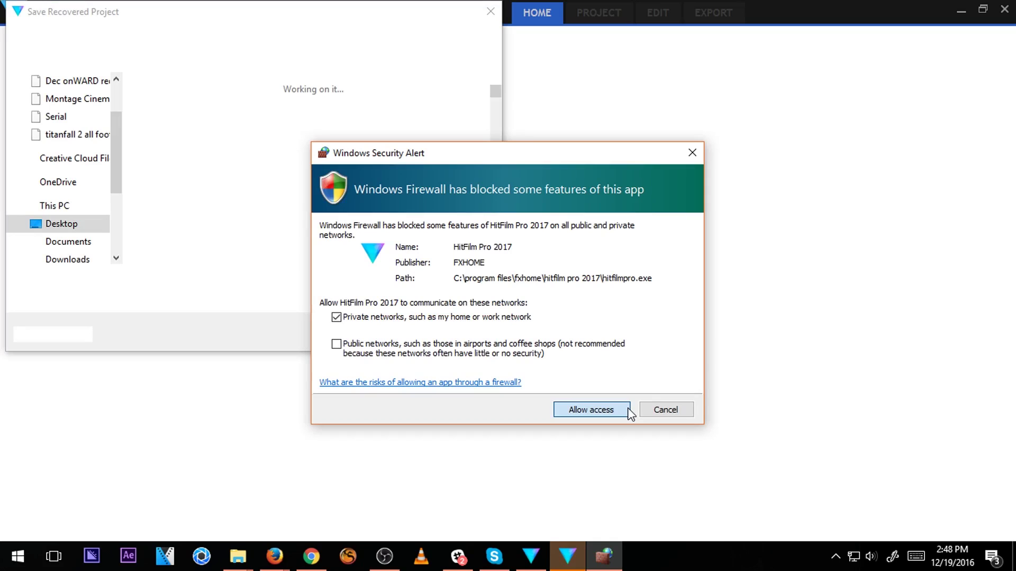
click(628, 411)
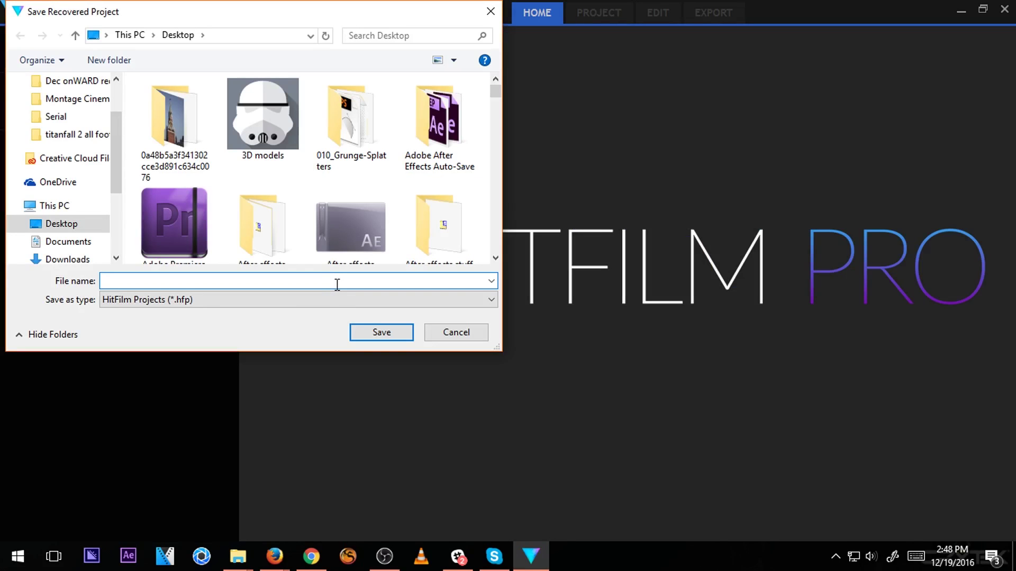
text(youtbue tg)
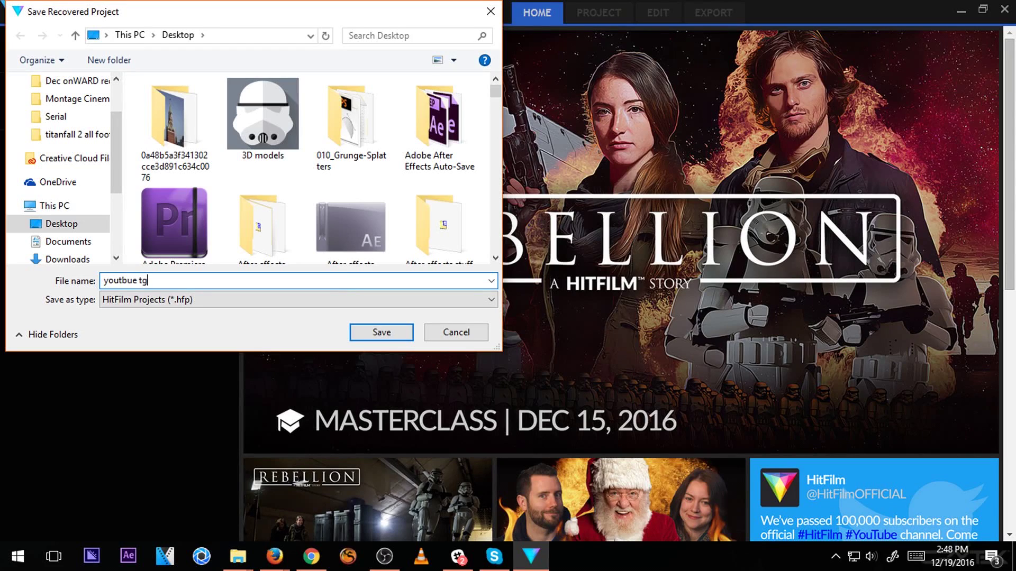
key(BackSpace)
key(BackSpace)
key(BackSpace)
key(BackSpace)
key(BackSpace)
key(BackSpace)
text(ube tut)
key(Return)
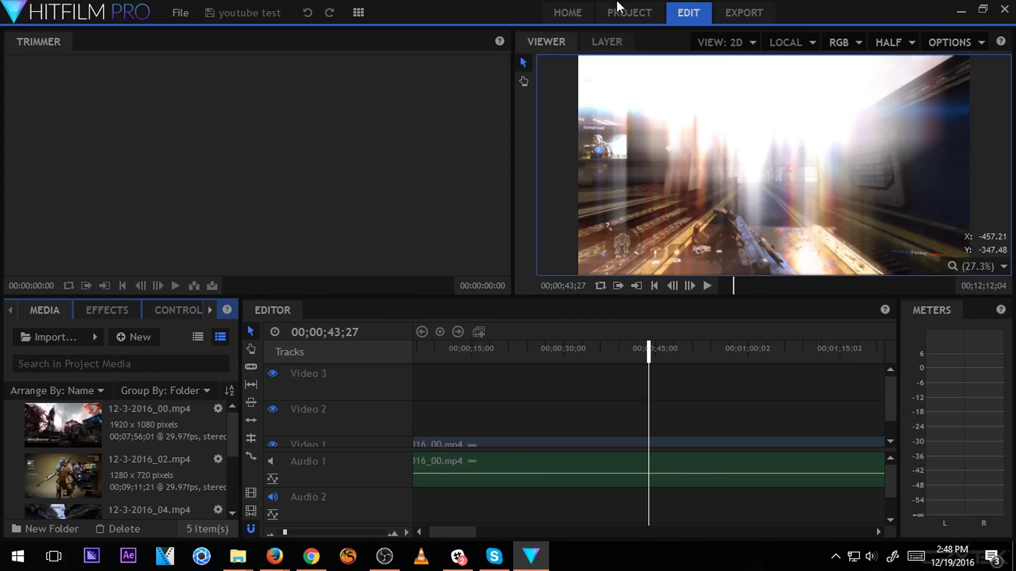
Open the Rebellion masterclass web page from the home screen and look through its tutorial sections.
click(579, 8)
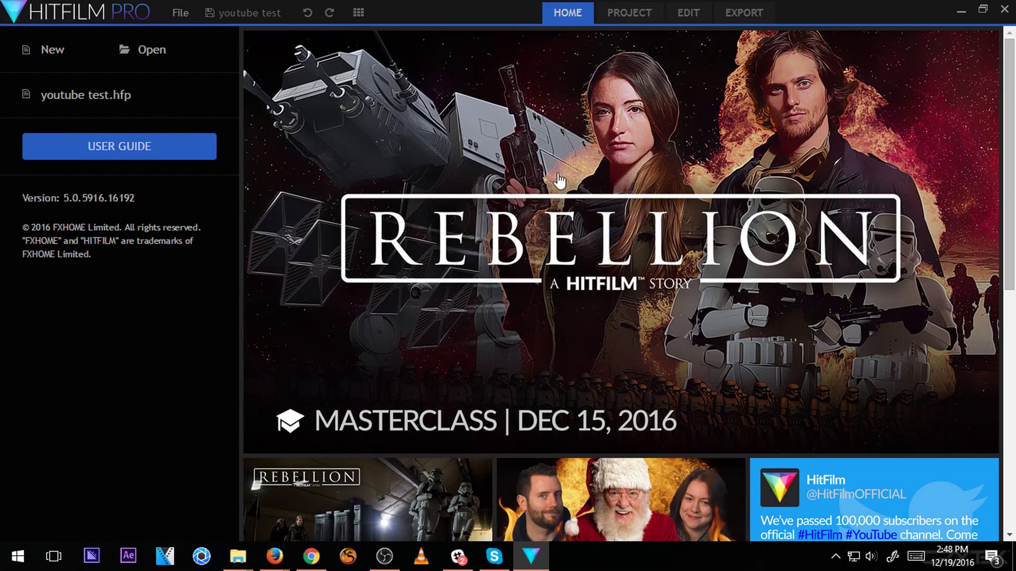
click(532, 279)
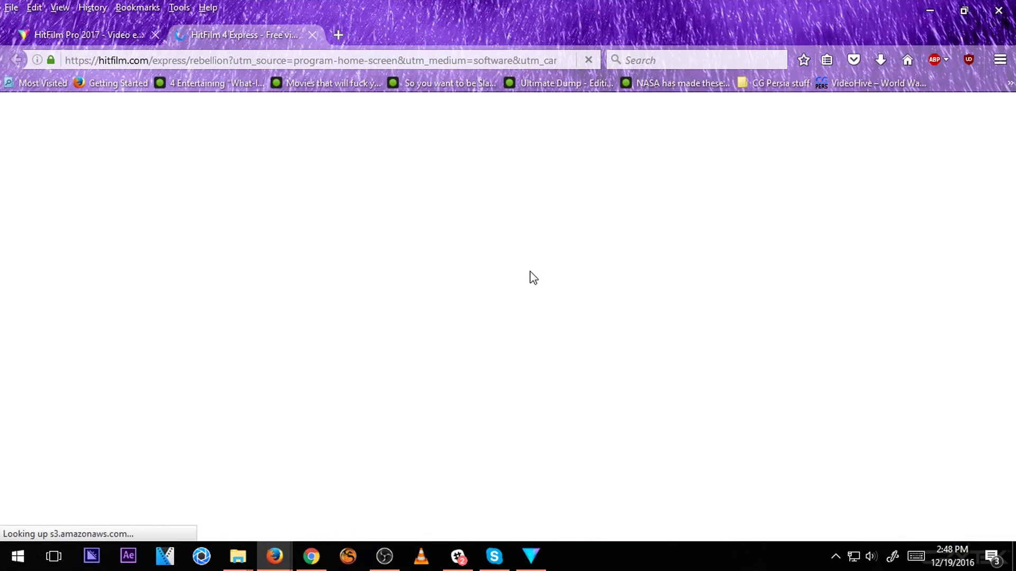
scroll(512, 324, down, 3)
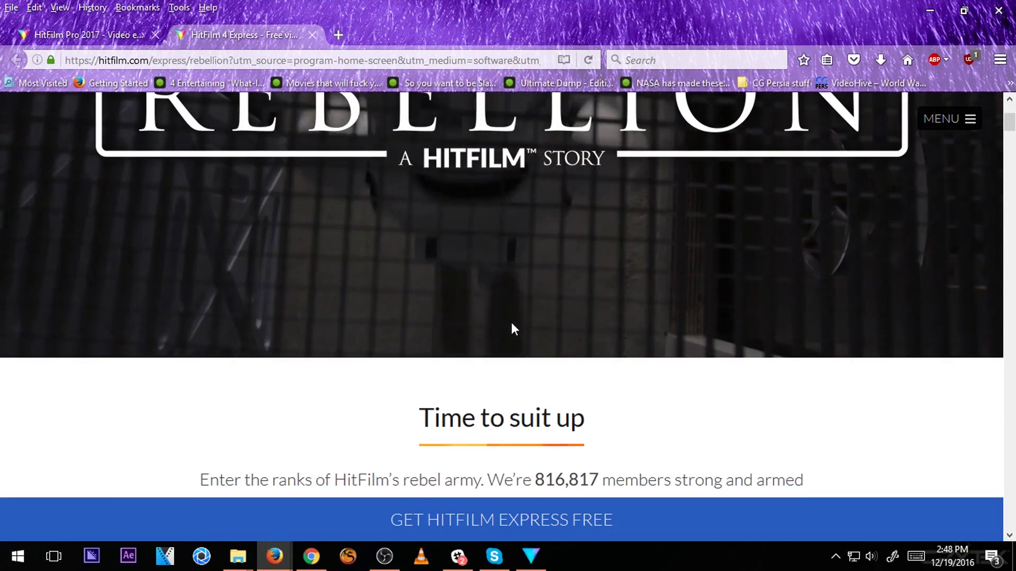
scroll(508, 320, up, 3)
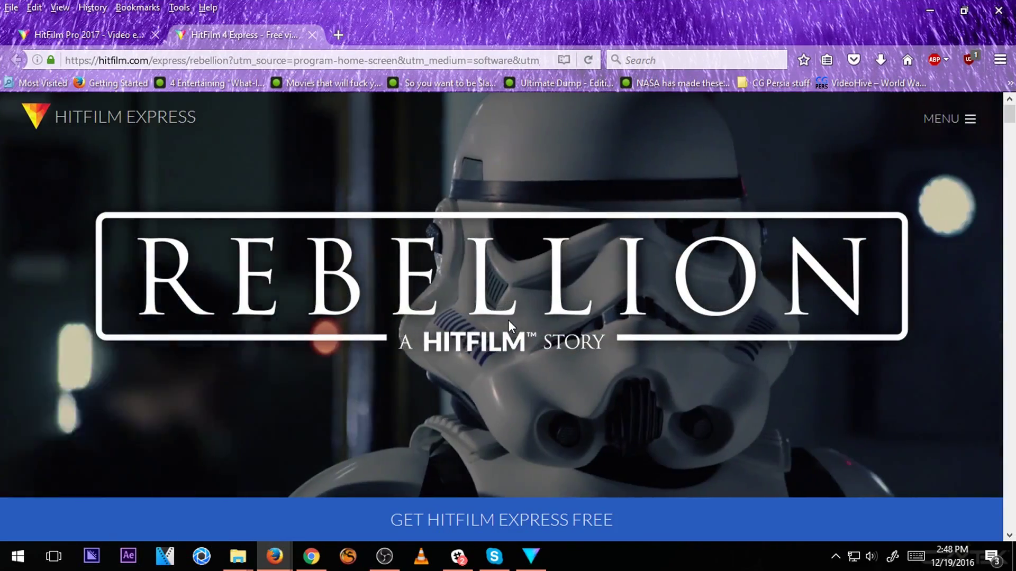
scroll(509, 321, down, 3)
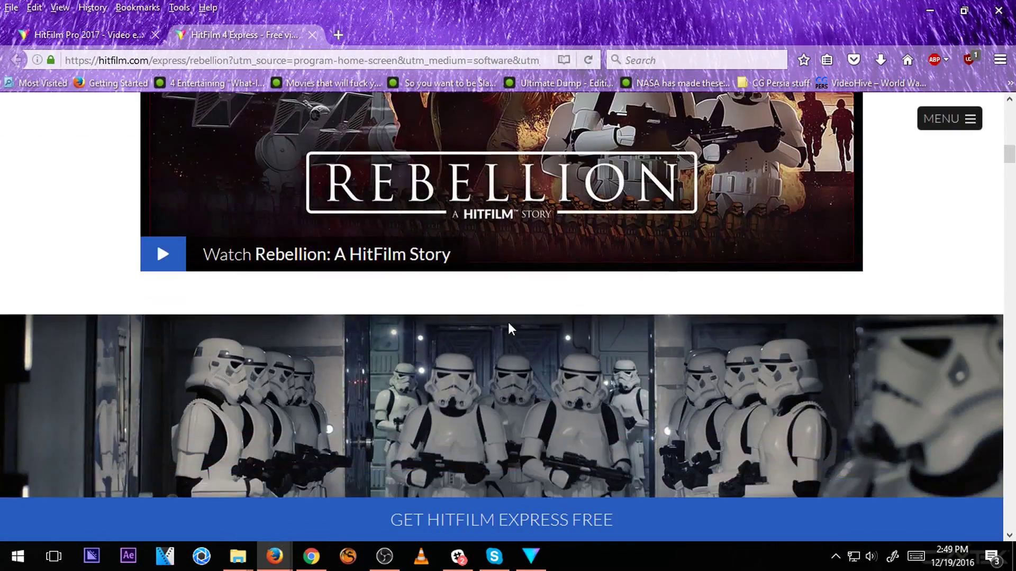
scroll(509, 328, down, 5)
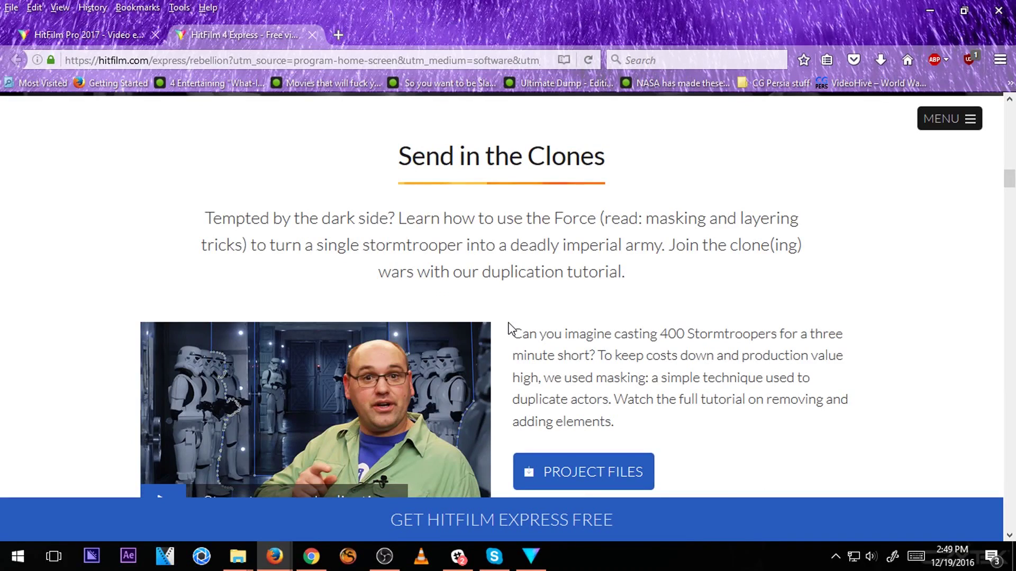
scroll(509, 329, down, 6)
scroll(507, 329, up, 11)
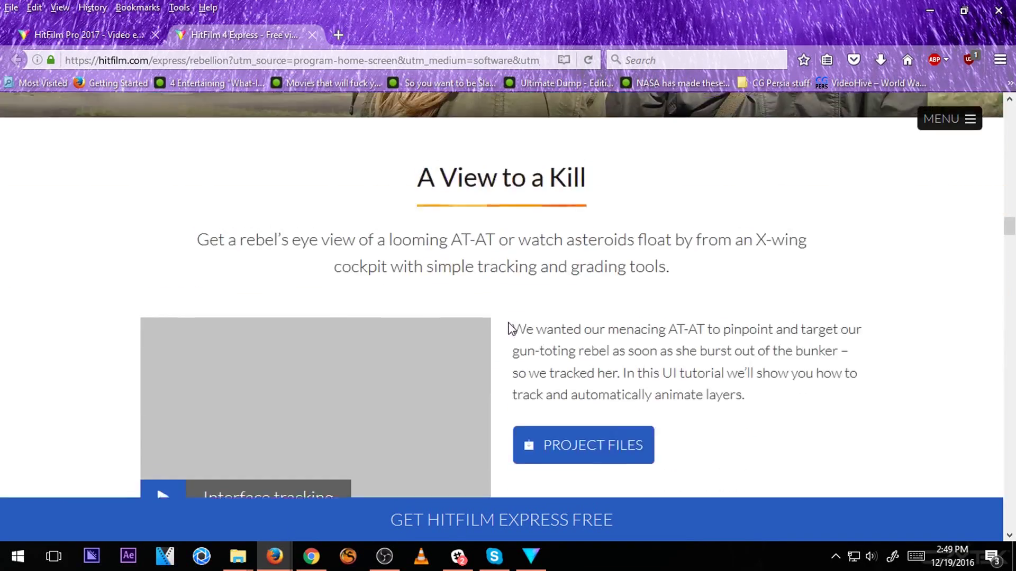
scroll(508, 329, down, 7)
scroll(509, 324, up, 11)
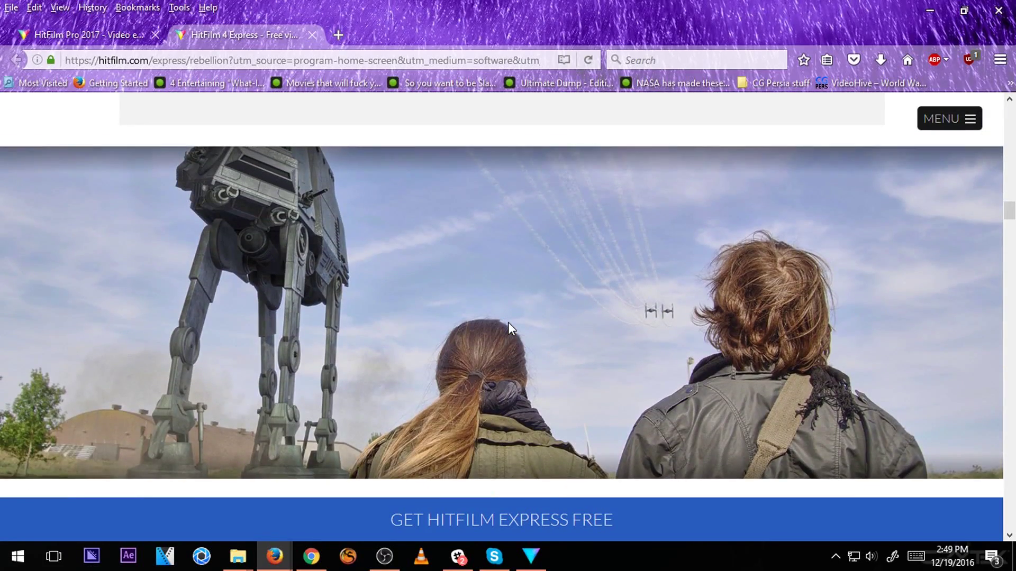
scroll(509, 328, down, 15)
scroll(510, 328, up, 4)
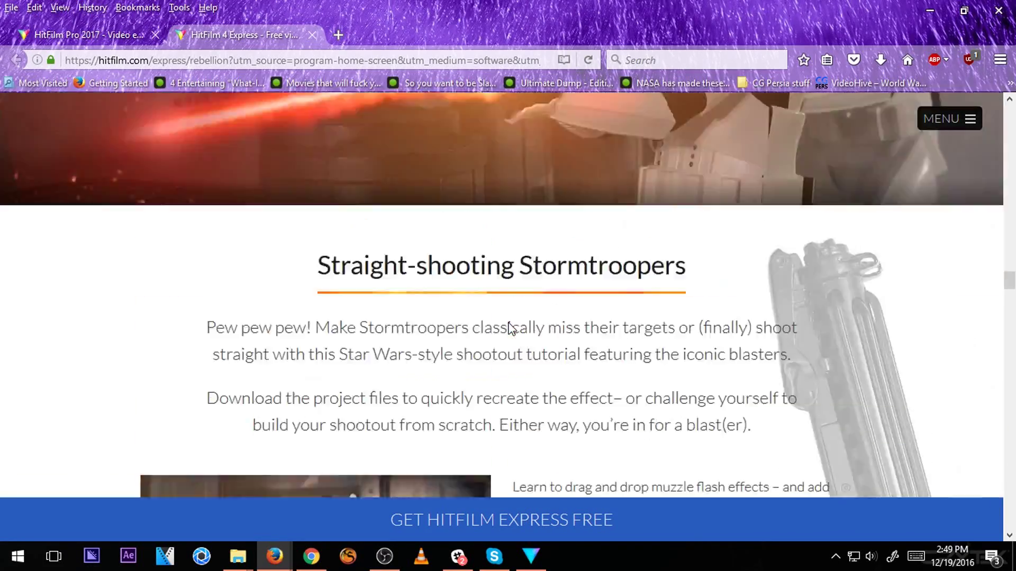
scroll(509, 328, down, 8)
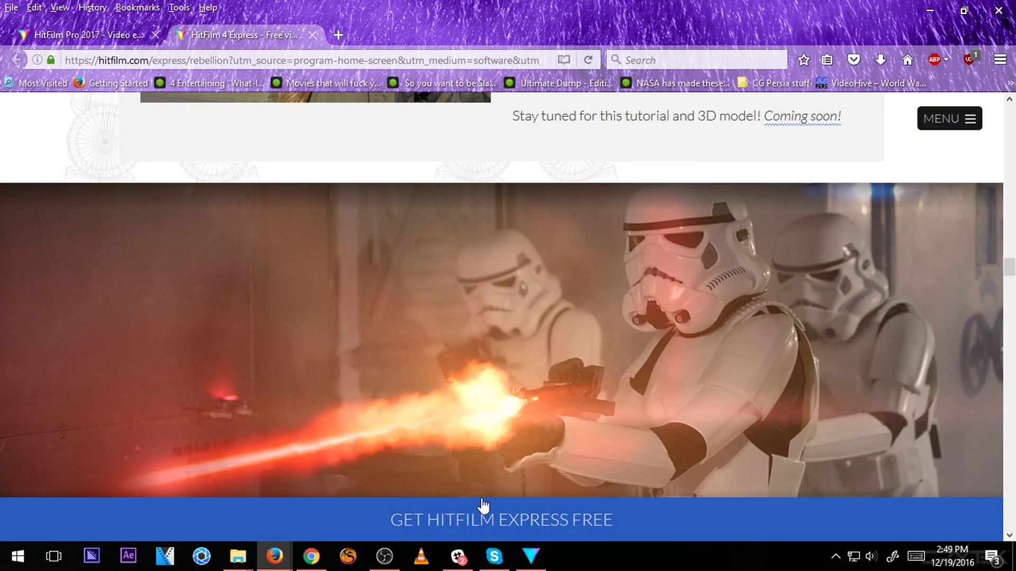
Switch back to HitFilm Pro, view the project settings, and return to the editing workspace.
click(532, 555)
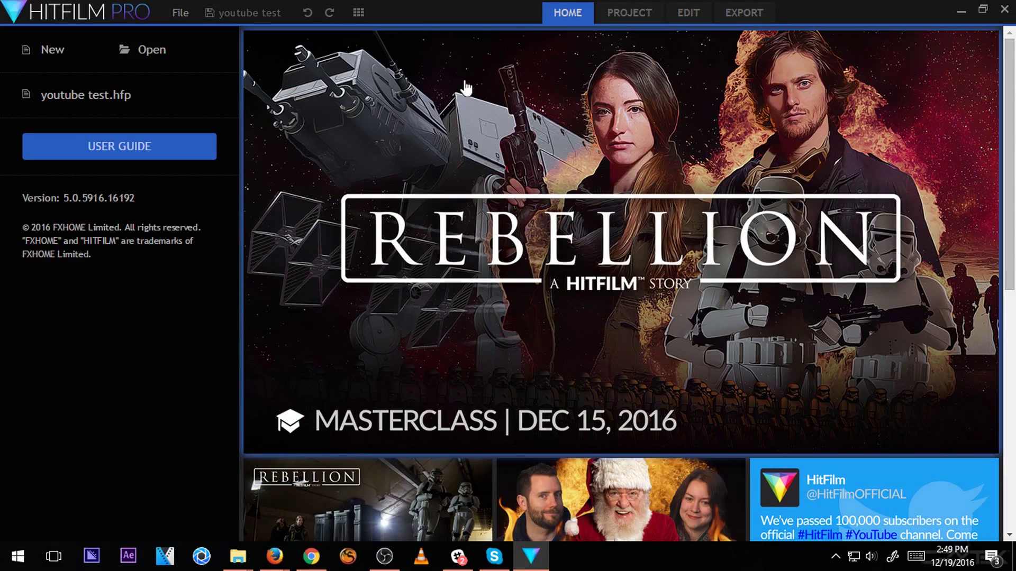
click(618, 16)
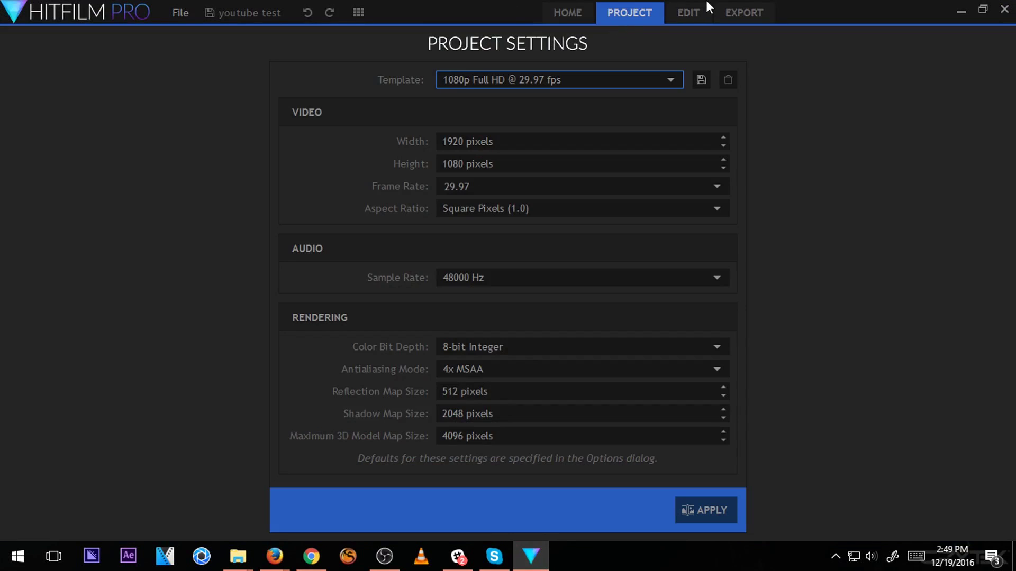
click(688, 13)
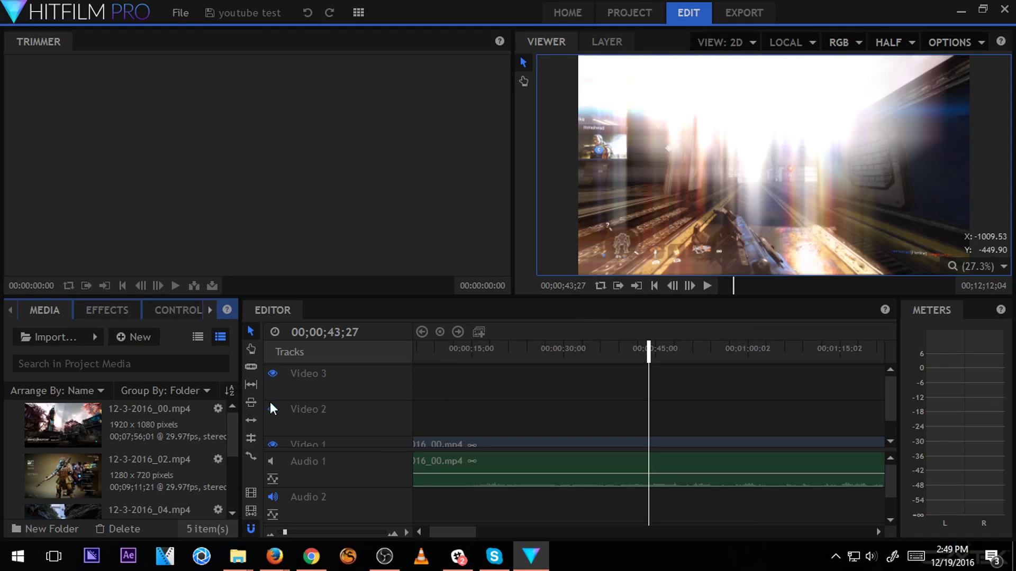
Select the clip on Video 1 and browse the effects library, examining the BCC 3D Objects group under Boris Continuum Complete.
click(107, 310)
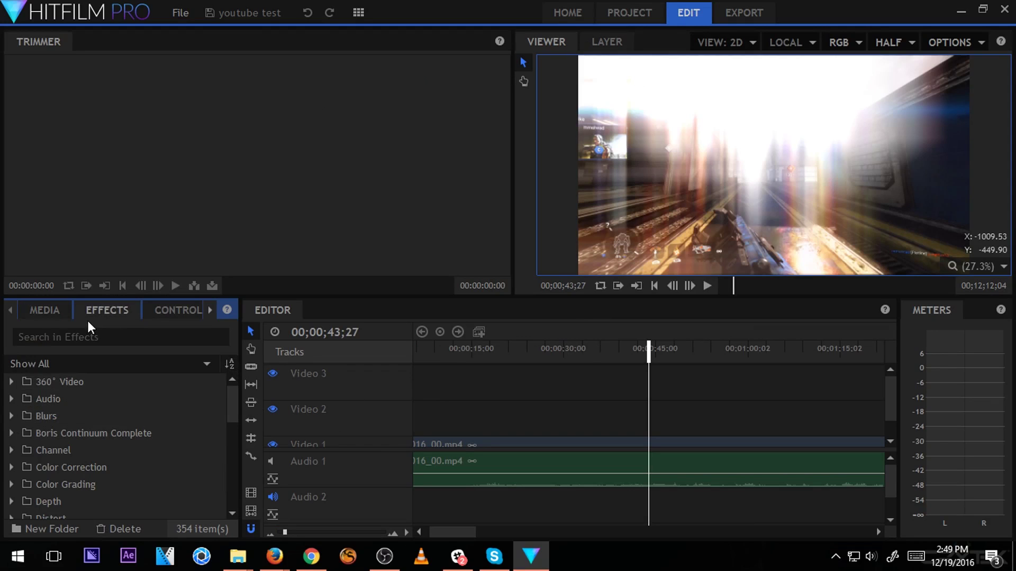
scroll(113, 401, down, 5)
scroll(112, 401, up, 5)
click(519, 443)
scroll(535, 439, down, 1)
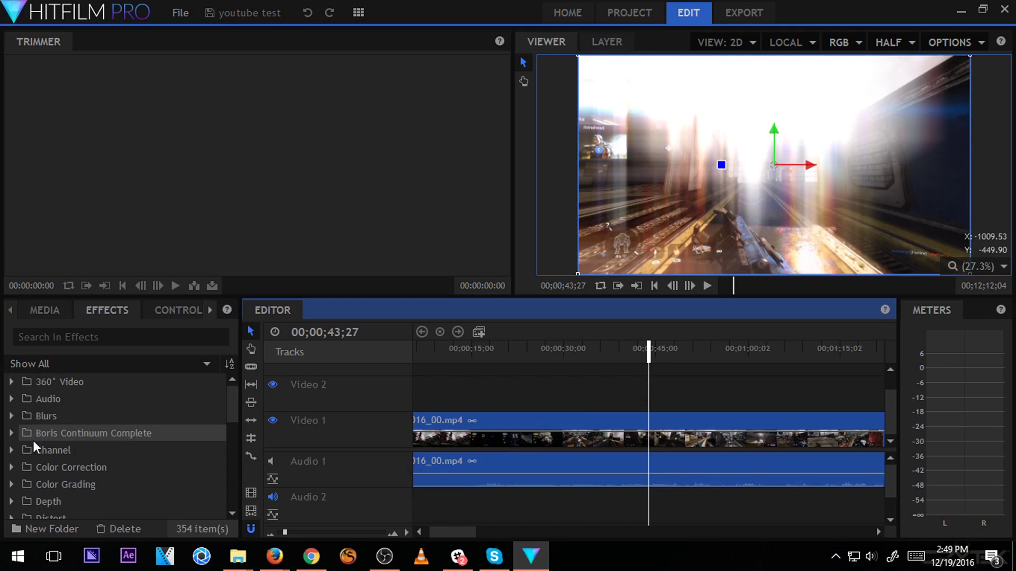
click(13, 434)
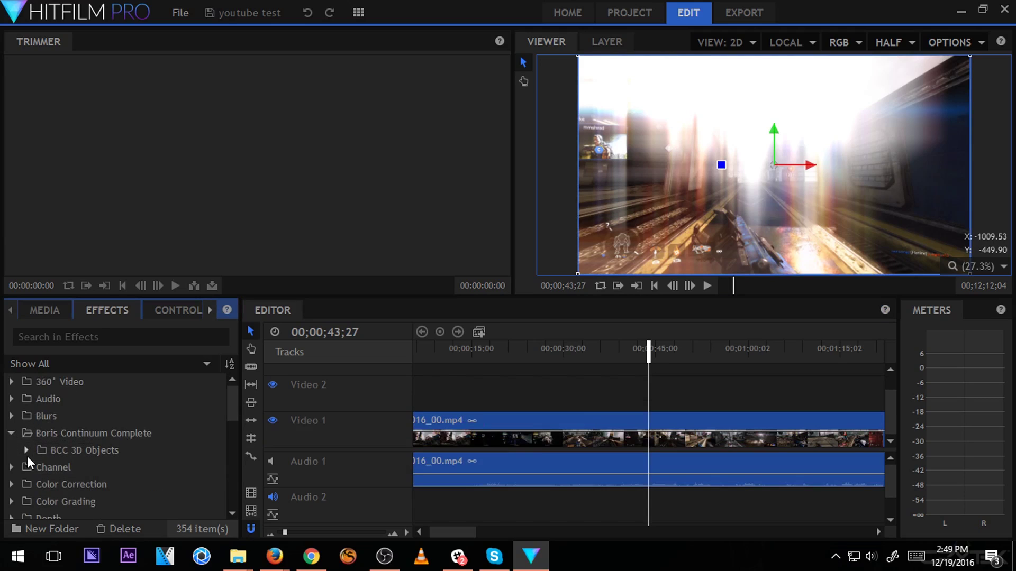
click(27, 453)
scroll(27, 455, down, 3)
scroll(16, 434, up, 3)
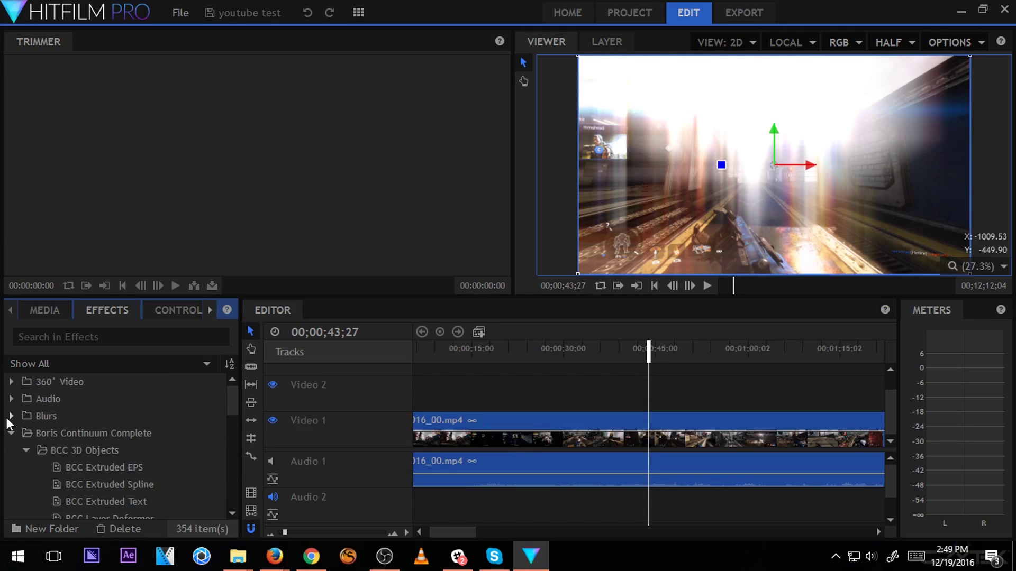
click(11, 433)
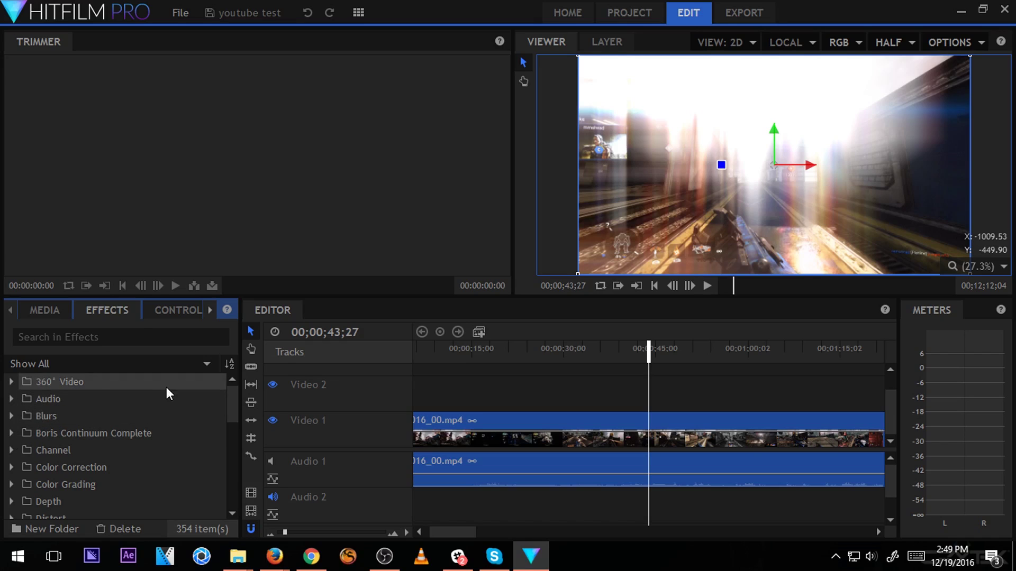
Display the selected clip's controls, expand its applied effects, and turn off Anamorphic Lens Flare.
click(164, 312)
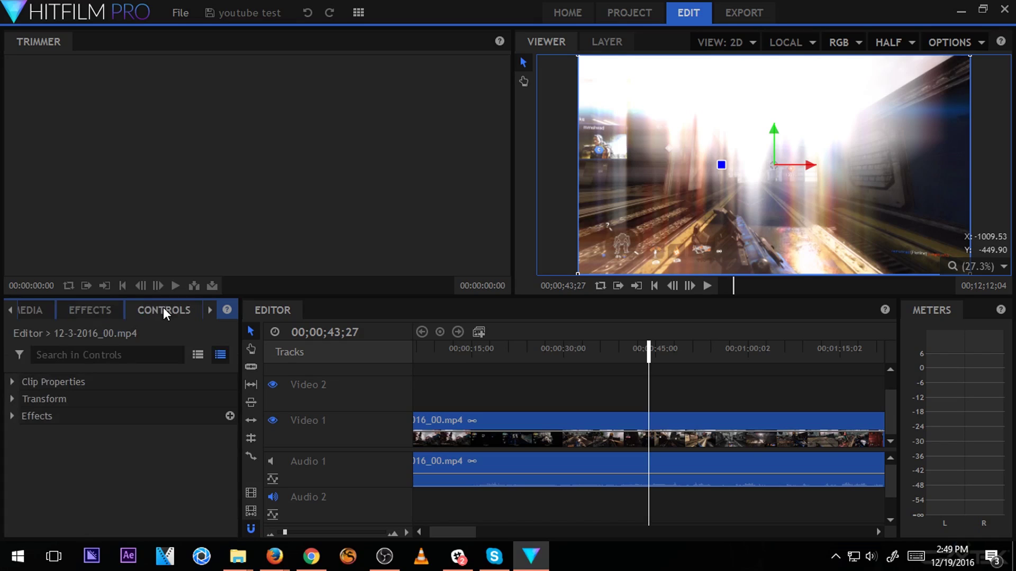
click(12, 402)
click(12, 416)
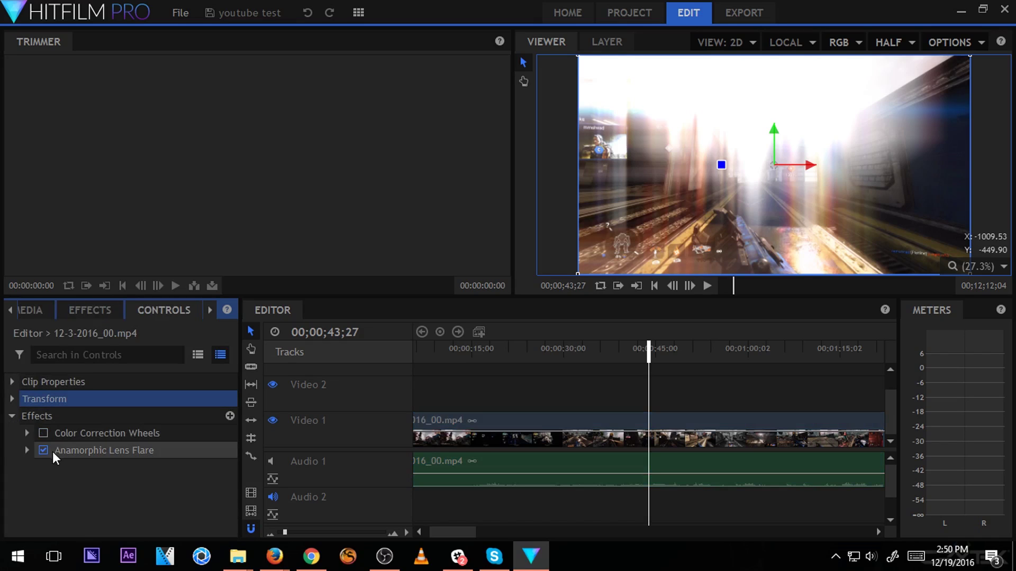
click(44, 450)
Apply the Scan Lines effect from the Grunge category to the clip and turn it off after viewing it.
click(231, 417)
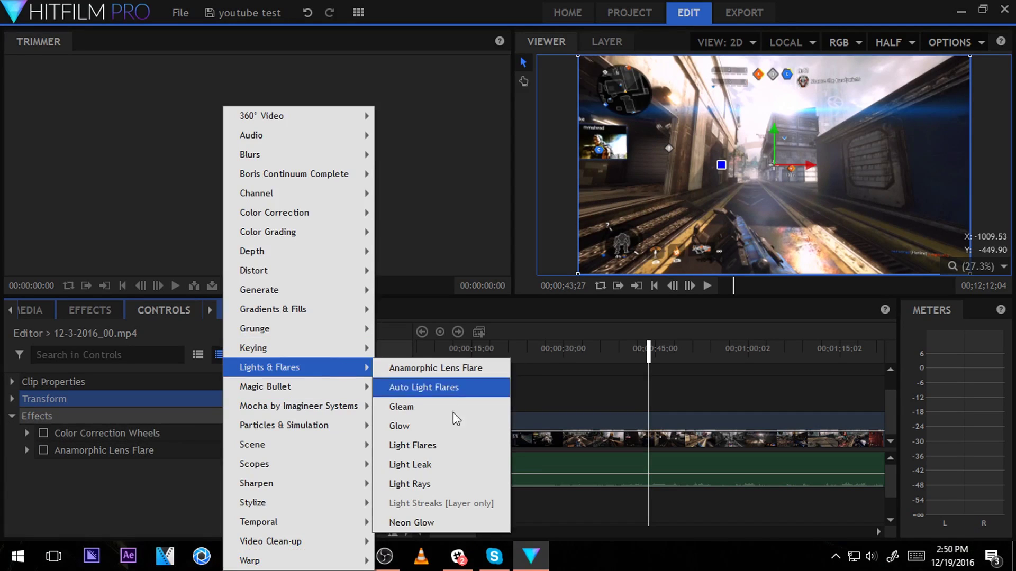
mouse_move(304, 330)
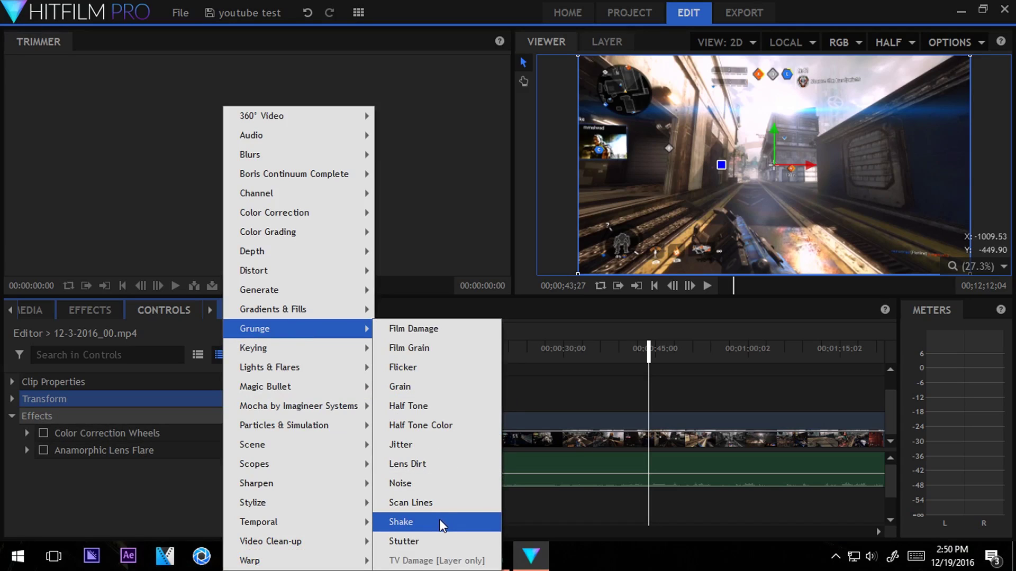
click(471, 504)
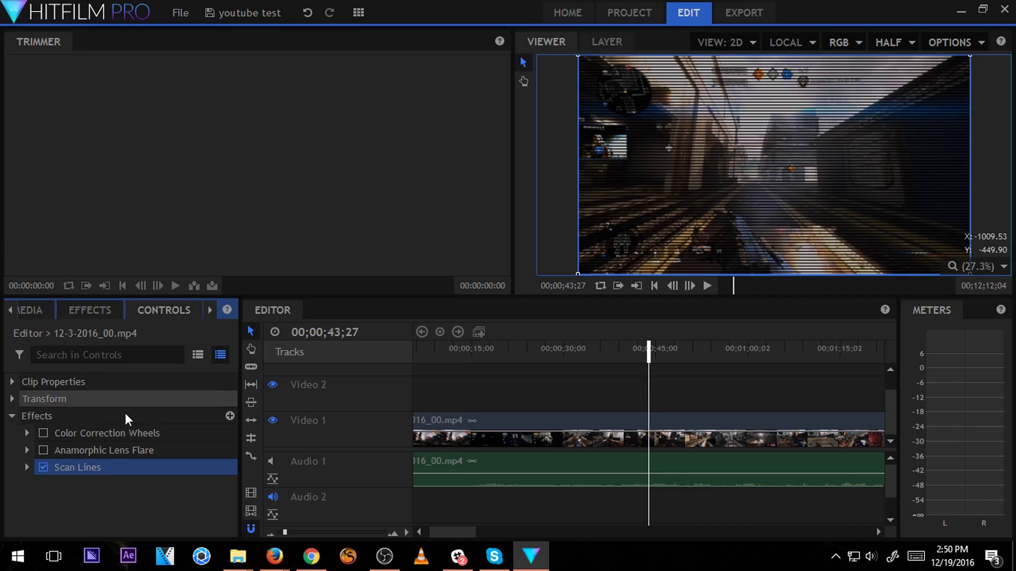
click(43, 469)
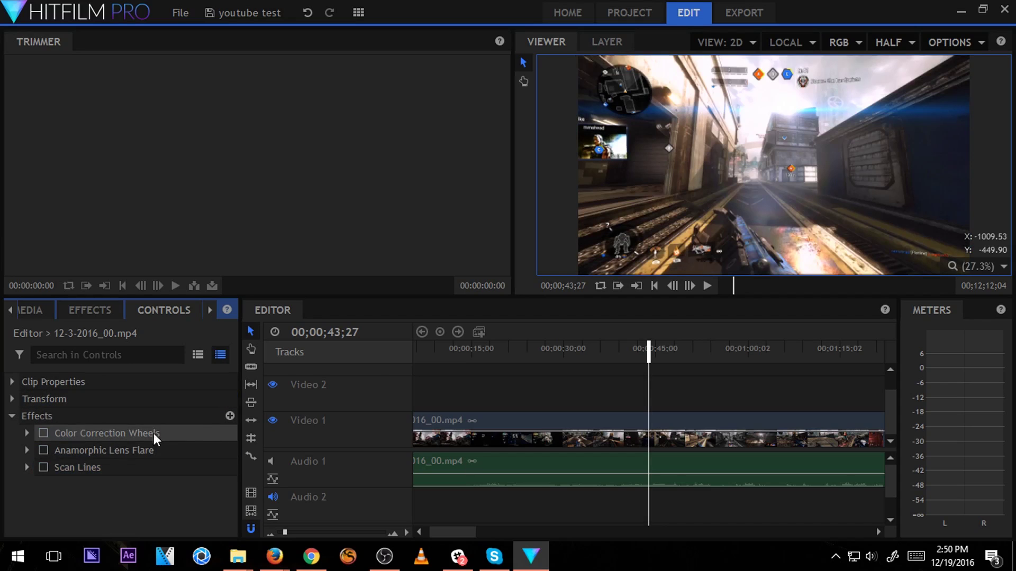
Apply the Glow effect from Lights & Flares to the clip, then delete it.
click(230, 416)
mouse_move(314, 355)
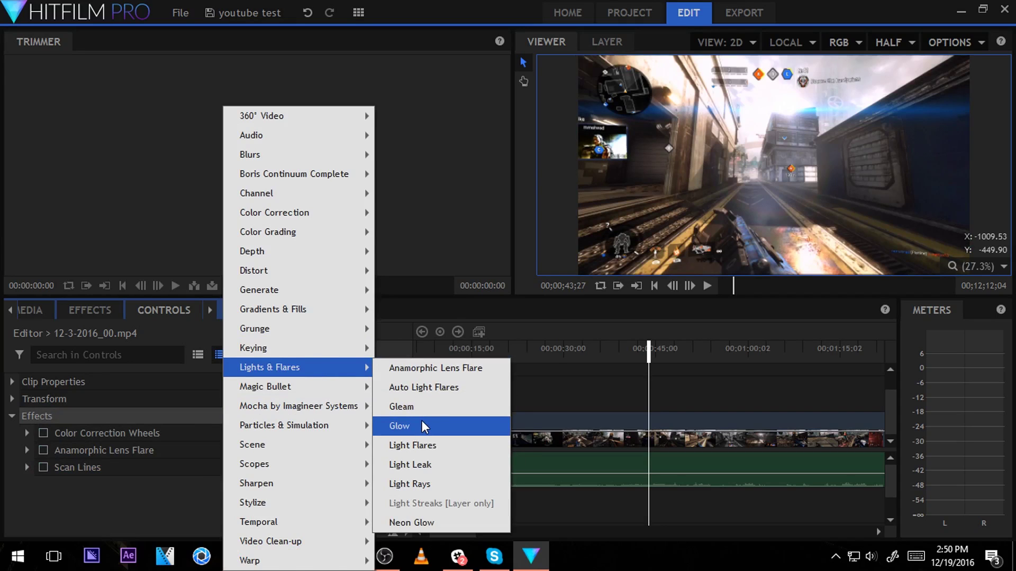
click(422, 422)
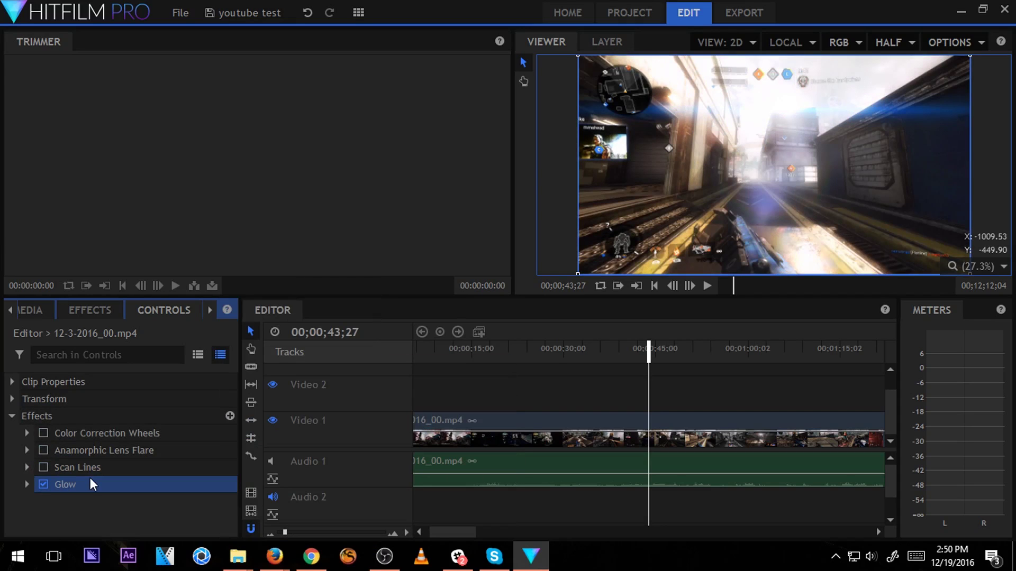
key(Delete)
Apply Auto Light Flares to the clip and preview it by playing the footage from 00;00;16;13.
click(223, 415)
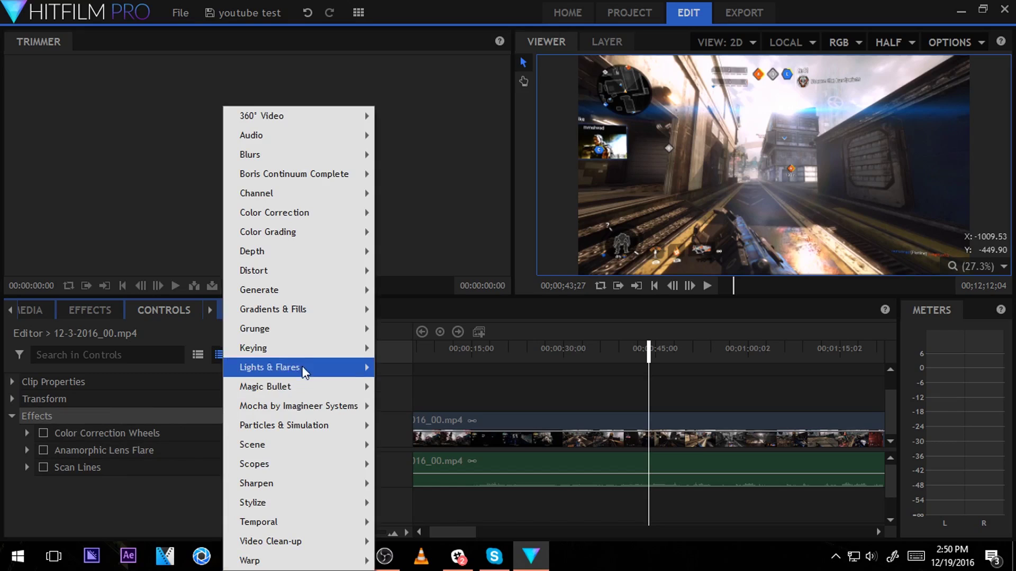
mouse_move(314, 357)
mouse_move(338, 373)
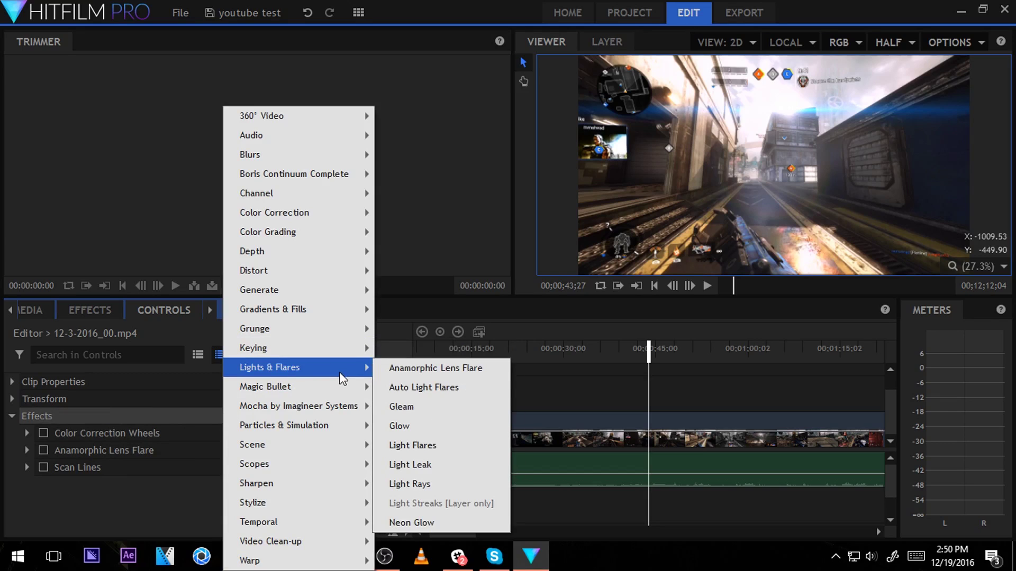
click(418, 396)
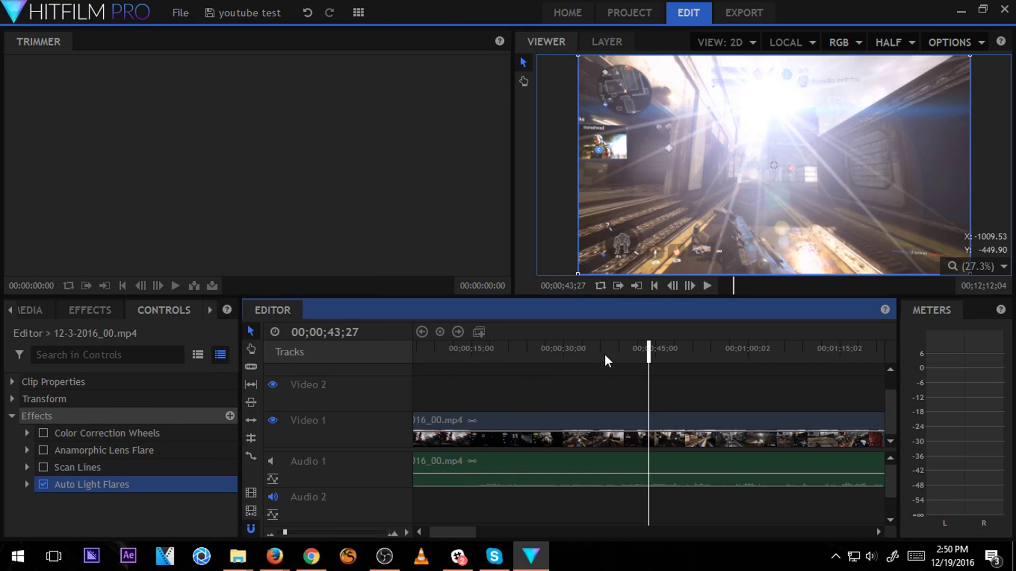
drag(604, 354, 480, 352)
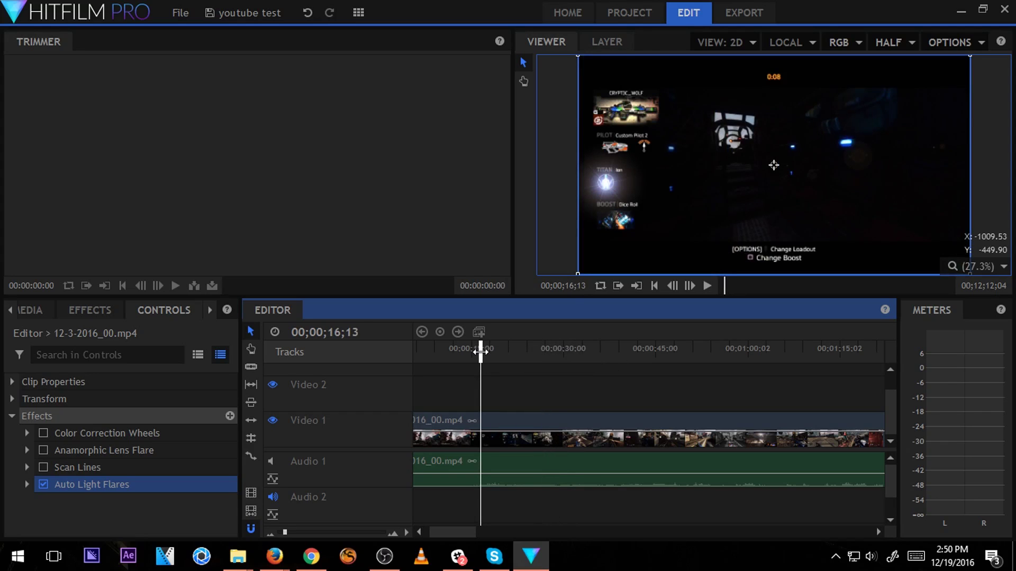
key(space)
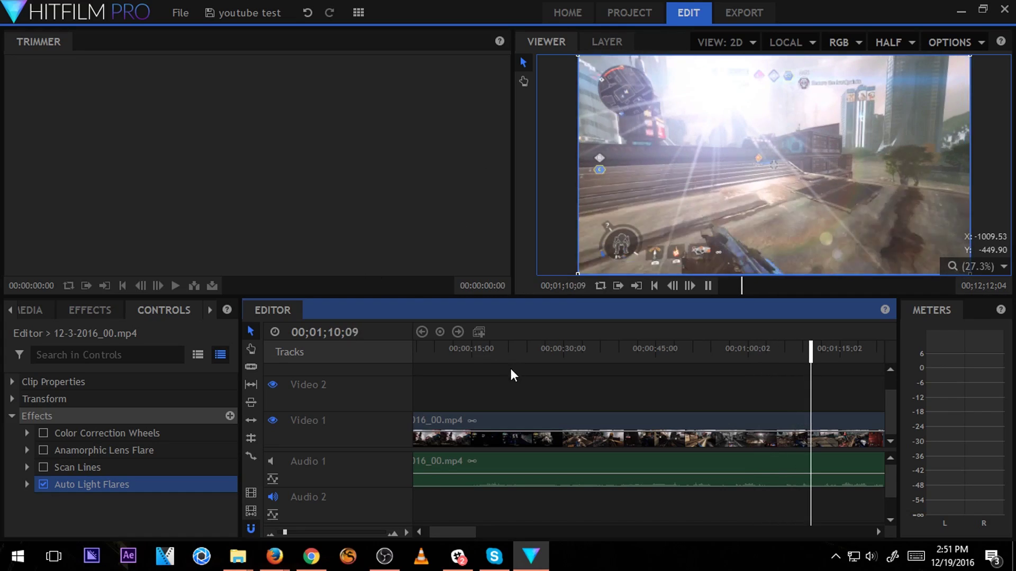
key(space)
Expand the Auto Light Flares settings and try the Digital Blocks and Sun glare flare types.
click(143, 485)
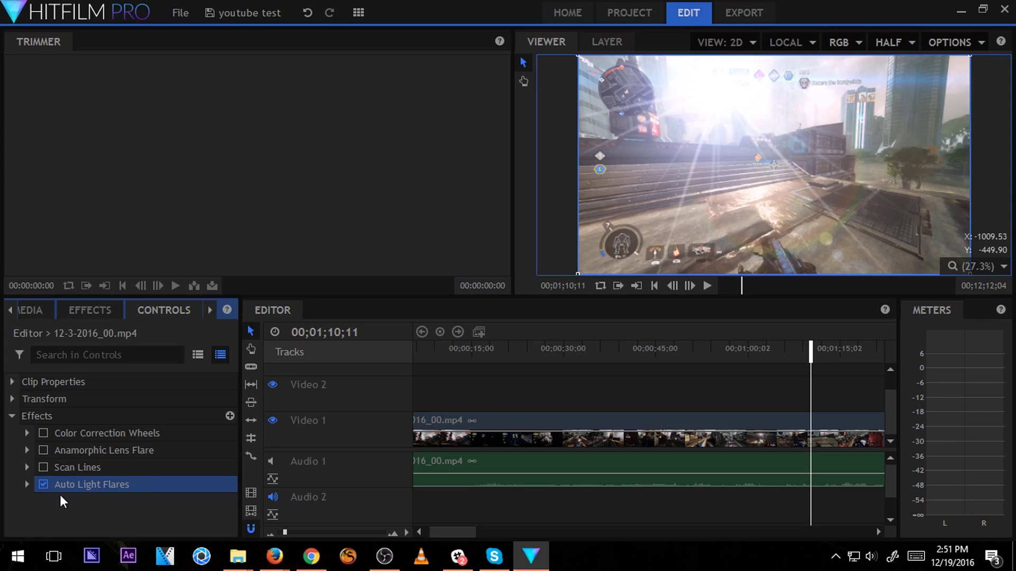
click(27, 485)
scroll(59, 465, down, 3)
scroll(132, 434, up, 3)
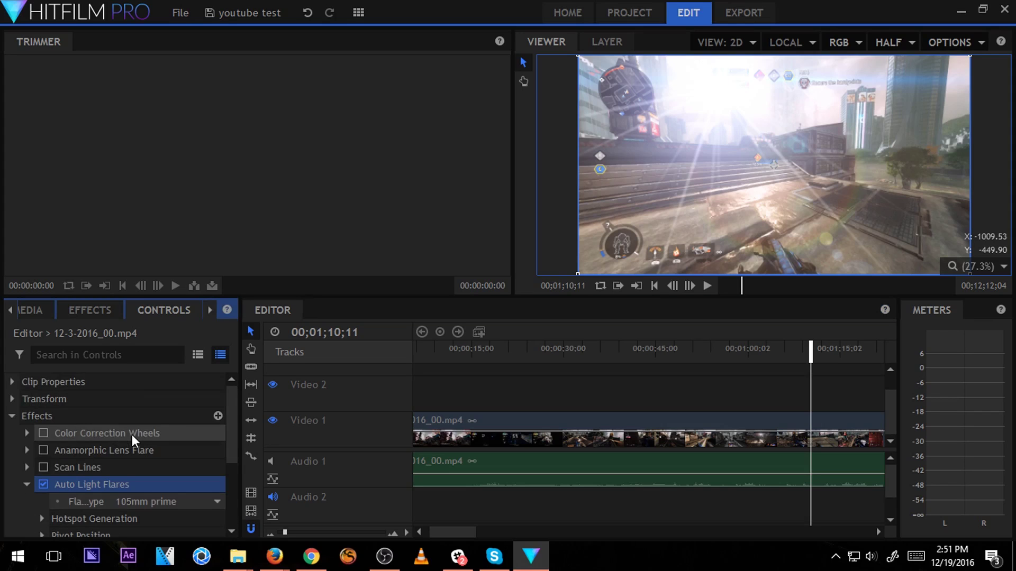
click(196, 503)
click(201, 423)
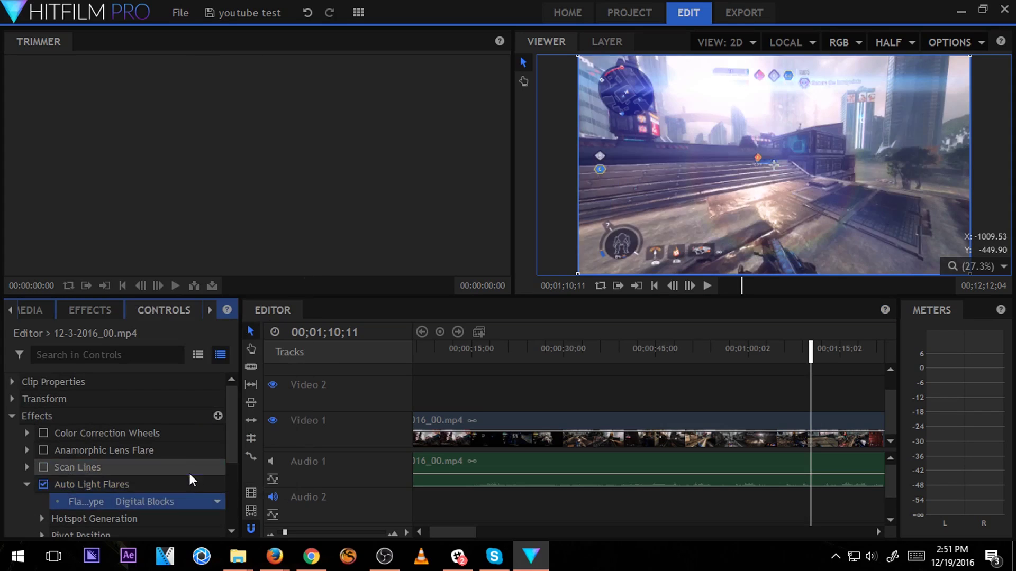
click(196, 496)
scroll(175, 352, down, 6)
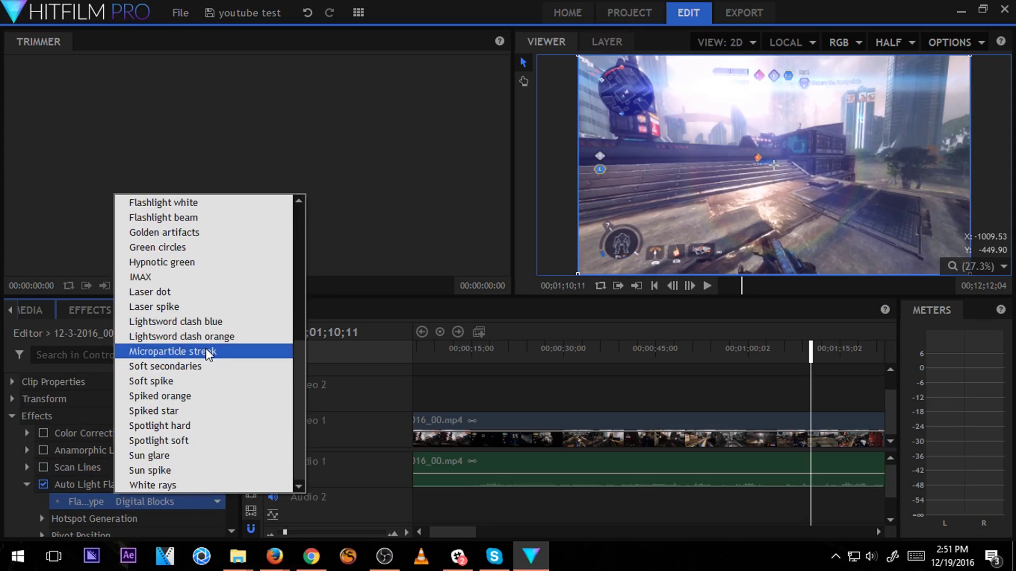
click(192, 458)
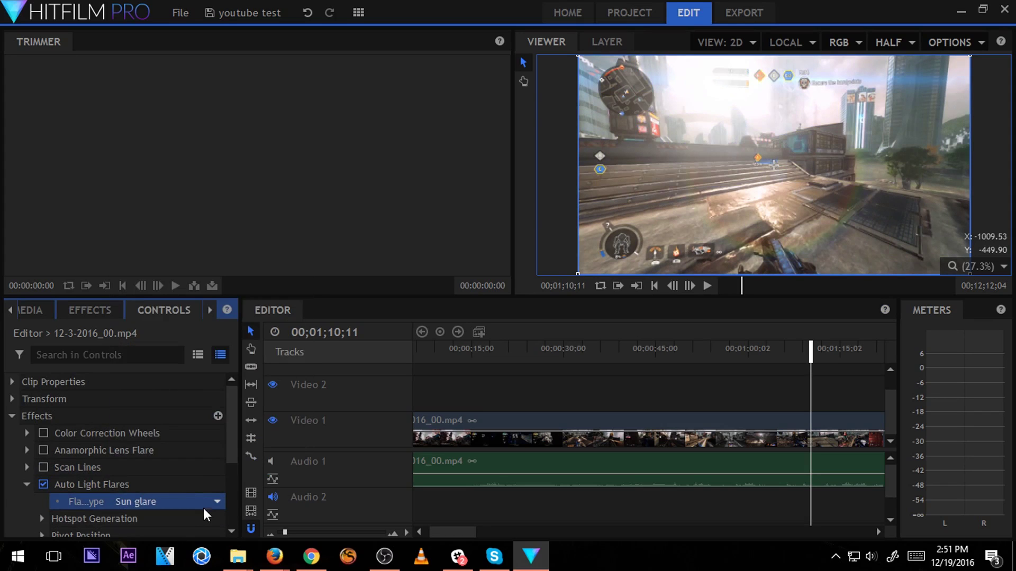
Try the White rays, Lightsword clash orange and Laser dot flare types in Auto Light Flares.
click(203, 504)
click(198, 490)
click(190, 497)
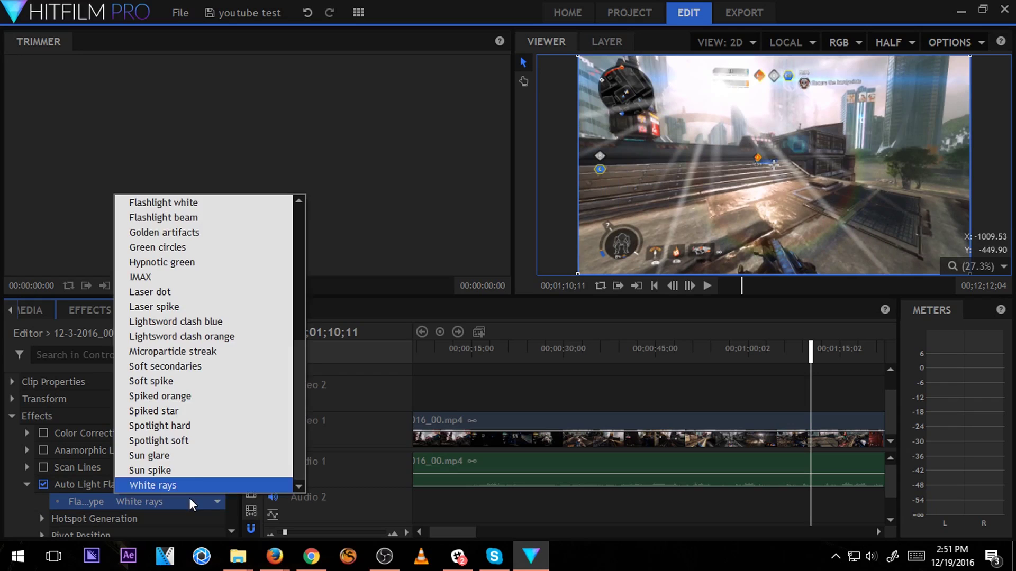
click(182, 342)
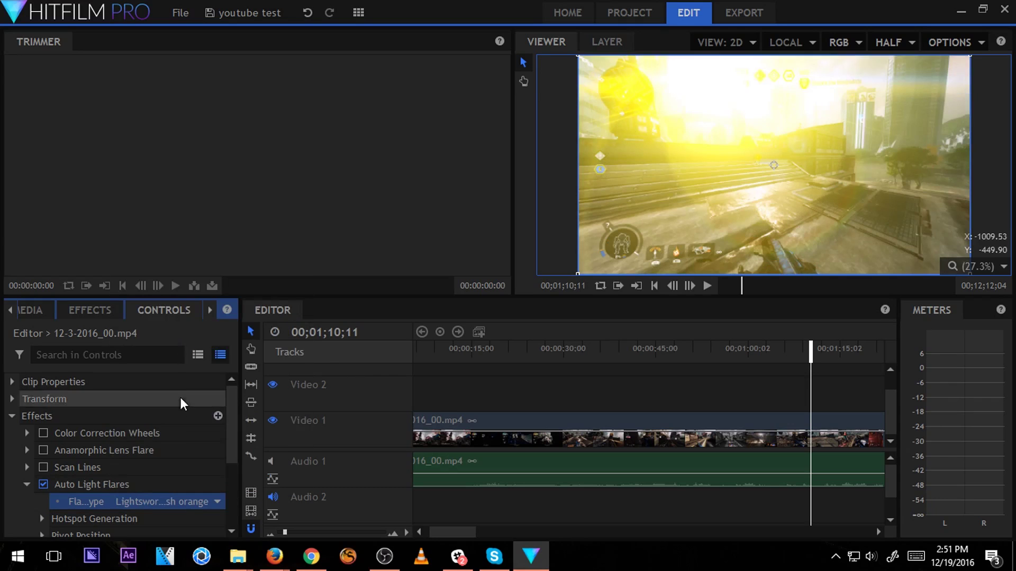
click(200, 501)
click(153, 292)
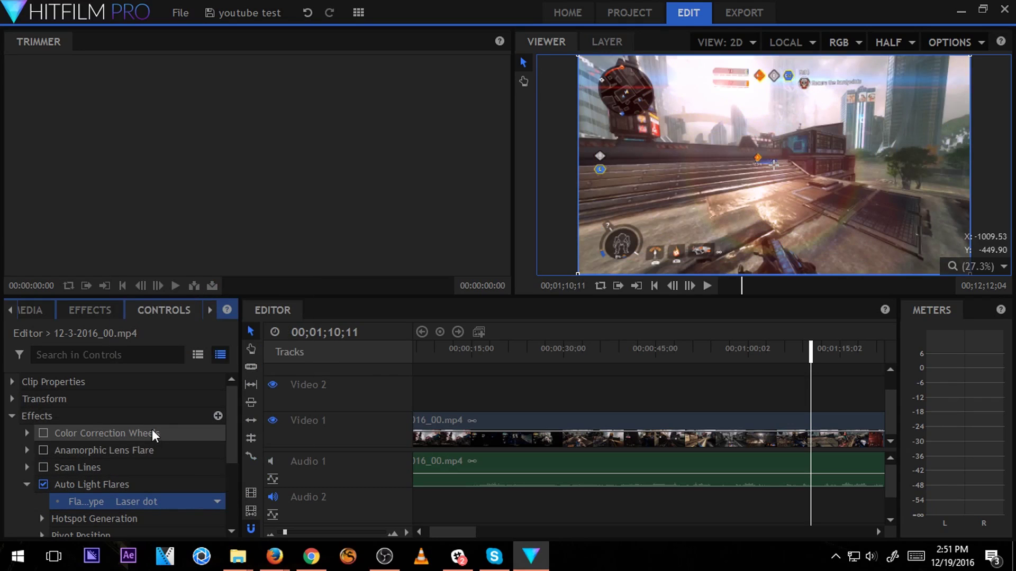
Toggle Auto Light Flares off and on to compare the image, then delete the effect from the clip.
click(42, 483)
click(42, 483)
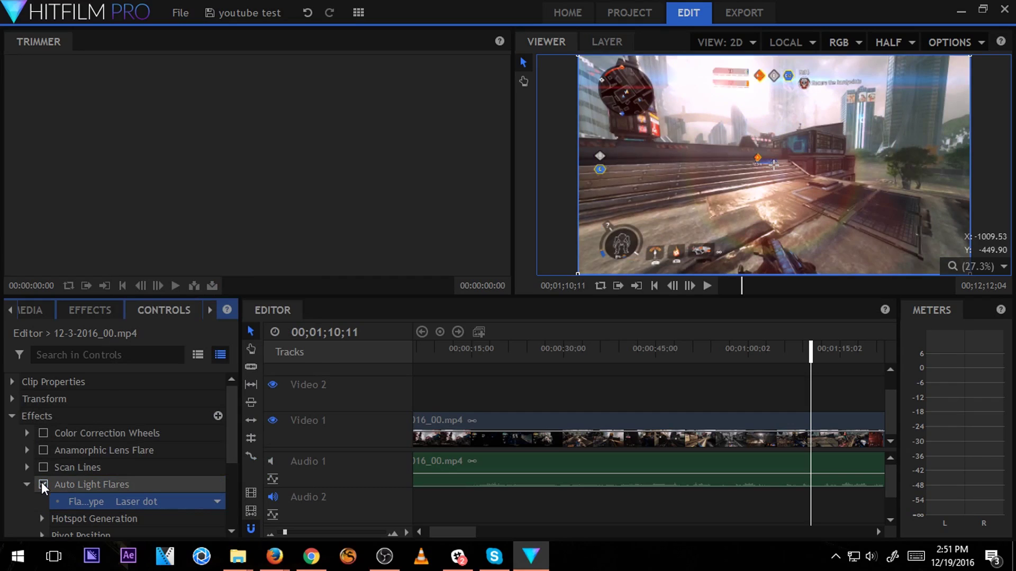
click(42, 483)
click(43, 483)
click(42, 483)
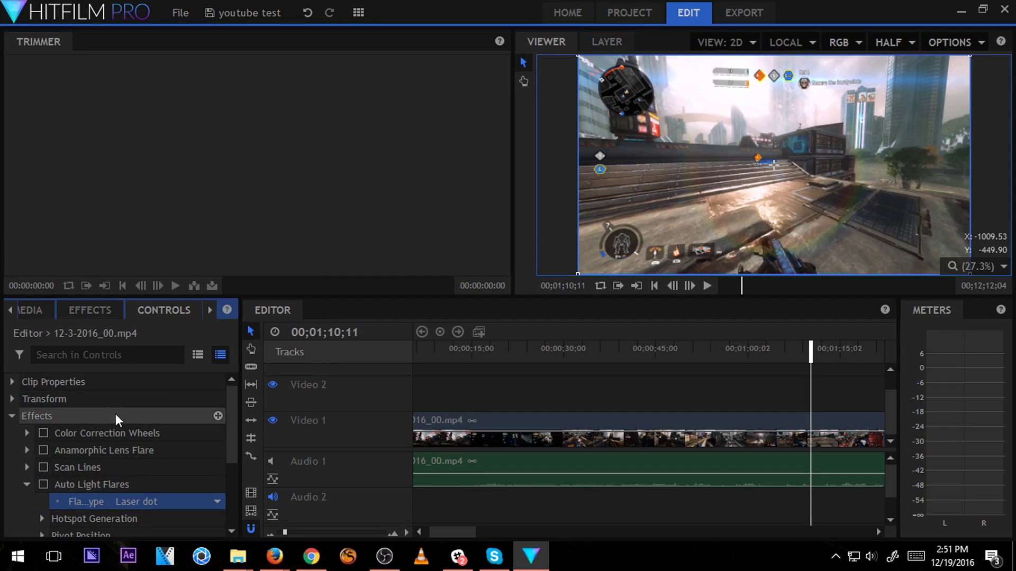
click(101, 483)
key(Delete)
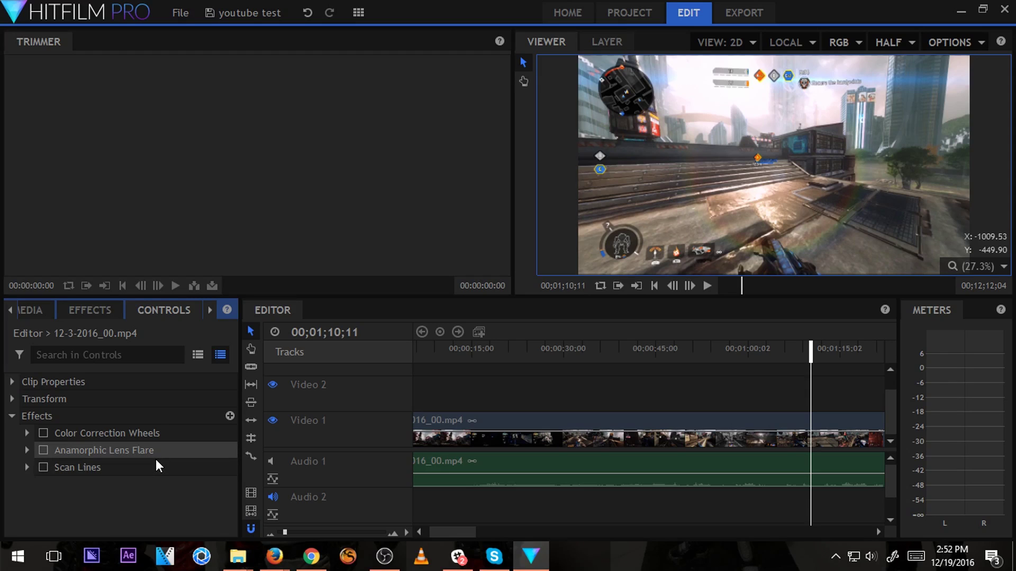
Browse the effect categories and apply the Motion Trails effect from Temporal to the clip.
click(230, 415)
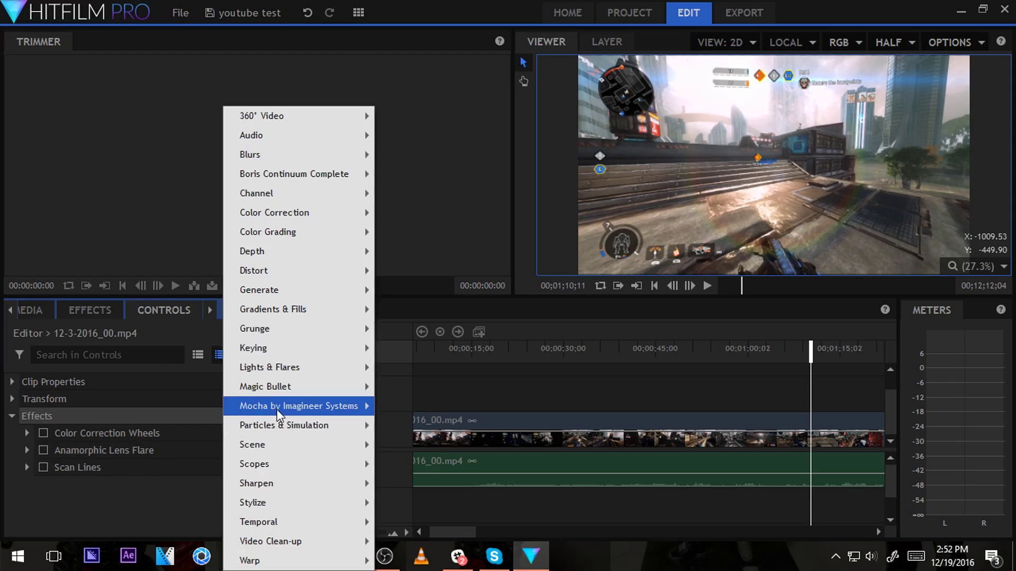
mouse_move(294, 412)
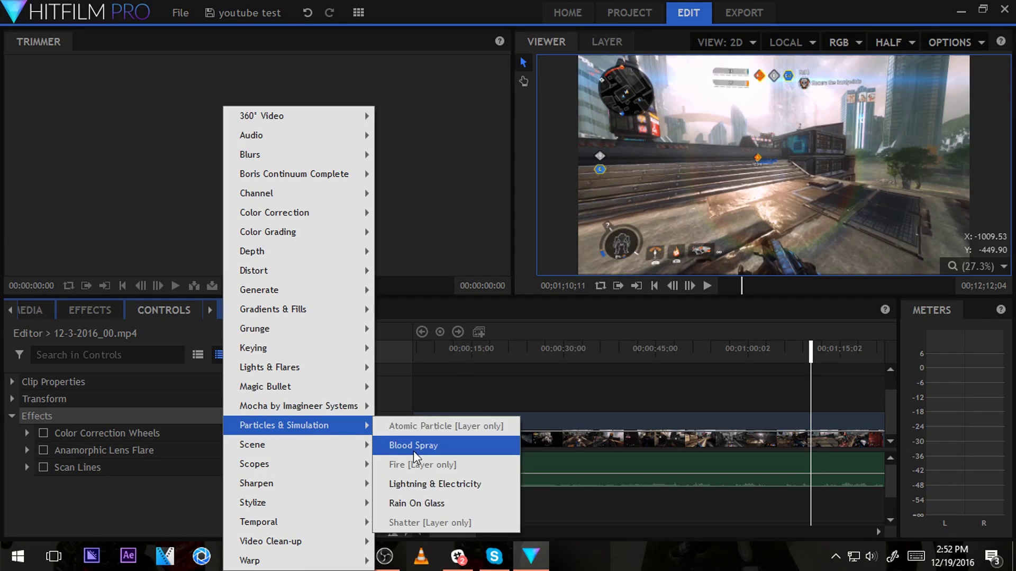
mouse_move(321, 460)
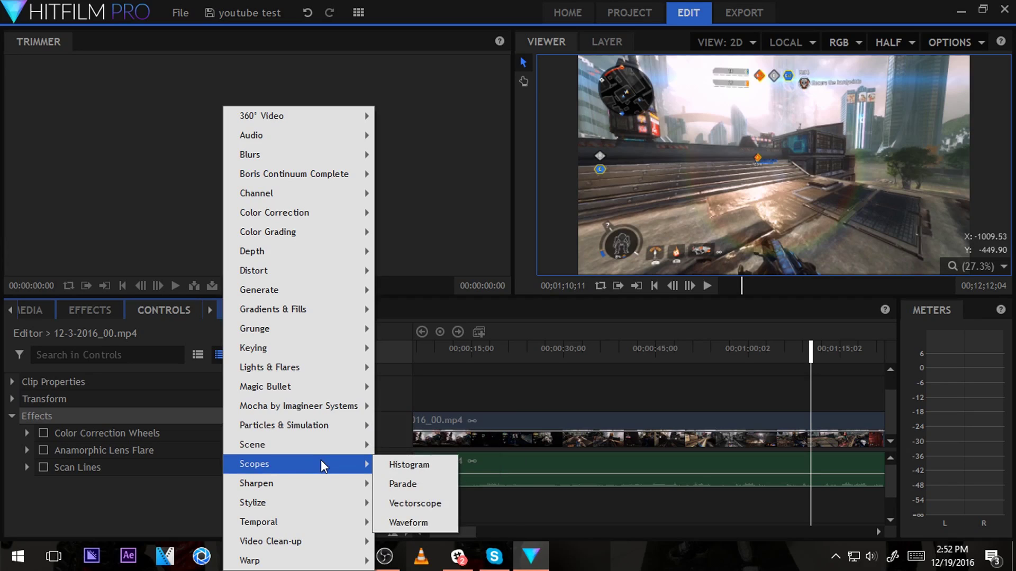
mouse_move(326, 480)
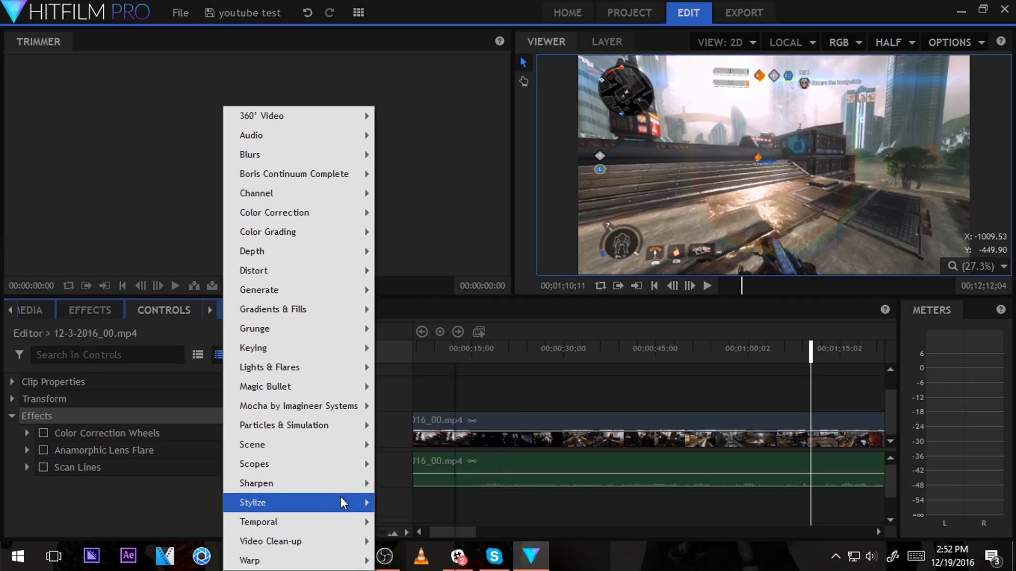
mouse_move(342, 502)
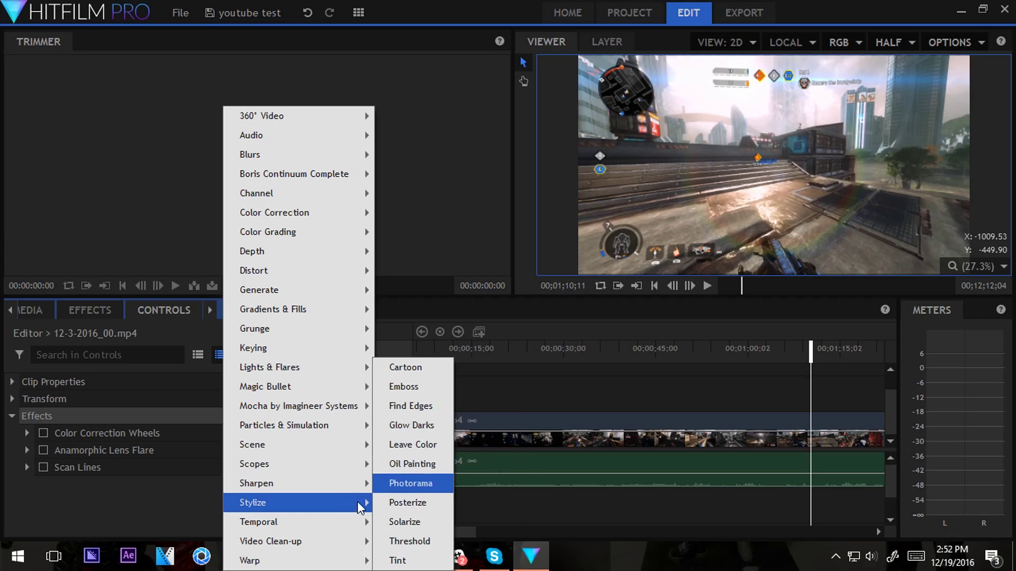
mouse_move(340, 523)
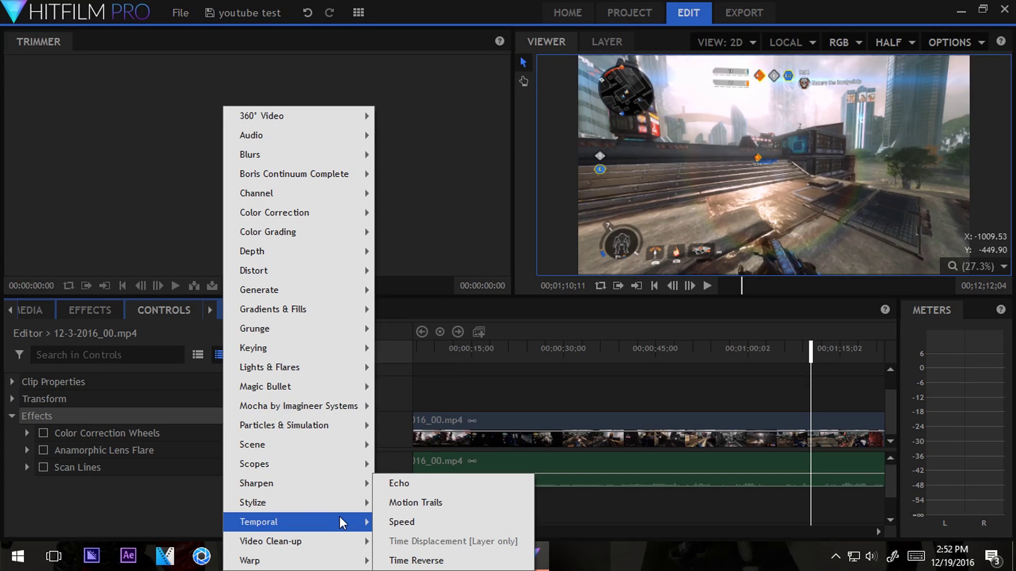
click(439, 502)
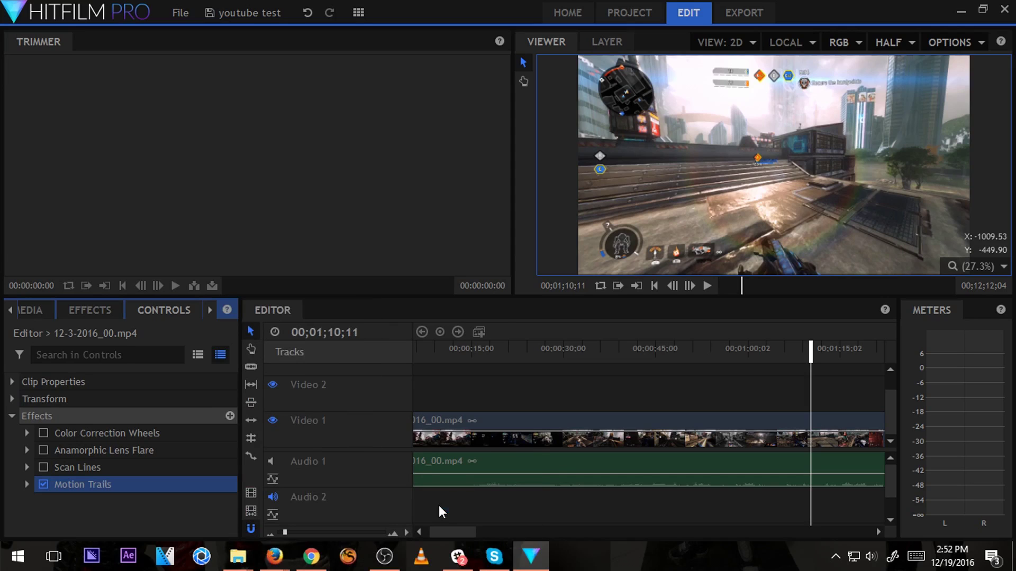
Preview Motion Trails by scrubbing the timeline to 00;00;28;22, then delete the effect.
drag(519, 351, 556, 348)
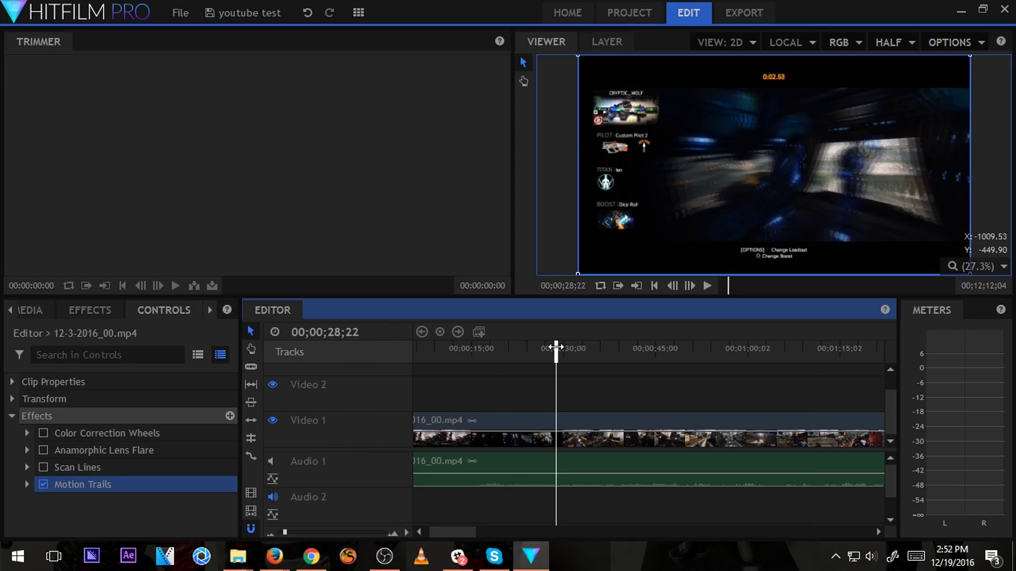
click(121, 485)
key(Delete)
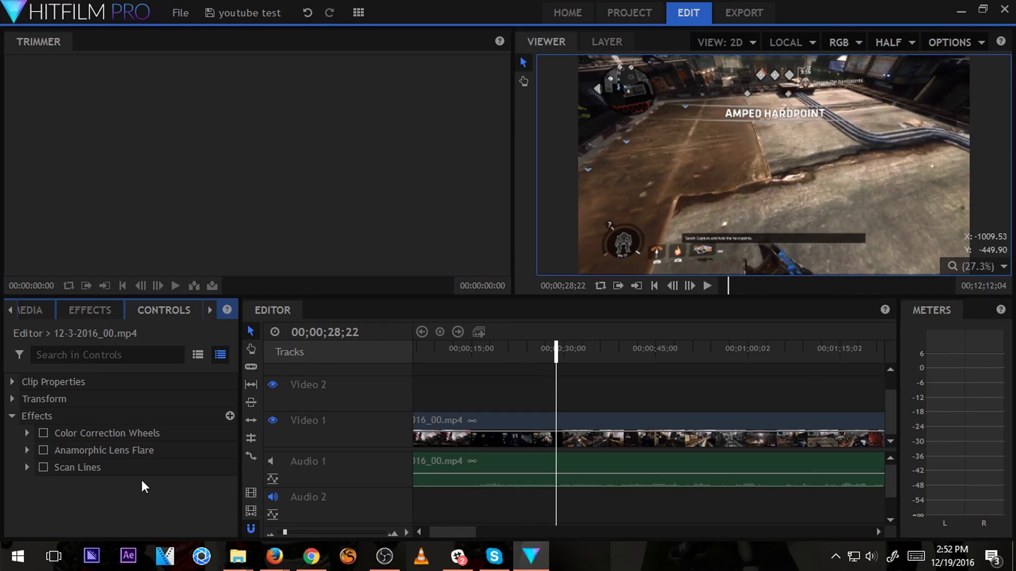
Browse the effect categories and try the Clouds effect from Generate on the clip, then delete it.
click(229, 416)
mouse_move(285, 564)
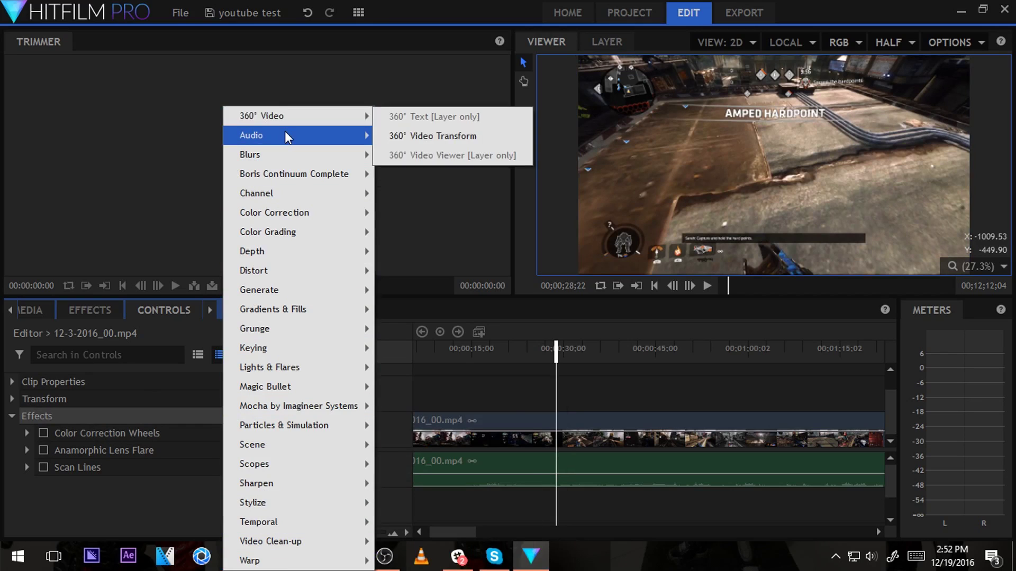
mouse_move(286, 137)
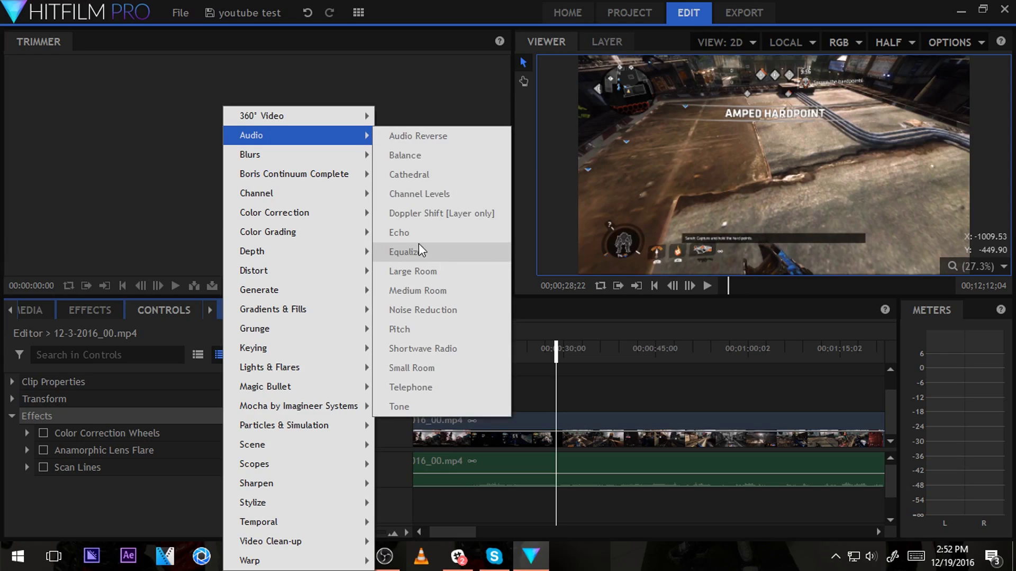
mouse_move(329, 162)
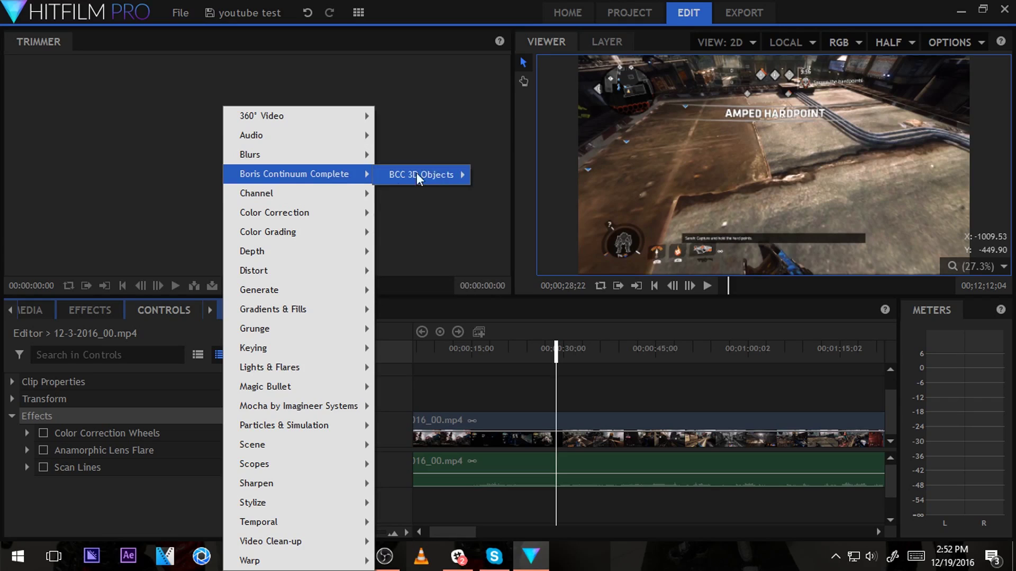
mouse_move(442, 173)
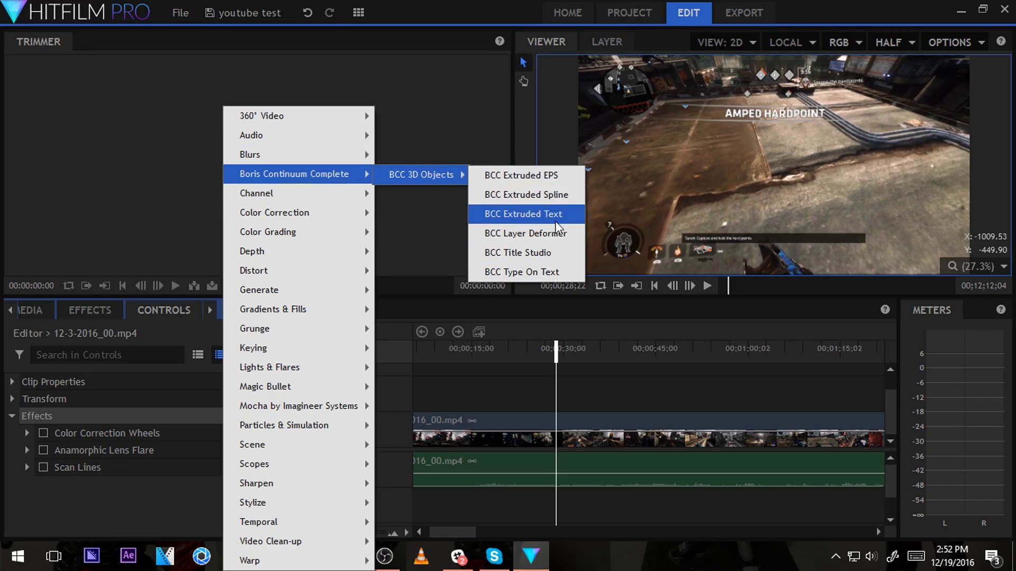
mouse_move(330, 197)
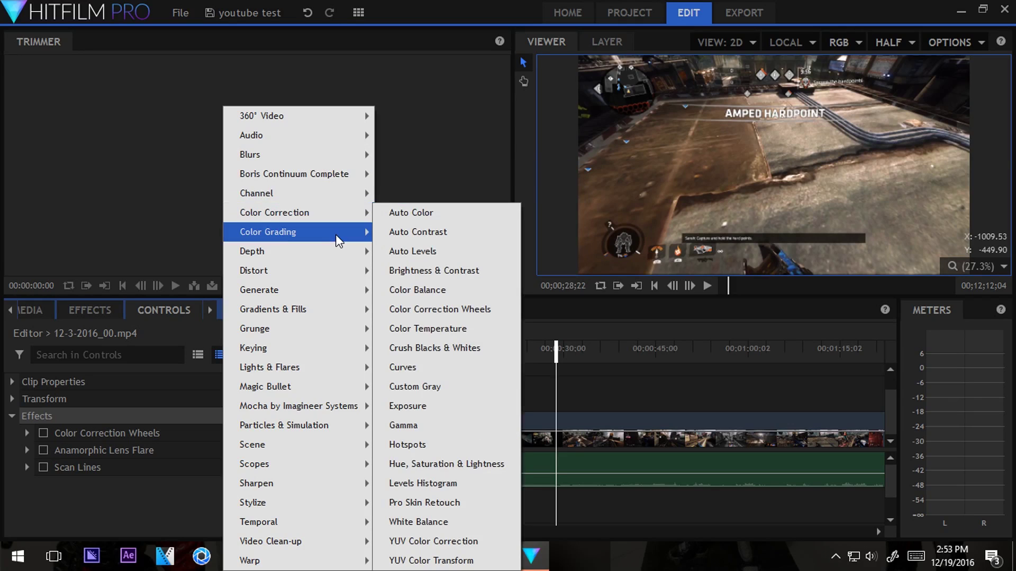
mouse_move(336, 236)
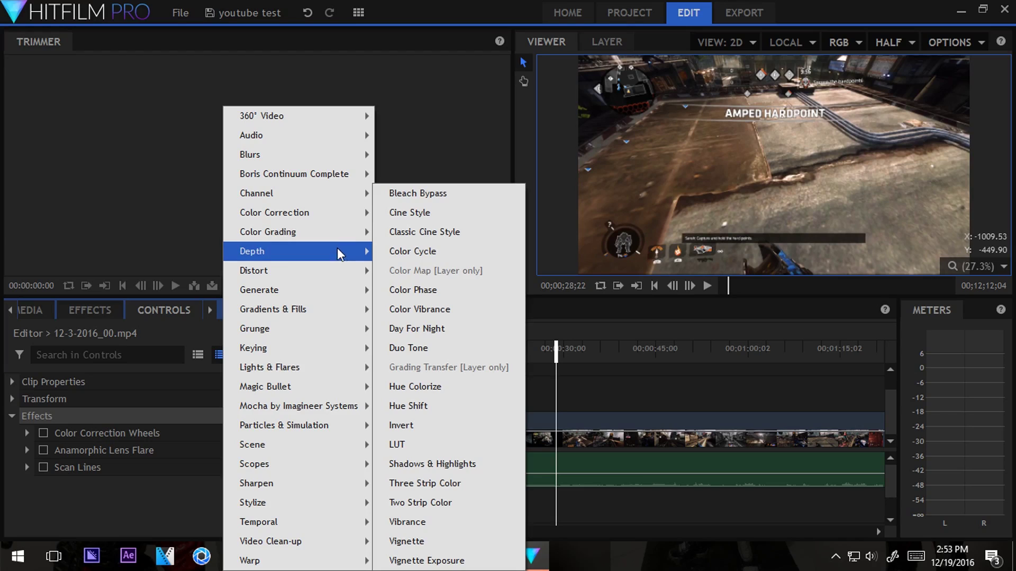
mouse_move(344, 271)
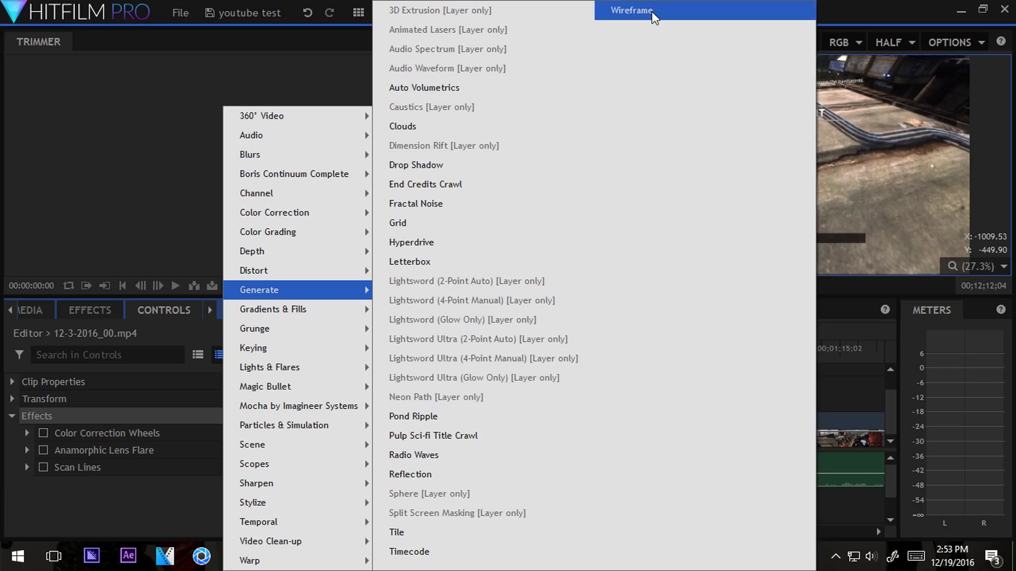
click(437, 128)
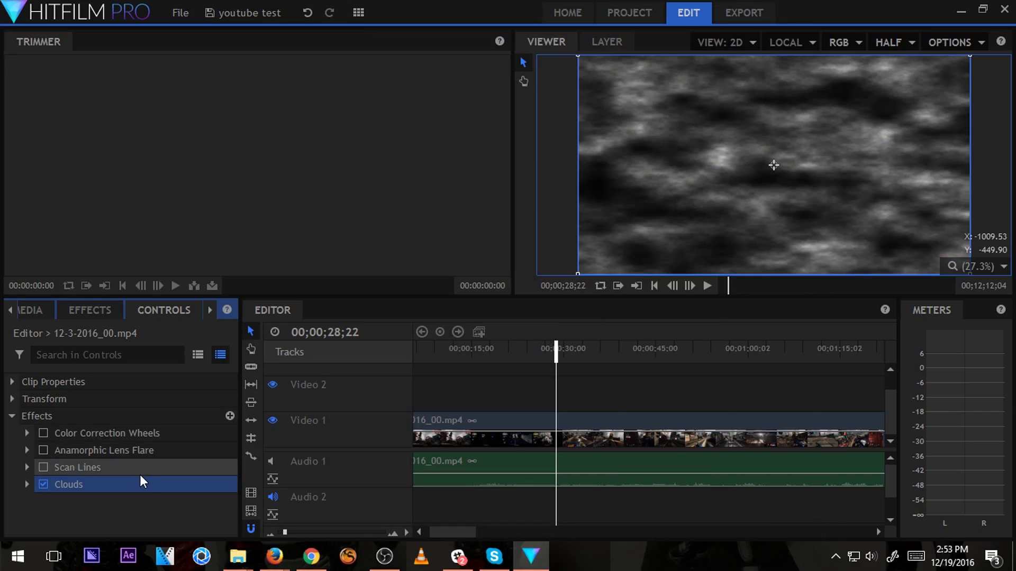
key(Delete)
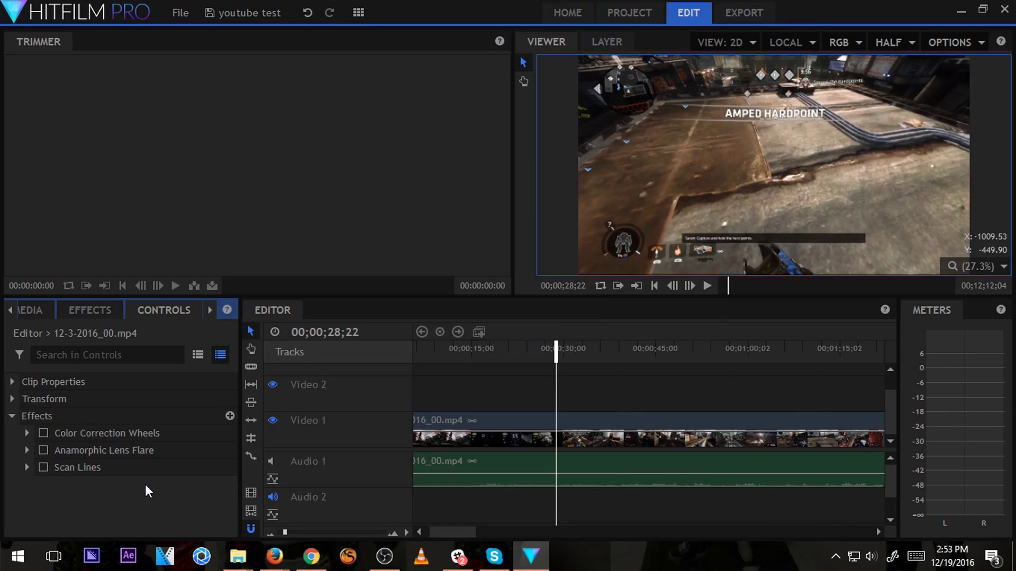
Browse the remaining effect categories and try Blood Spray from Particles & Simulation on the clip, then delete it.
click(230, 416)
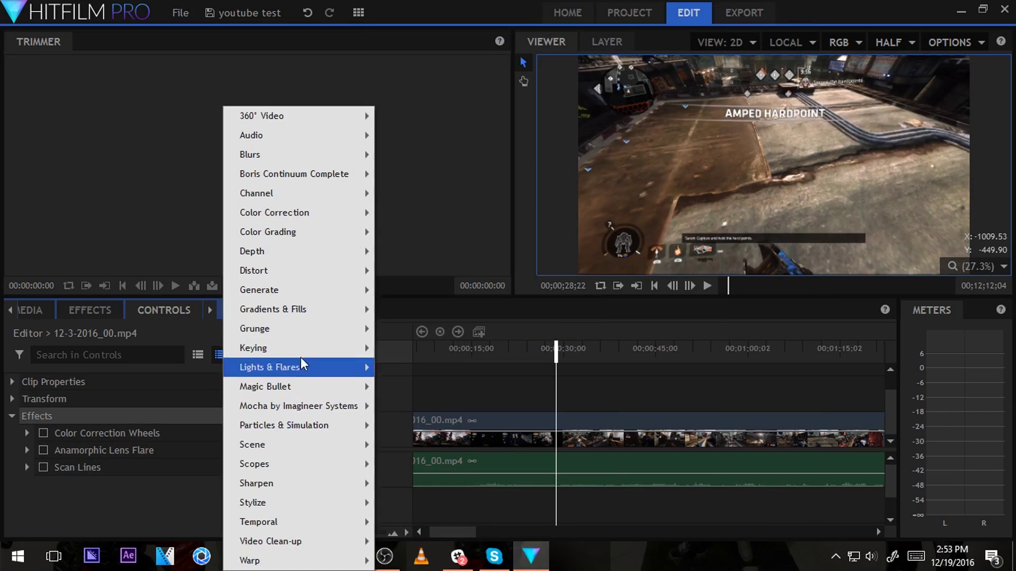
mouse_move(300, 356)
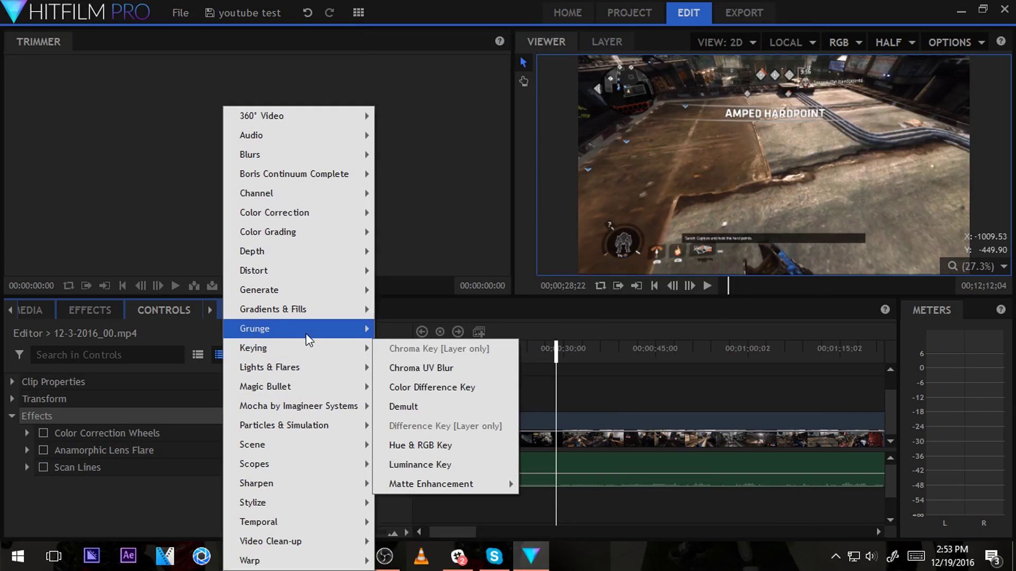
mouse_move(306, 333)
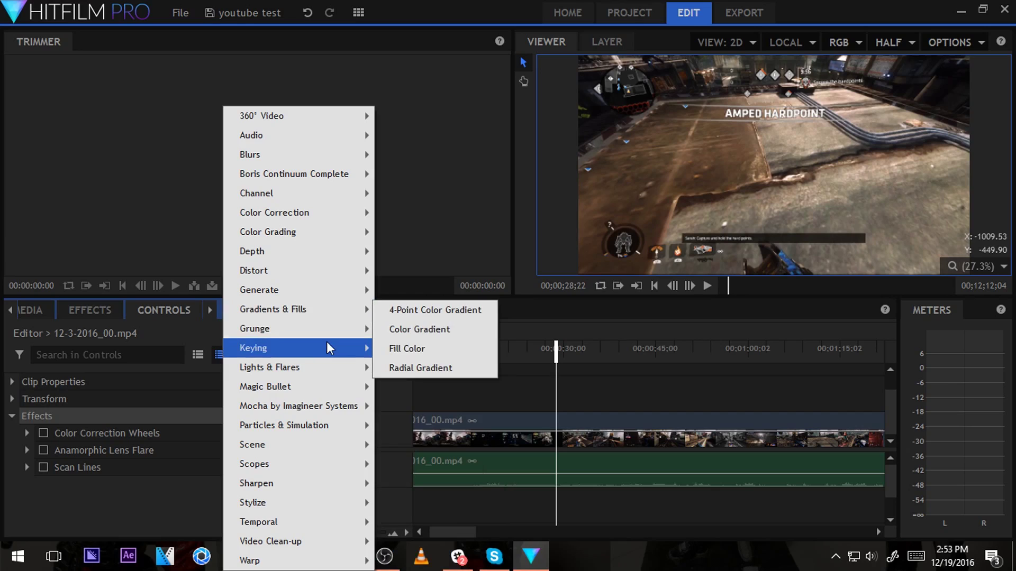
mouse_move(341, 368)
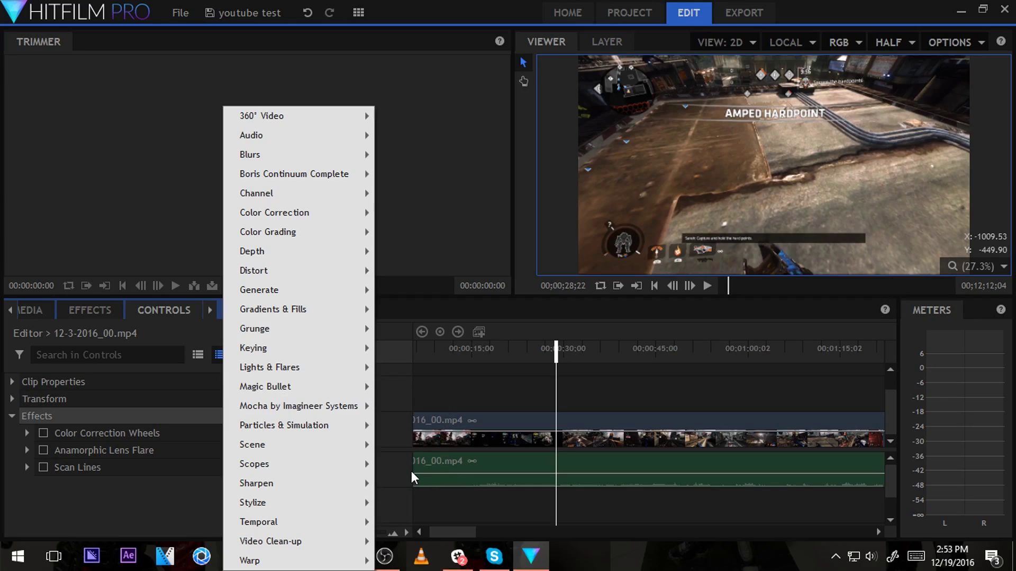
mouse_move(358, 411)
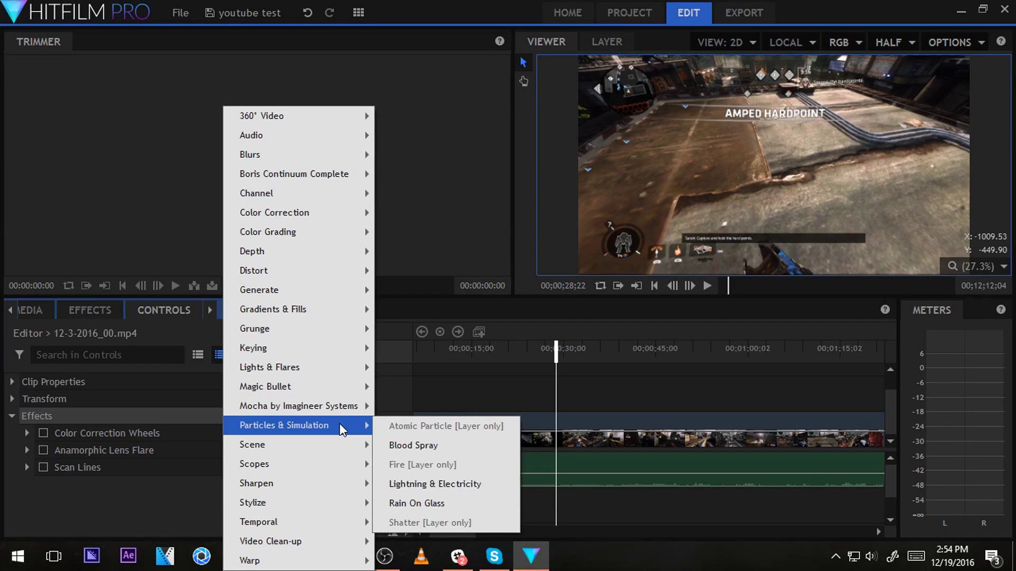
click(436, 451)
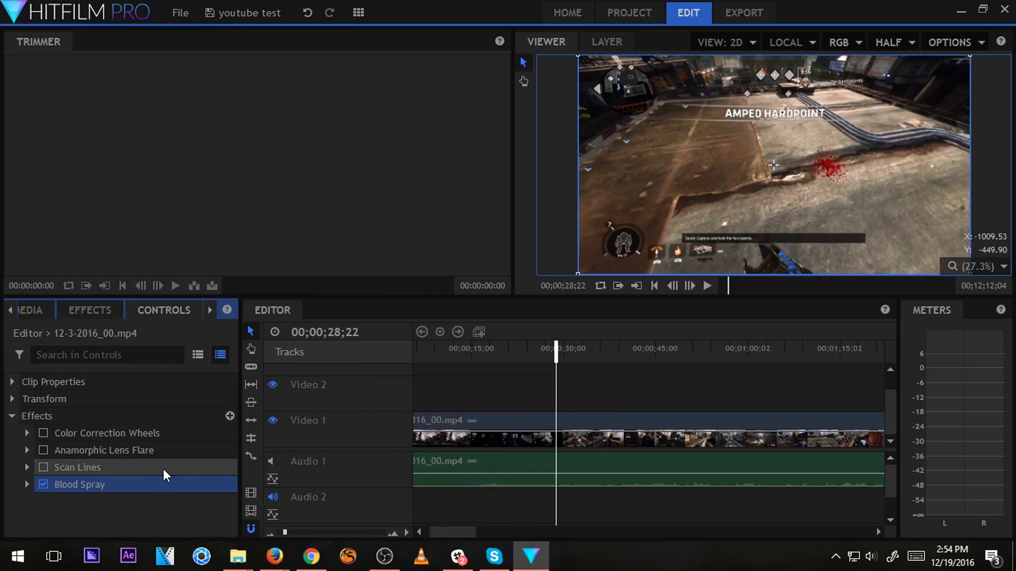
key(Delete)
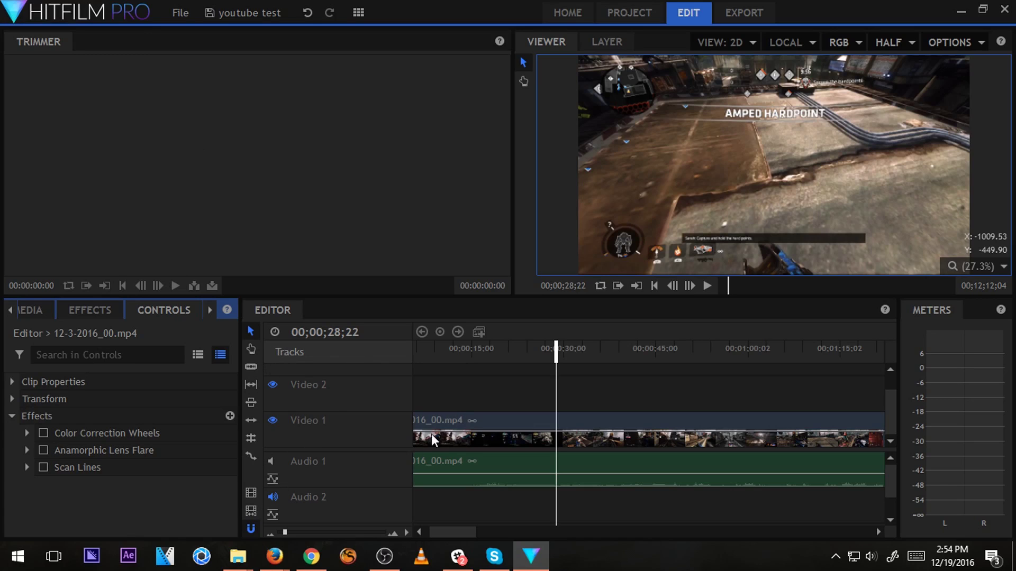
Select the gameplay clip on Video 1, collapse its list of applied effects and show the effects library.
click(550, 439)
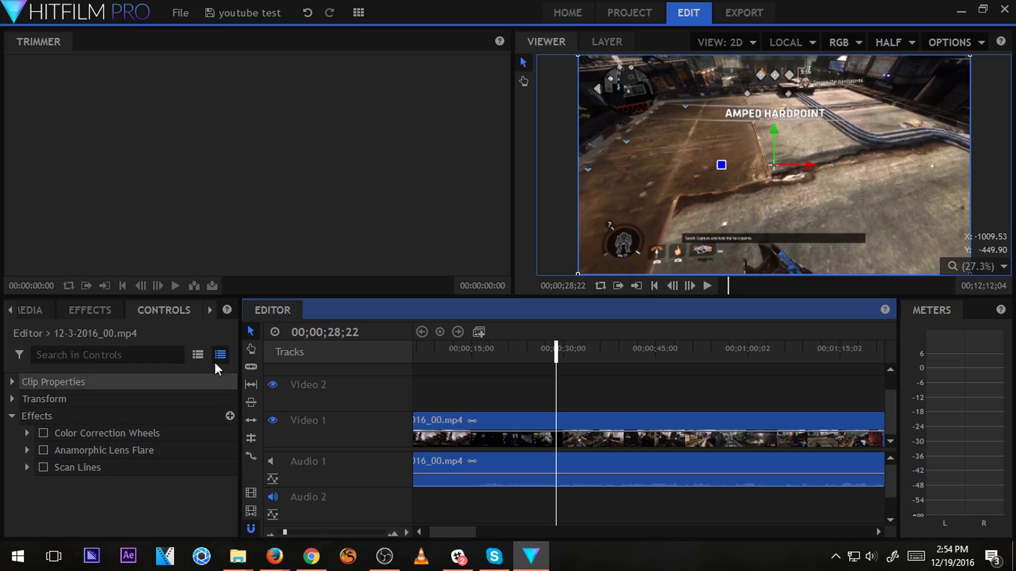
click(12, 417)
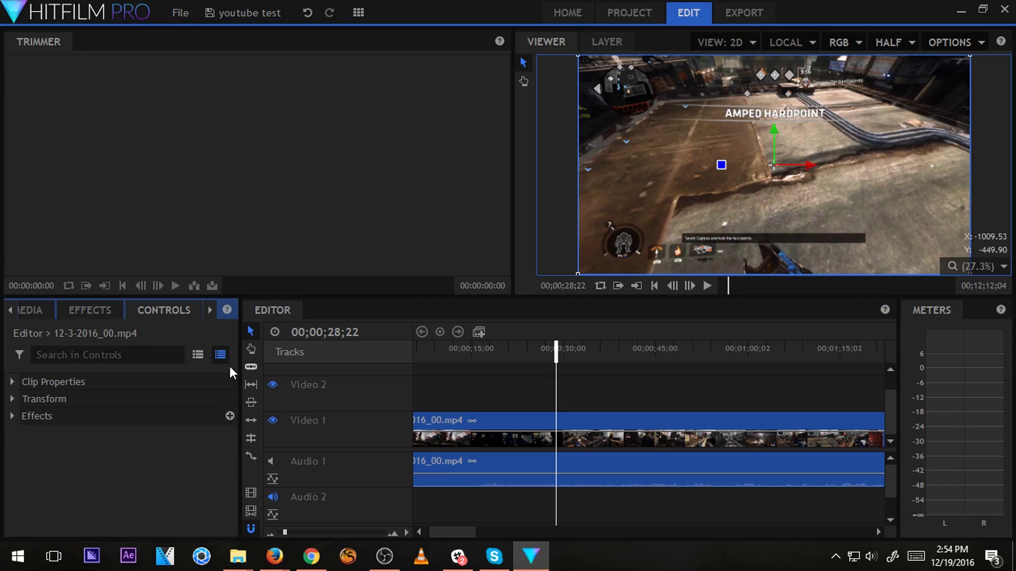
click(91, 312)
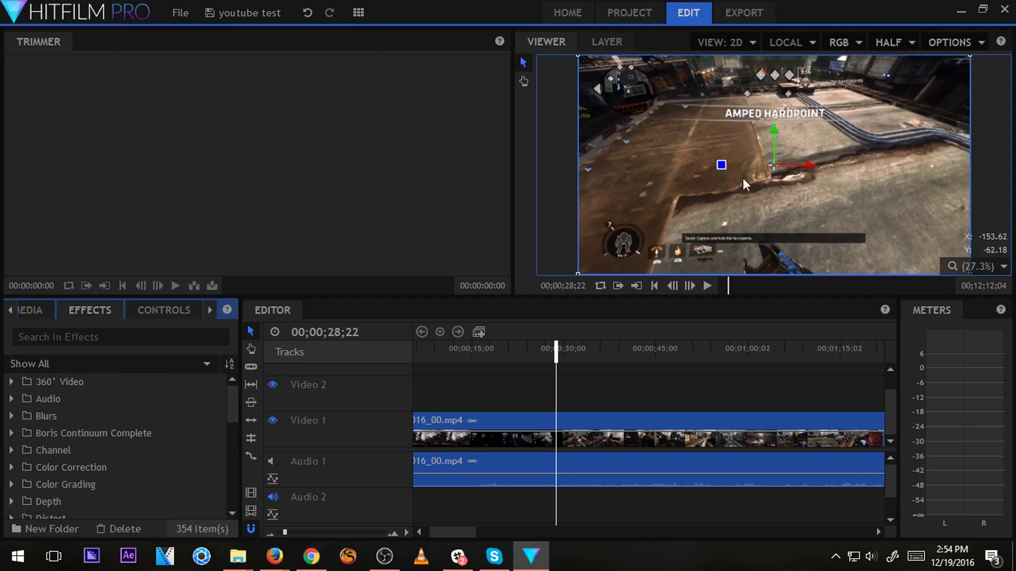
Examine the actions available for New Plane 1 in the project media, without choosing one.
click(33, 318)
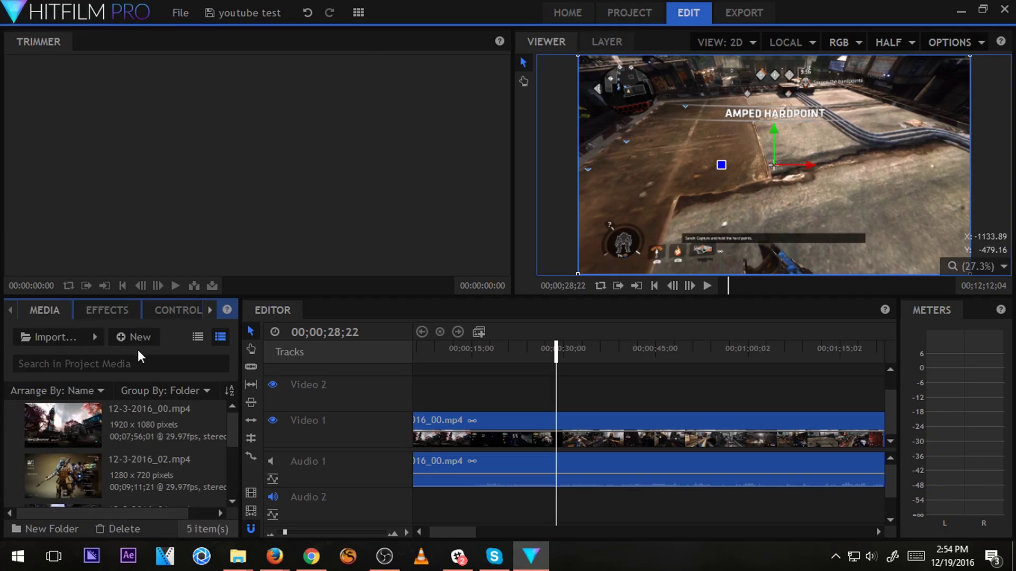
drag(233, 425, 233, 476)
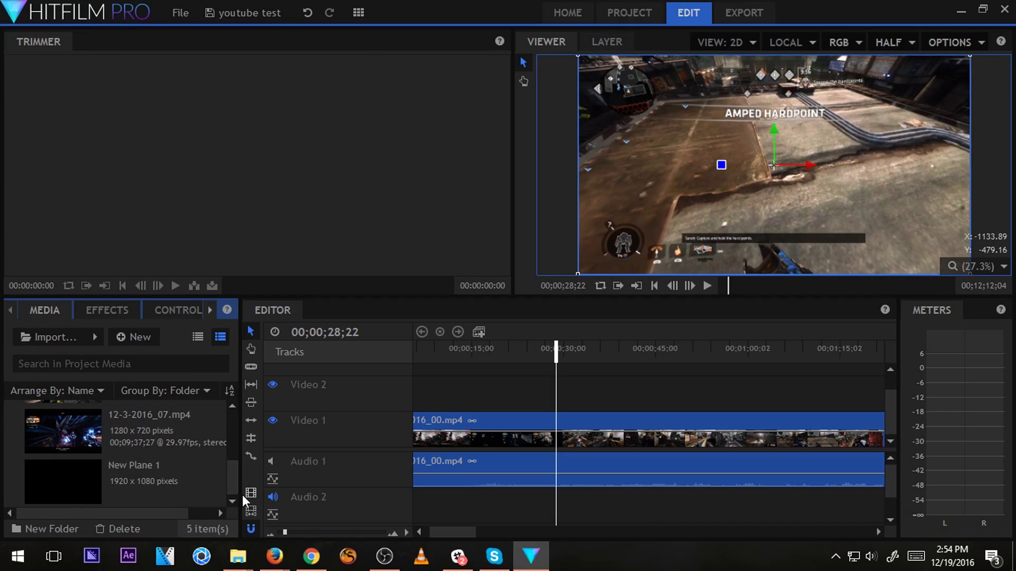
right_click(129, 493)
mouse_move(219, 316)
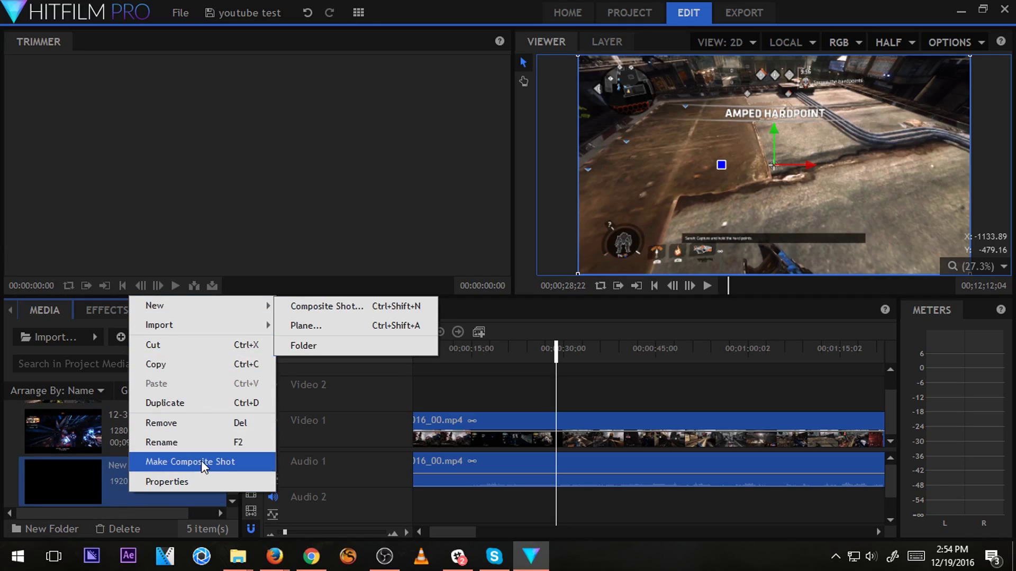
click(132, 229)
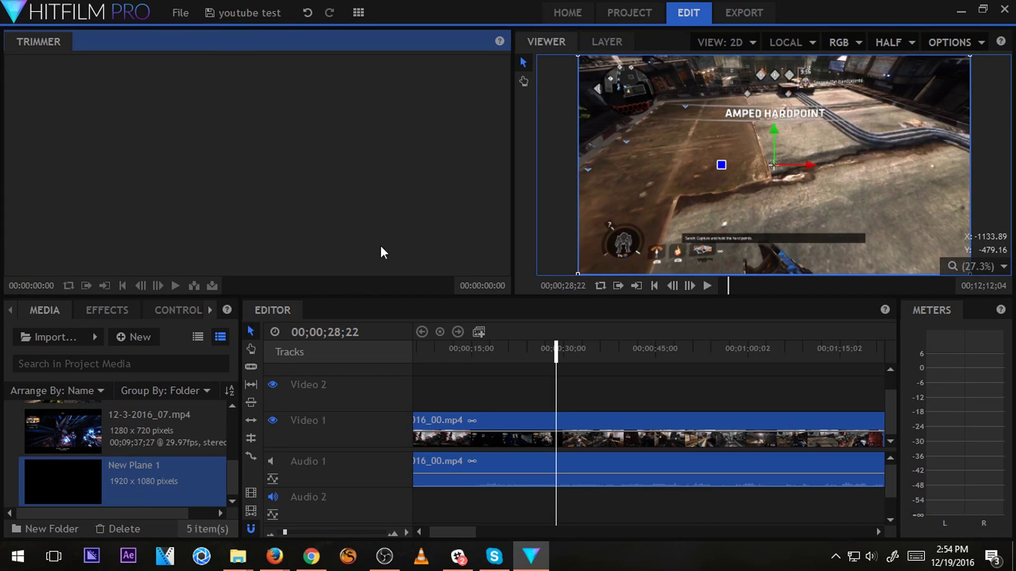
click(177, 308)
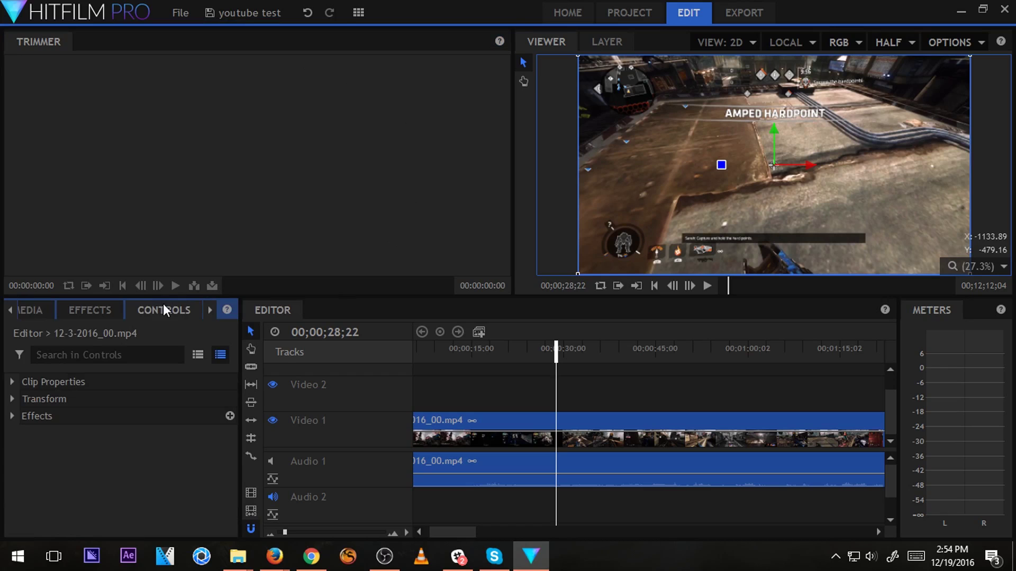
click(113, 310)
click(481, 427)
click(483, 427)
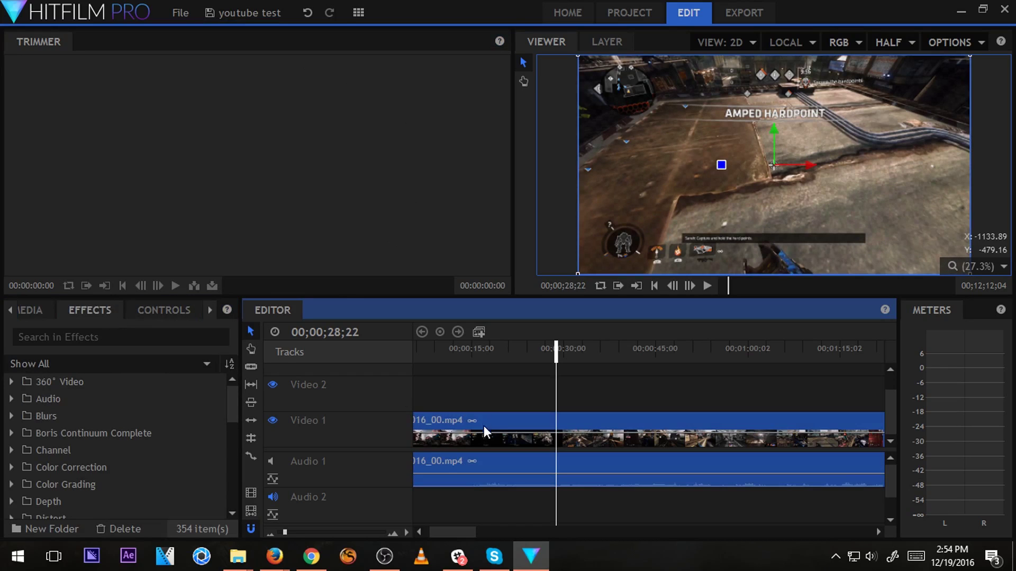
click(485, 423)
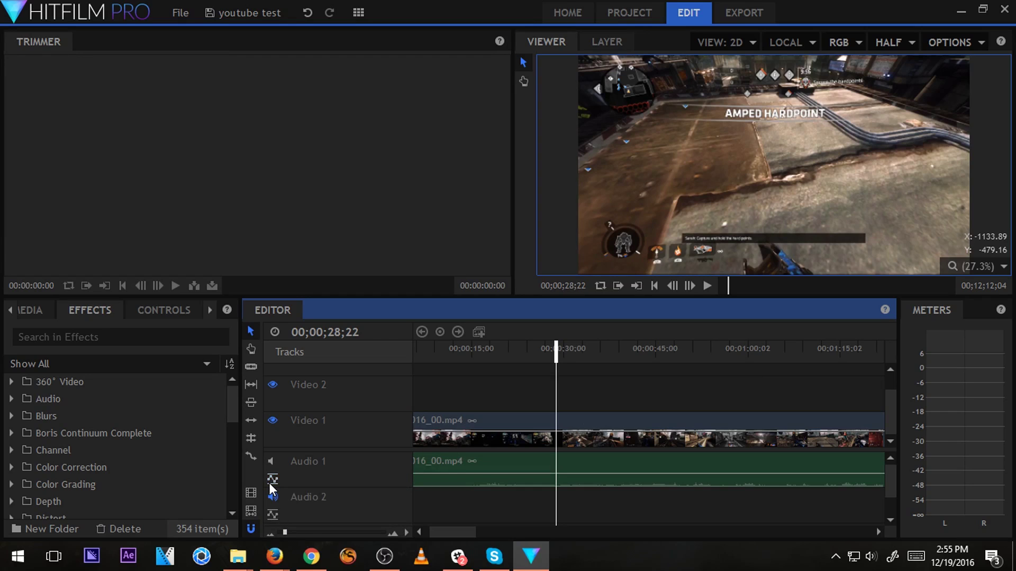
right_click(294, 439)
click(365, 417)
click(960, 44)
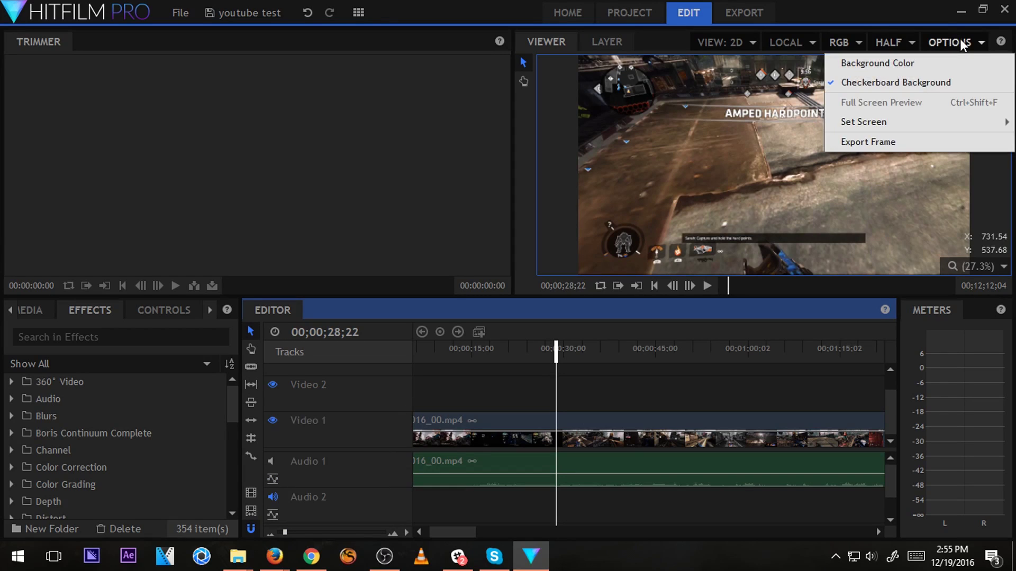
click(945, 43)
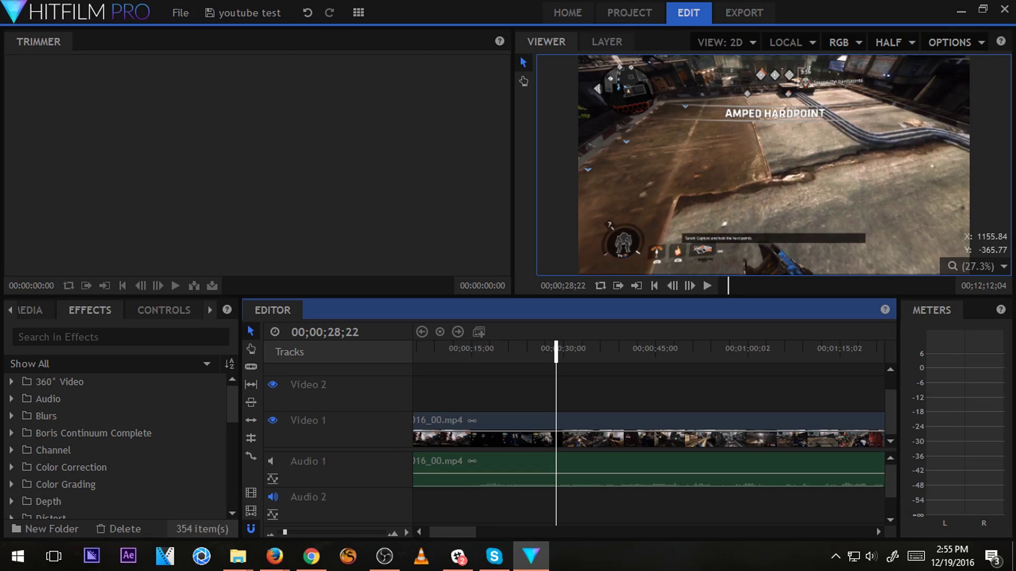
key(alt+Tab)
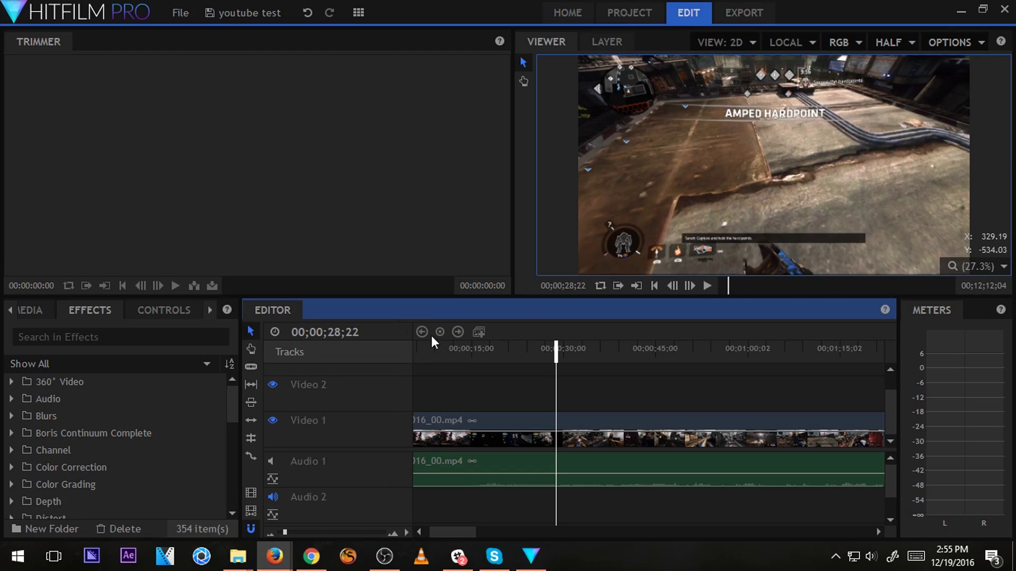
Display the text formatting settings with the Character and Paragraph options.
click(136, 307)
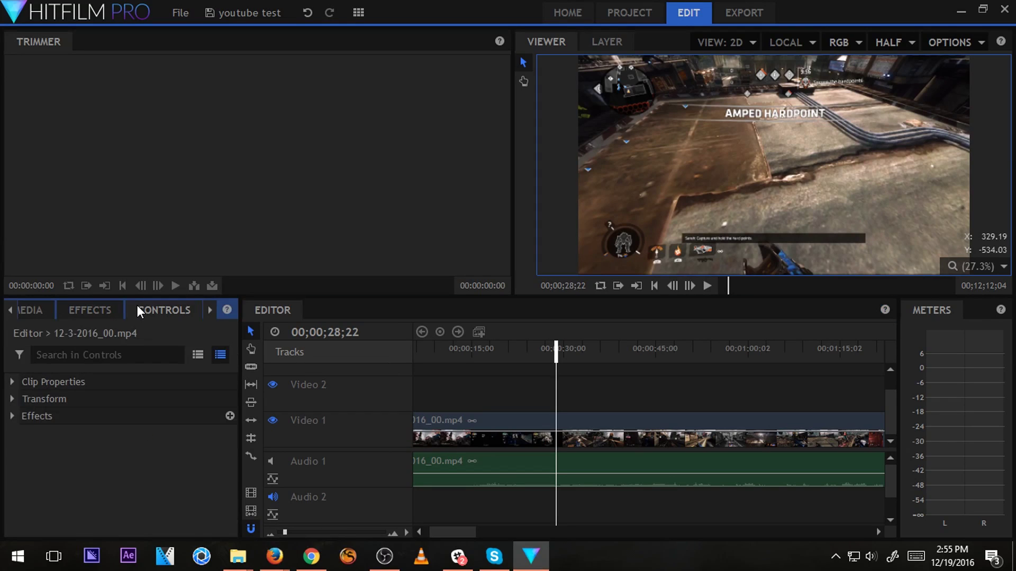
click(204, 314)
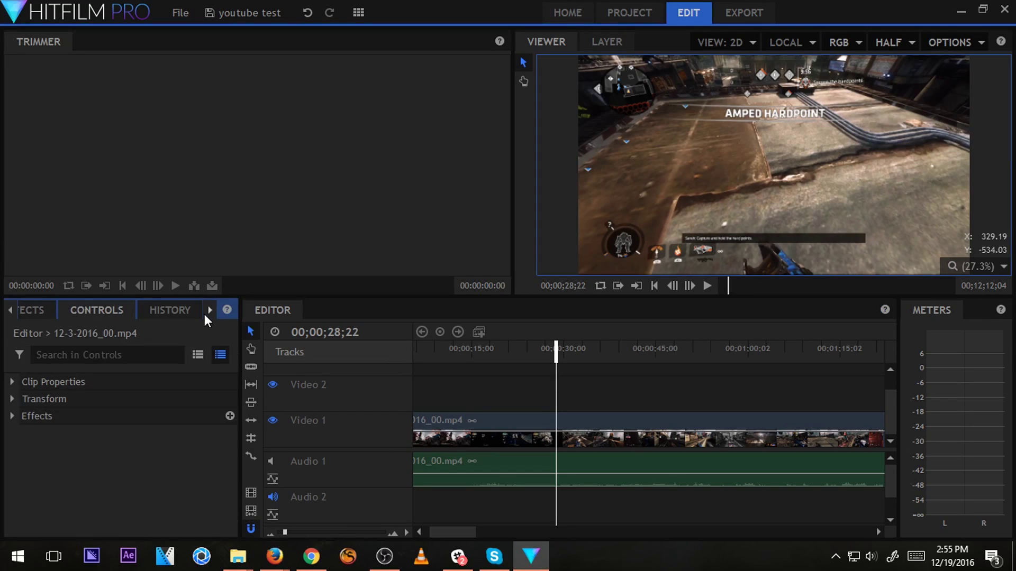
click(204, 315)
click(186, 313)
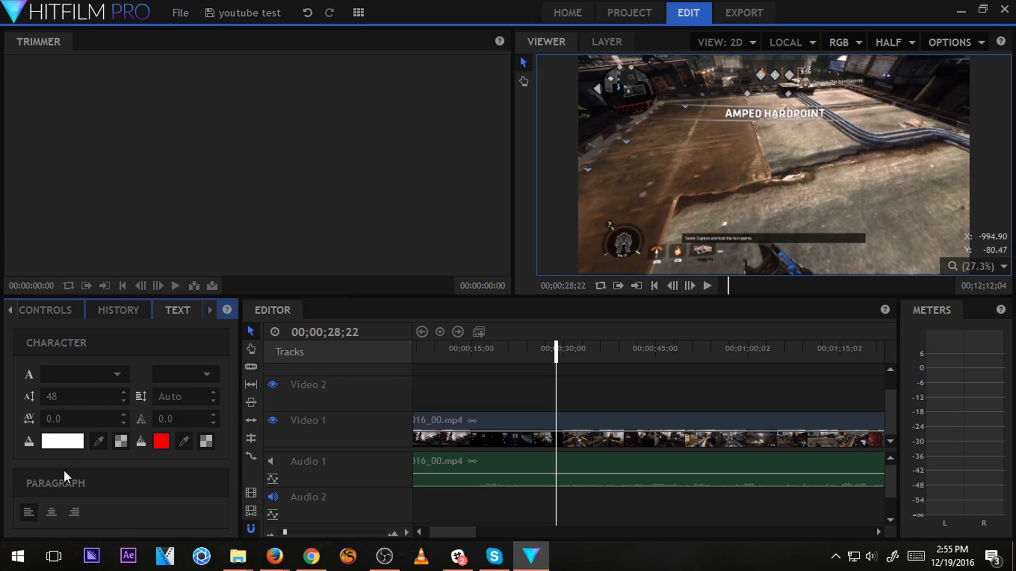
Try to move the clip within the viewer, undo the change and reselect the clip on the timeline.
drag(586, 155, 649, 172)
key(ctrl+z)
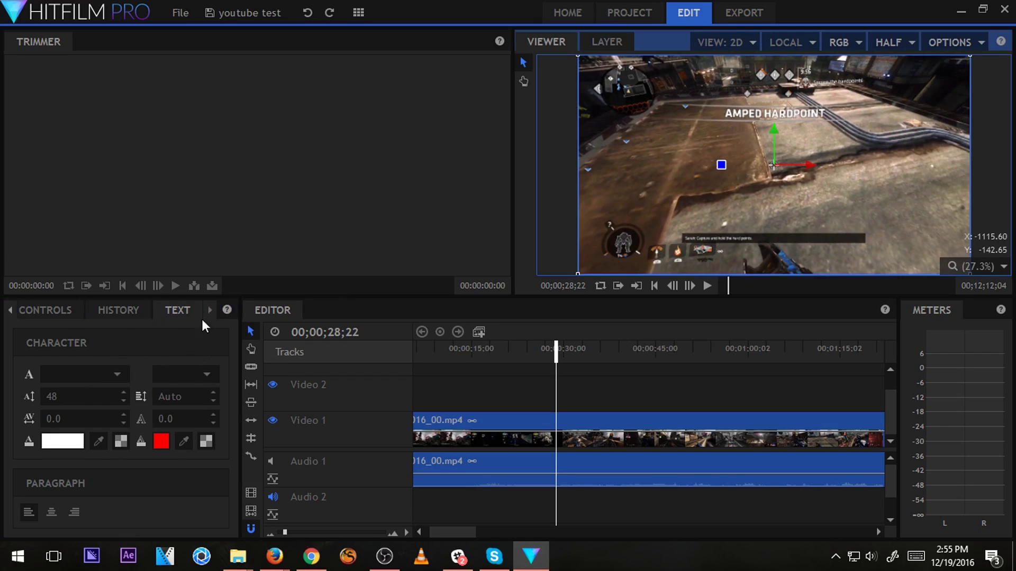
click(81, 351)
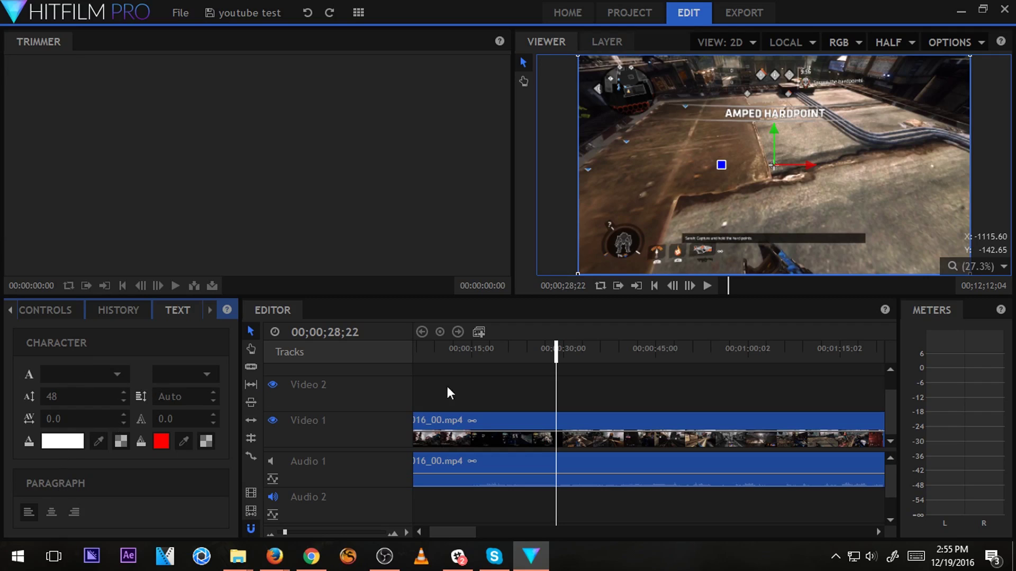
click(482, 421)
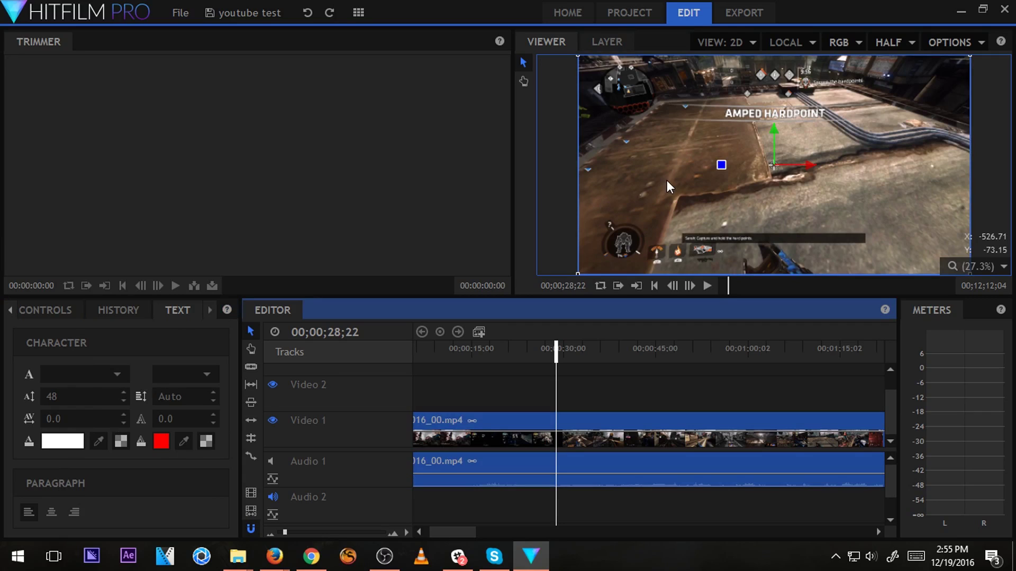
click(120, 385)
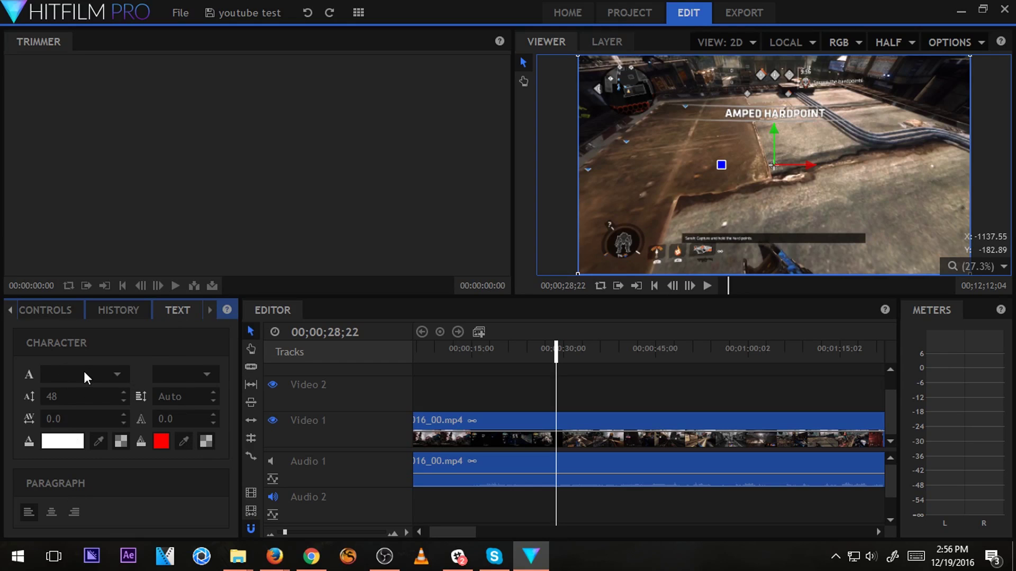
right_click(174, 314)
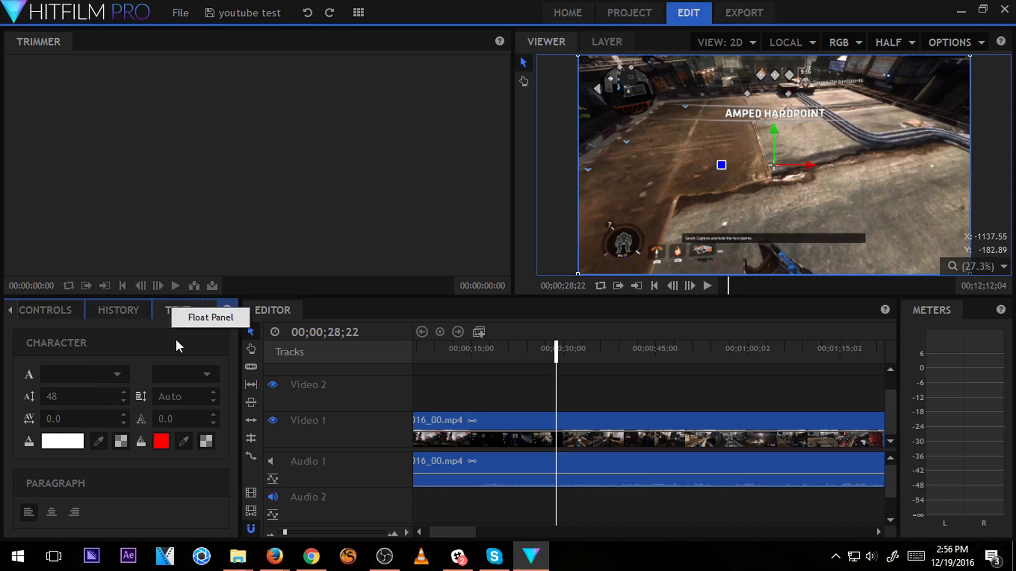
key(Escape)
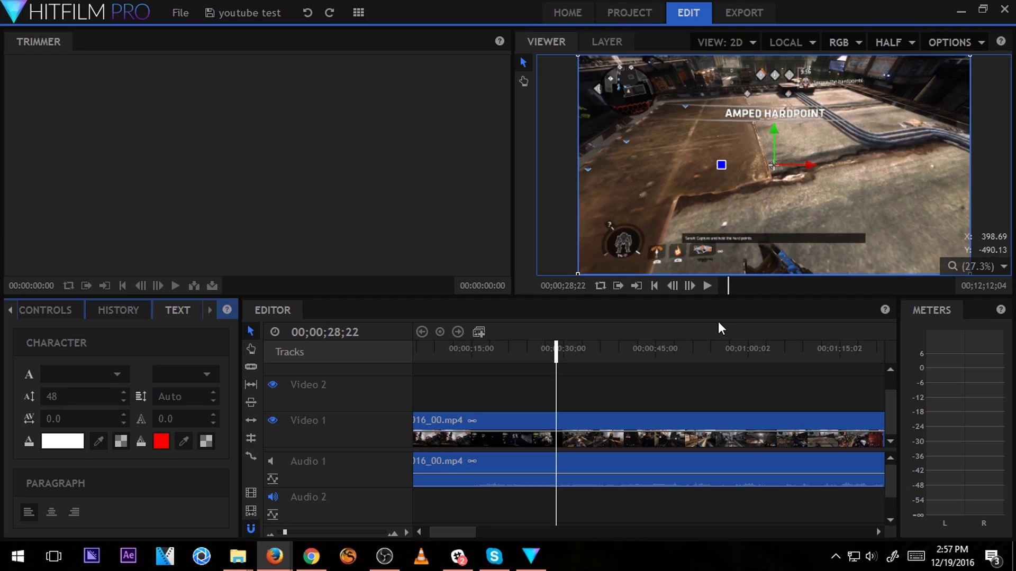
Place 12-3-2016_07.mp4 from the project media on Video 1 over the existing clip, starting about four seconds in.
scroll(480, 453, down, 15)
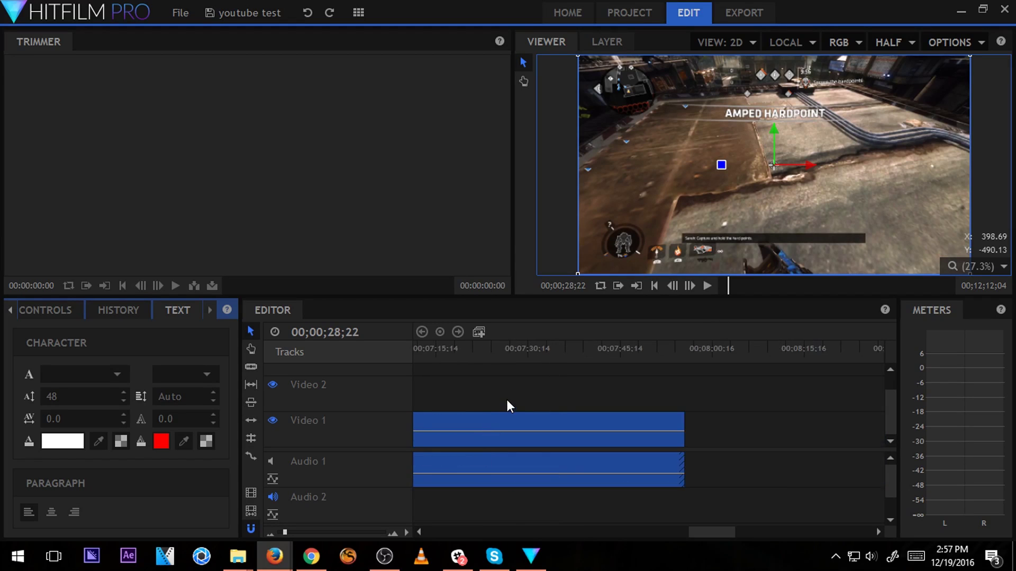
scroll(520, 418, up, 15)
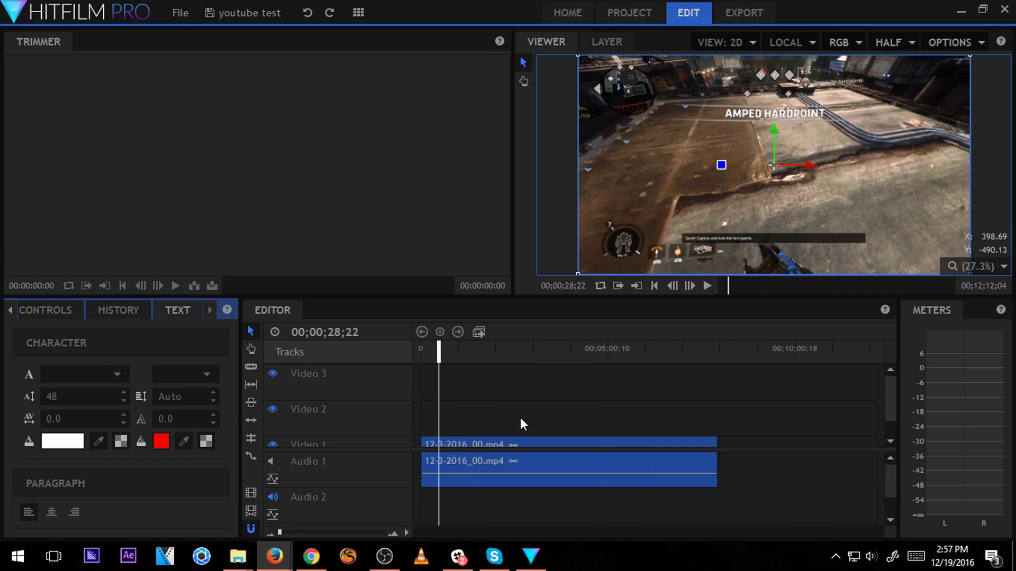
scroll(461, 436, up, 3)
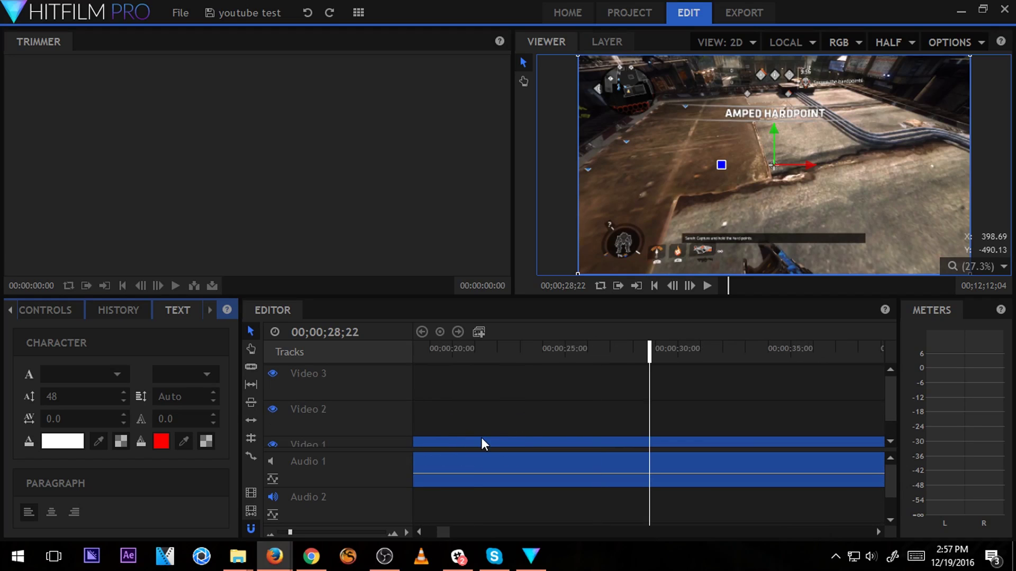
click(455, 467)
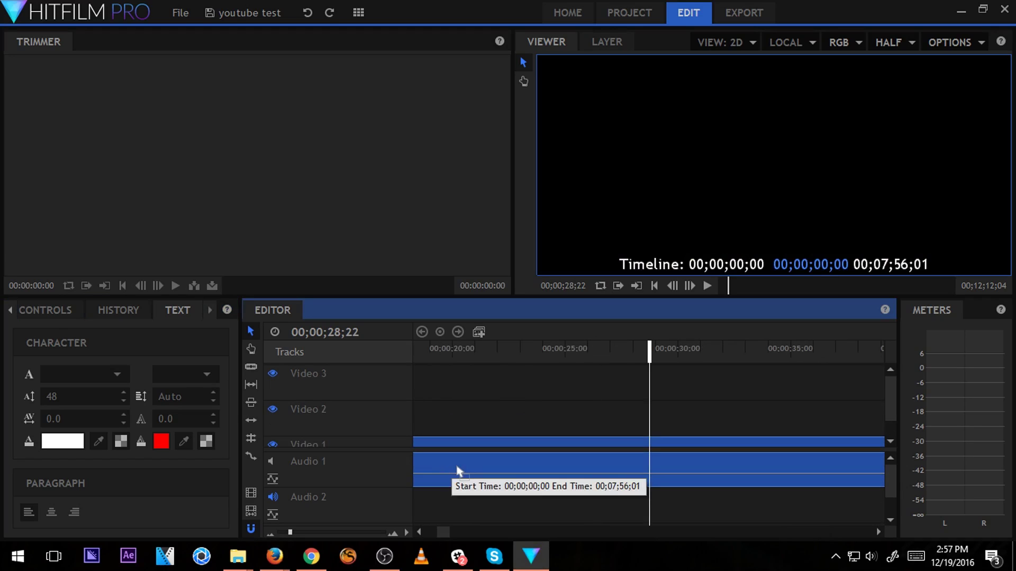
drag(444, 532, 420, 532)
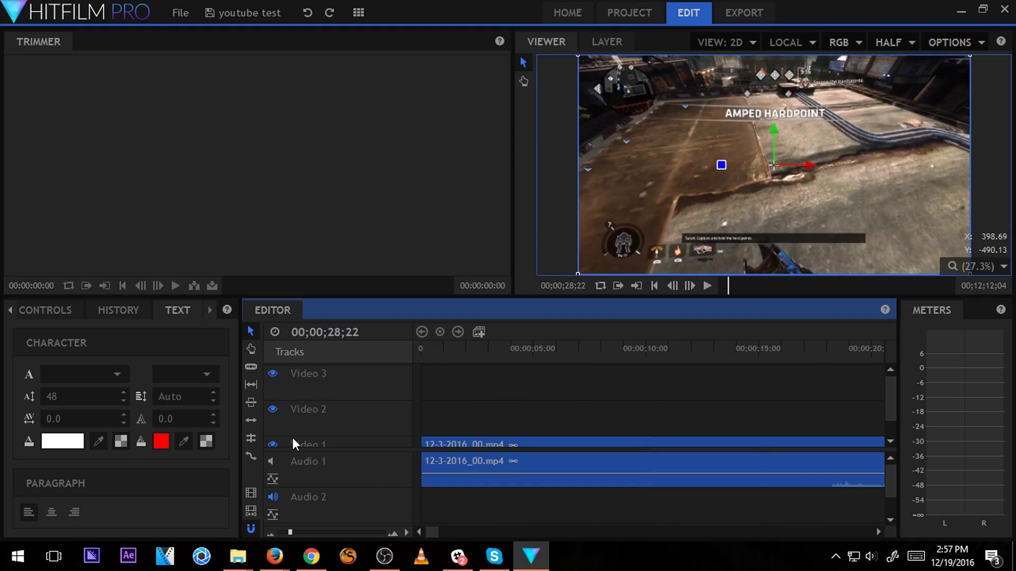
click(36, 309)
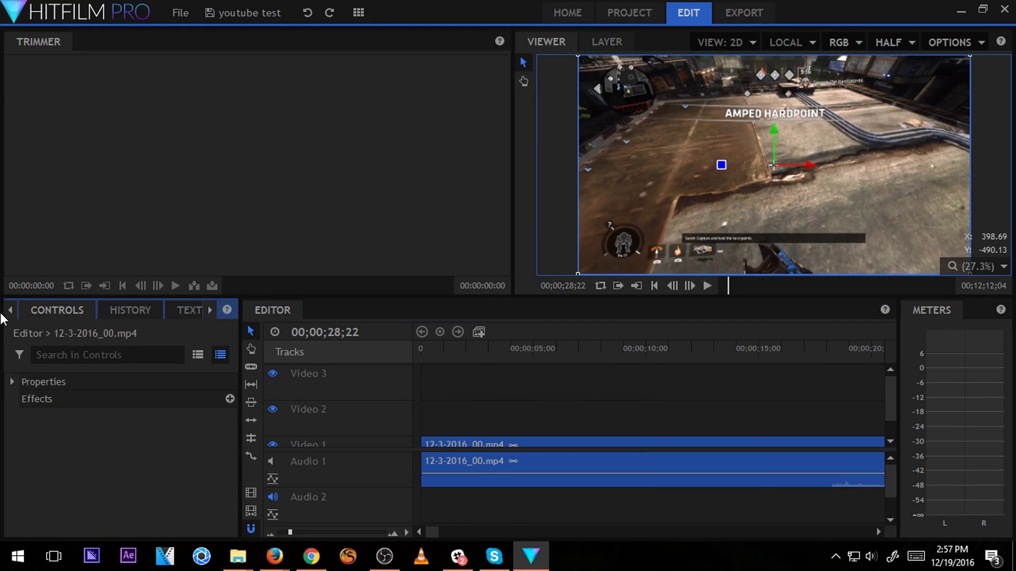
click(9, 311)
click(49, 313)
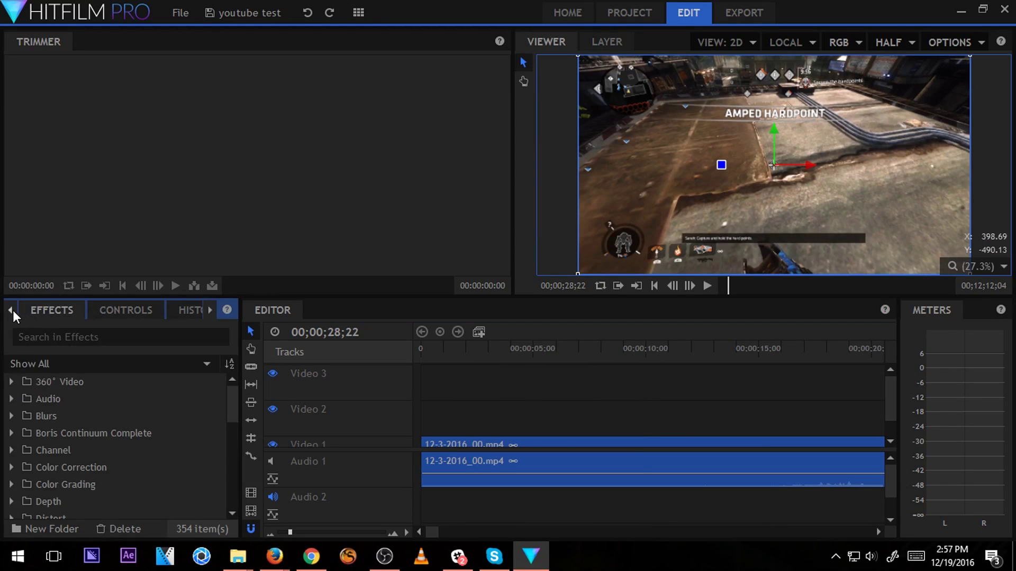
click(10, 311)
click(37, 310)
drag(127, 423, 531, 452)
Move the 12-3-2016_07.mp4 clip earlier on Video 1 so it starts at 00;00;00;21.
click(484, 350)
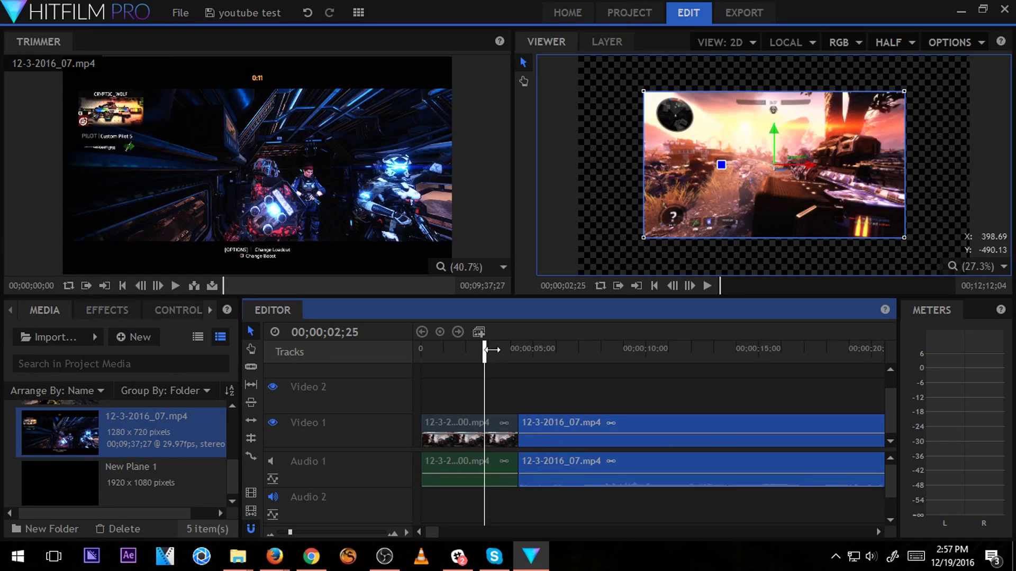
drag(510, 348, 489, 349)
drag(575, 433, 473, 426)
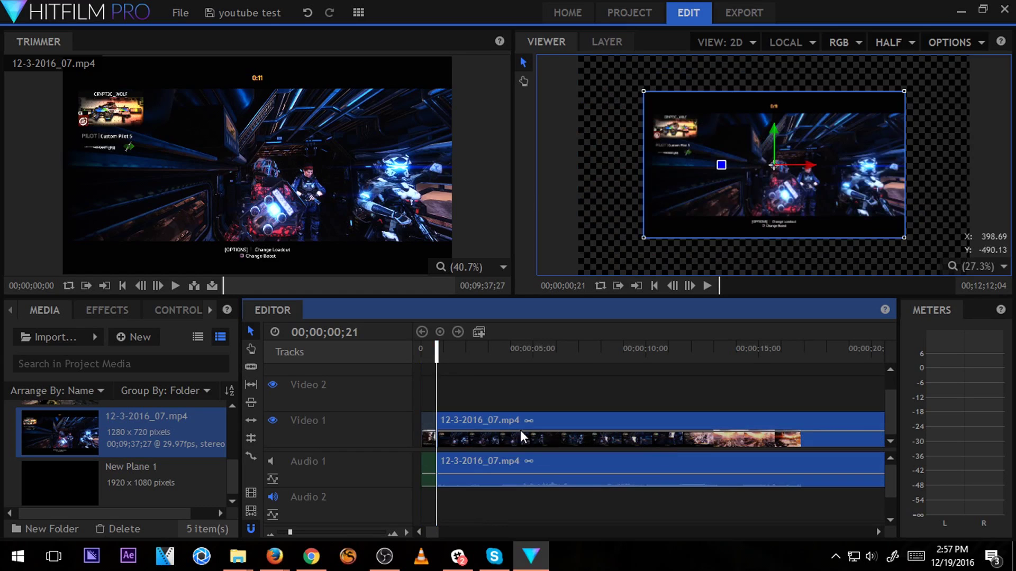
Slice the 12-3-2016_07.mp4 clip on the timeline at 00;00;01;22.
click(450, 349)
click(459, 347)
key(c)
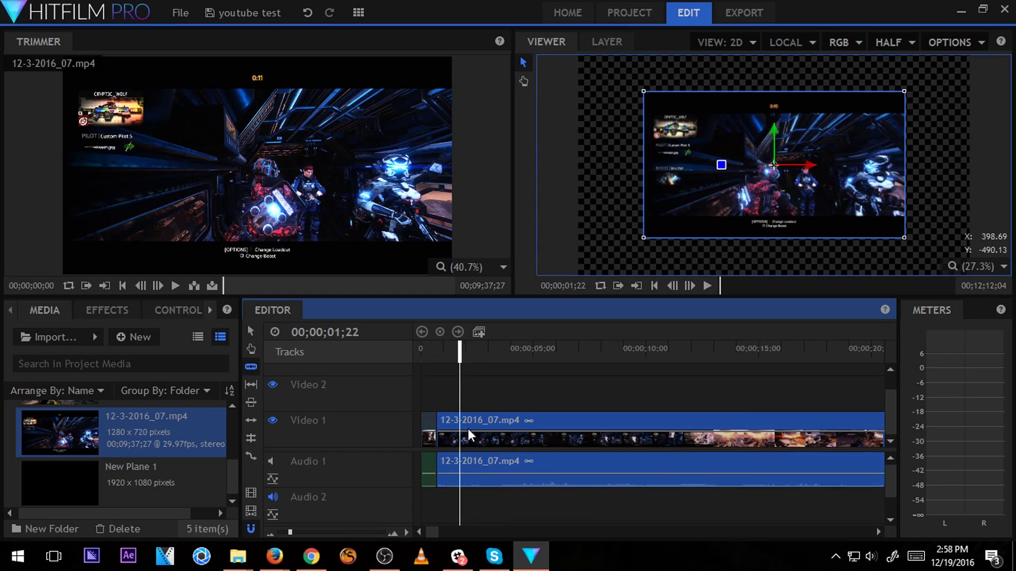
click(463, 427)
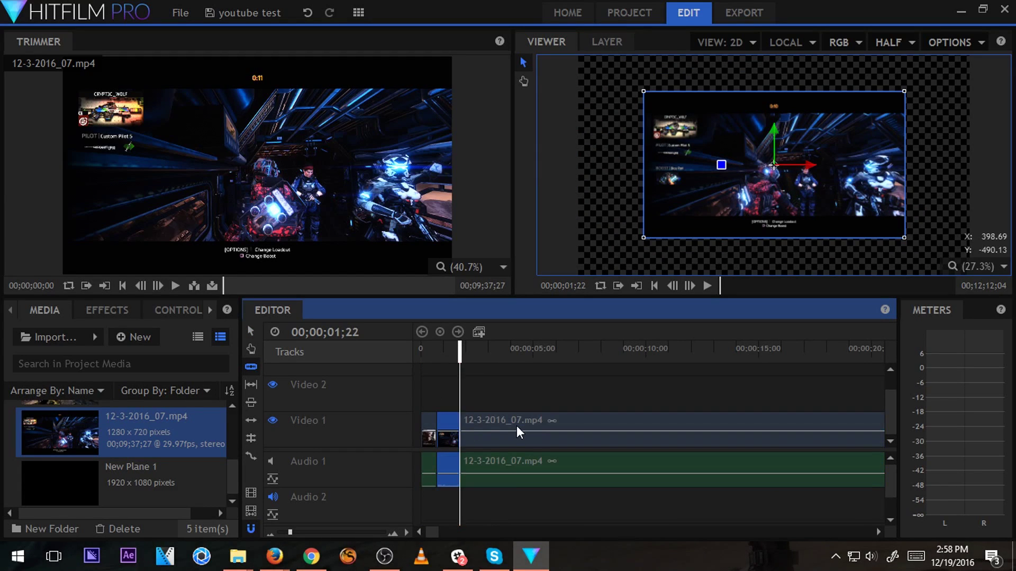
Slice the remaining part of 12-3-2016_07.mp4 at two more points and undo both cuts.
click(517, 425)
click(523, 417)
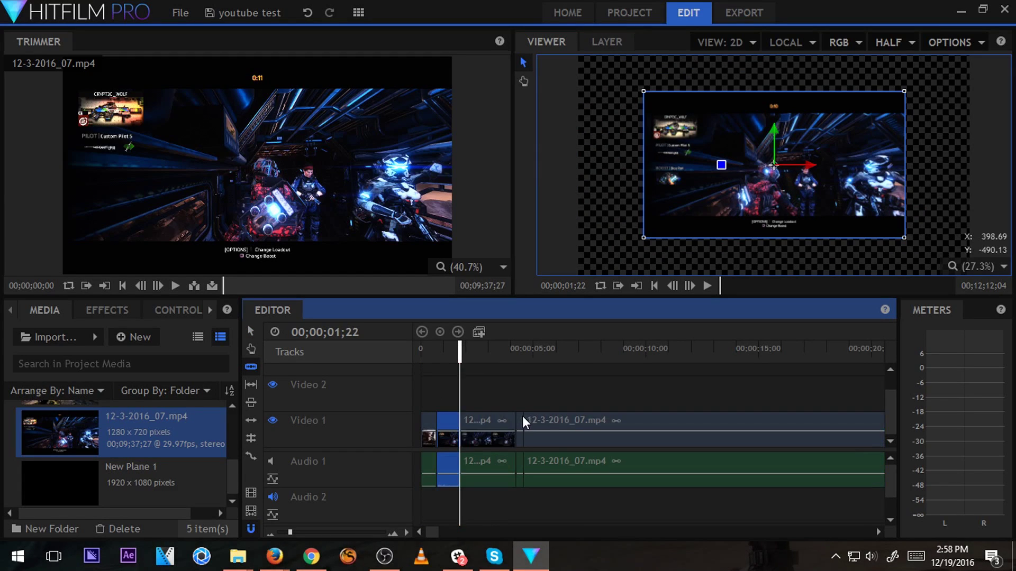
key(ctrl+z)
key(ctrl+z)
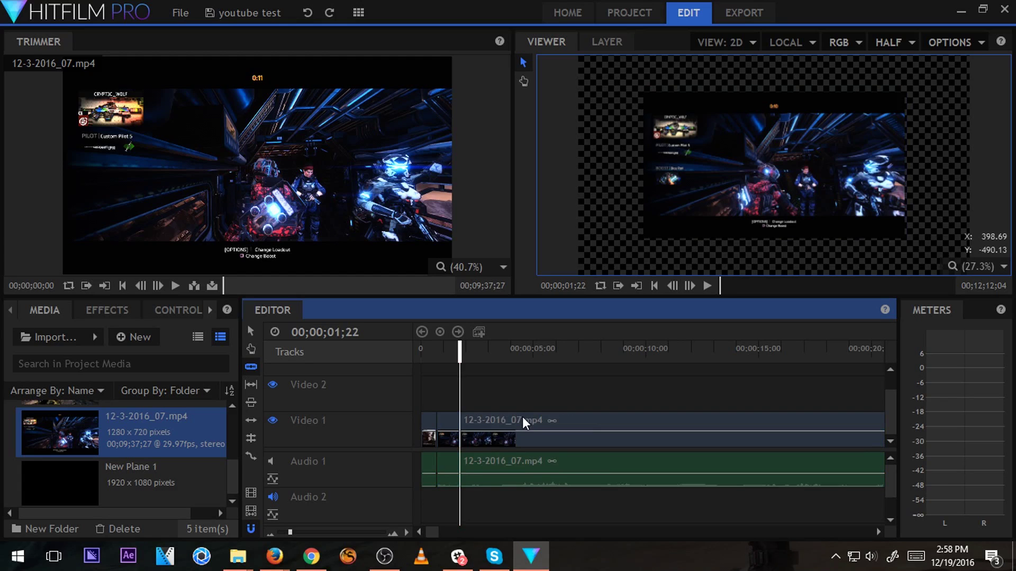
Delete the part of 12-3-2016_07.mp4 after the cut at 00;00;01;22.
key(v)
click(522, 417)
key(Delete)
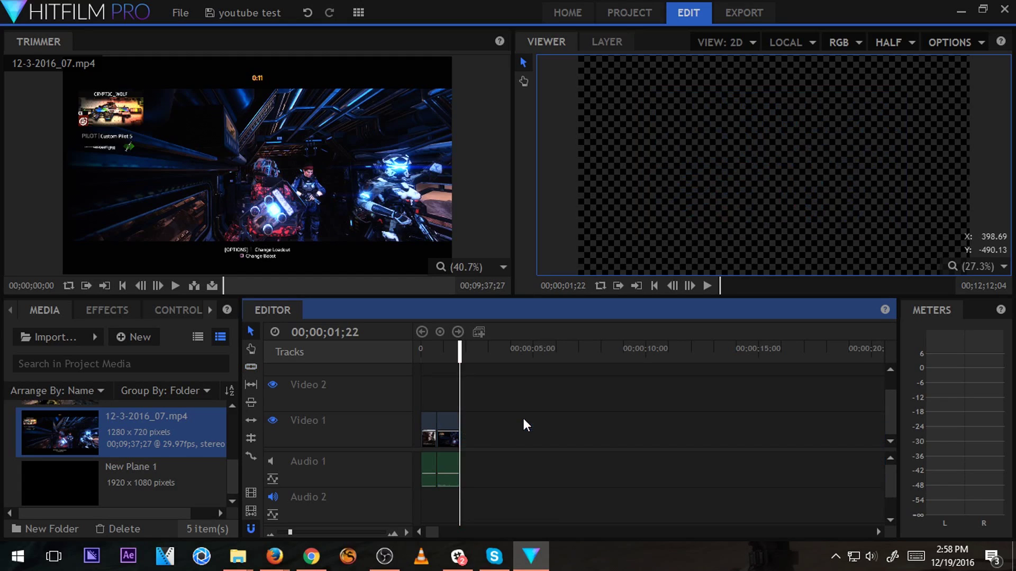
Examine the two shortened clips on the timeline and the actions available for 12-3-2016_07.mp4.
scroll(453, 428, up, 6)
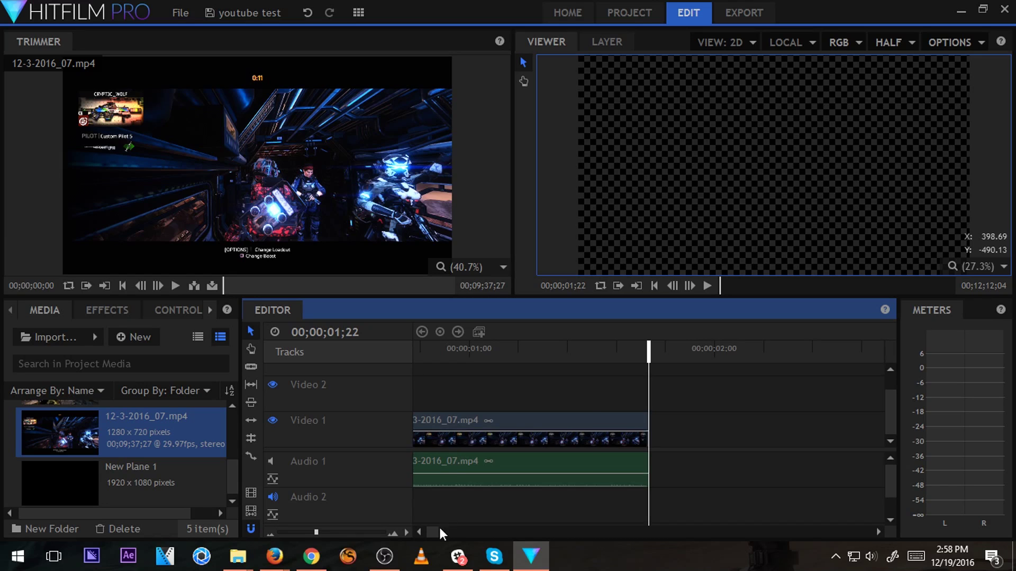
click(420, 532)
drag(542, 356, 522, 383)
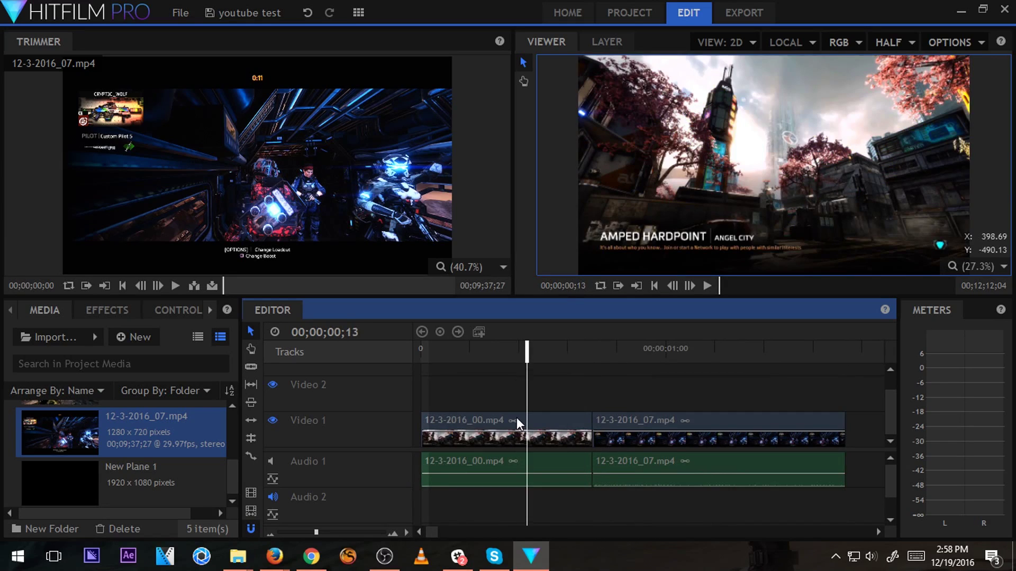
click(517, 417)
click(640, 418)
right_click(639, 417)
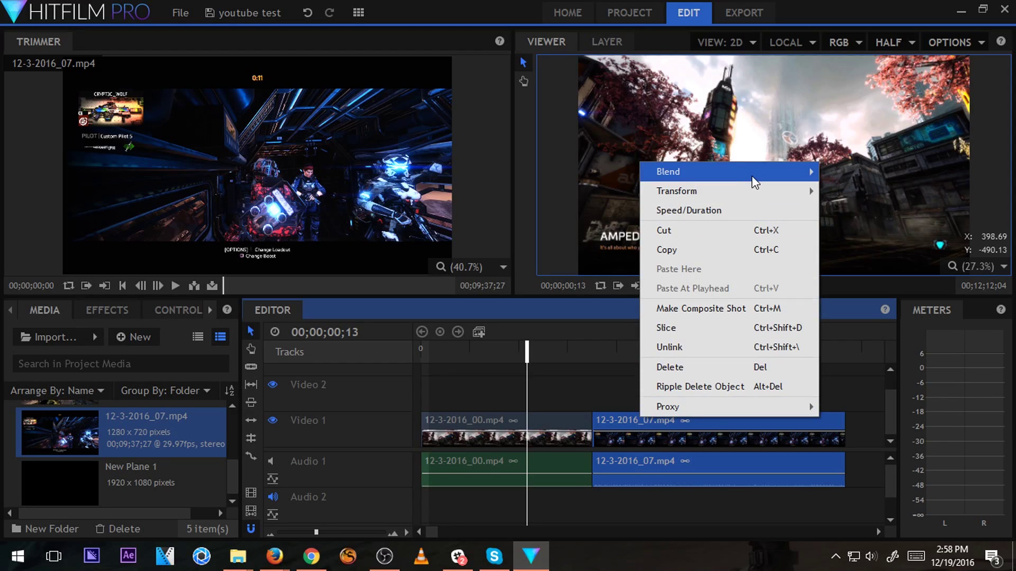
click(667, 437)
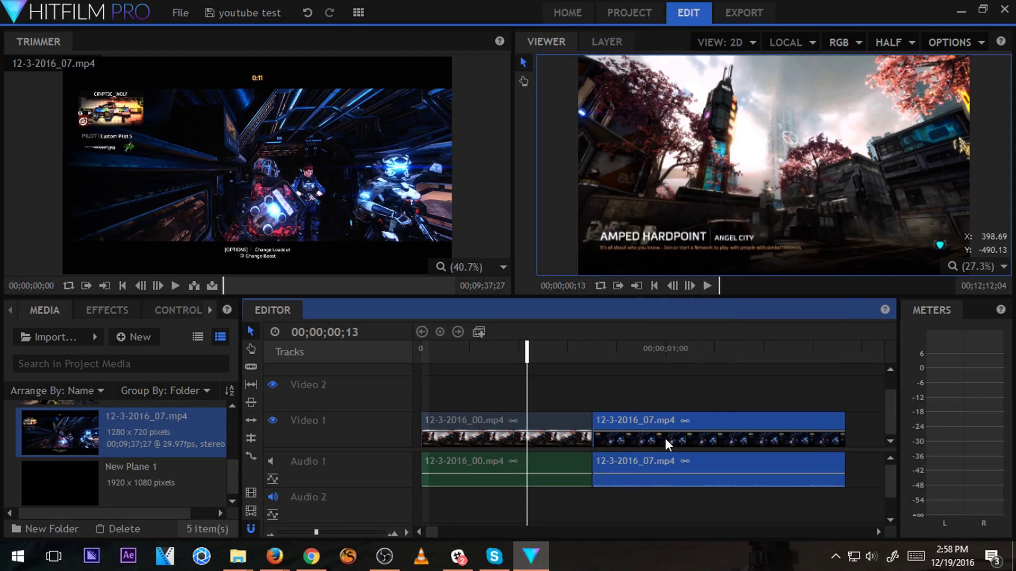
right_click(665, 438)
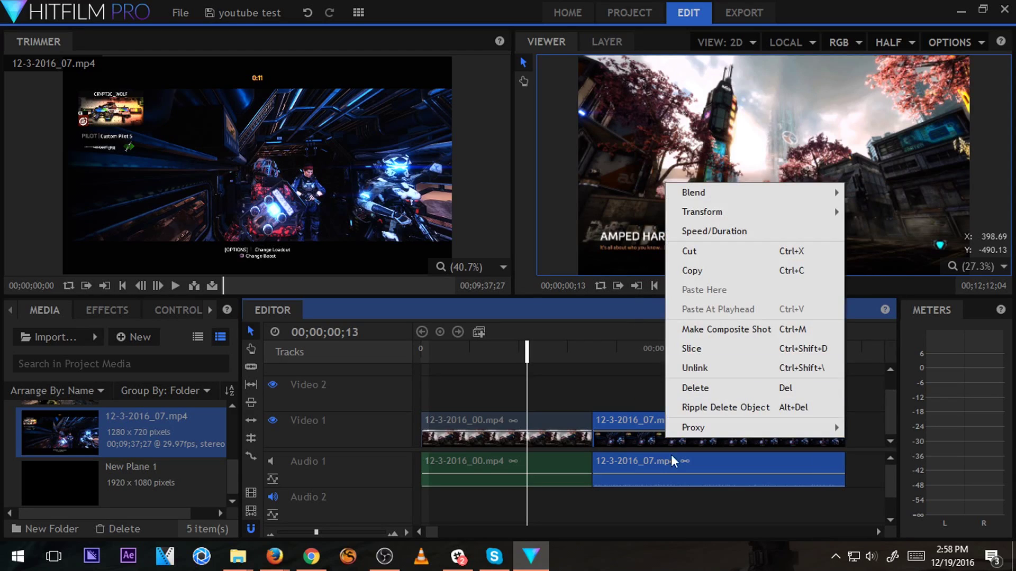
click(722, 277)
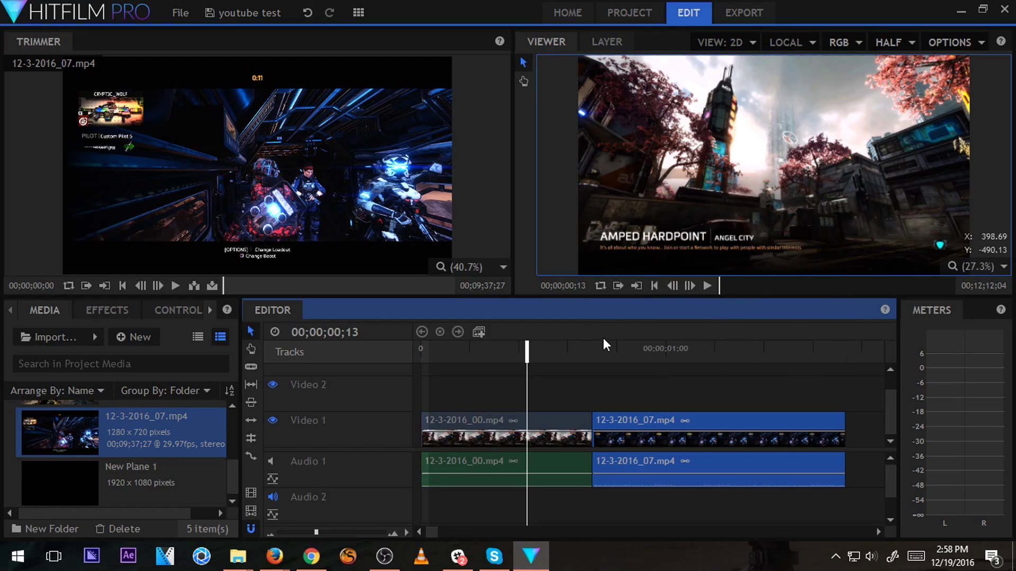
Scale the 12-3-2016_07.mp4 clip up in the viewer so it fills the frame.
click(616, 349)
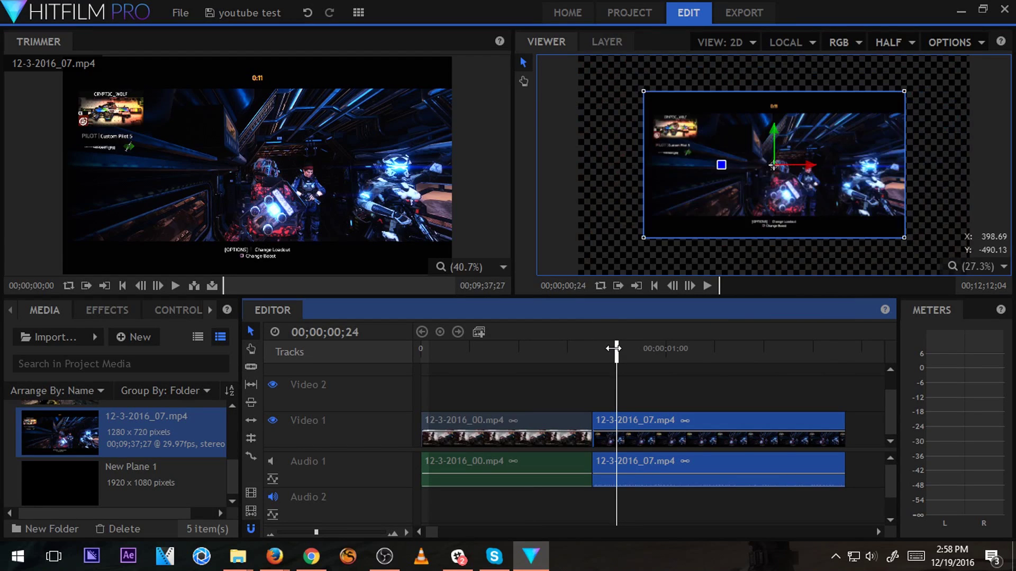
click(642, 238)
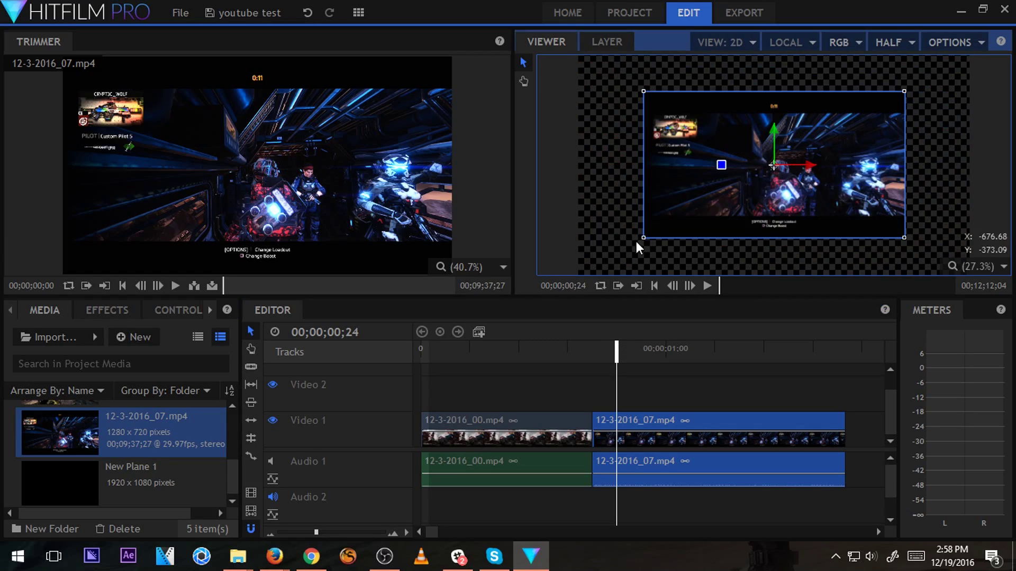
drag(642, 237, 578, 275)
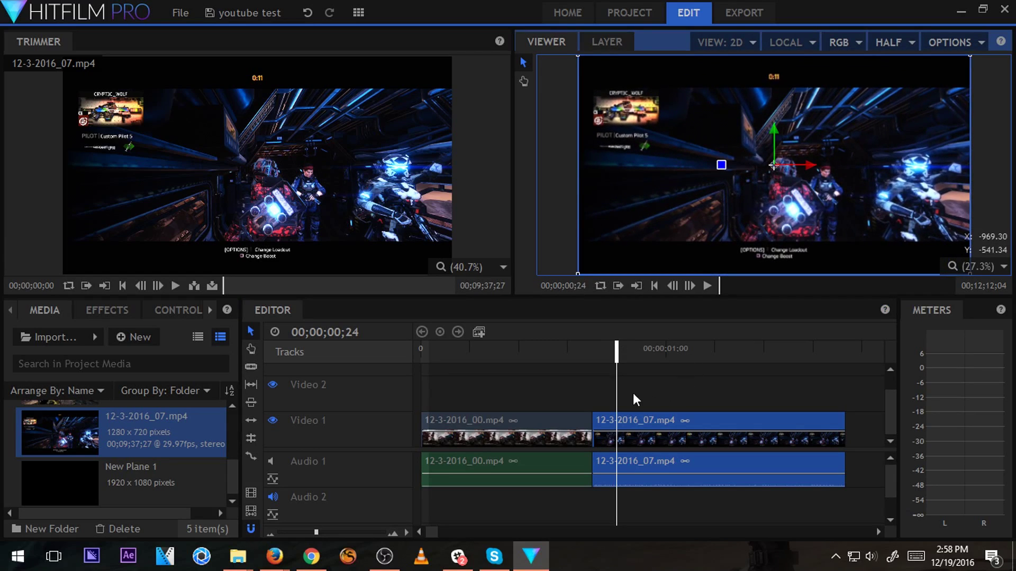
Add the Push motion transition at the cut between the two clips on Video 1 and return the playhead to 00;00;00;06.
drag(615, 358, 564, 385)
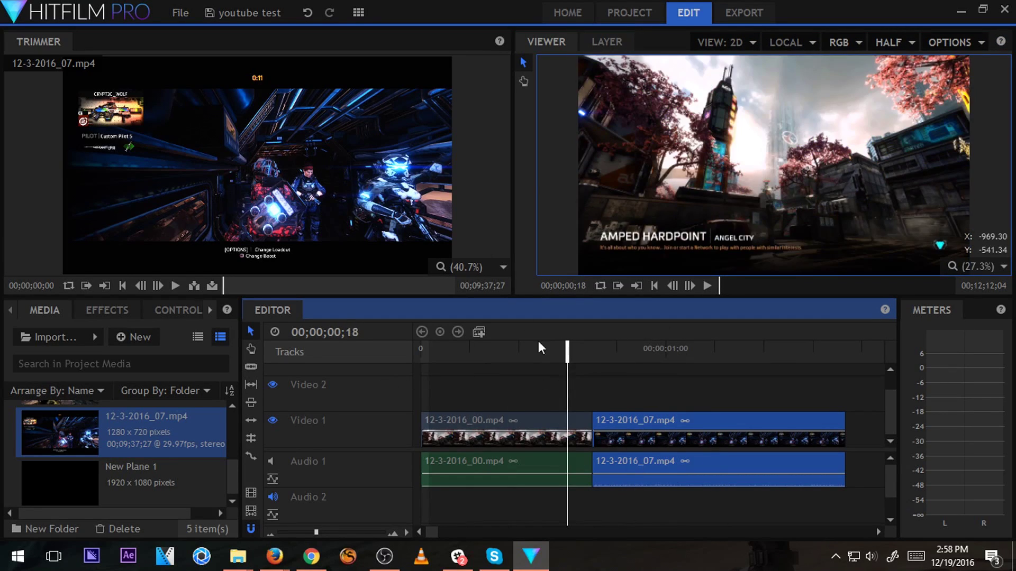
click(123, 305)
scroll(51, 424, down, 5)
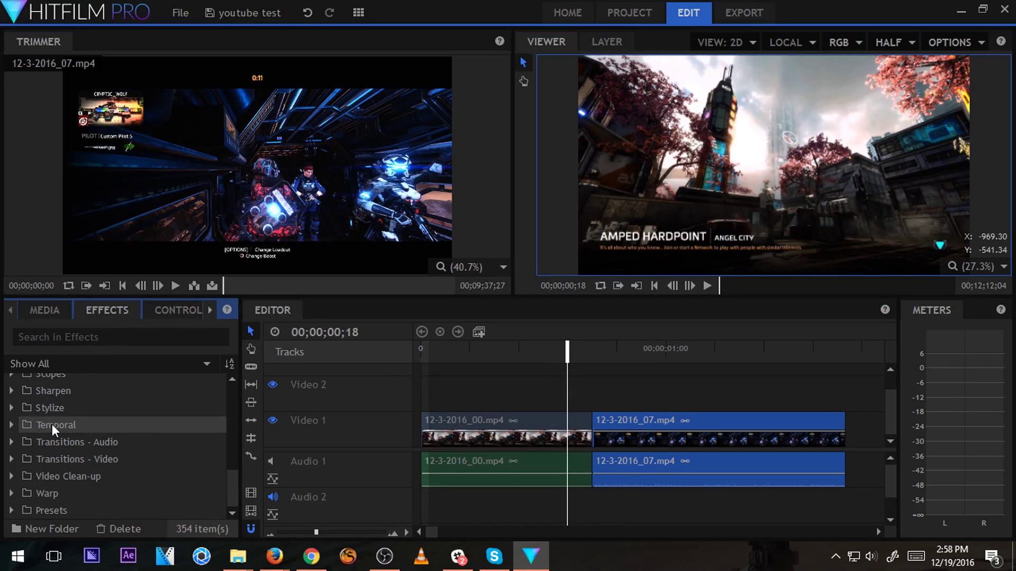
click(15, 464)
scroll(46, 478, down, 2)
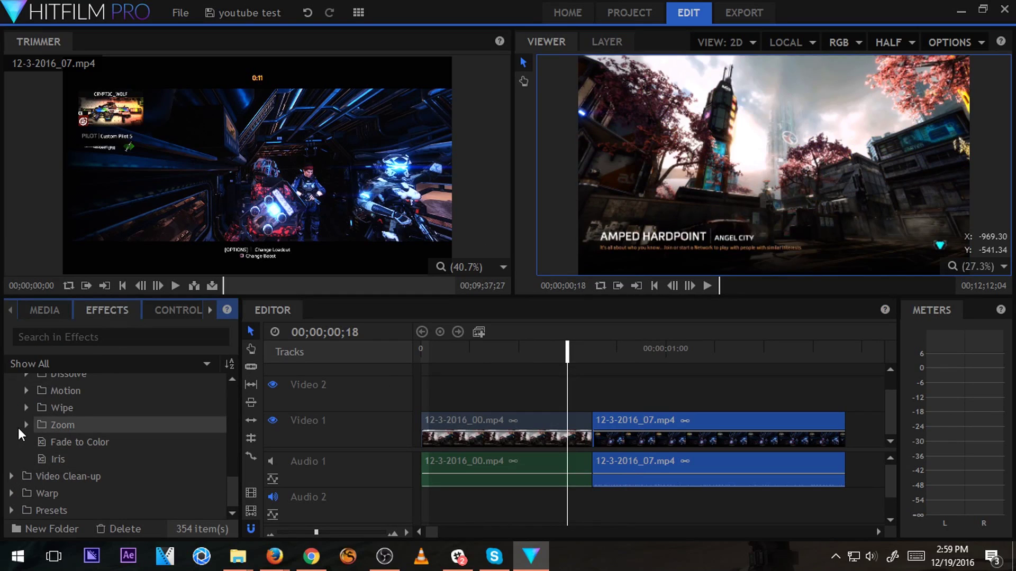
click(26, 391)
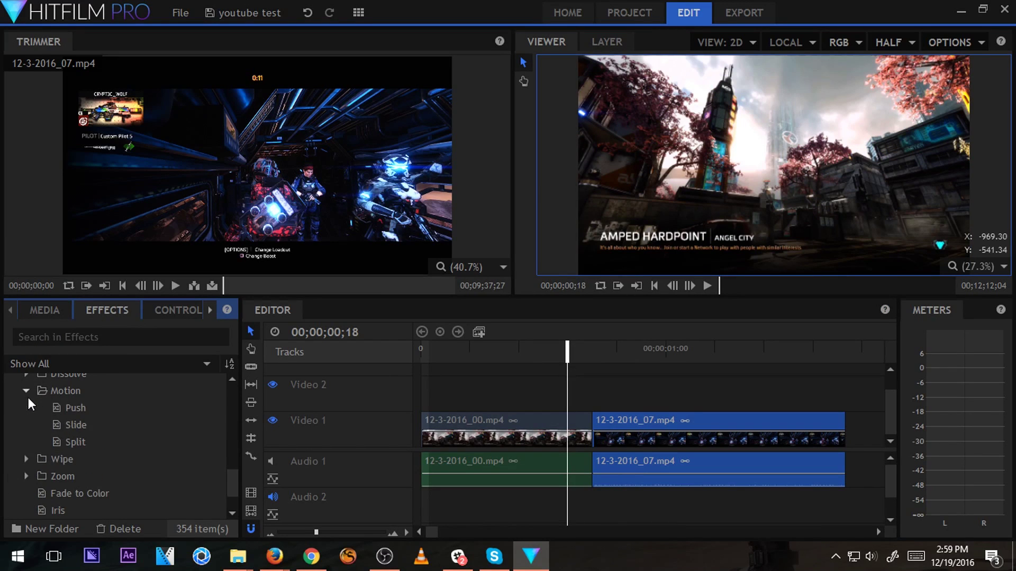
drag(78, 408, 588, 438)
drag(554, 351, 464, 405)
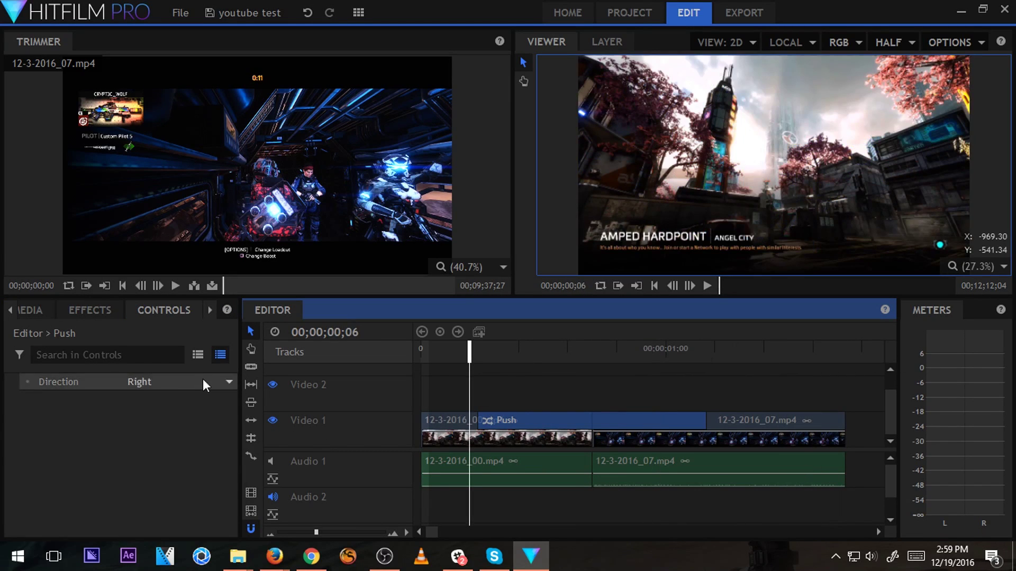
Apply the Auto Color effect from Color Correction to the 12-3-2016_00.mp4 clip.
click(85, 312)
scroll(50, 388, up, 10)
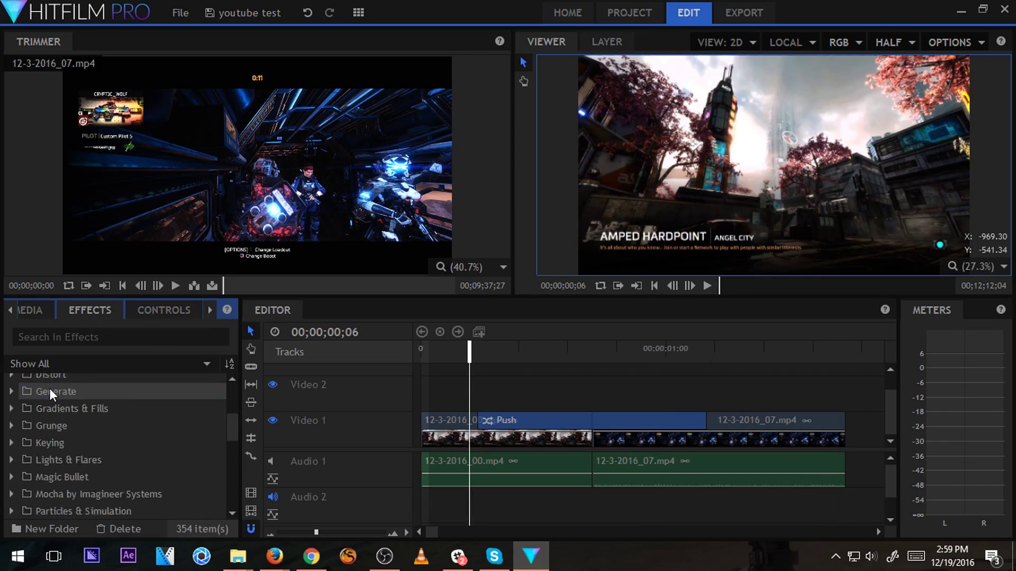
click(12, 468)
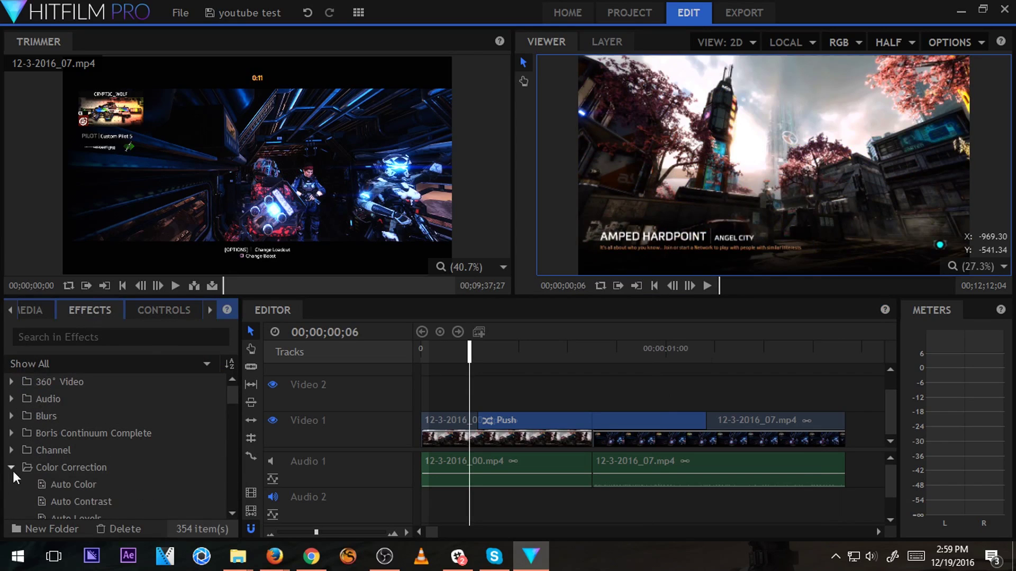
scroll(56, 496, down, 3)
scroll(75, 427, up, 3)
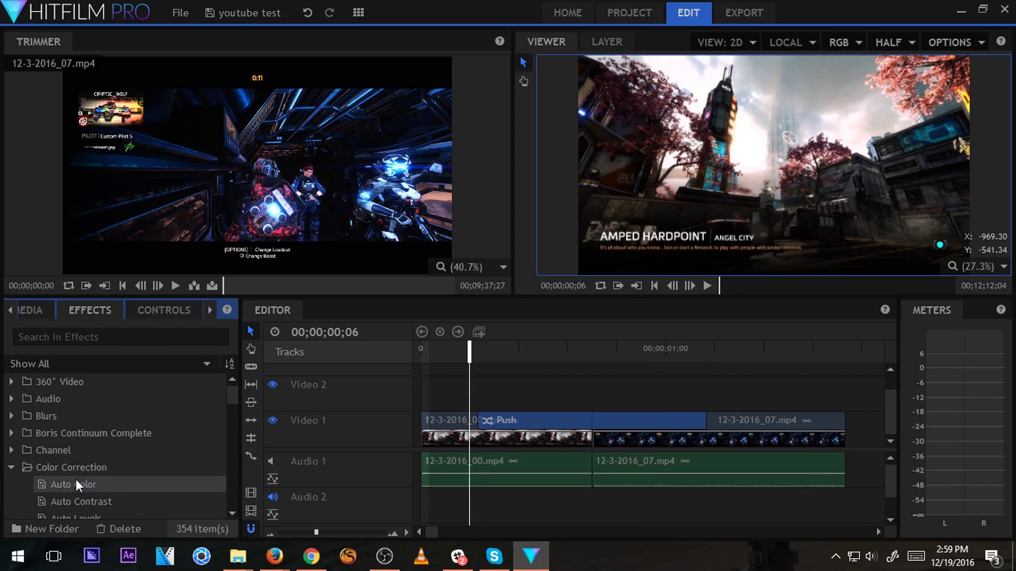
drag(75, 484, 465, 416)
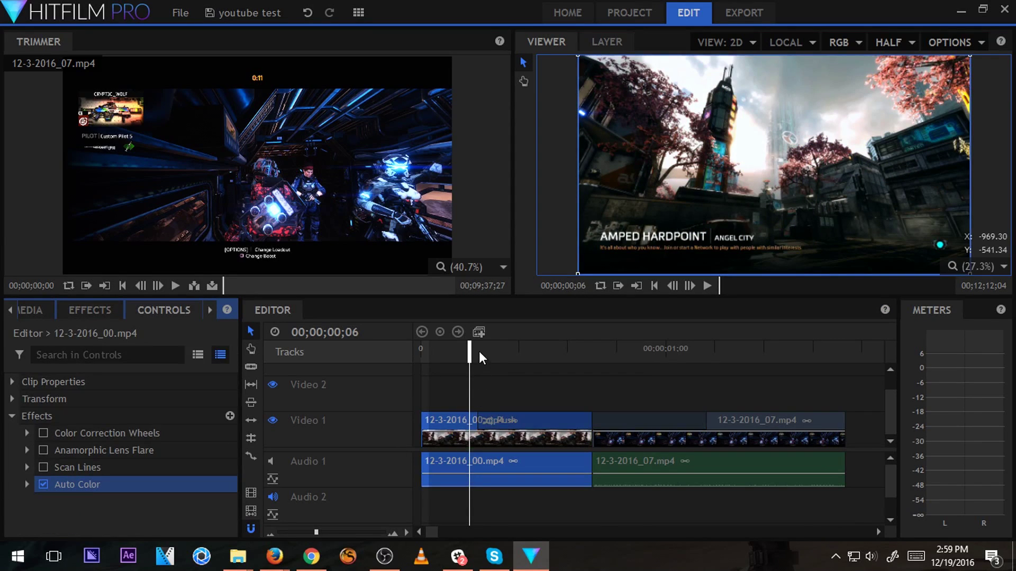
Apply the Anamorphic Lens Flare effect from Lights & Flares to the 12-3-2016_07.mp4 clip with the playhead at 00;00;01;01.
drag(481, 358, 673, 349)
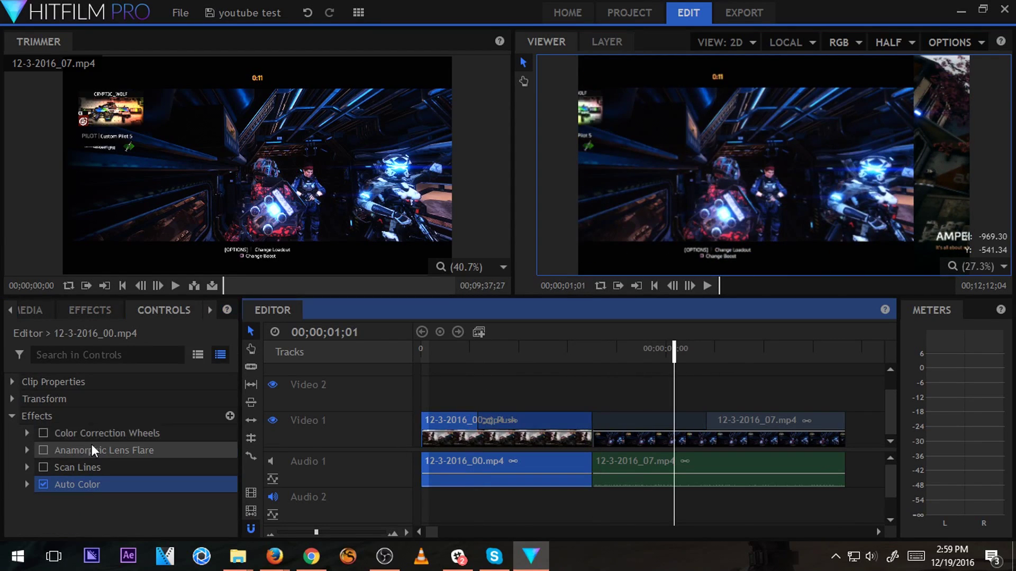
click(105, 451)
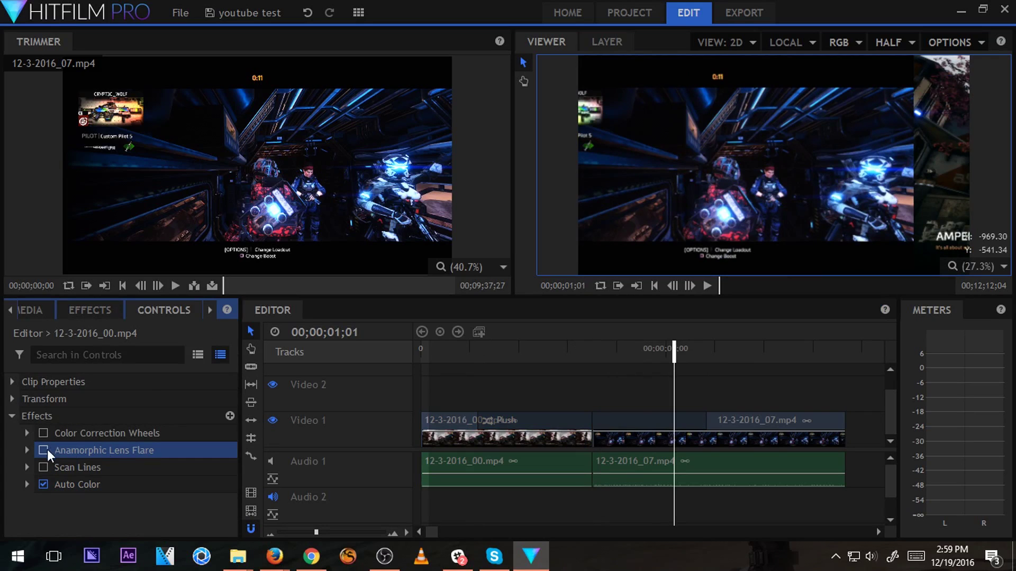
click(767, 423)
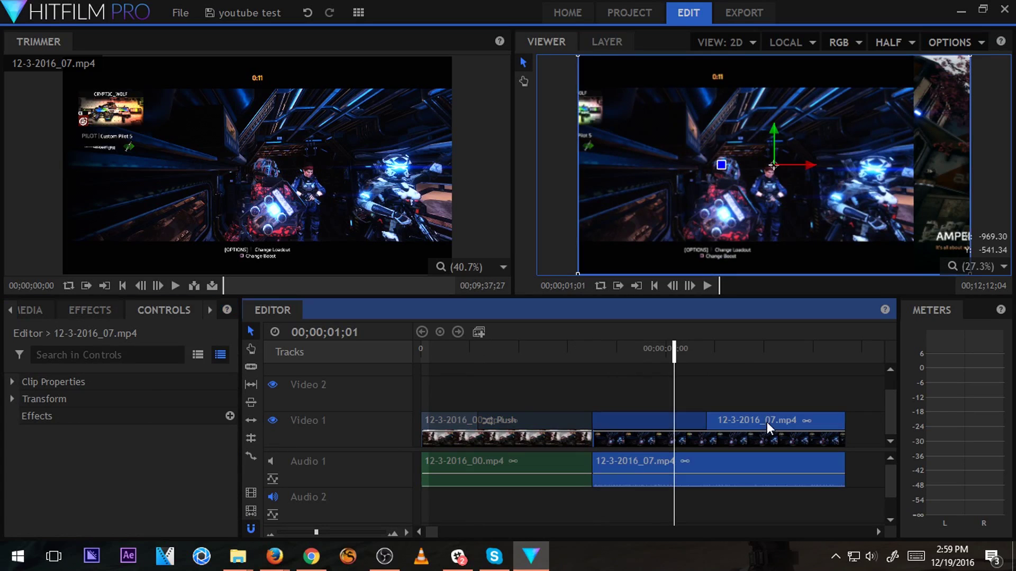
click(229, 416)
mouse_move(317, 388)
mouse_move(325, 367)
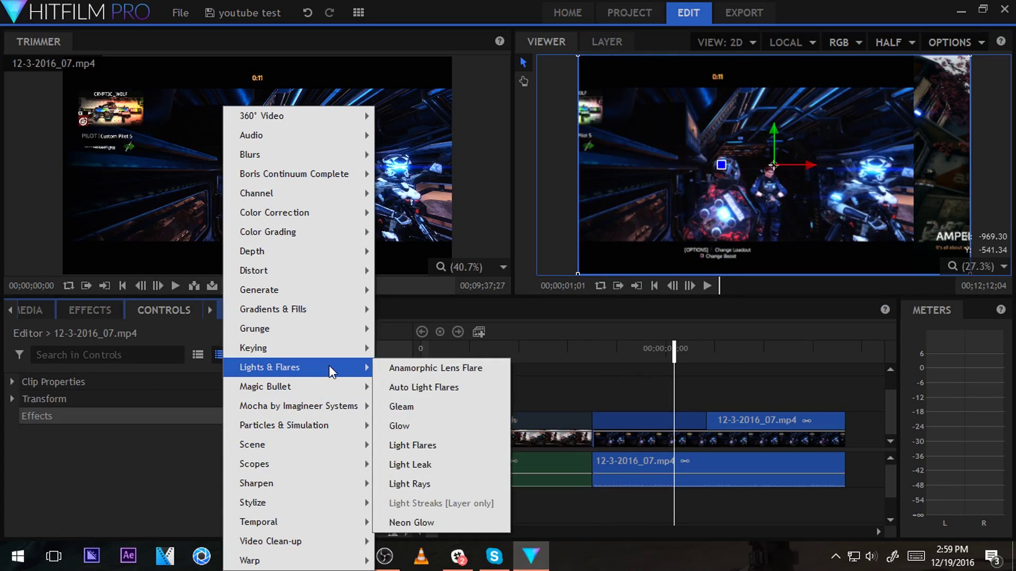
click(459, 374)
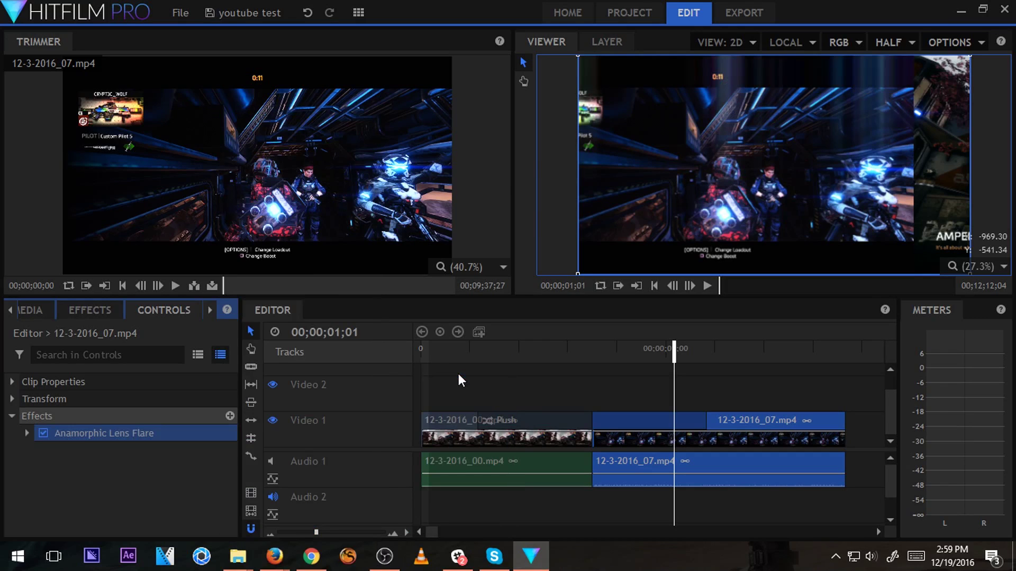
Add the Leave Color effect from Stylize to 12-3-2016_07.mp4 and preview it up to 00;00;01;13.
click(230, 414)
mouse_move(294, 501)
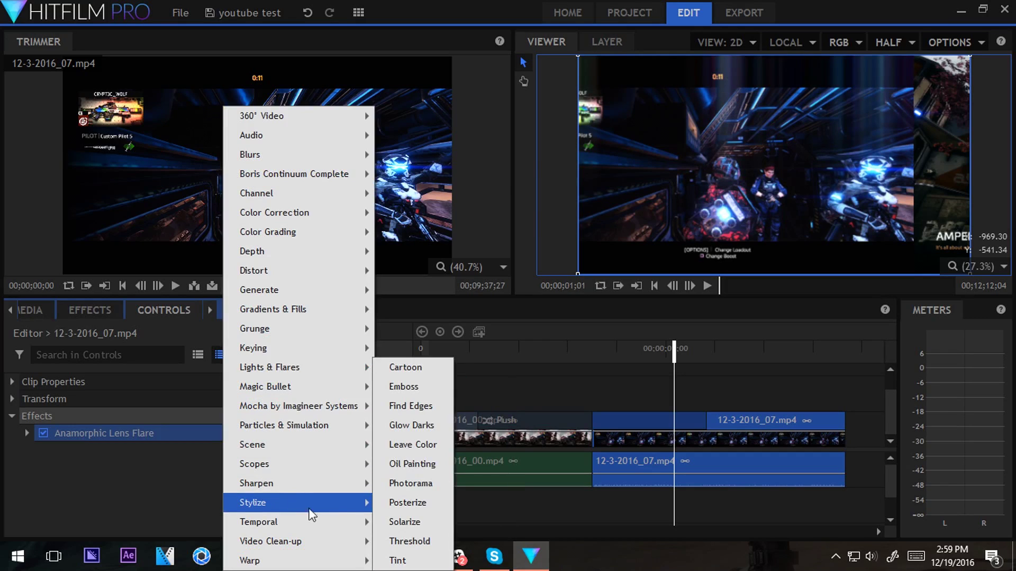
click(427, 446)
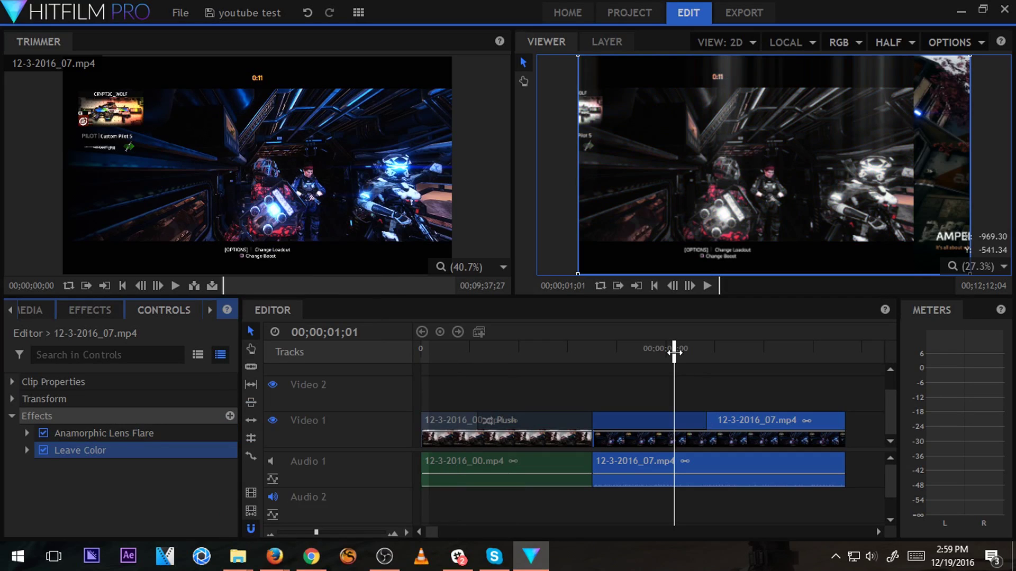
drag(674, 351, 770, 391)
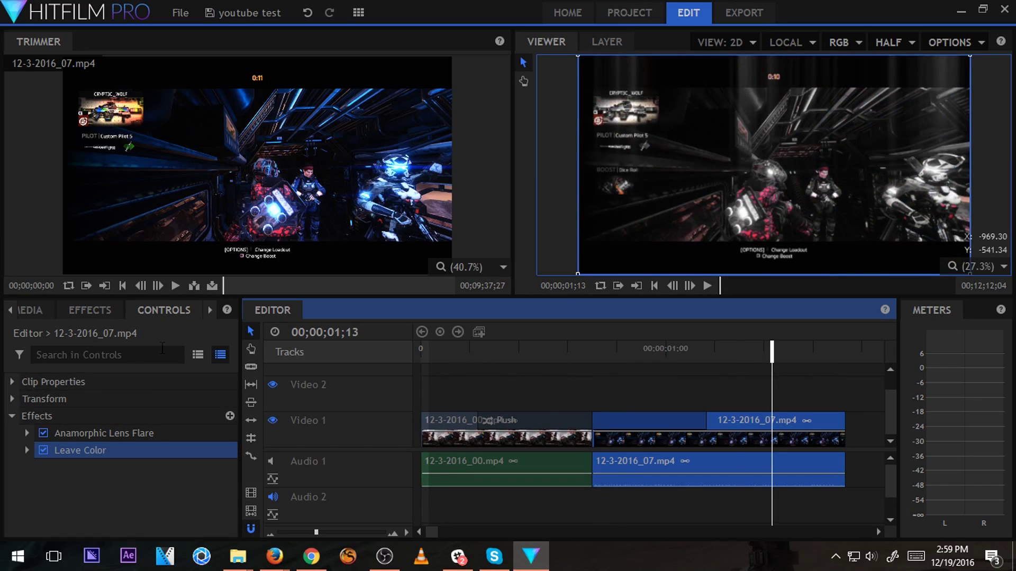
Shorten 12-3-2016_07.mp4 with the Rate Stretch tool to end at about 00;00;01;15, and move the playhead to 00;00;01;12.
click(251, 456)
drag(853, 414, 698, 423)
drag(584, 348, 665, 382)
drag(696, 422, 788, 423)
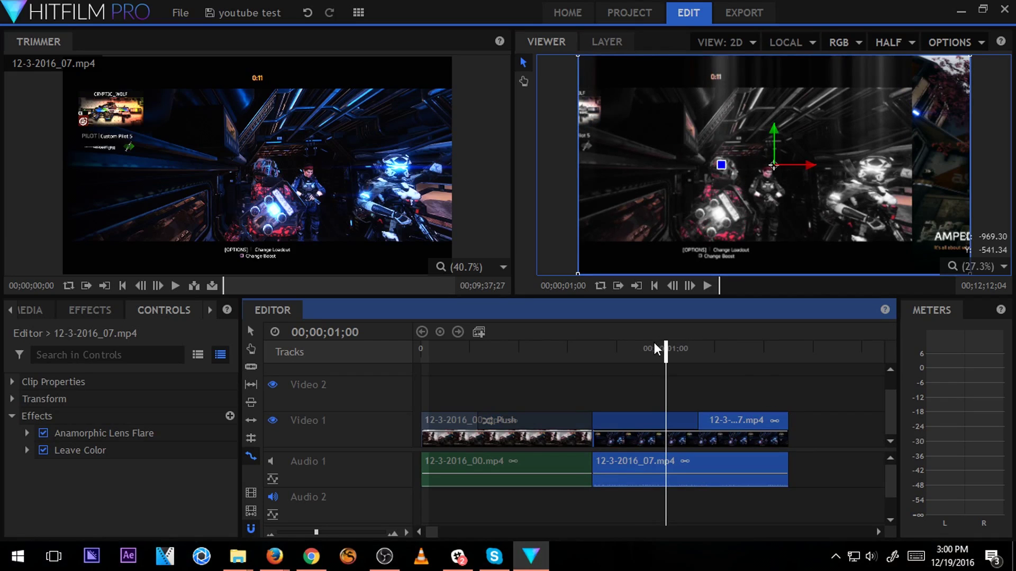
drag(654, 342, 814, 355)
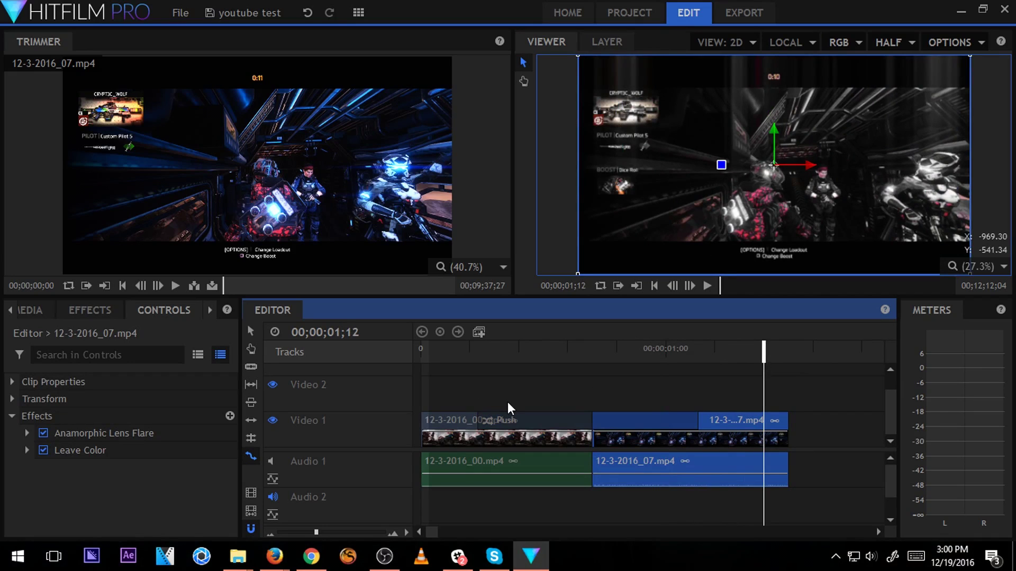
Examine the Character and Paragraph text settings, undoing any accidental move of the clip in the viewer.
click(214, 313)
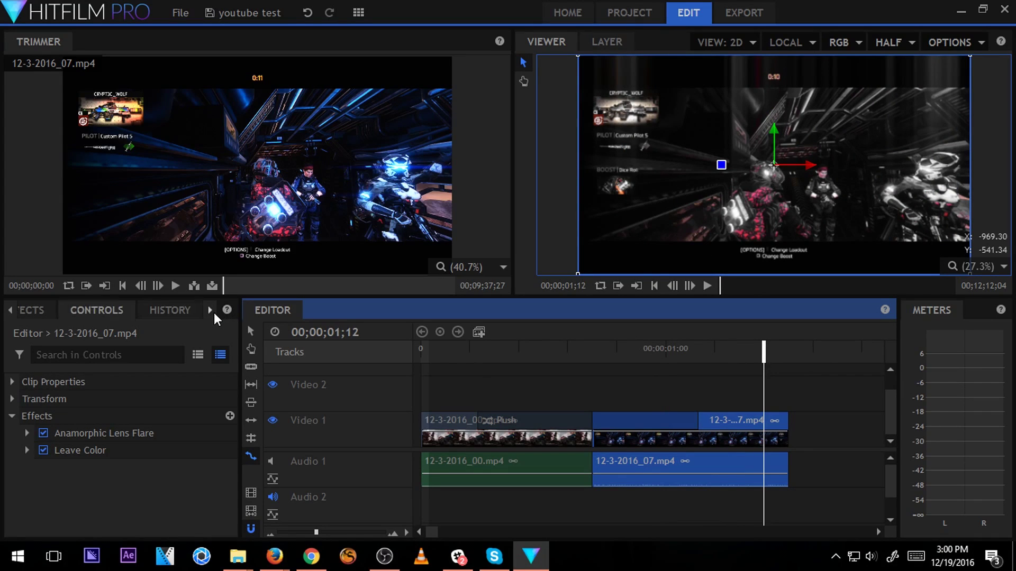
click(214, 313)
click(167, 317)
click(499, 470)
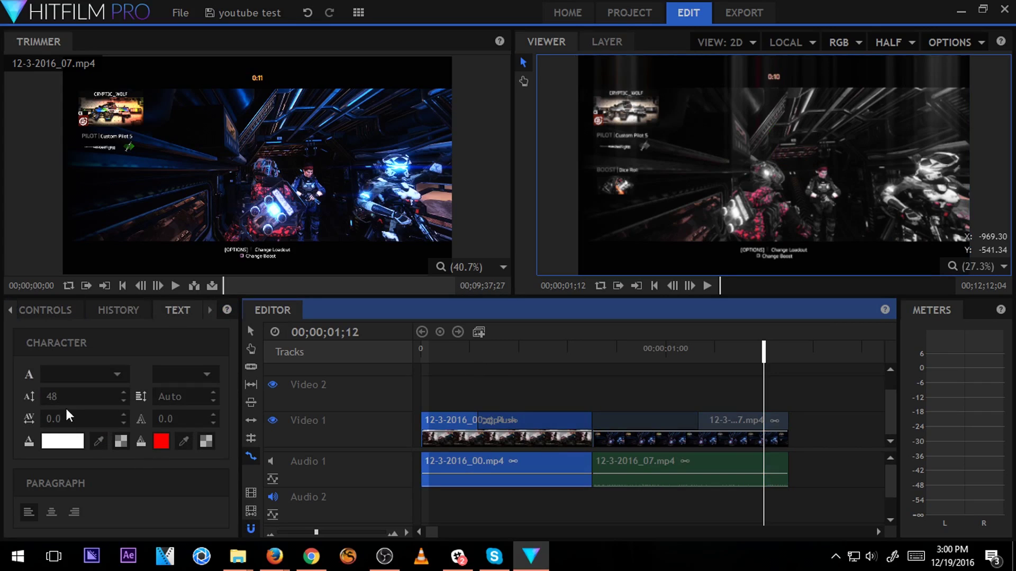
click(62, 343)
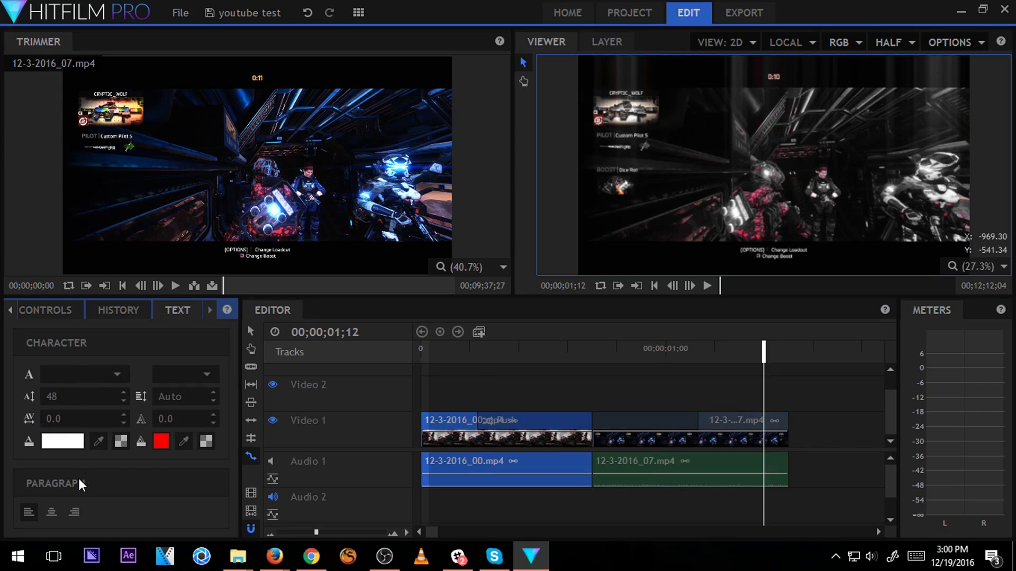
click(715, 138)
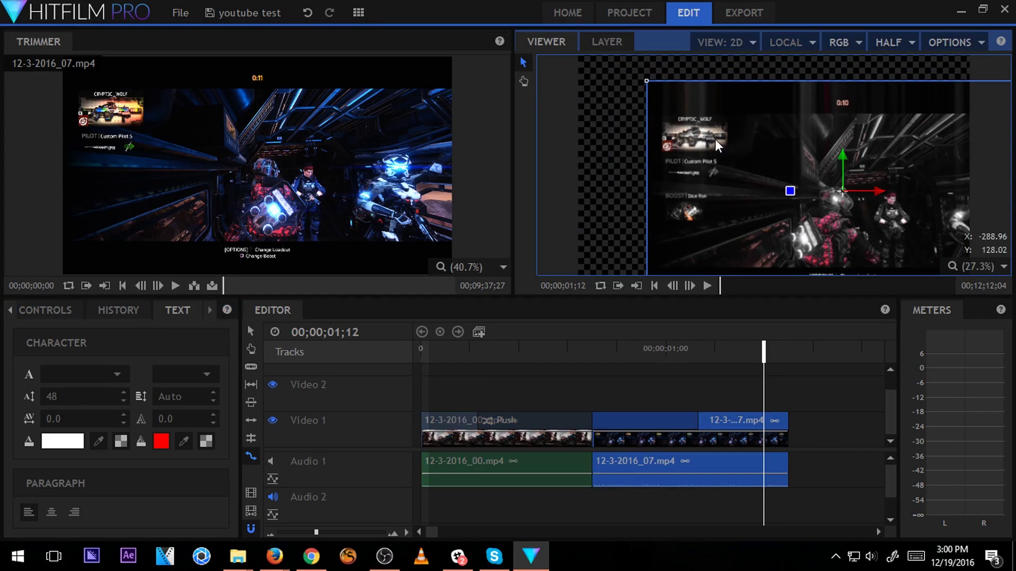
key(ctrl+z)
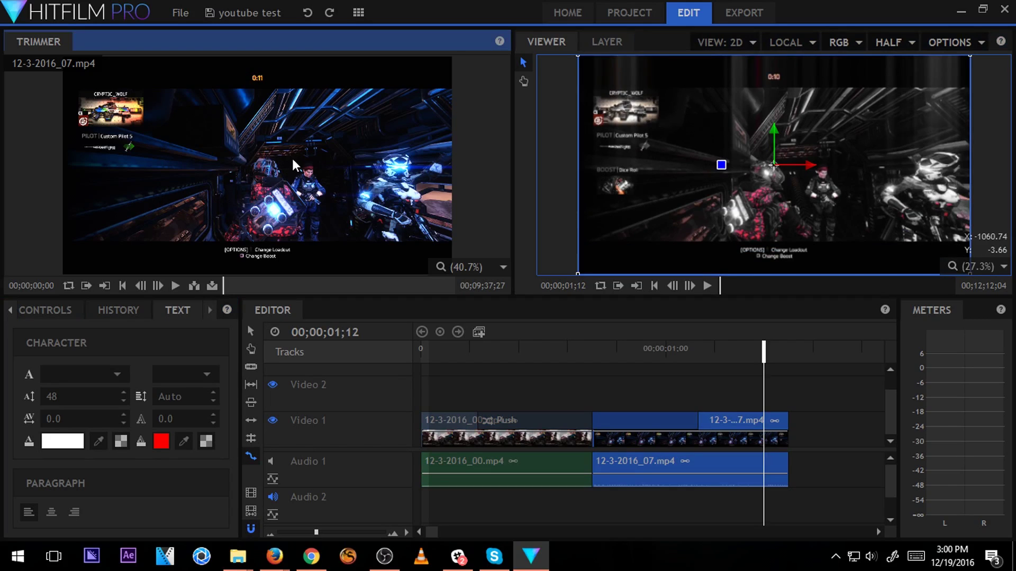
Examine the export queue and the available export presets, and return to the editing workspace.
click(729, 12)
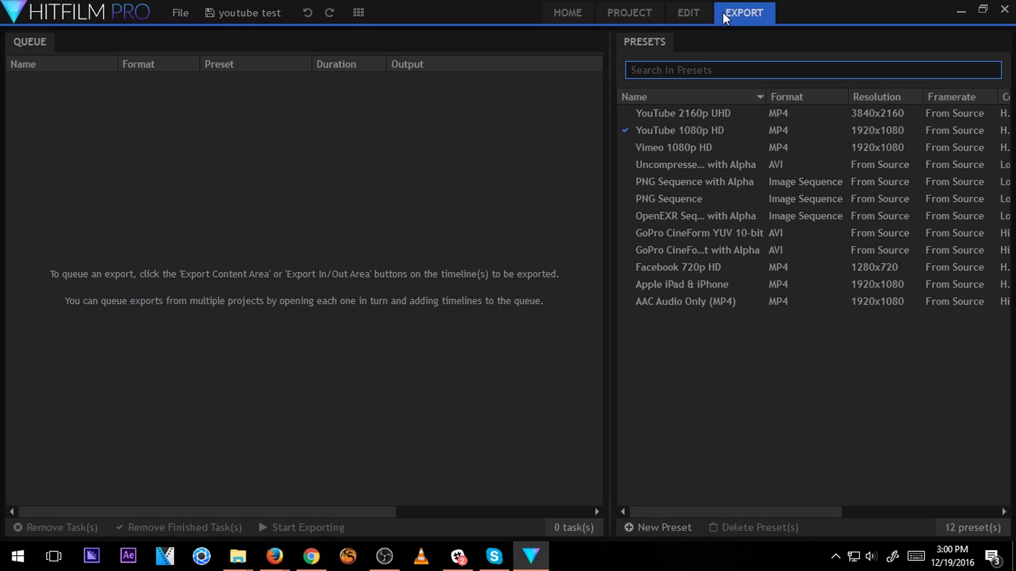
click(686, 8)
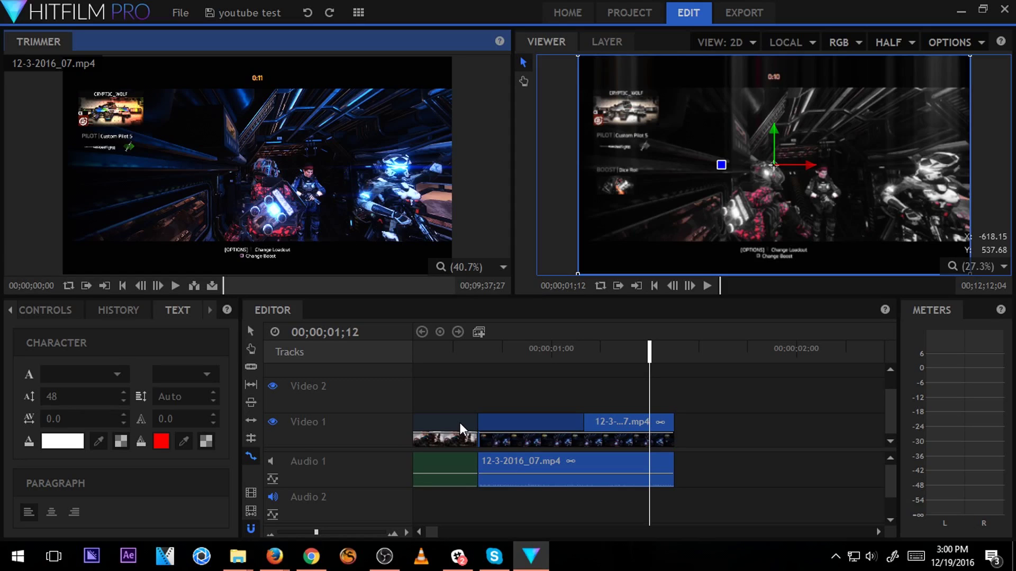
click(461, 423)
key(Delete)
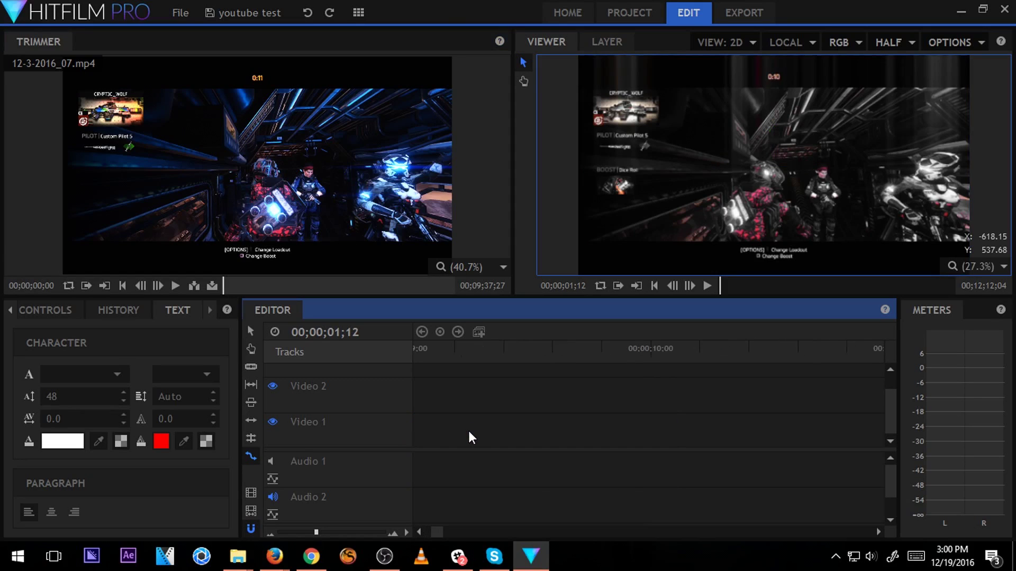
key(ctrl+z)
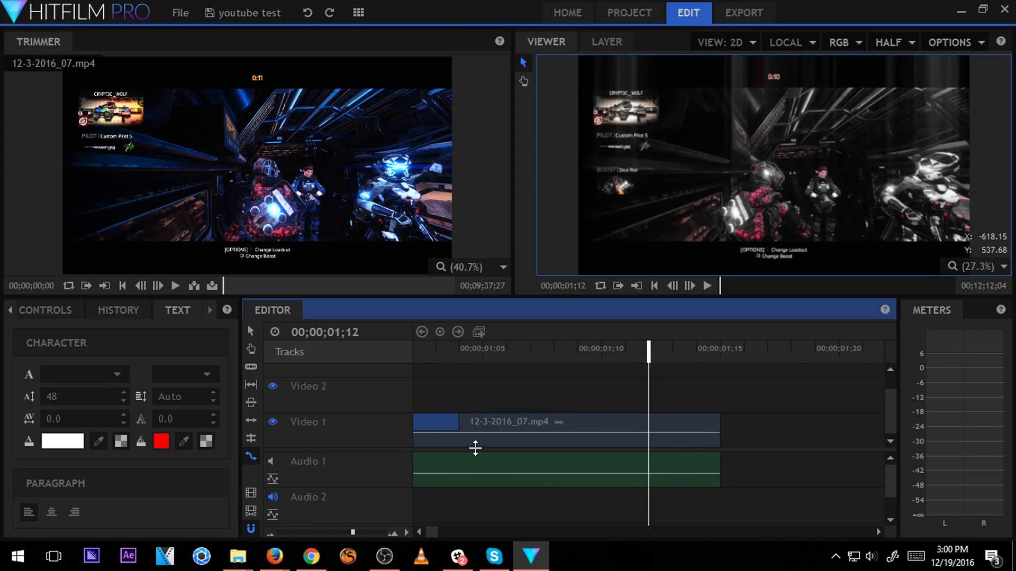
Make a composite shot from 12-3-2016_07.mp4 using the selected clip's properties and leaving effects and transforms on the timeline.
scroll(481, 439, down, 2)
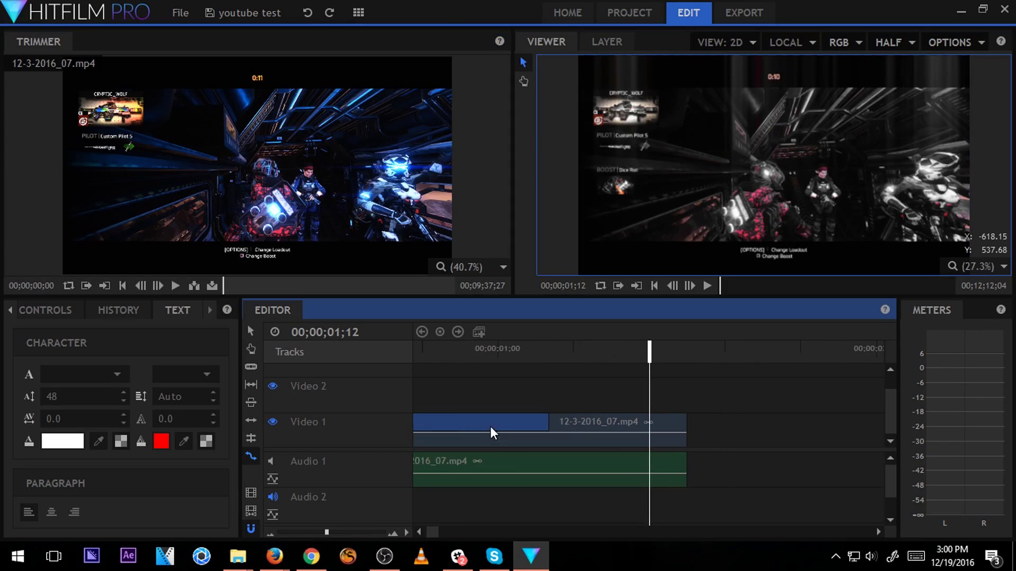
click(586, 420)
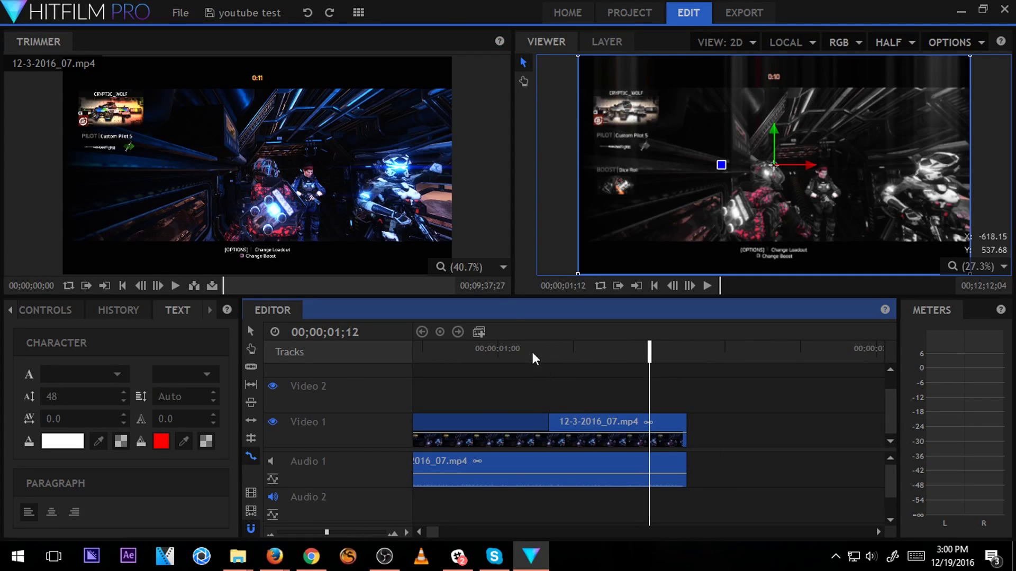
right_click(501, 416)
click(596, 419)
right_click(582, 423)
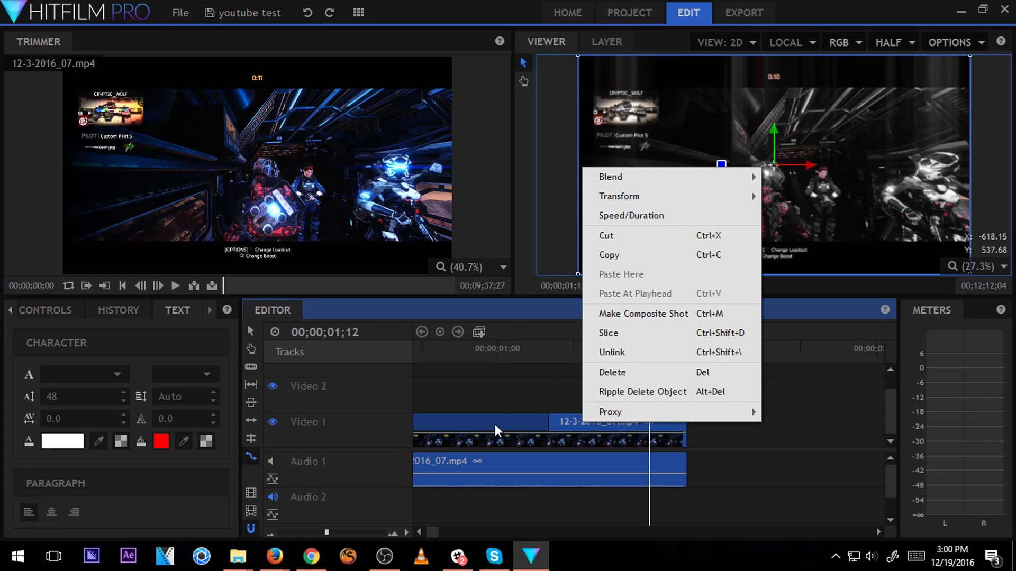
click(494, 424)
click(567, 420)
right_click(577, 423)
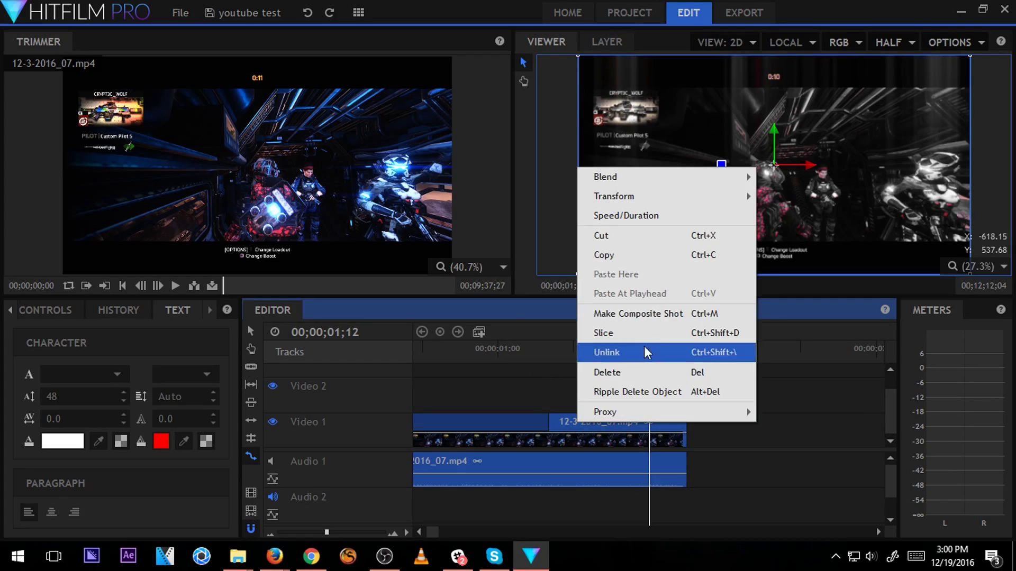
click(658, 321)
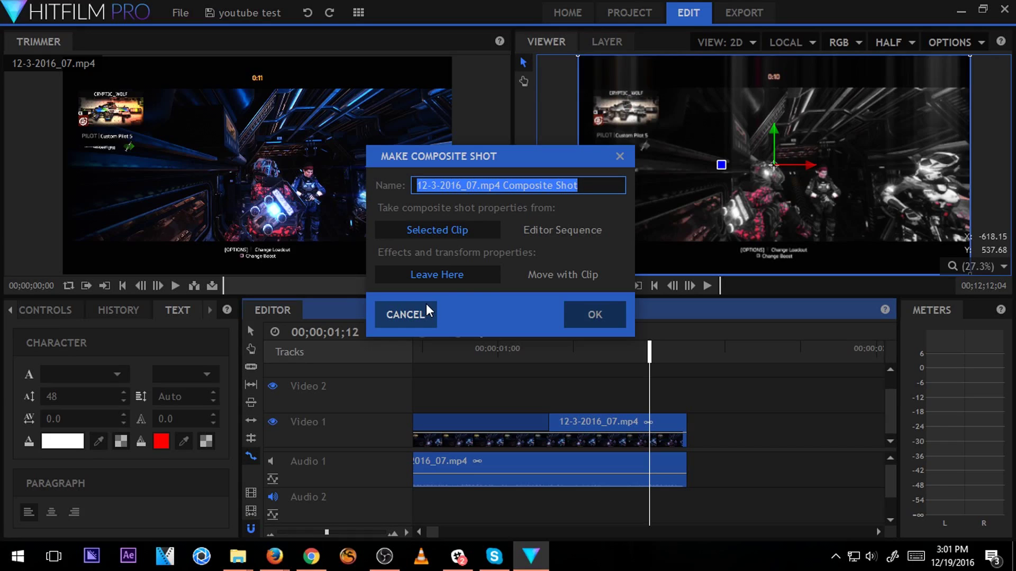
click(573, 312)
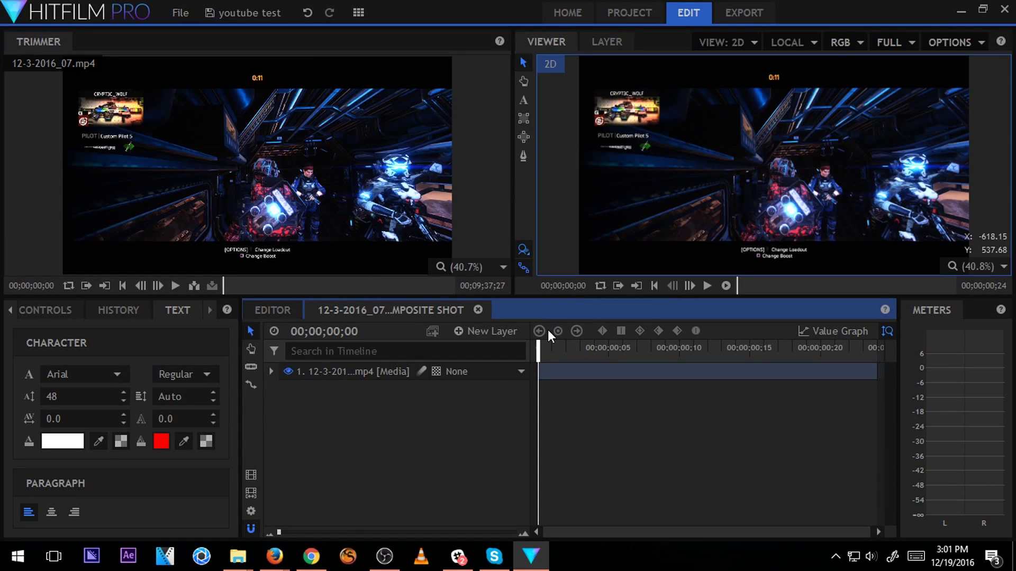
Return to the editor timeline and examine the composite shot clip and its transition on Video 1.
mouse_move(540, 342)
mouse_down()
mouse_move(924, 351)
mouse_move(439, 349)
mouse_move(668, 366)
mouse_move(681, 349)
mouse_move(722, 352)
mouse_move(538, 354)
mouse_up()
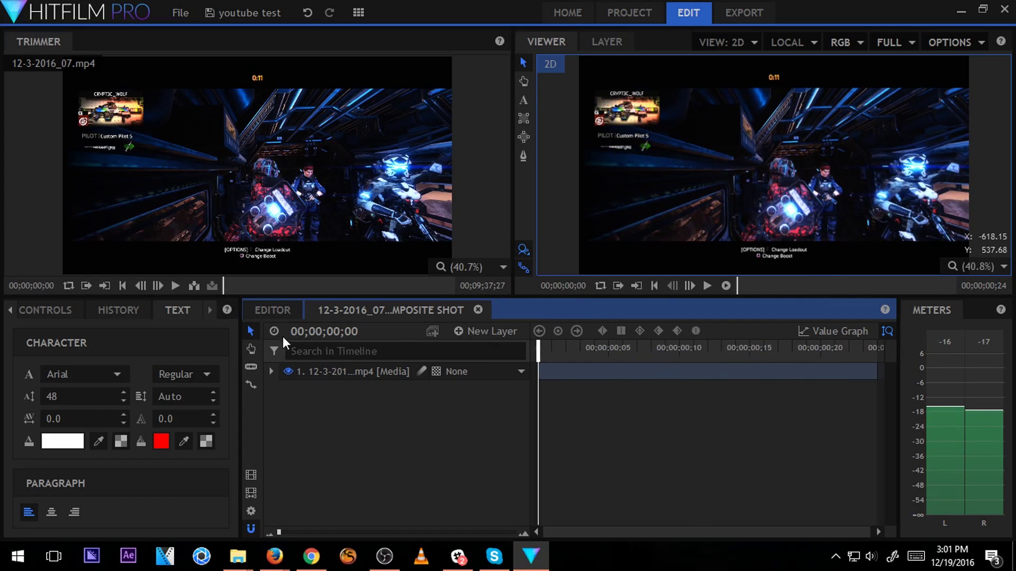
click(271, 312)
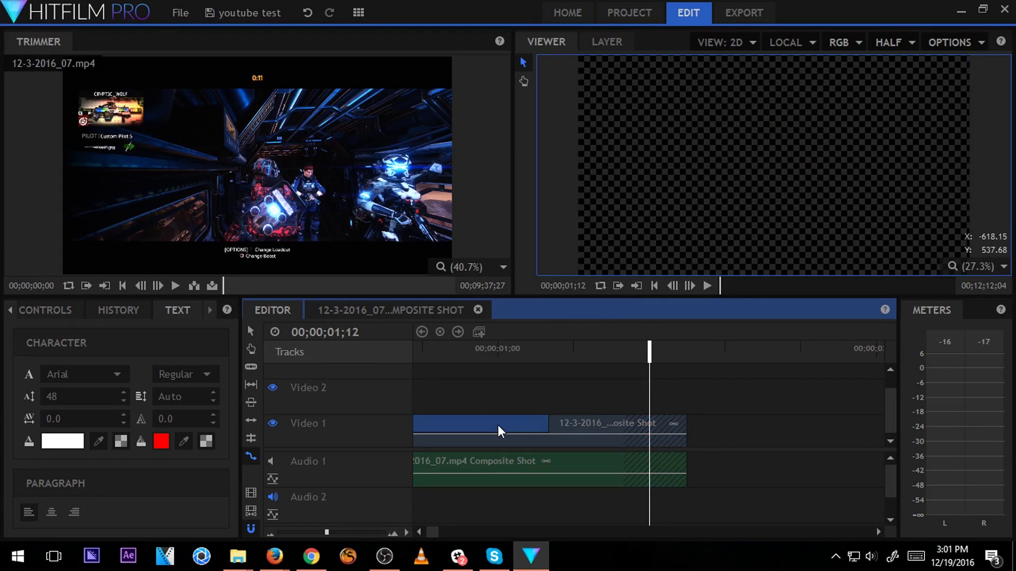
click(570, 426)
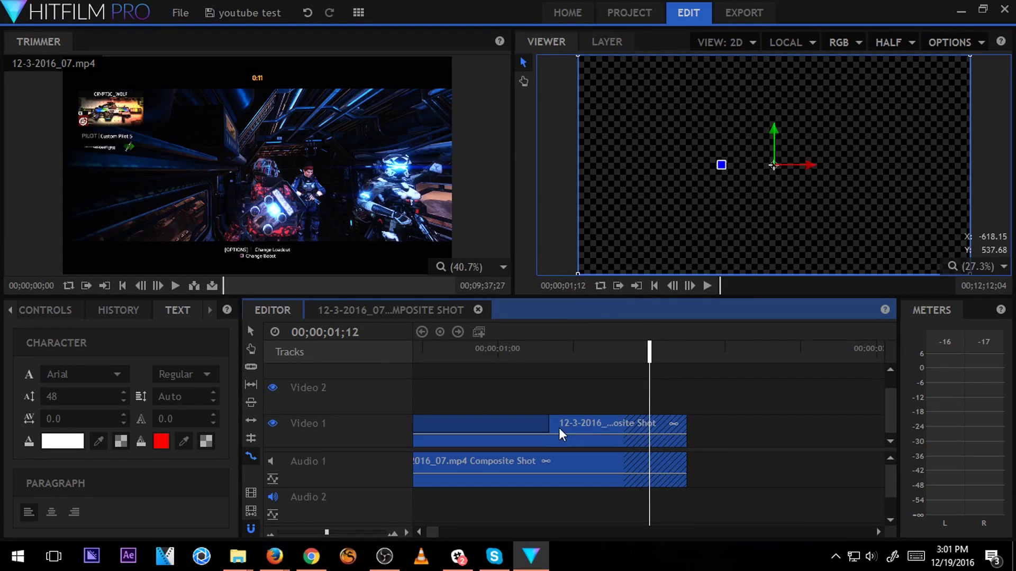
ctrl+click(554, 427)
click(561, 428)
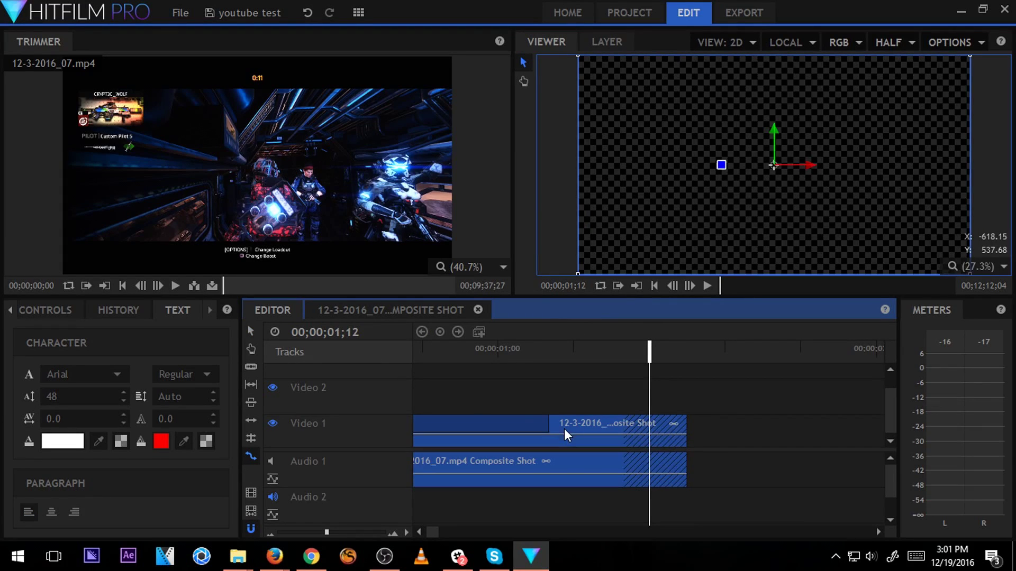
ctrl+click(531, 426)
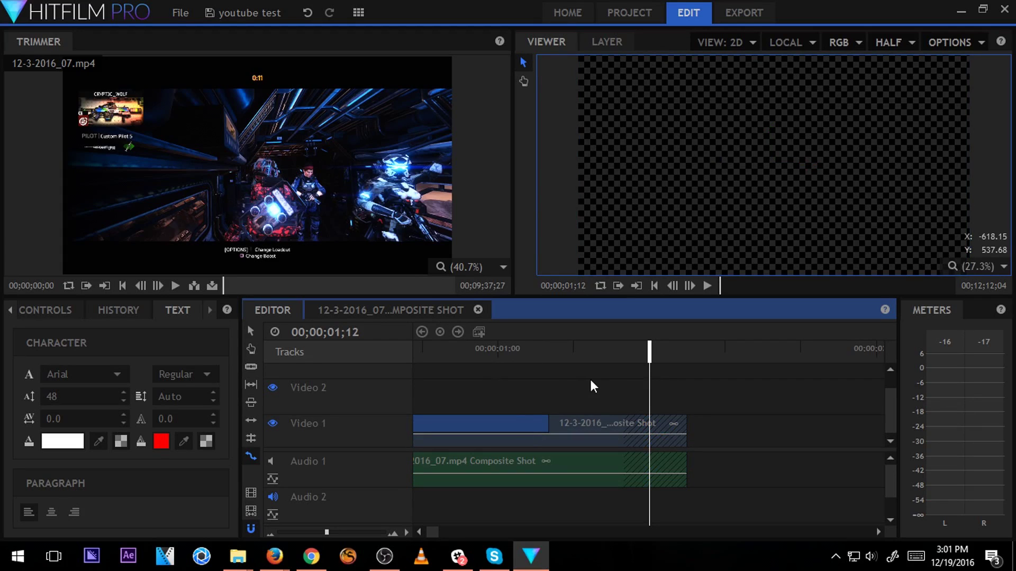
Stretch the end of the composite shot clip on Video 1 to a longer duration and check it at 00;00;01;18.
drag(611, 350, 624, 371)
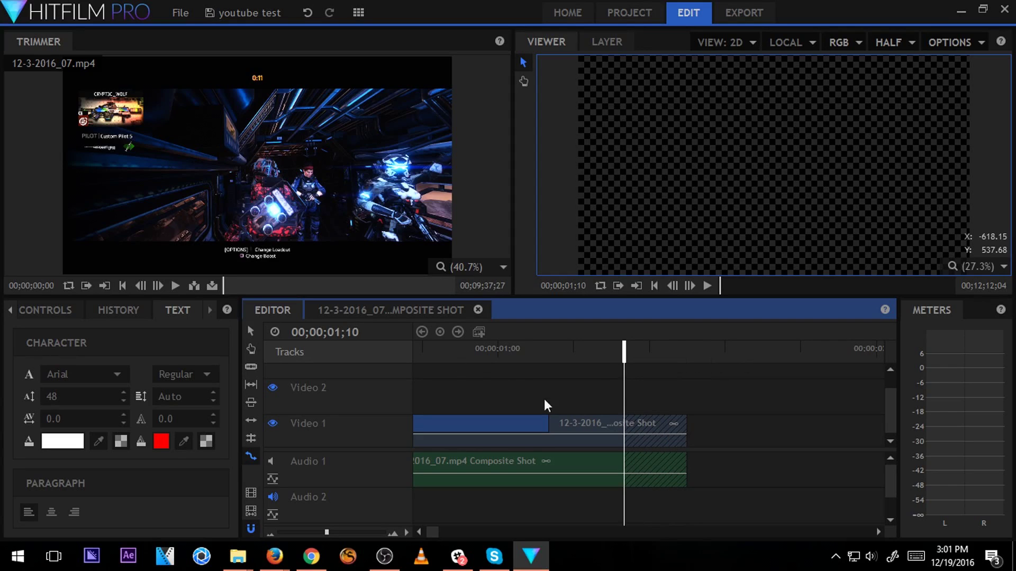
drag(687, 426, 812, 427)
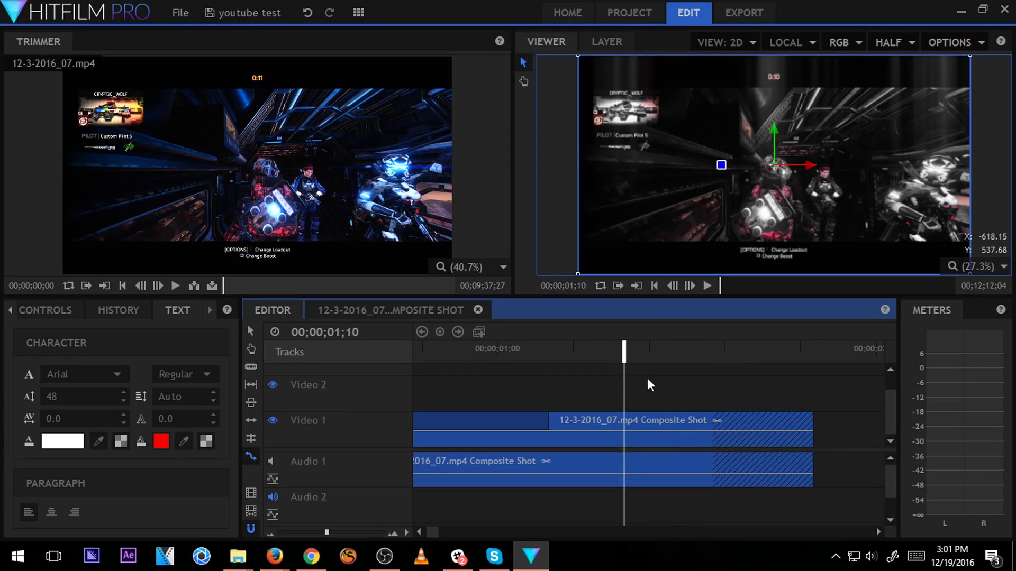
drag(626, 358, 726, 351)
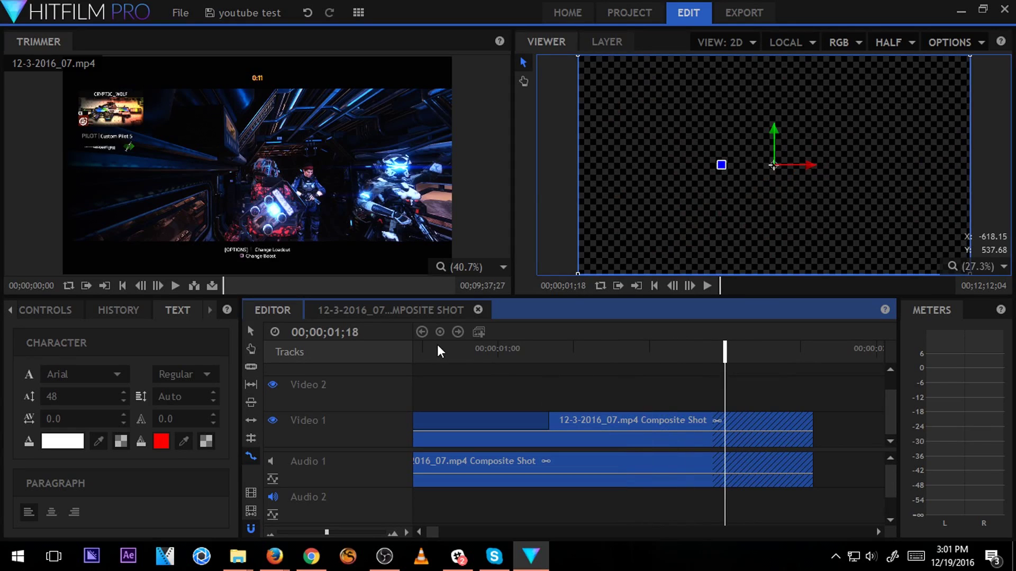
Open the 12-3-2016_07.mp4 composite shot timeline and select its media layer with the playhead at 00;00;00;01.
click(424, 311)
mouse_move(545, 345)
mouse_down()
mouse_move(778, 345)
mouse_move(551, 350)
mouse_up()
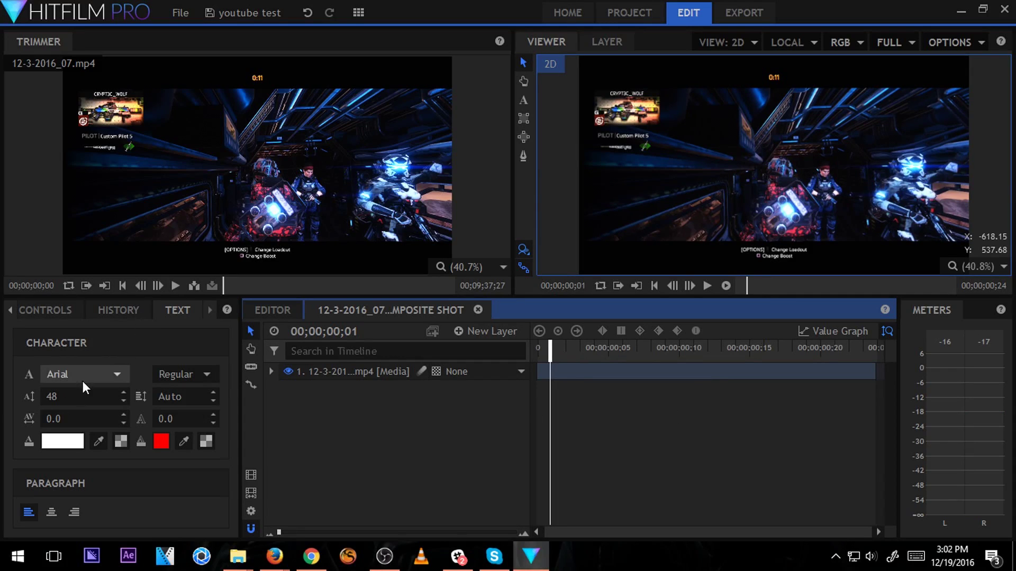
click(623, 196)
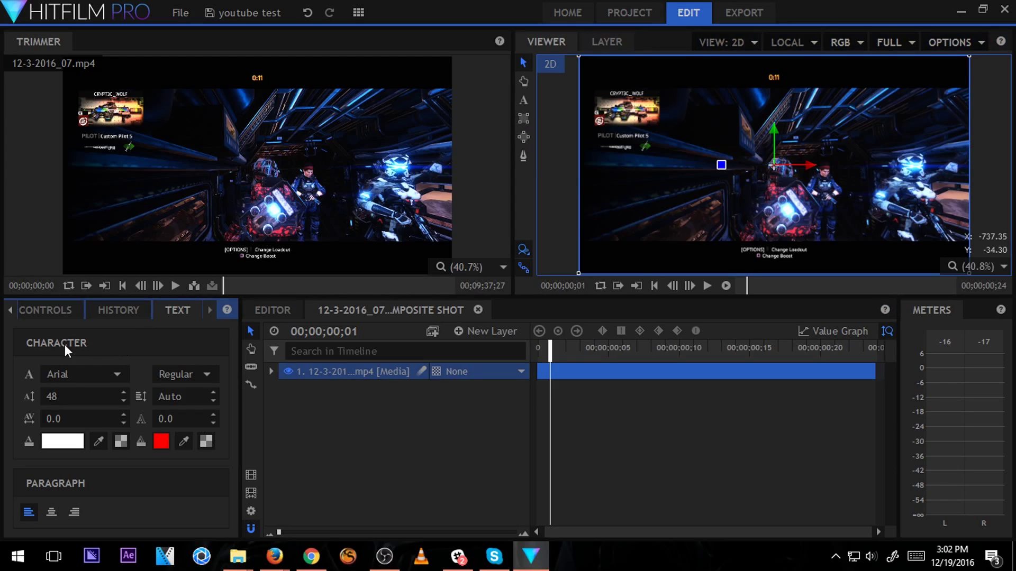
Add a text box across the middle of the composite shot reading "yolo this is hitfilm pro xdddddd".
click(73, 394)
click(85, 373)
click(85, 372)
click(620, 205)
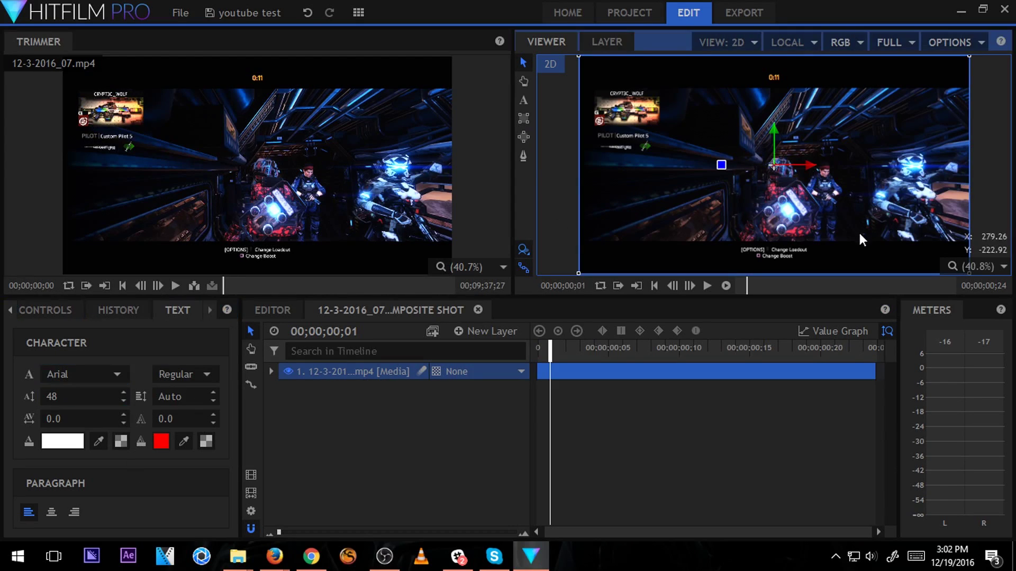
key(t)
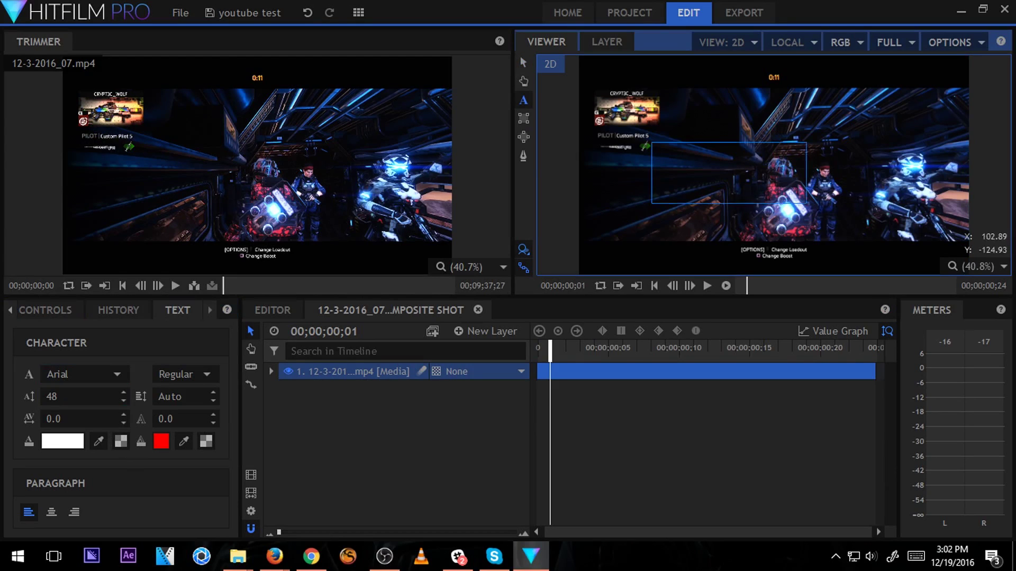
drag(650, 143, 893, 208)
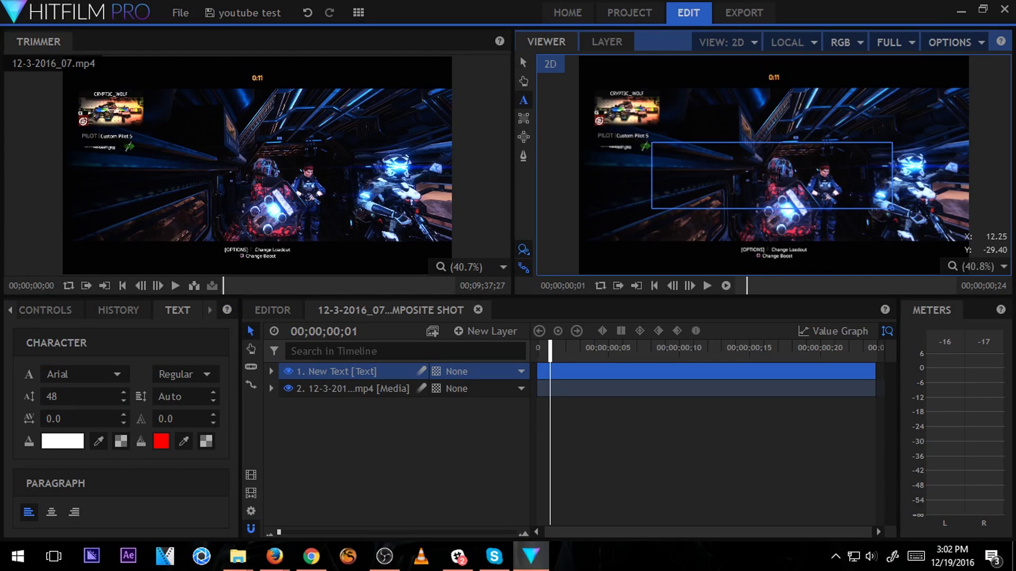
text(yolo this is hitfi)
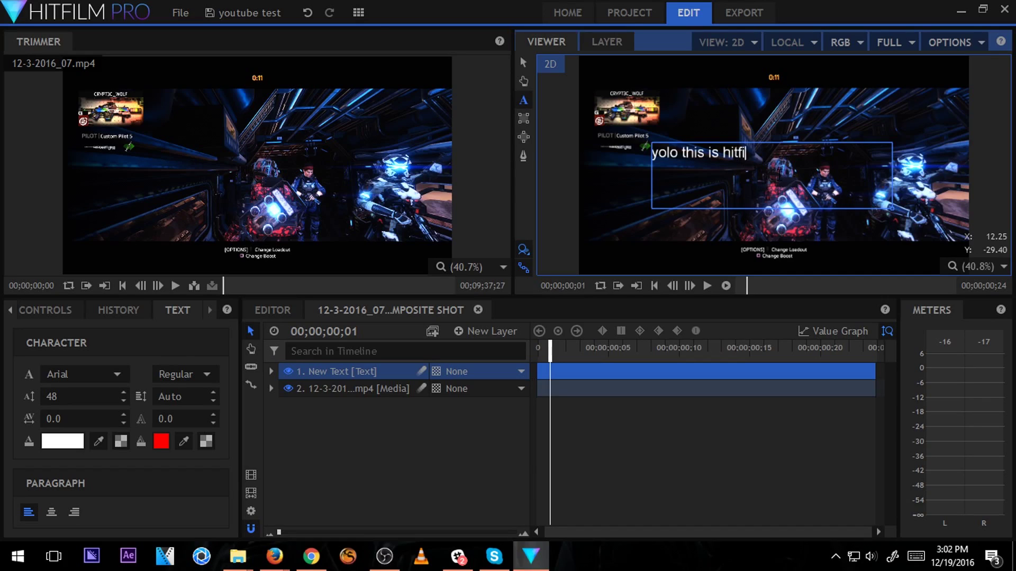
text(lm pro xdddddd)
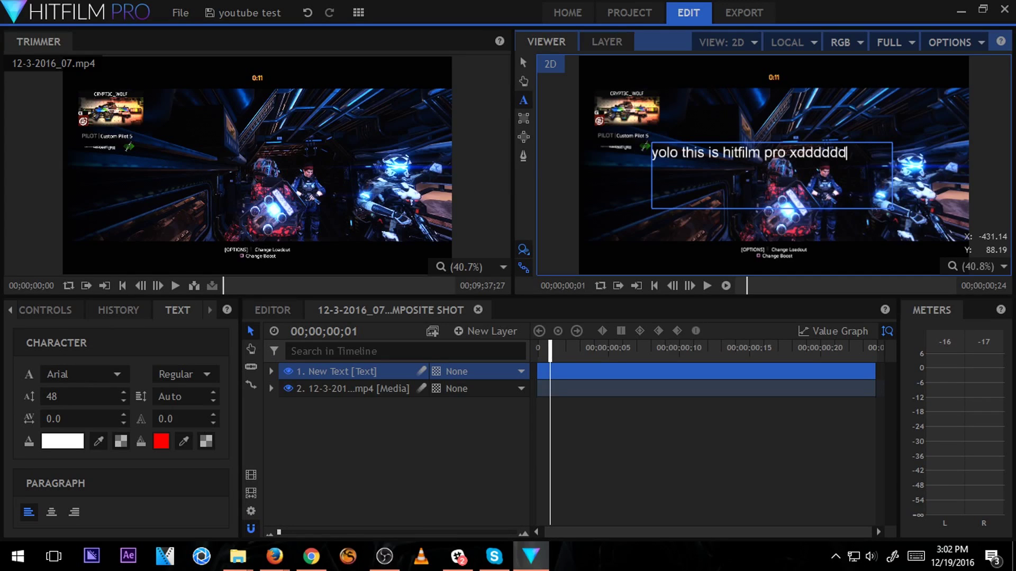
text(v)
key(BackSpace)
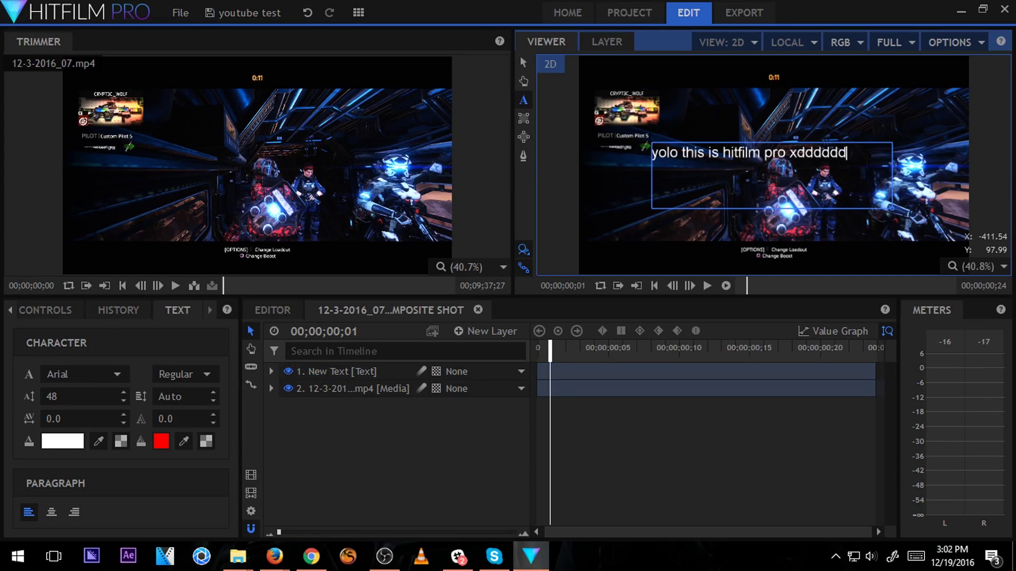
Place a second, empty text box 400 wide and 400 high over the footage.
click(251, 331)
click(629, 107)
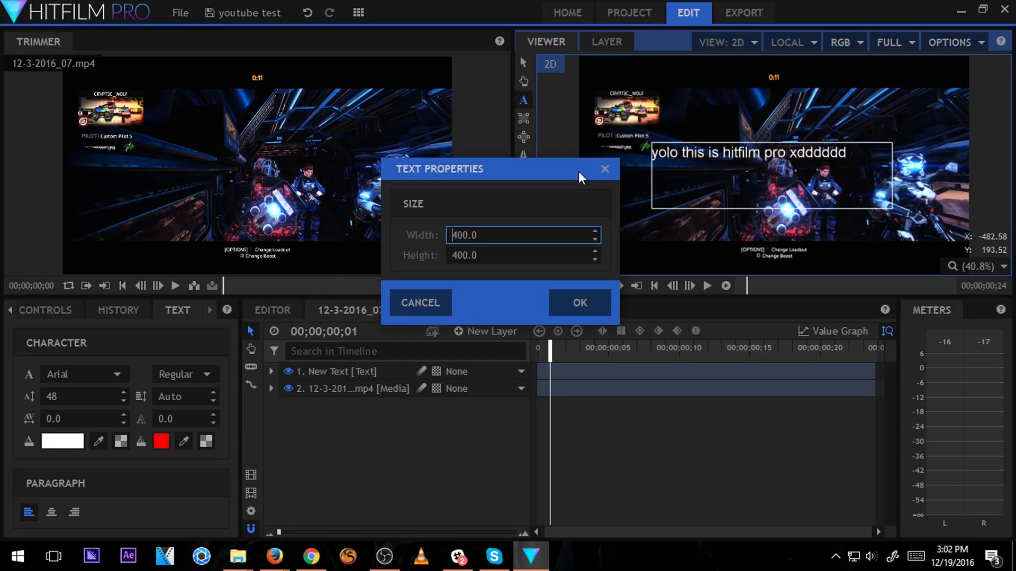
click(578, 305)
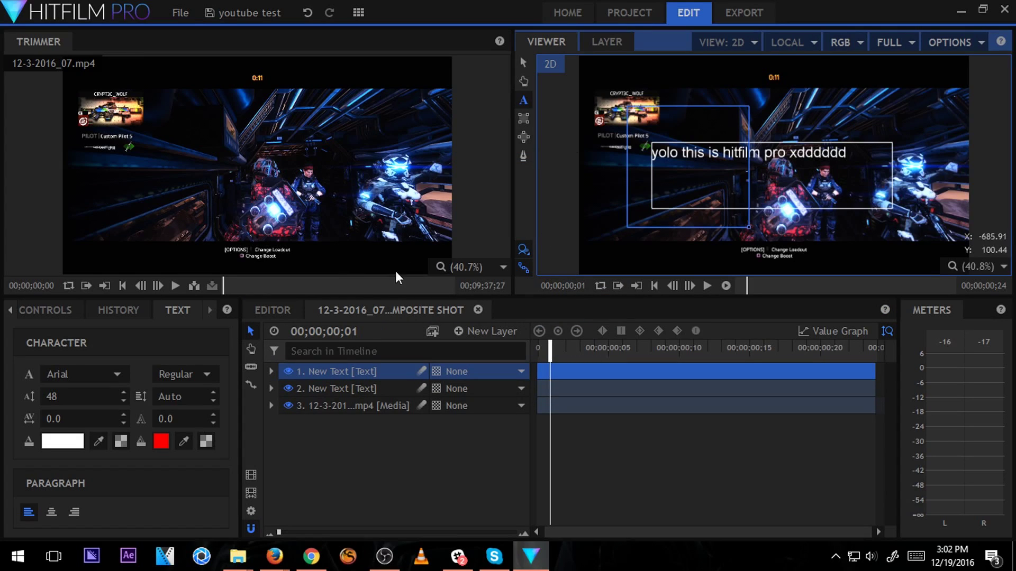
Widen the timeline's layer columns and examine the parent layer choices for the empty text layer.
click(521, 372)
click(445, 450)
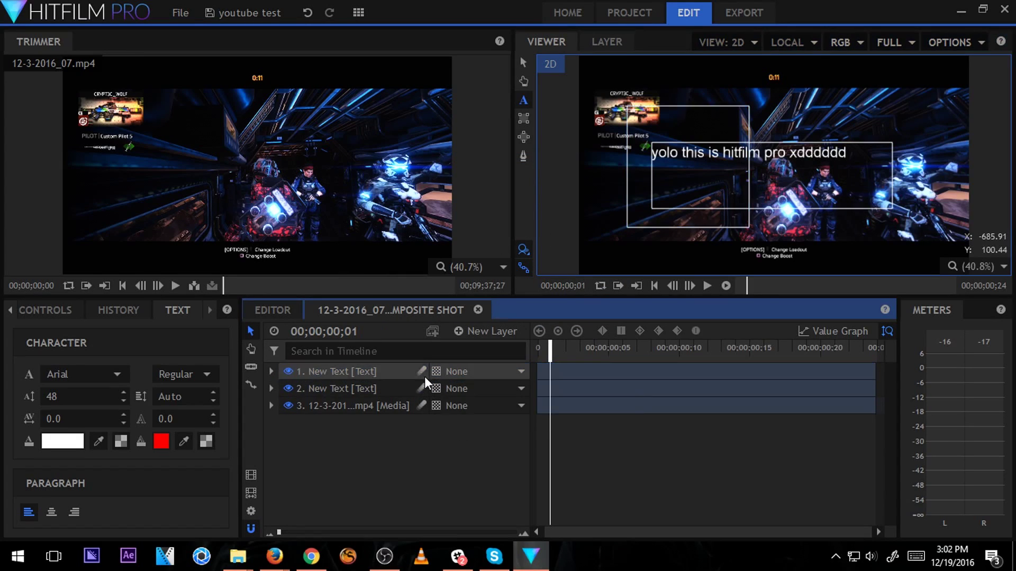
click(423, 372)
drag(530, 373, 574, 379)
click(564, 372)
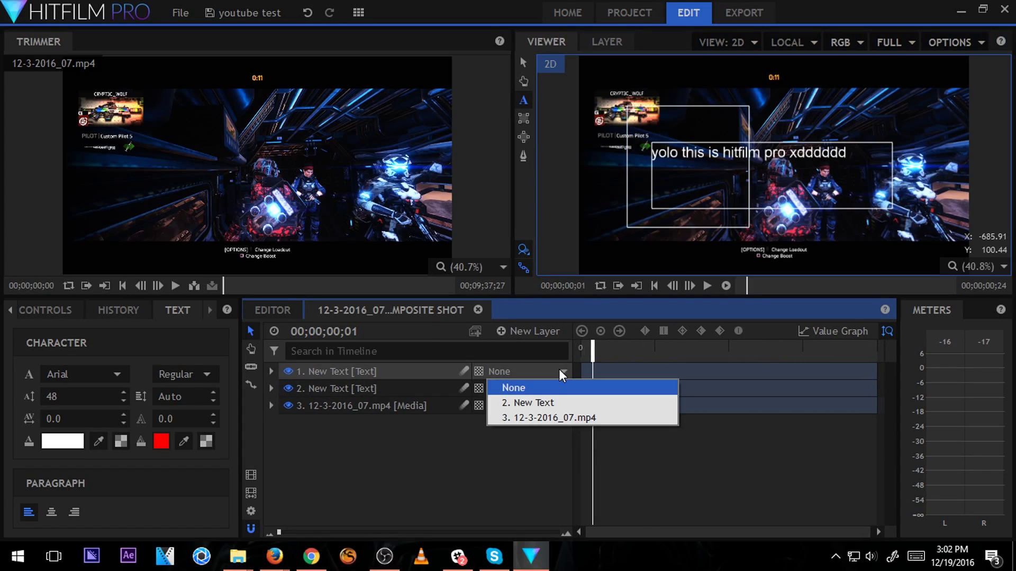
click(563, 382)
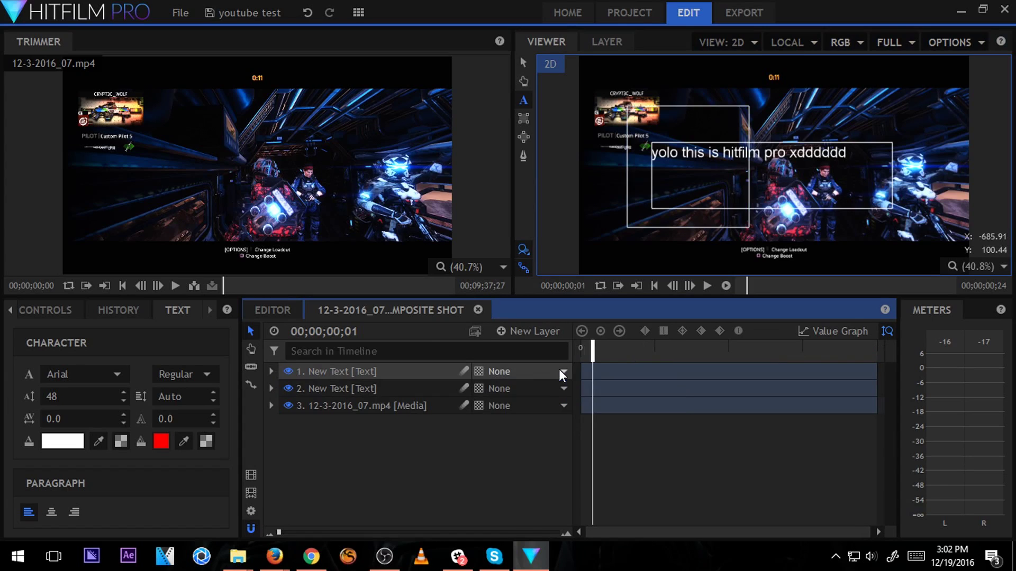
Convert the empty text layer to a 3D plane, adding a camera to the composite shot.
click(479, 373)
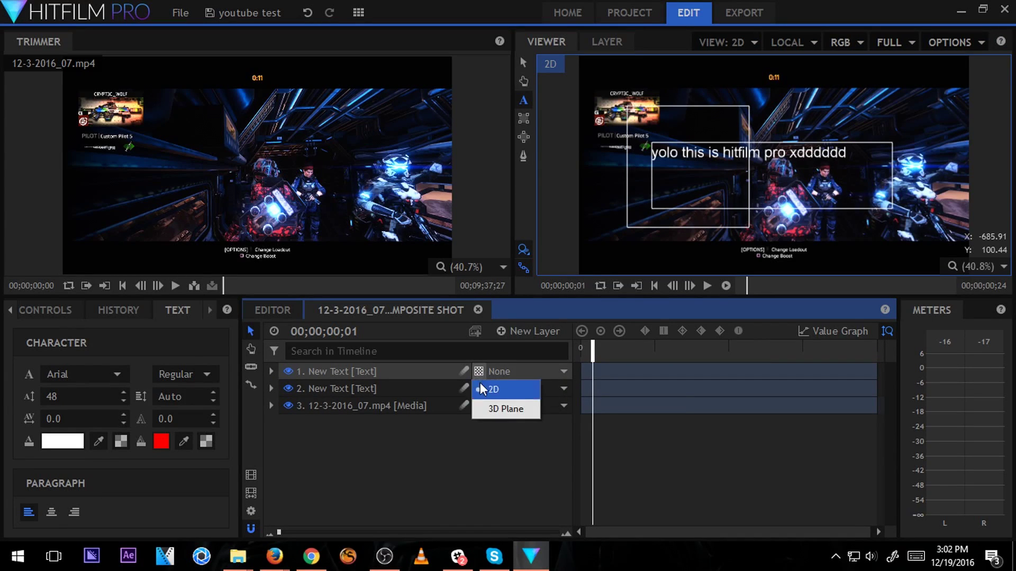
click(501, 408)
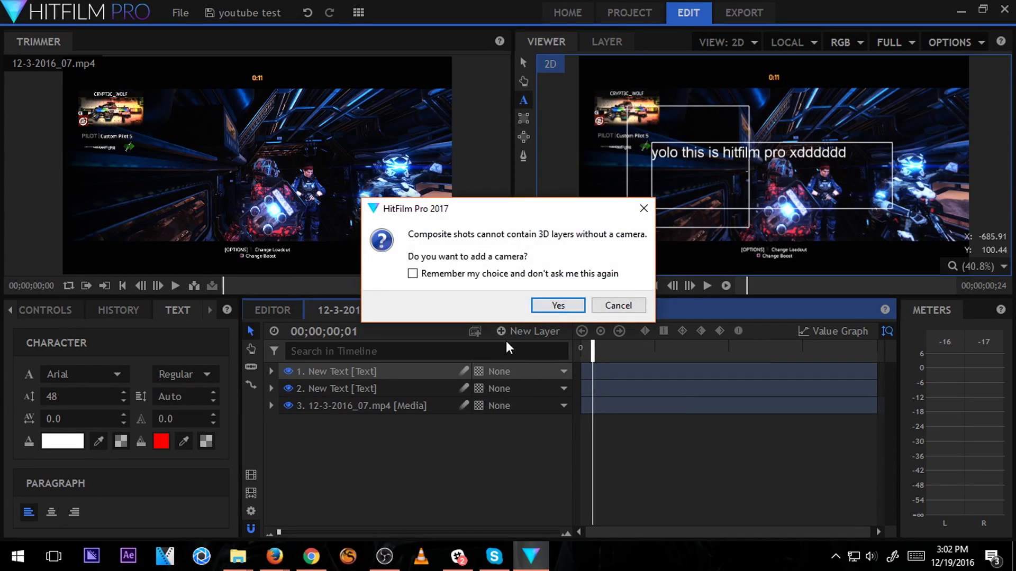
click(576, 305)
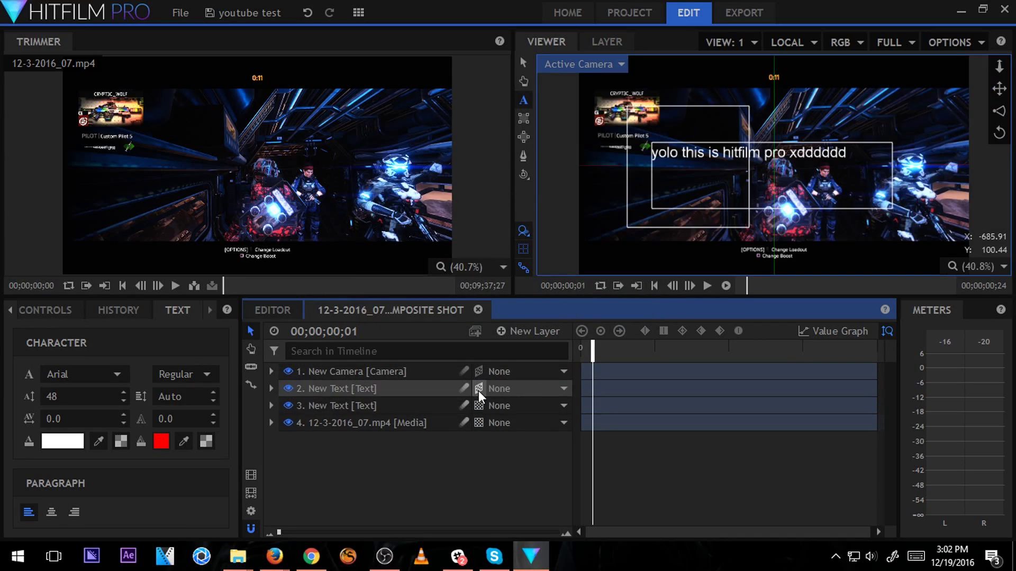
Delete the camera layer and the empty text layer from the composite shot.
click(373, 382)
click(375, 373)
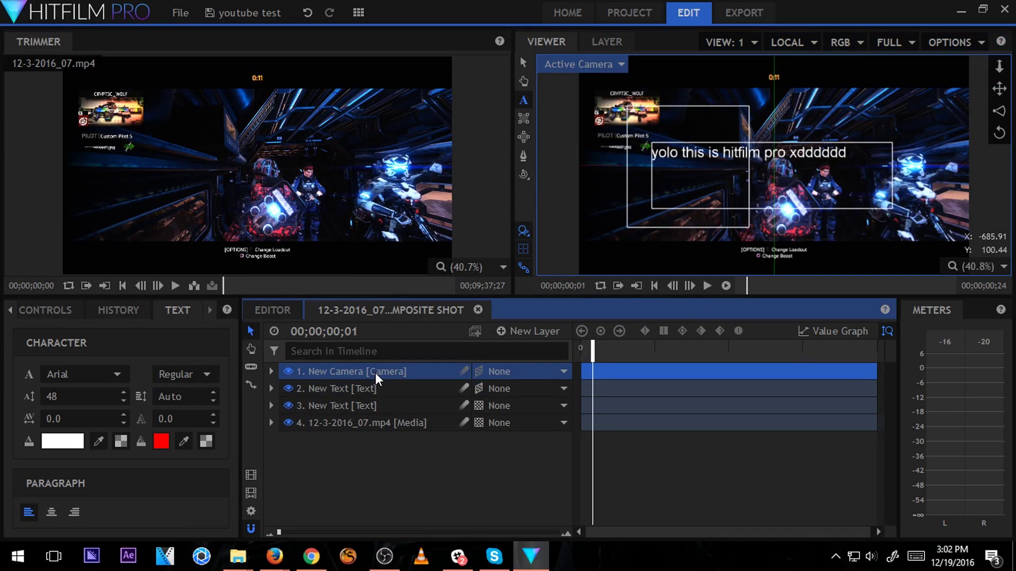
key(Delete)
click(586, 316)
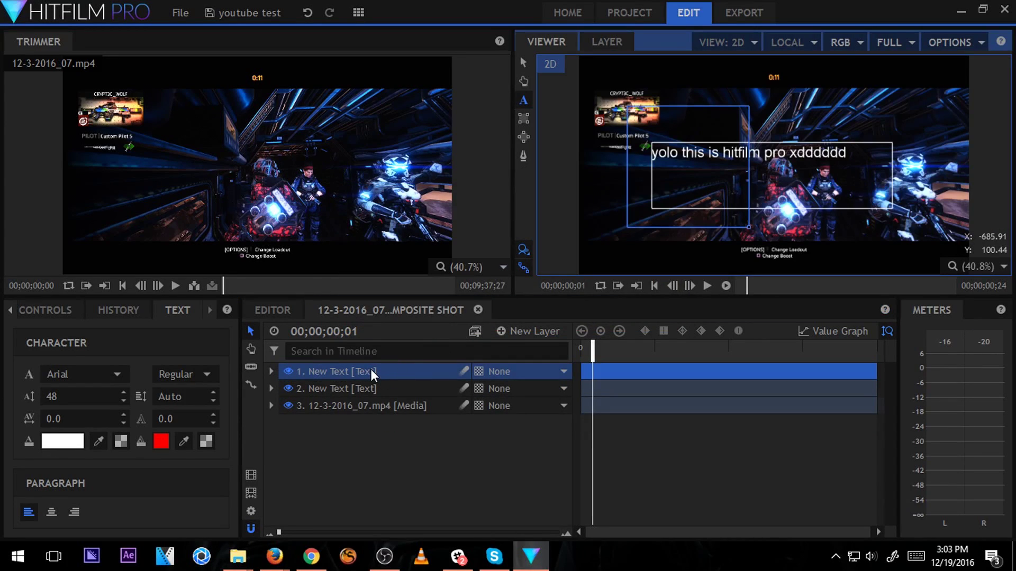
click(373, 374)
key(Delete)
Select the 12-3-2016_07.mp4 media layer and collapse the Color Correction and Transitions - Video folders in the effects library.
click(397, 391)
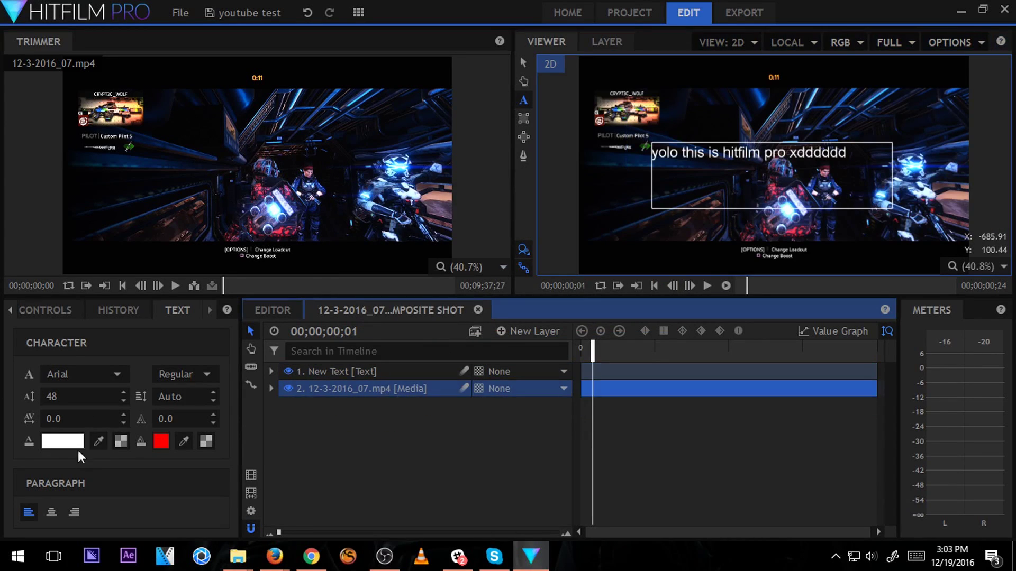
click(52, 318)
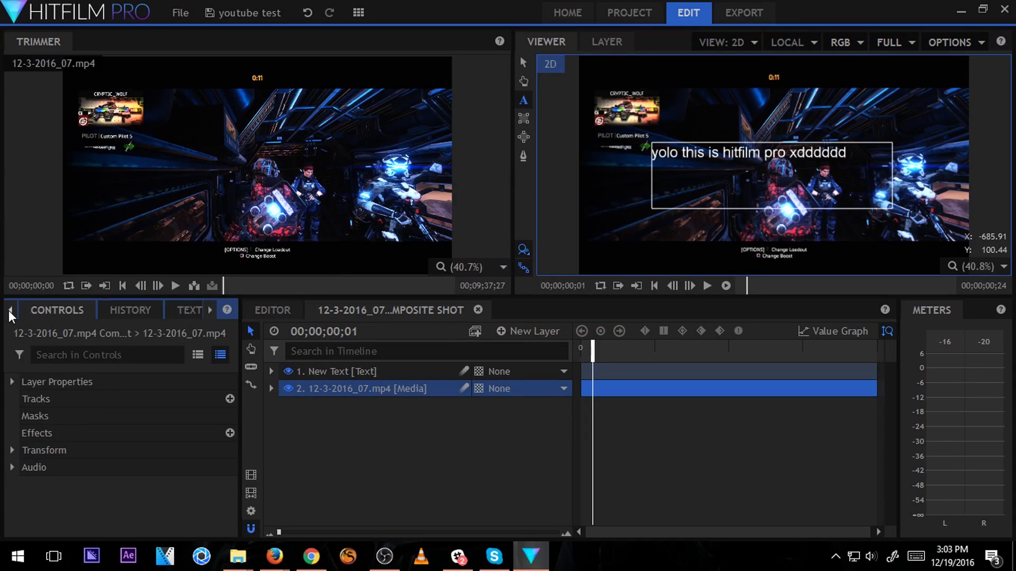
click(10, 310)
click(10, 310)
click(89, 312)
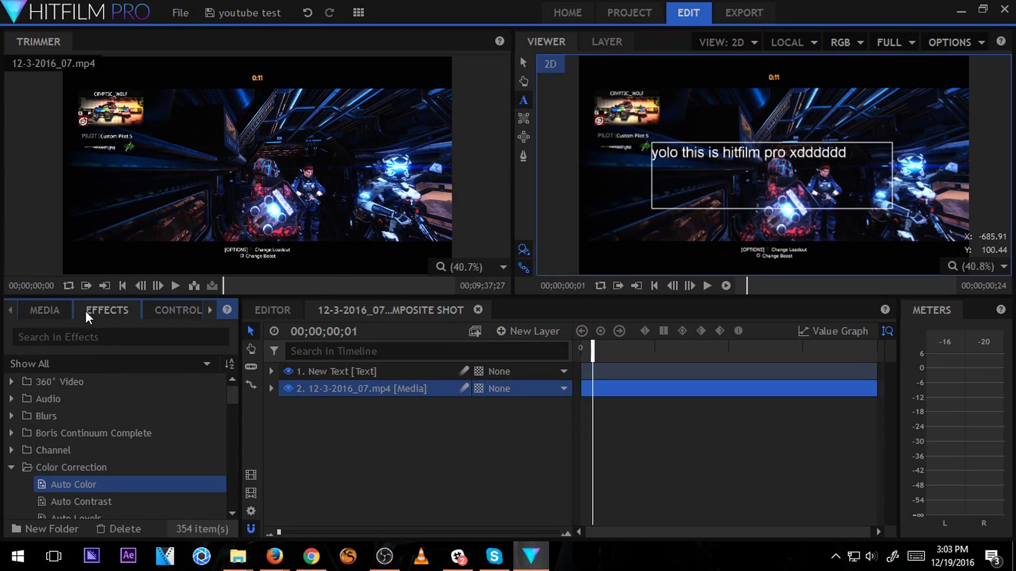
click(10, 469)
scroll(57, 446, down, 10)
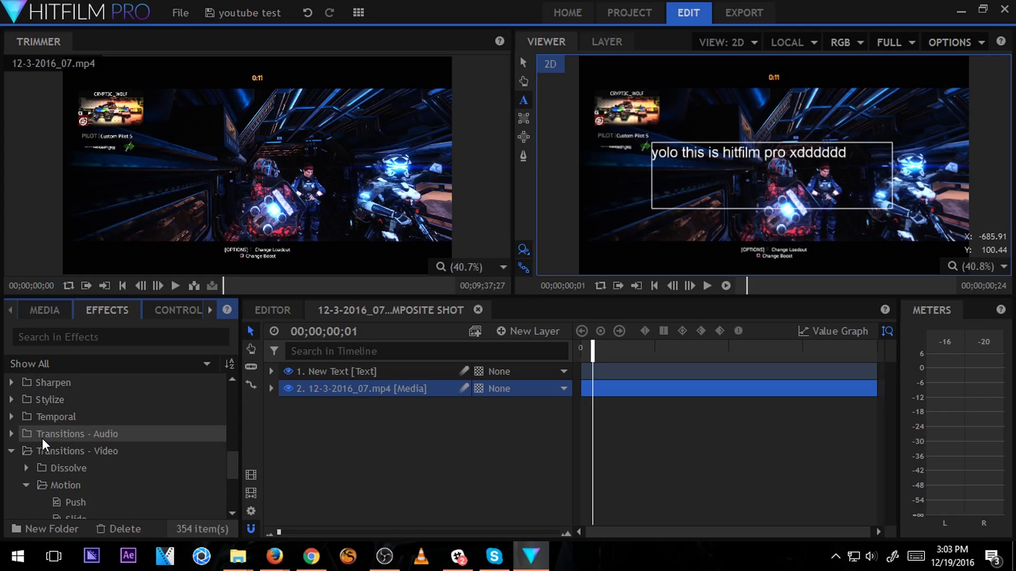
click(11, 451)
scroll(53, 447, up, 8)
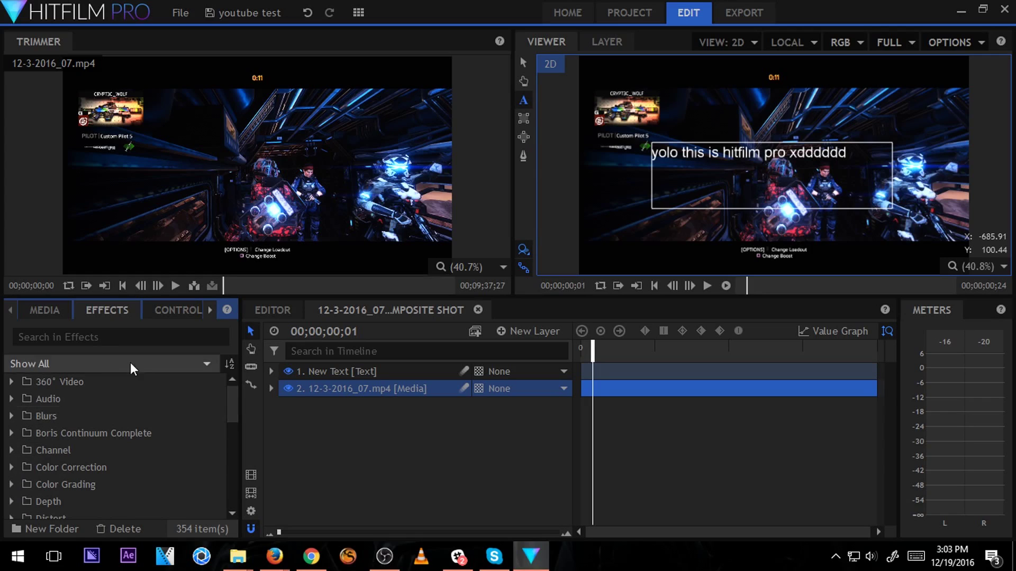
Examine the composite shot's value graph with the playhead at 00;00;00;00, returning to the layer bars.
drag(616, 356, 815, 339)
click(825, 333)
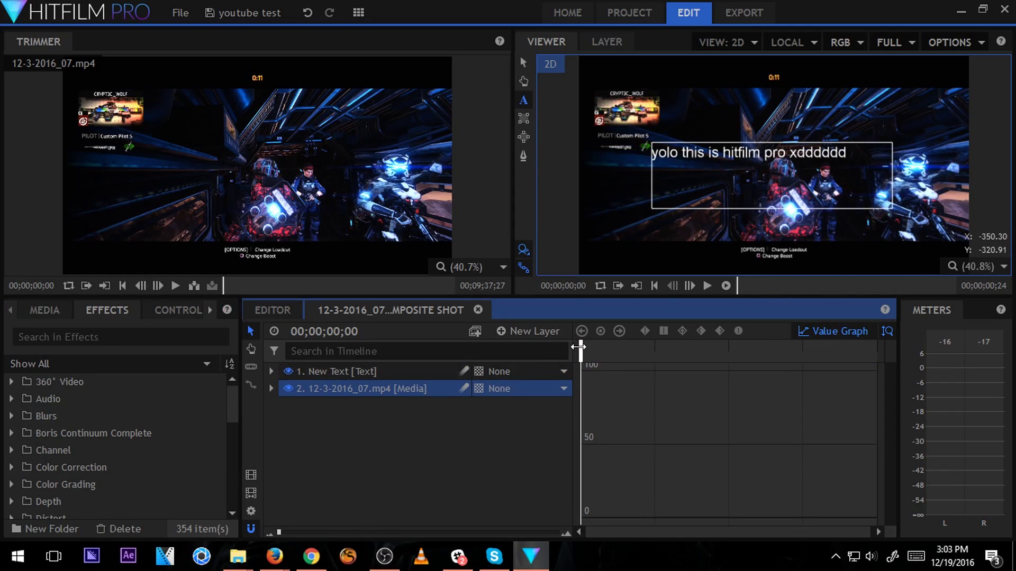
drag(587, 371, 530, 377)
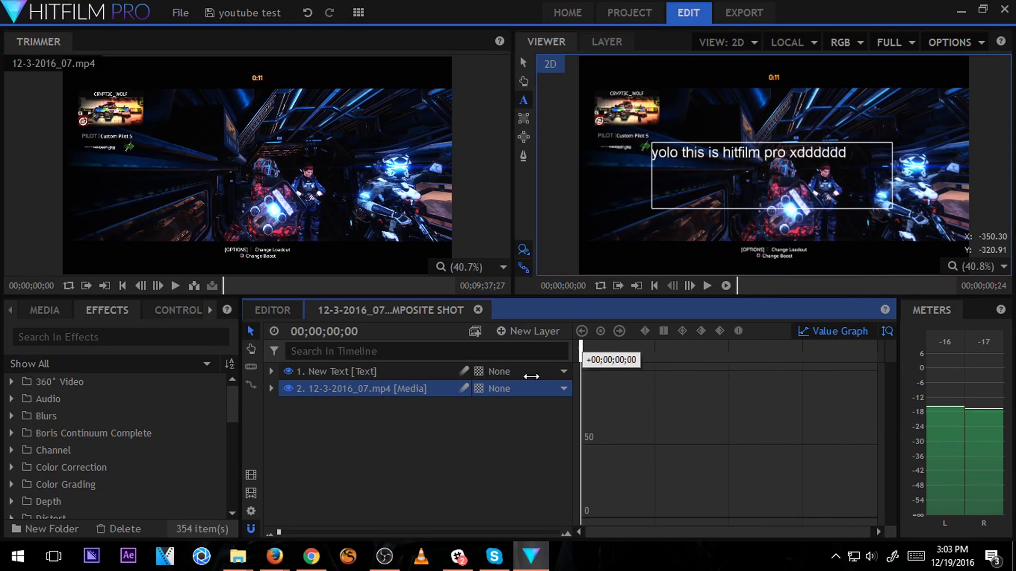
click(843, 331)
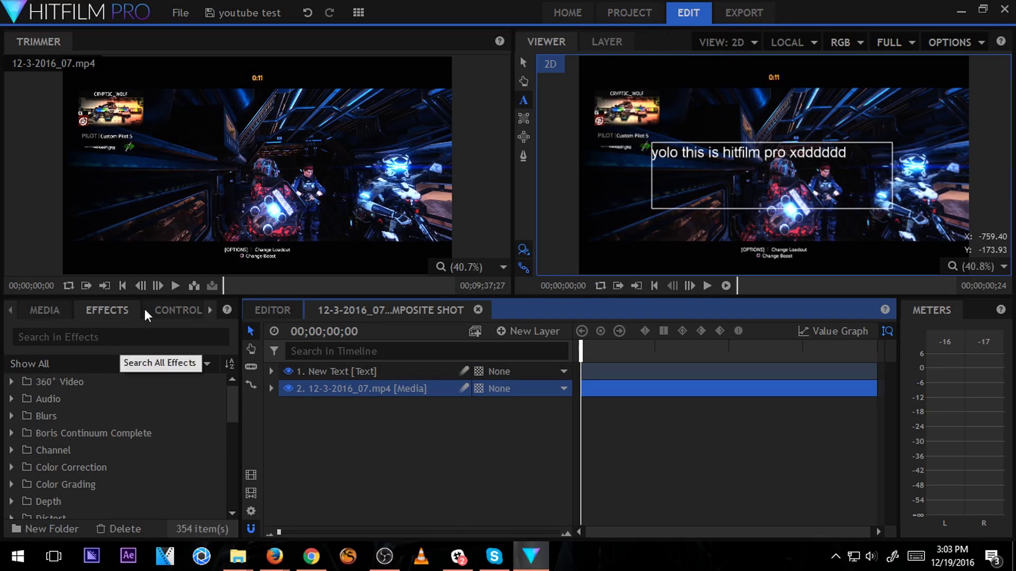
Add a tracker to the 12-3-2016_07.mp4 media layer.
click(165, 312)
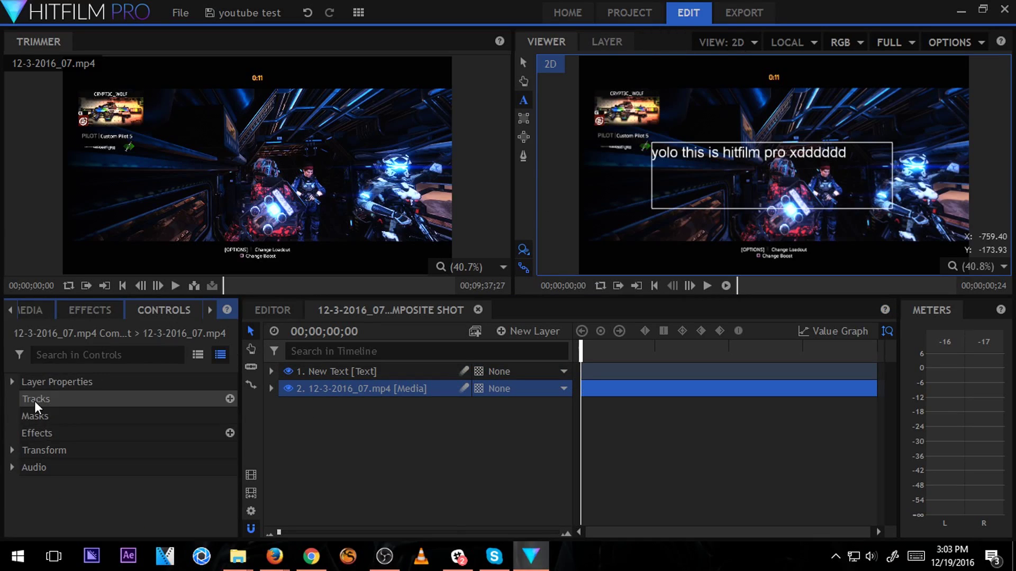
click(23, 407)
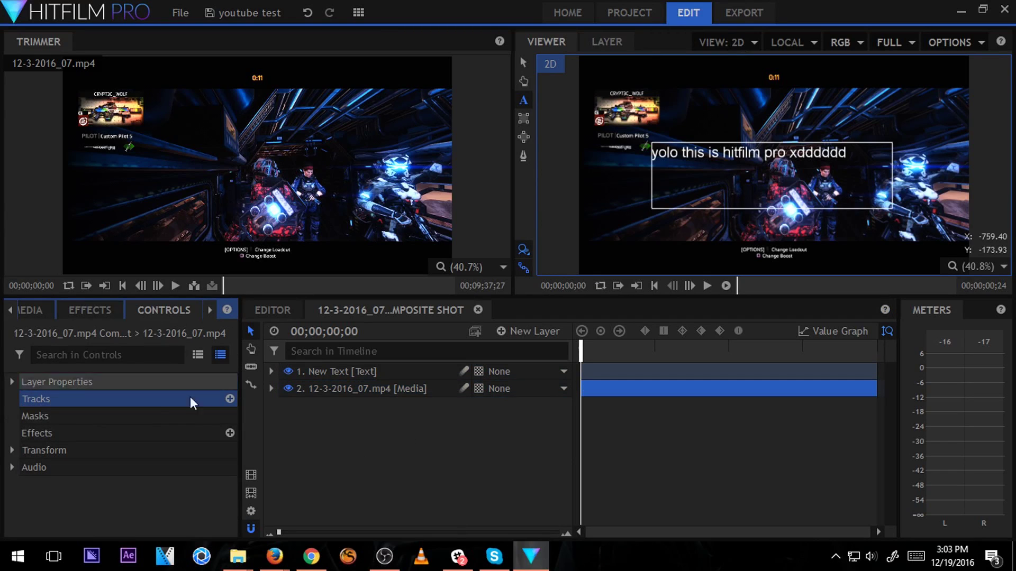
click(230, 399)
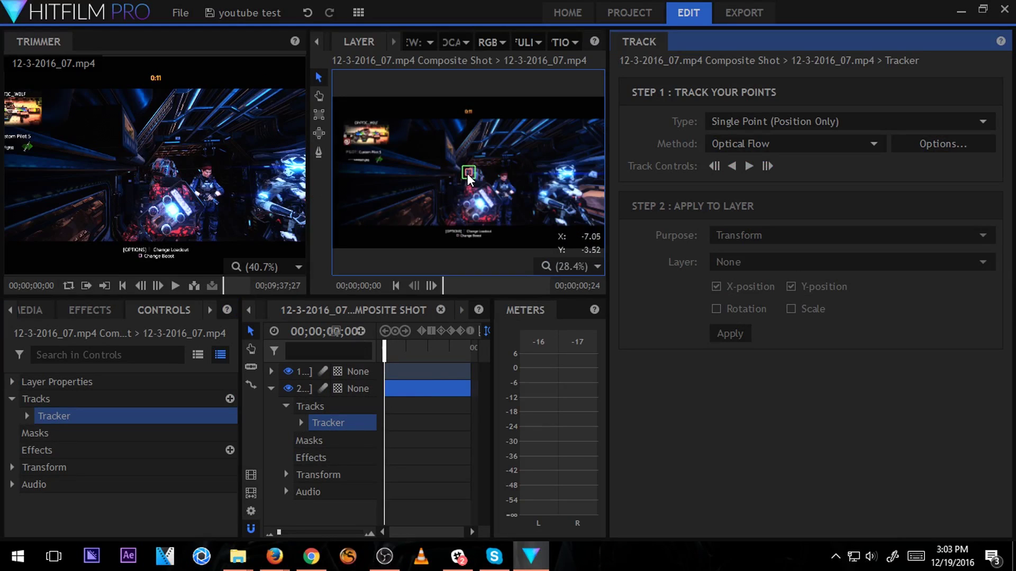
Examine the tracker's type and method options, keeping Single Point (Position Only) and Optical Flow.
click(838, 126)
click(835, 124)
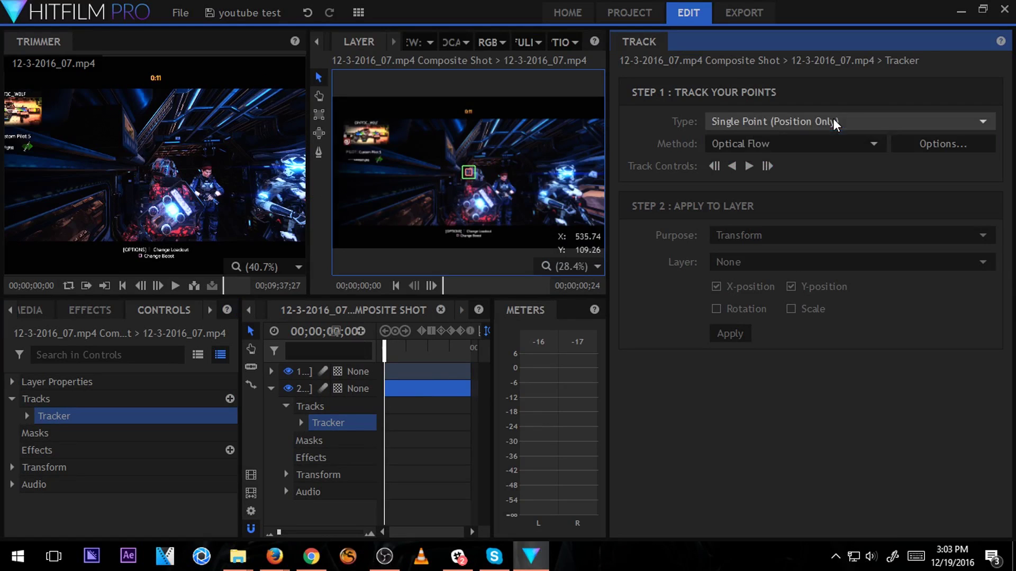
click(871, 143)
click(876, 143)
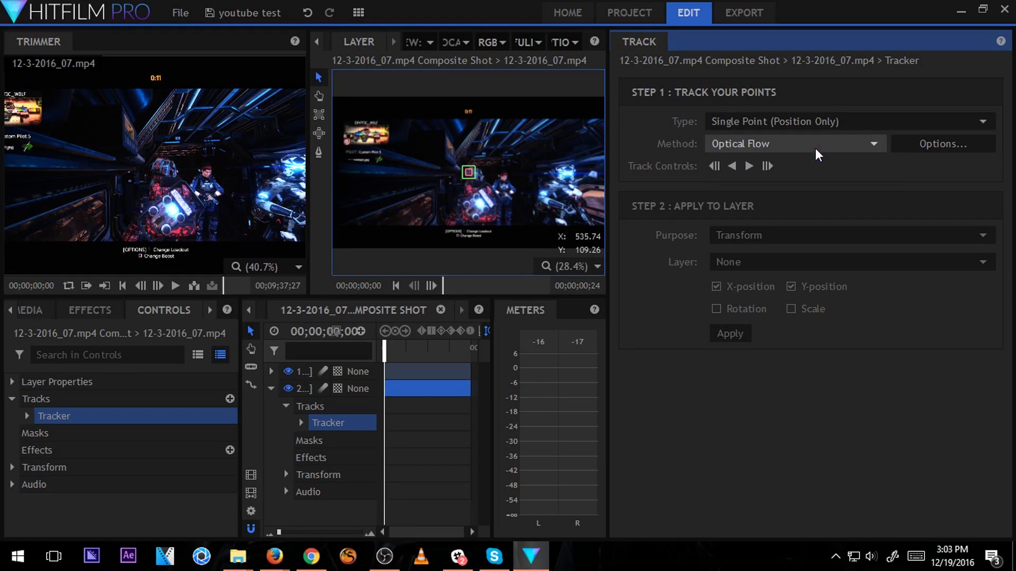
click(860, 121)
click(860, 122)
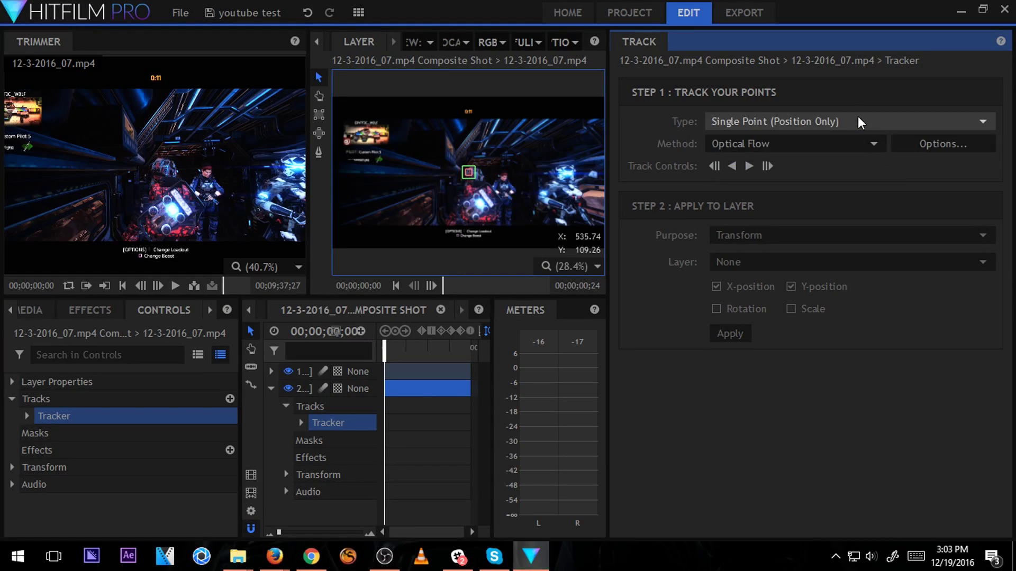
click(875, 125)
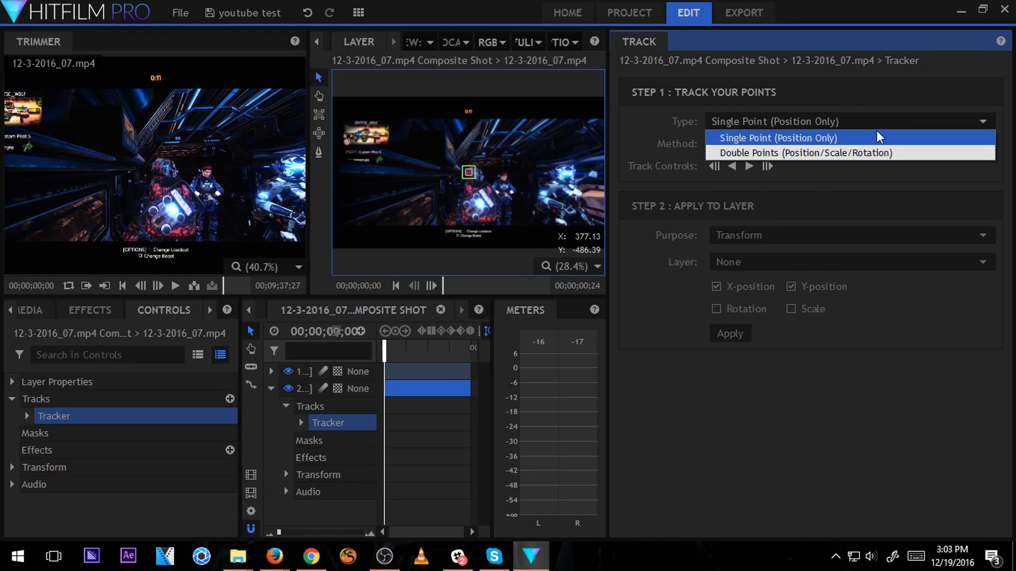
click(904, 125)
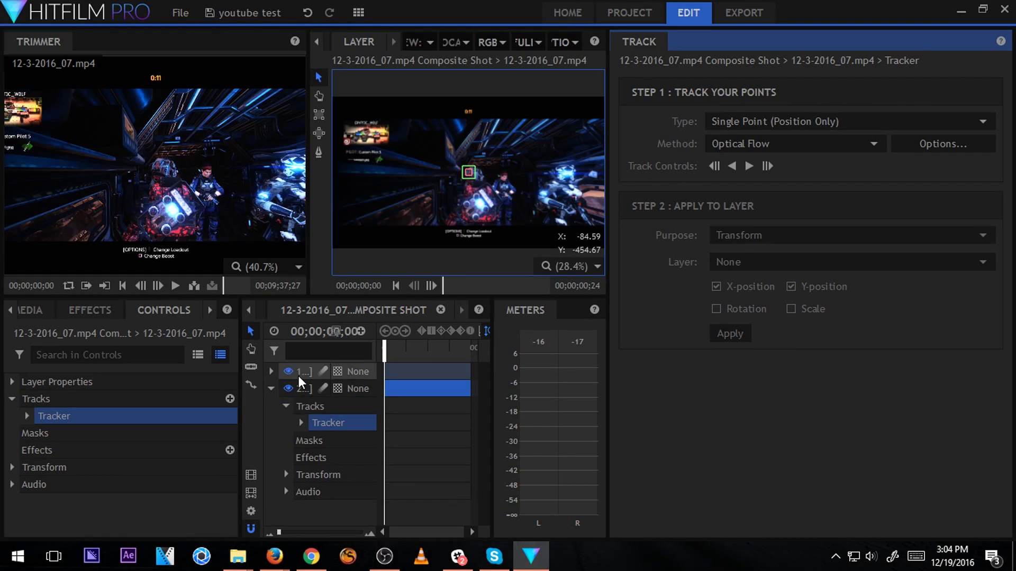
Select the media layer's Masks group and narrow the tracking area to enlarge the layer view.
click(82, 433)
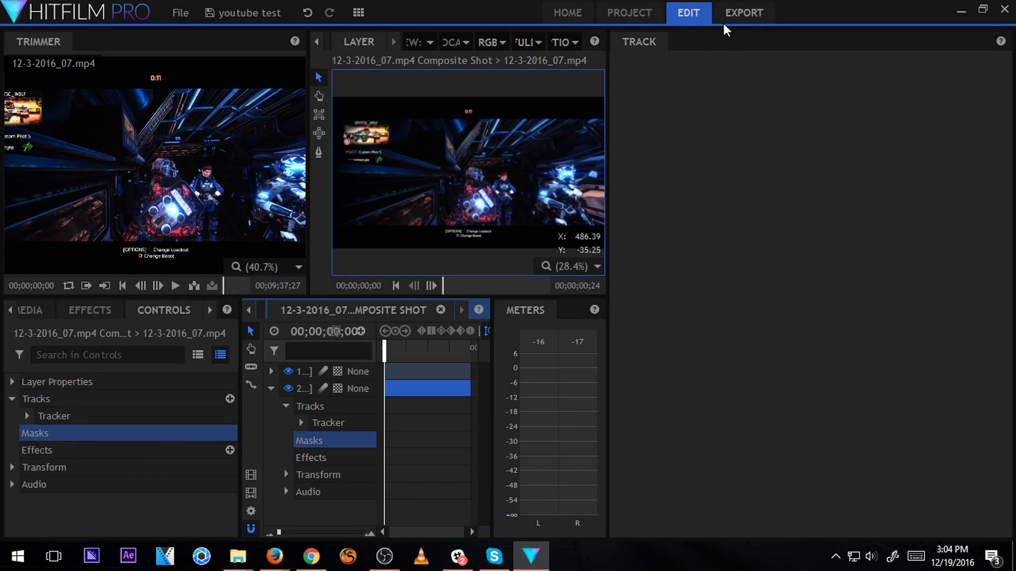
click(809, 65)
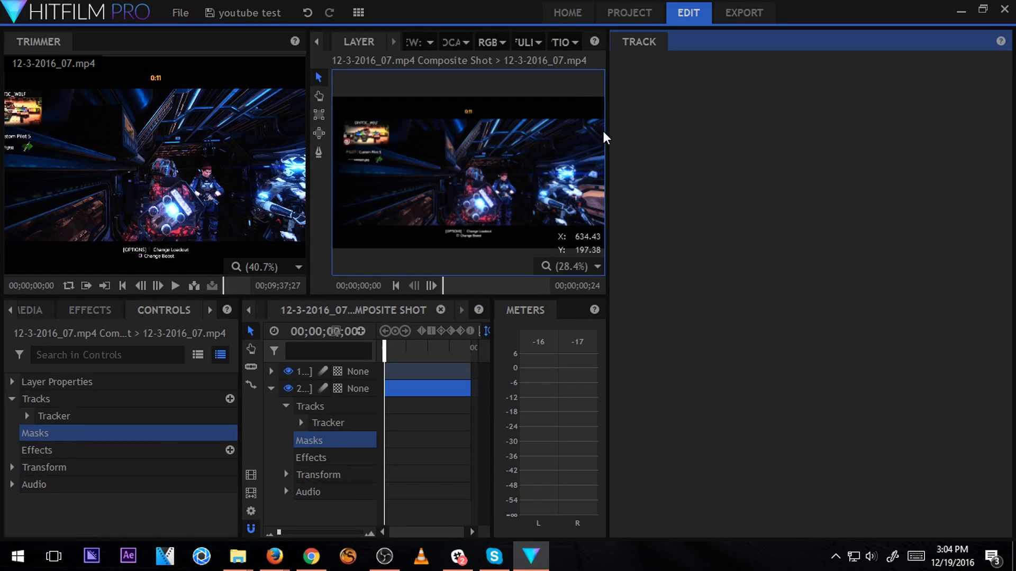
drag(626, 147, 1007, 139)
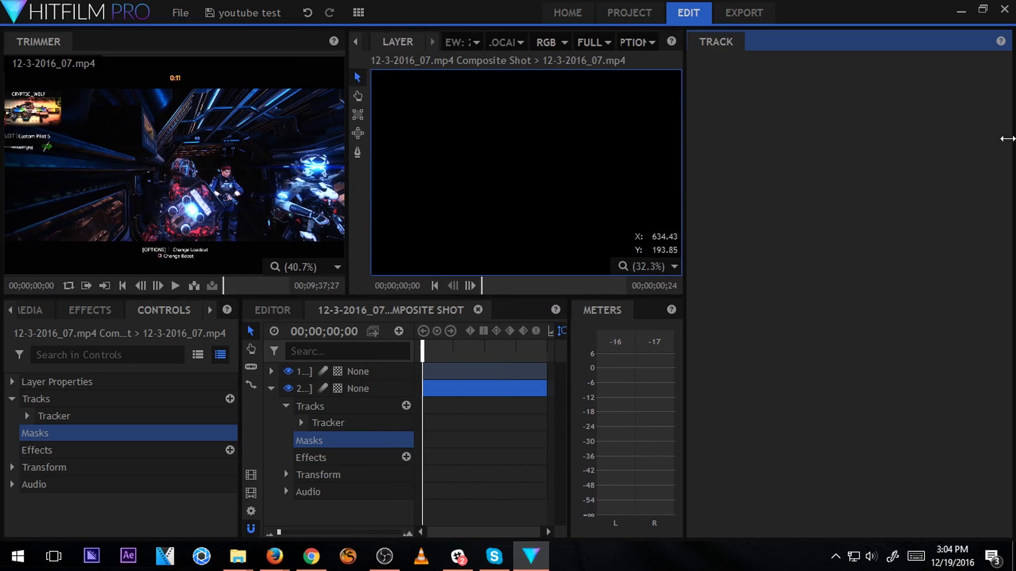
Delete the tracker from the 12-3-2016_07.mp4 media layer and select the layer's Masks group.
click(169, 419)
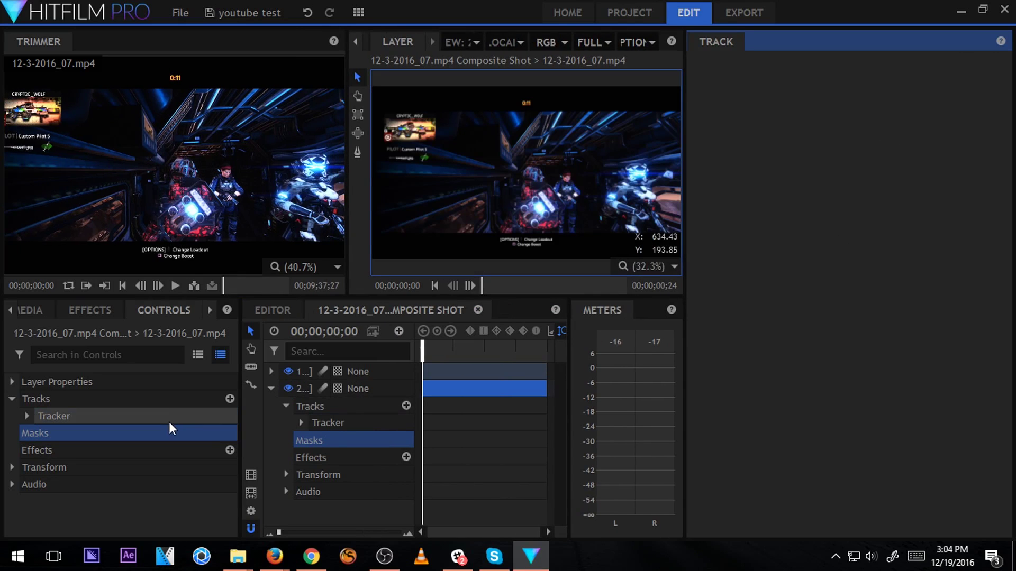
key(Delete)
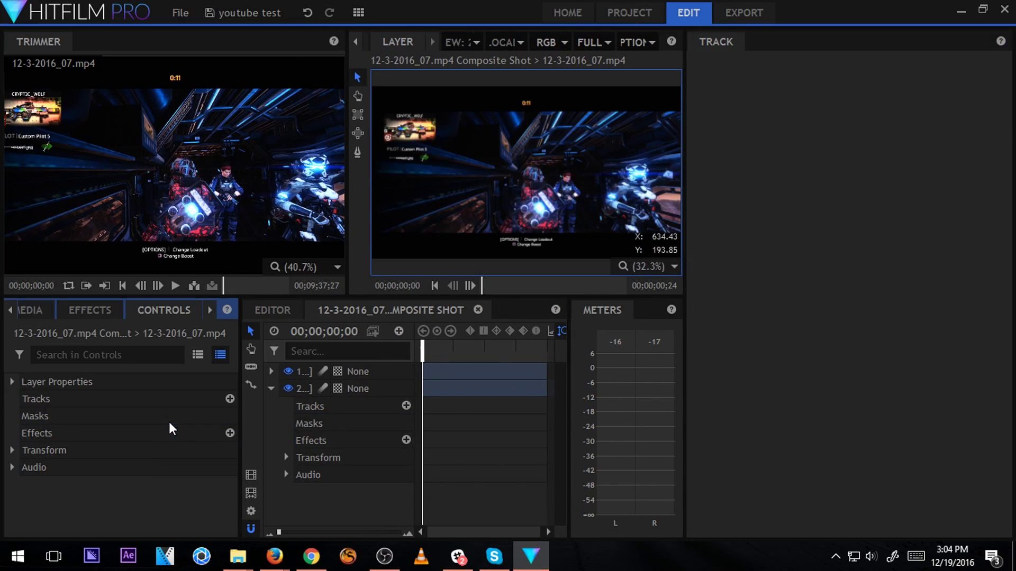
click(169, 421)
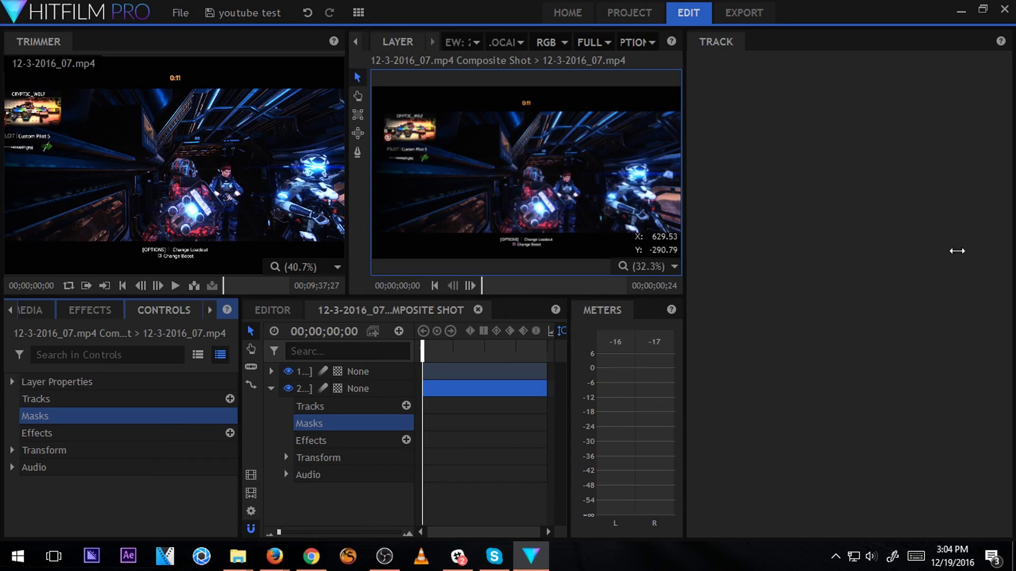
Examine the layer view at 00;00;00;08 with the media layer's Masks group selected.
drag(704, 35, 739, 224)
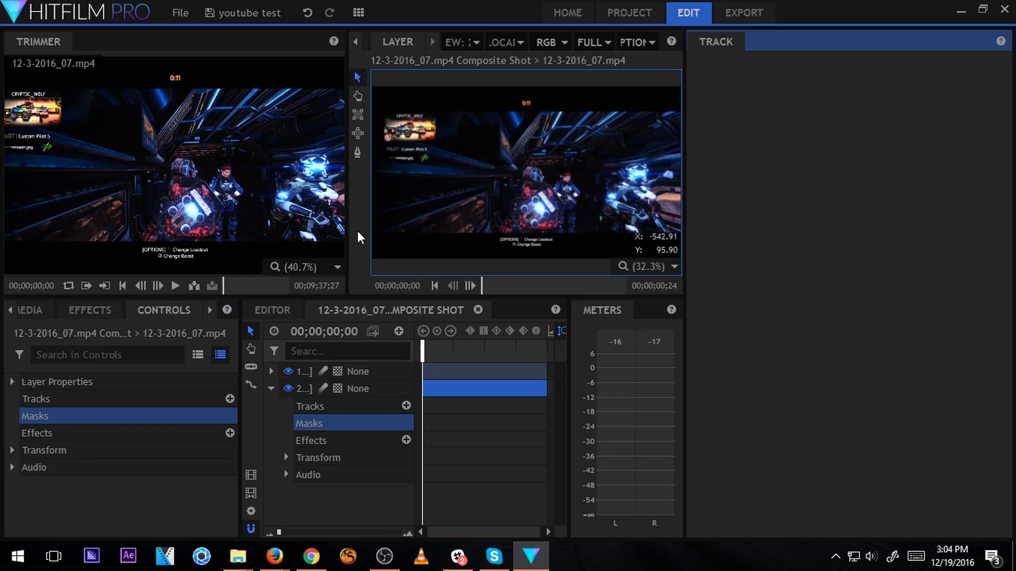
click(45, 418)
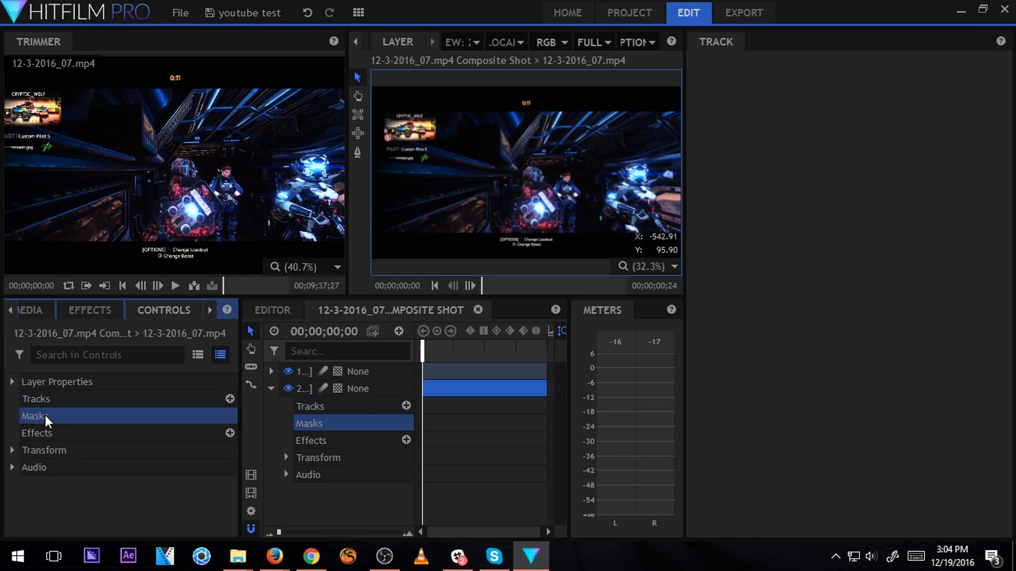
click(464, 358)
click(464, 185)
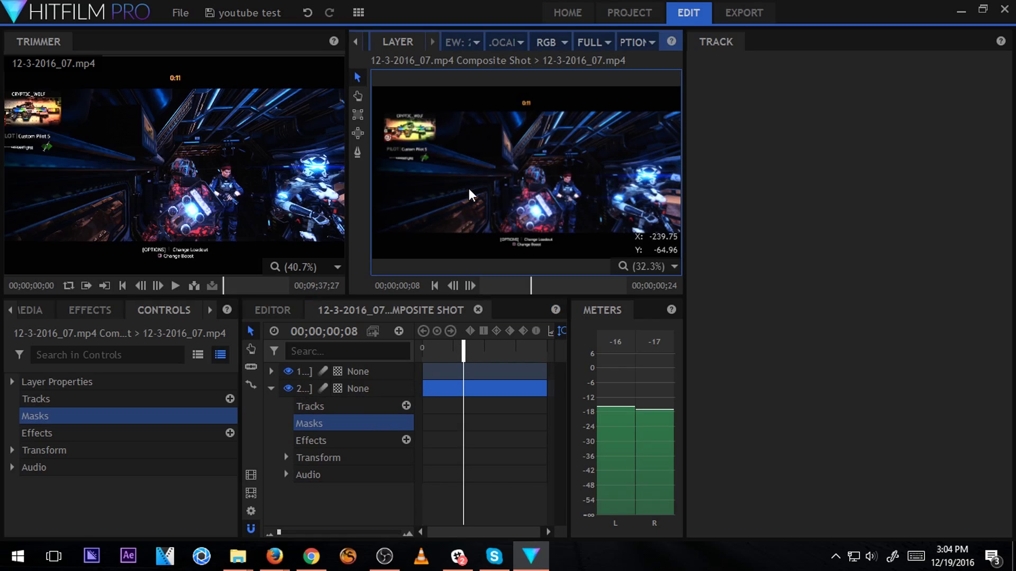
Examine the effect categories available for the media layer, including Scopes, Lights & Flares and Generate, without adding an effect.
click(82, 437)
click(230, 433)
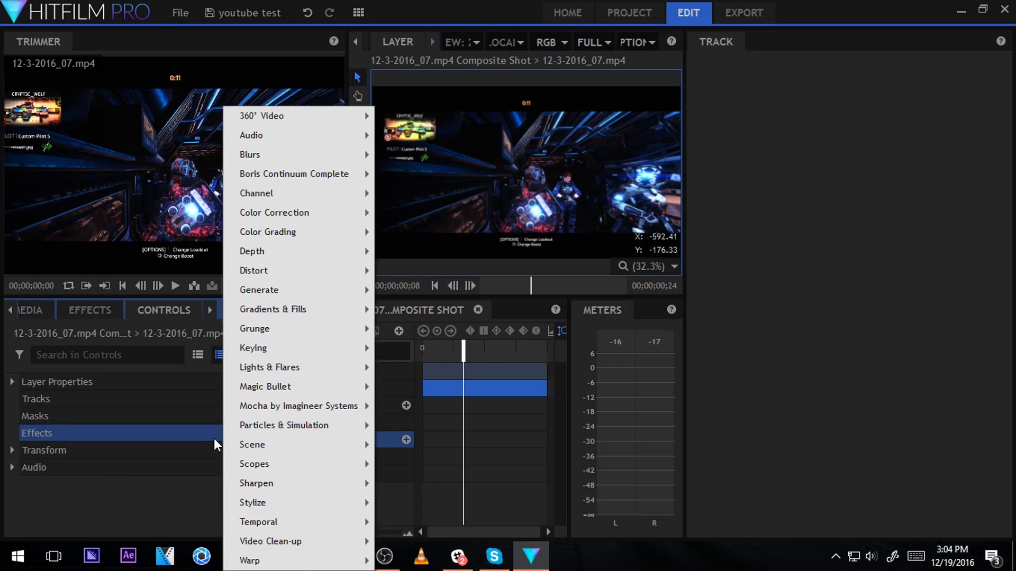
mouse_move(247, 445)
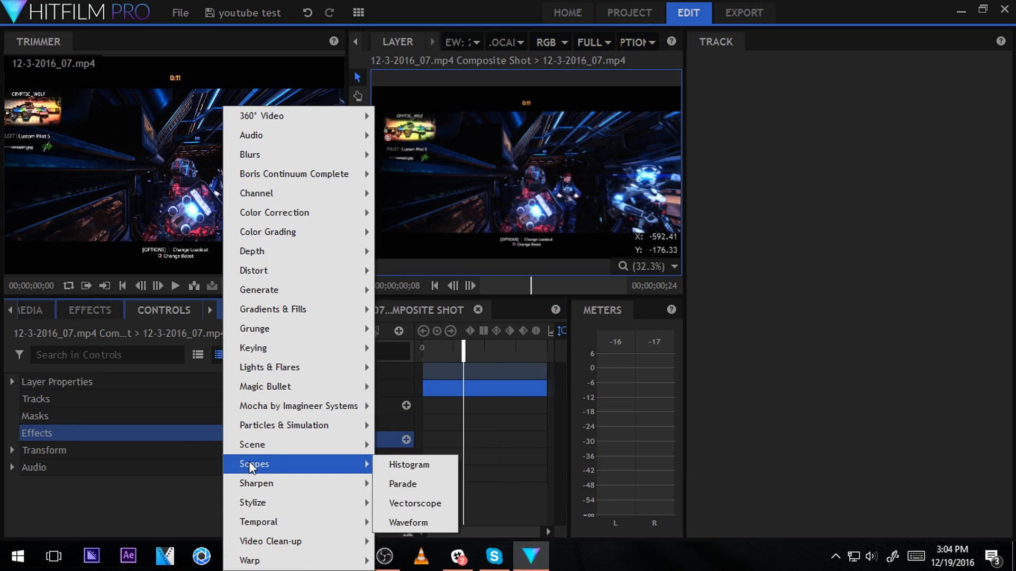
mouse_move(306, 408)
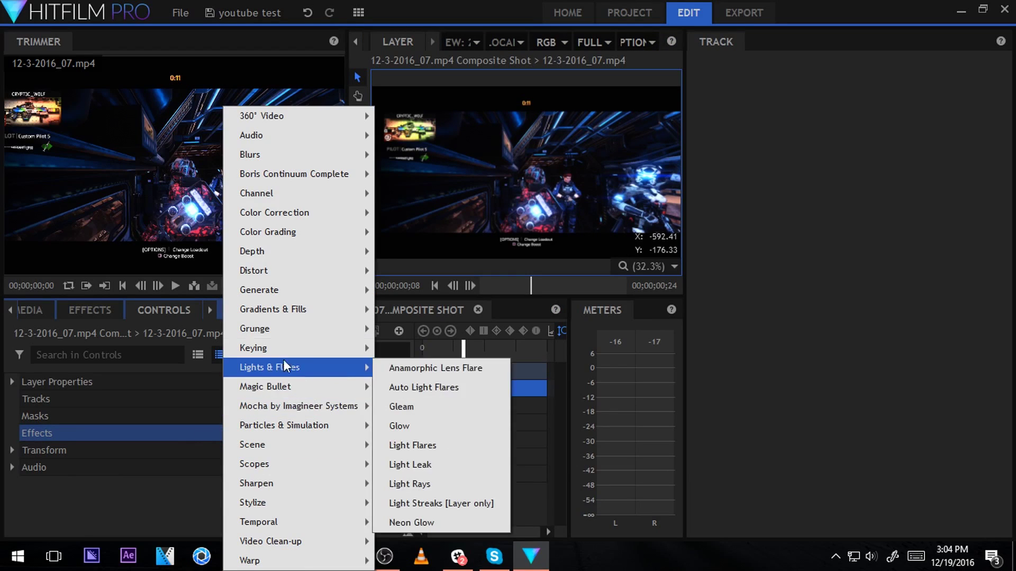
mouse_move(361, 310)
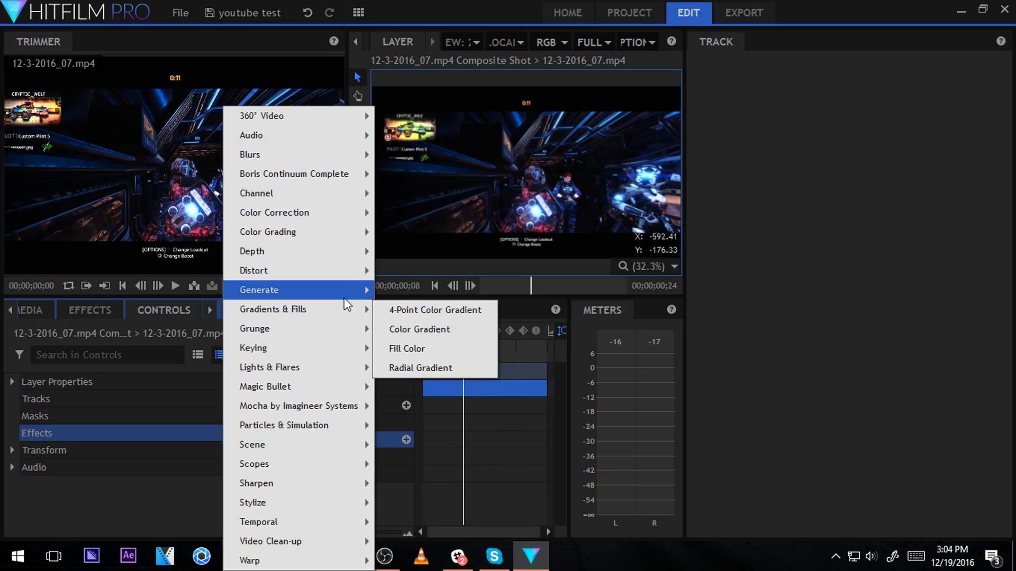
click(66, 470)
Expand the media layer's Transform properties in both the controls and the timeline.
click(16, 453)
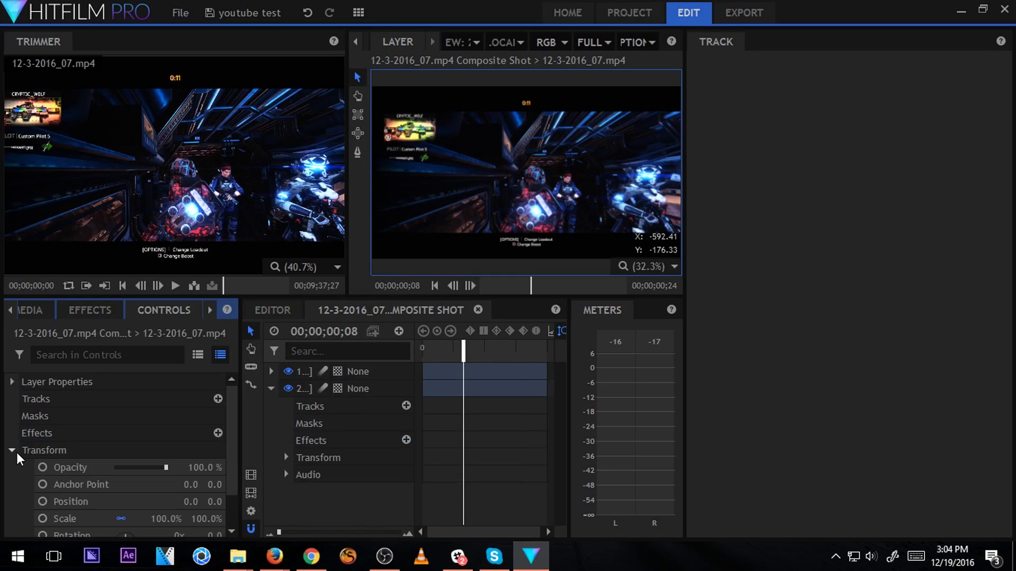
scroll(21, 456, down, 2)
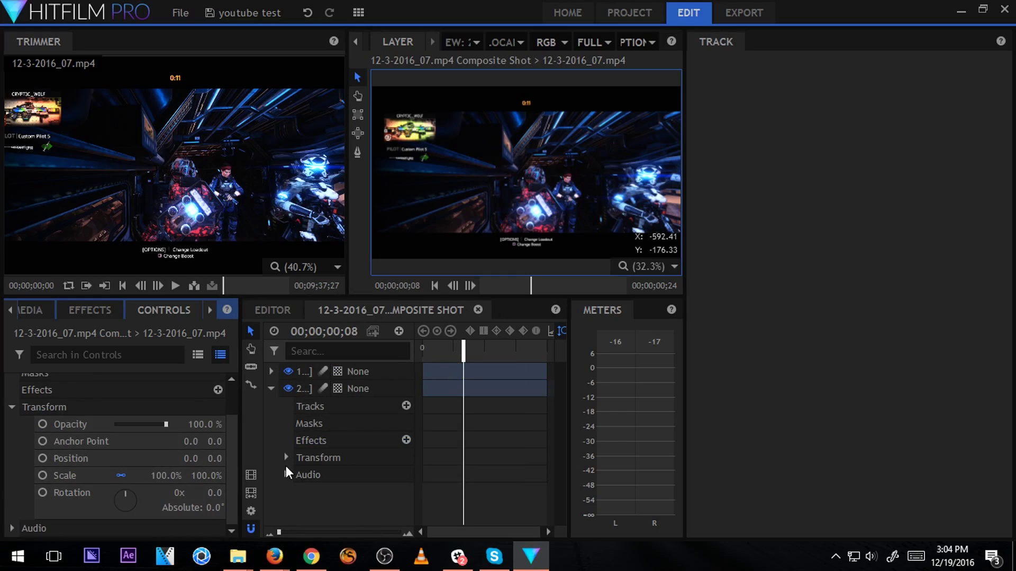
click(287, 458)
scroll(474, 429, down, 2)
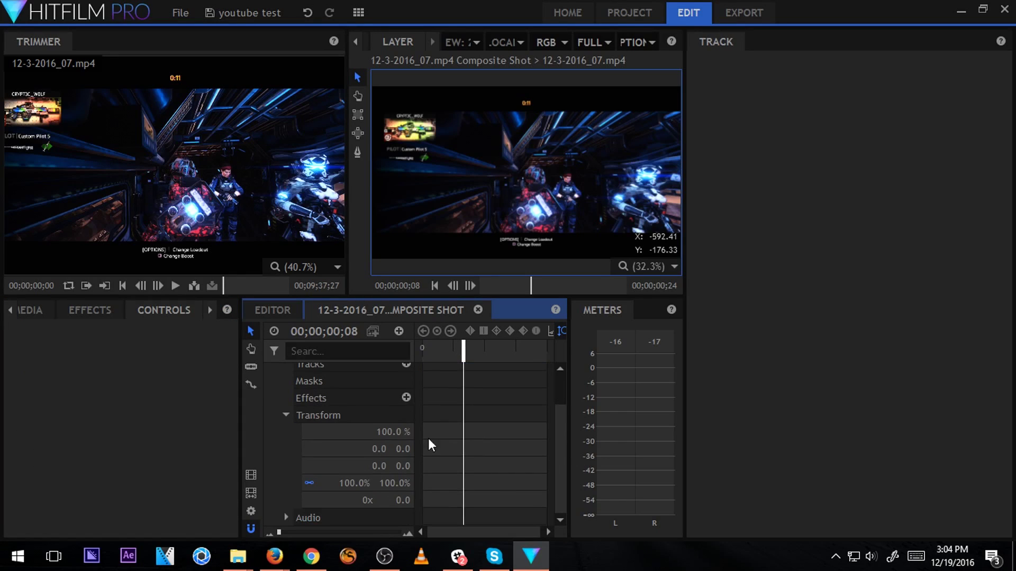
Keyframe the media layer's Anchor Point Y value from 20.0 at 00;00;00;00 to 245.0 at 00;00;00;11.
key(Home)
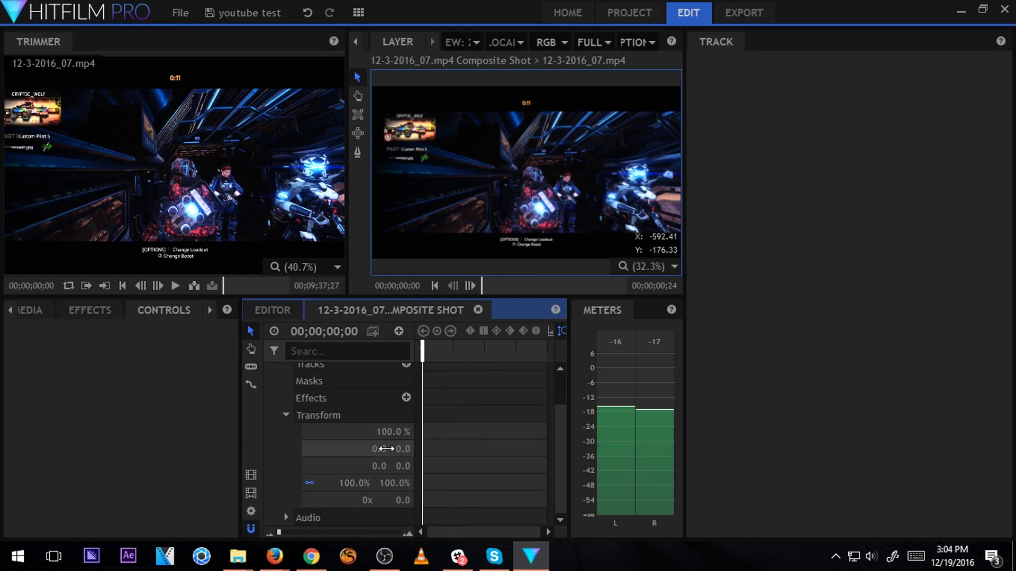
drag(403, 449, 413, 450)
drag(422, 353, 478, 355)
click(436, 333)
click(437, 332)
click(422, 331)
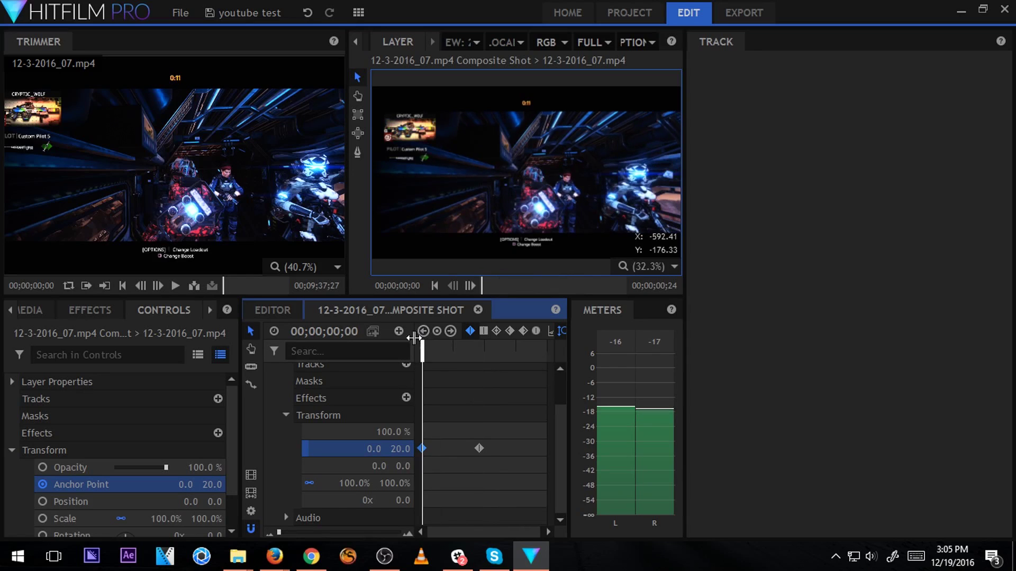
click(450, 332)
drag(399, 448, 519, 448)
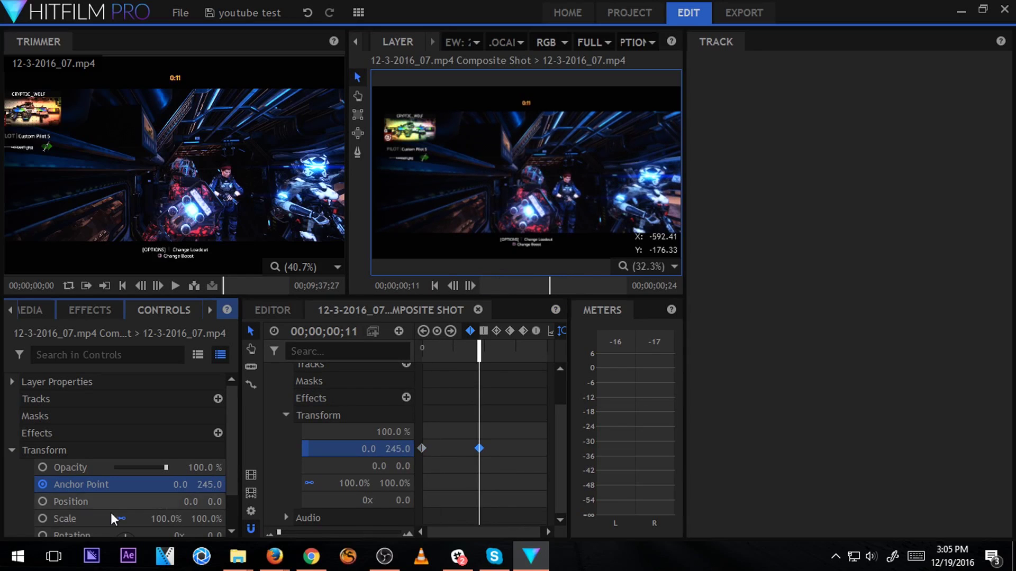
Enable keyframing for the media layer's Position, Scale, Rotation and Opacity at 00;00;00;11.
click(41, 502)
click(42, 519)
click(42, 532)
click(42, 468)
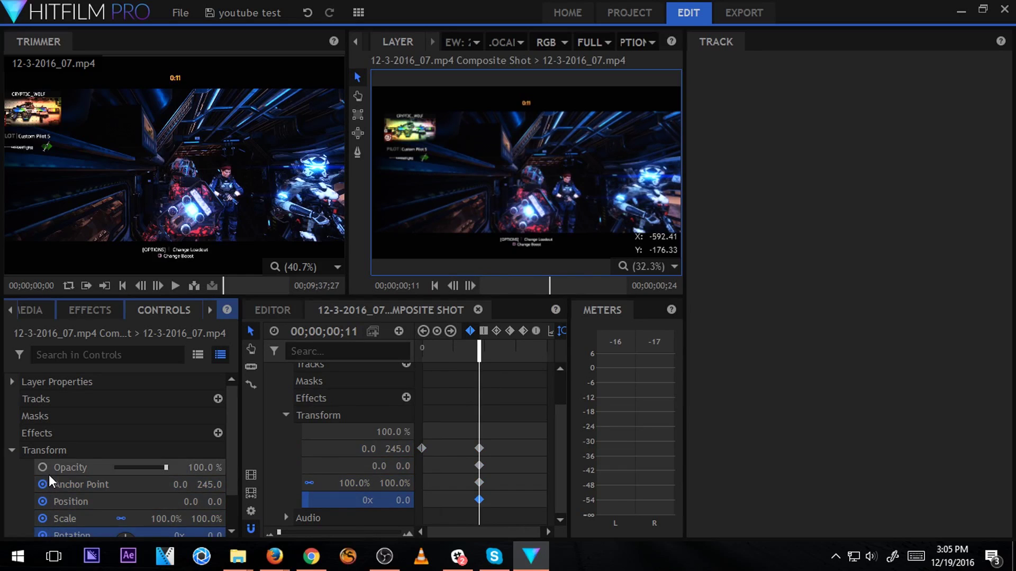
Replace the media layer's Position and Scale keyframes with new ones at 00;00;00;00.
click(422, 333)
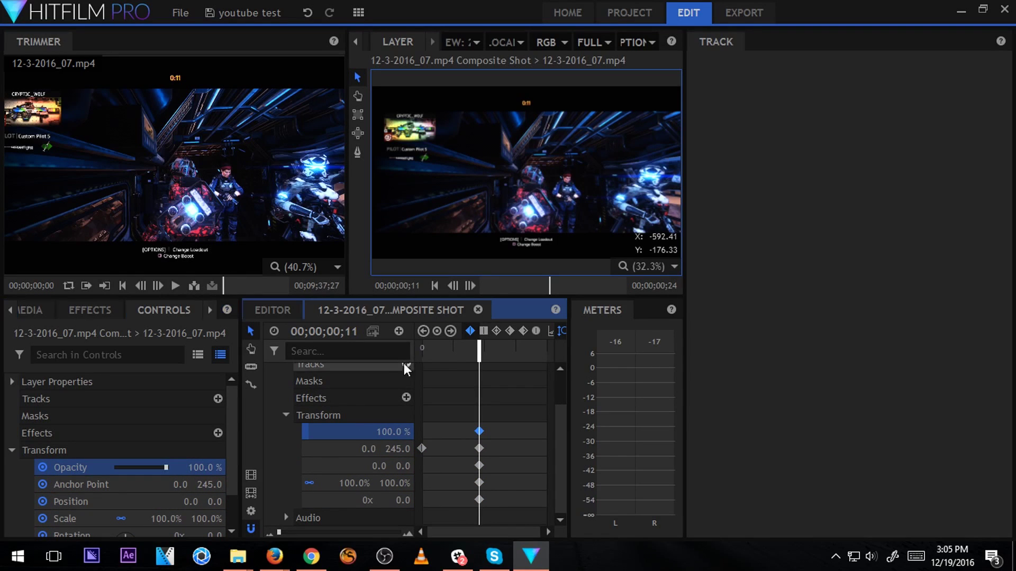
drag(488, 360, 421, 352)
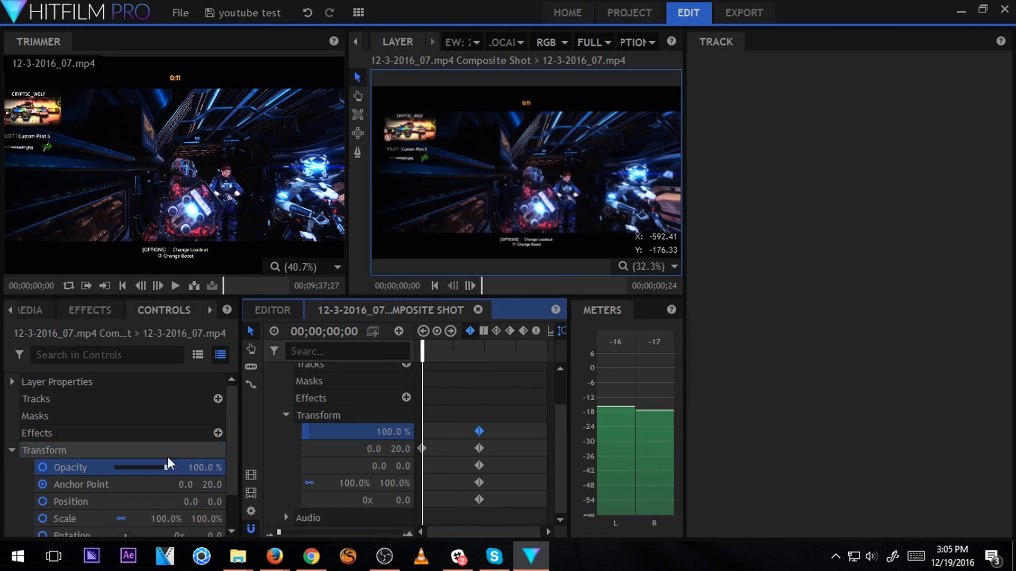
click(41, 503)
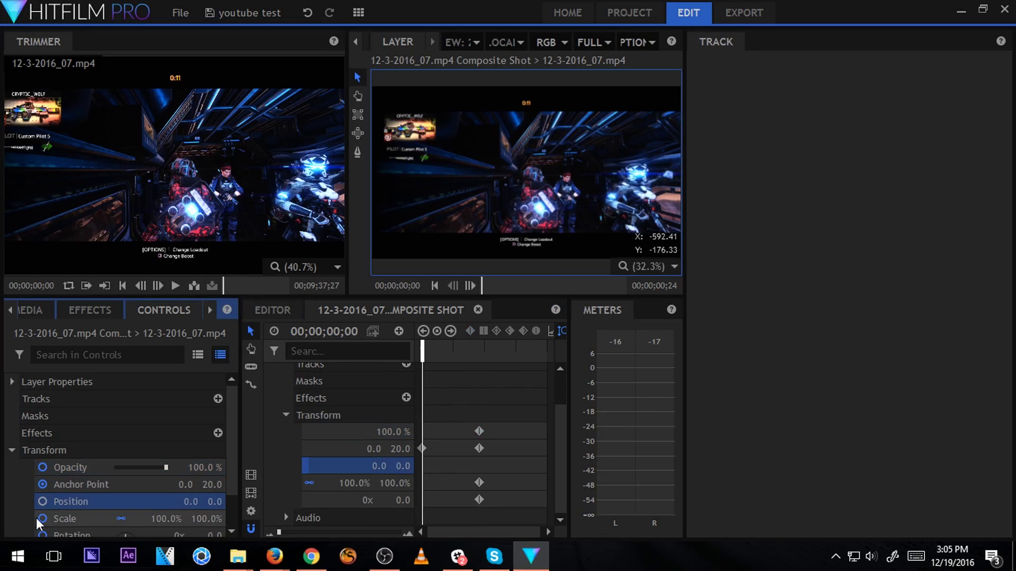
click(39, 517)
click(39, 516)
click(43, 504)
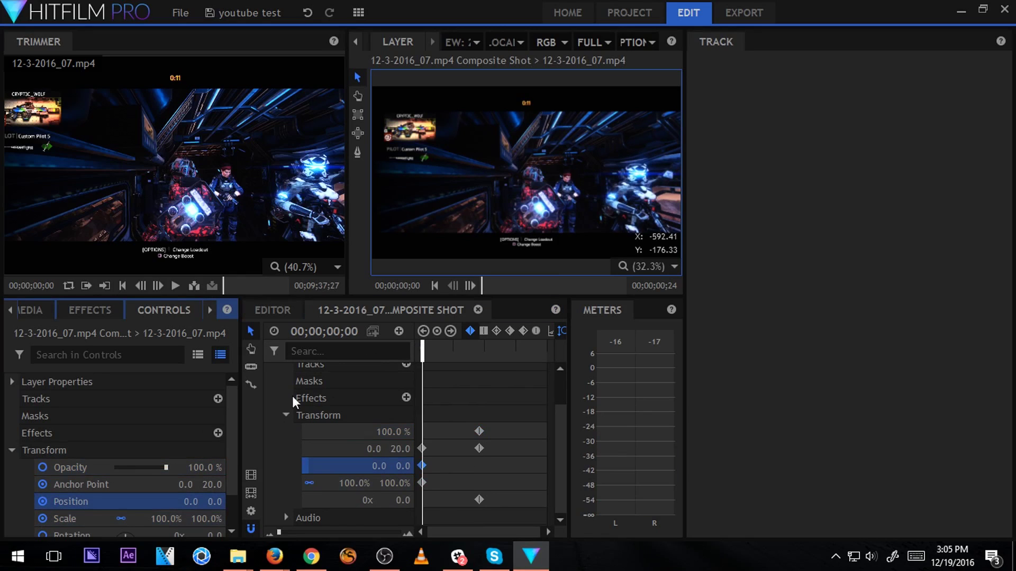
click(436, 330)
click(436, 332)
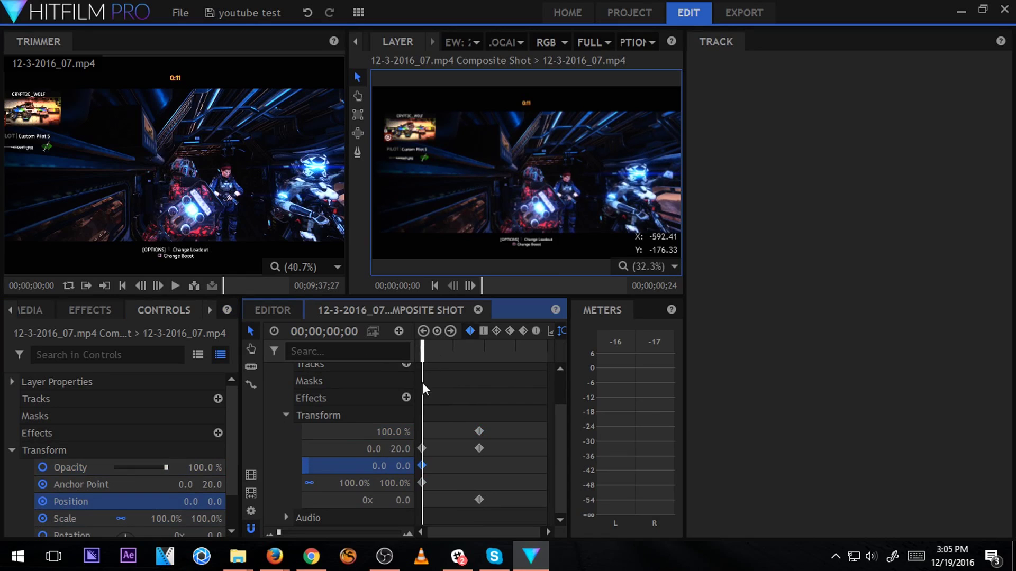
Keyframe the media layer at 00;00;00;11 with Anchor Point Y 545.0, Scale 481.0% and Position Y -103.0.
drag(427, 366, 479, 354)
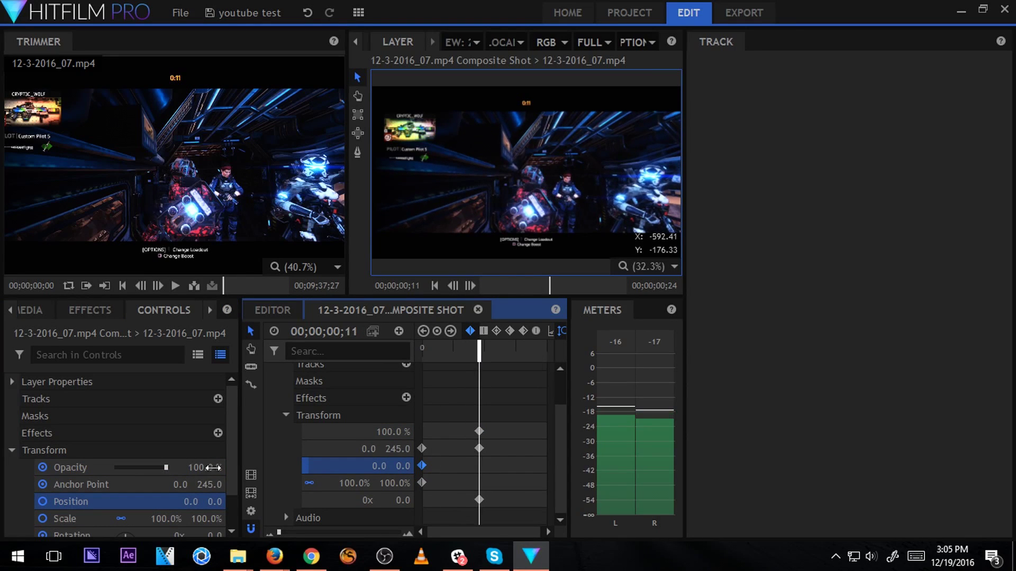
drag(210, 483, 369, 483)
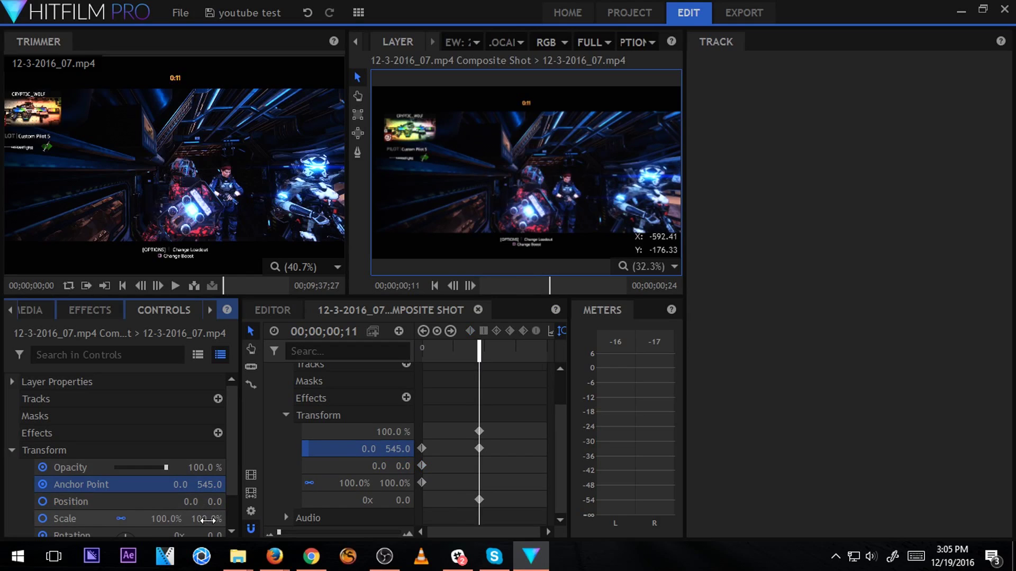
drag(208, 520, 411, 521)
click(217, 502)
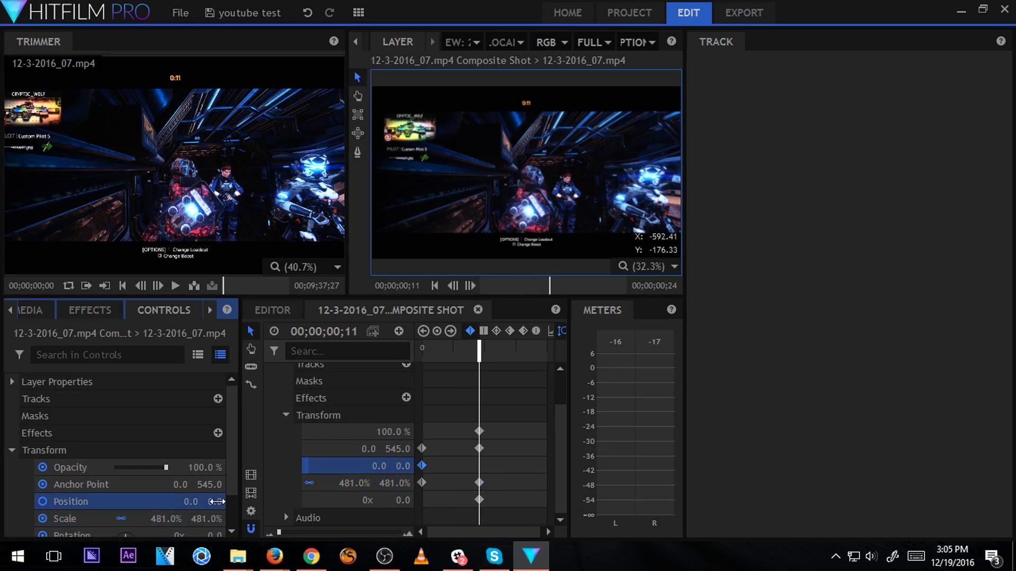
drag(217, 501, 169, 502)
Scrub through the transform animation and view the composite shot in the Viewer, returning the playhead to 00;00;00;00.
key(Left)
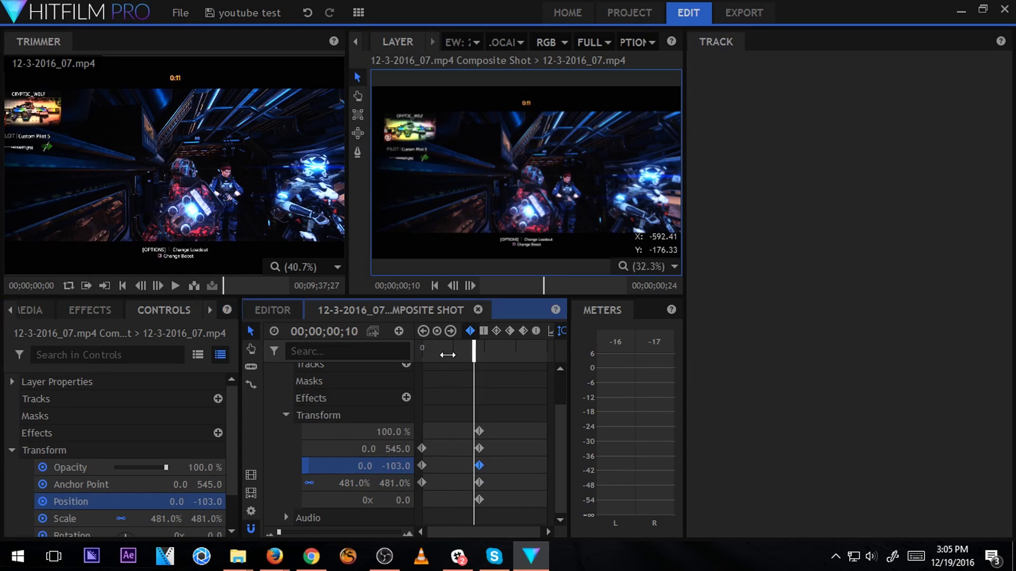
drag(447, 355, 463, 355)
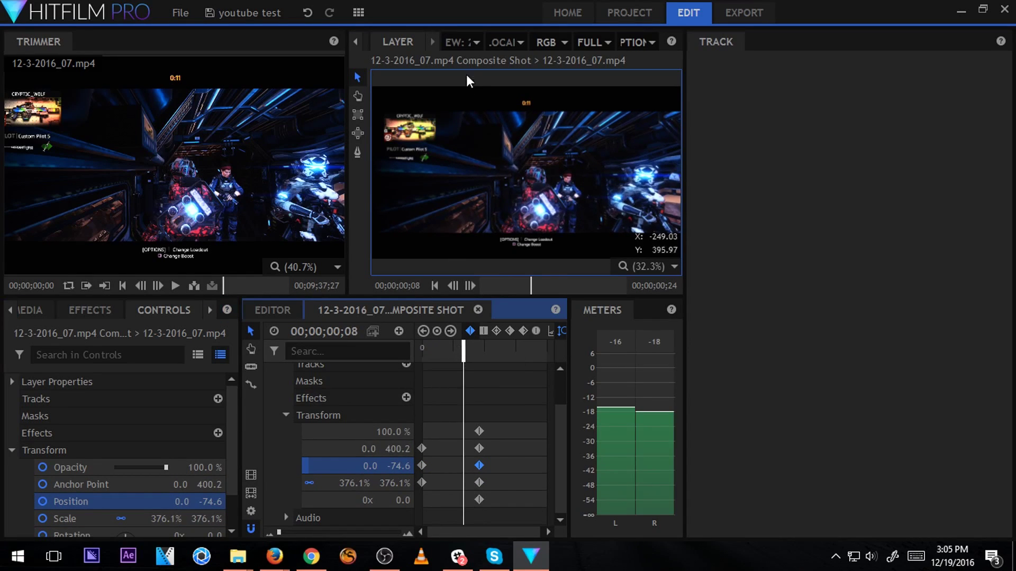
click(355, 41)
click(375, 41)
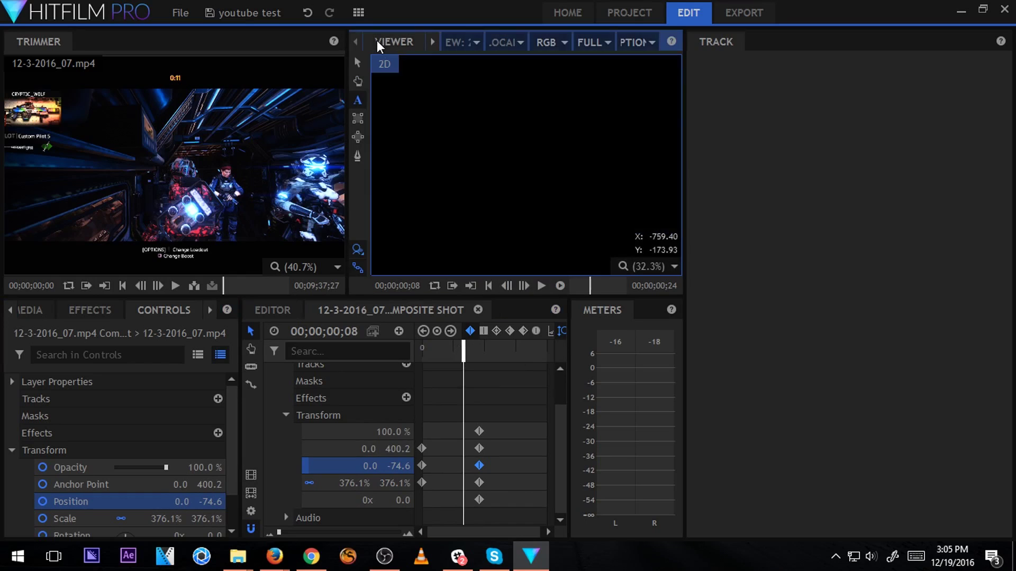
drag(464, 356, 420, 357)
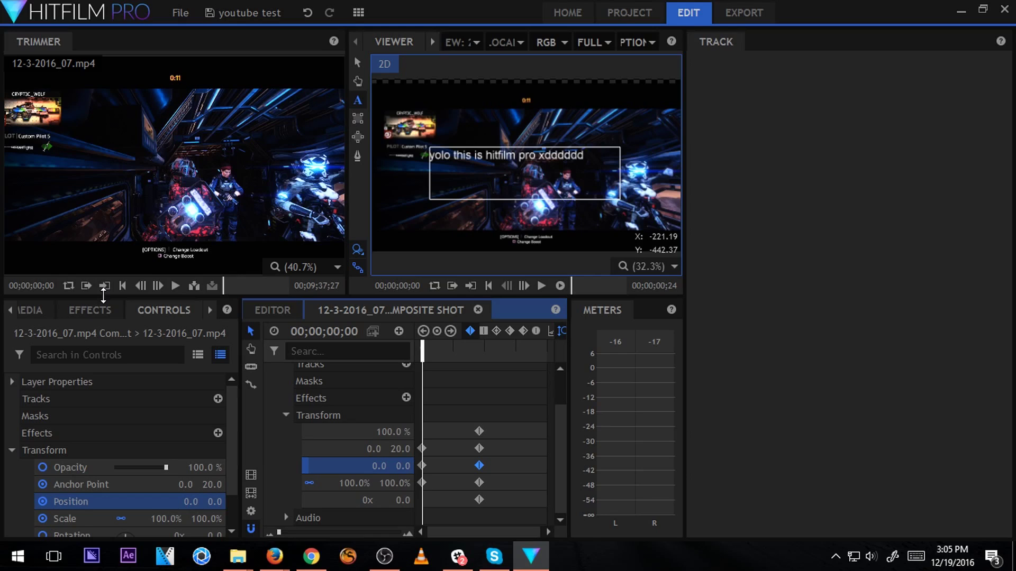
Collapse the media layer's Transform group in the controls and check its Audio group, leaving it collapsed.
click(18, 456)
click(11, 454)
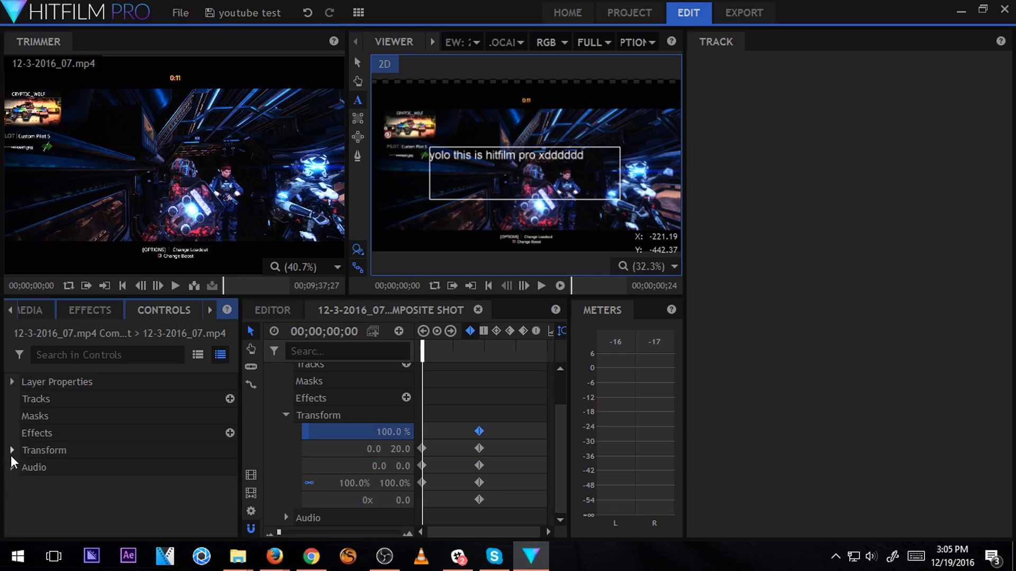
click(15, 471)
click(15, 471)
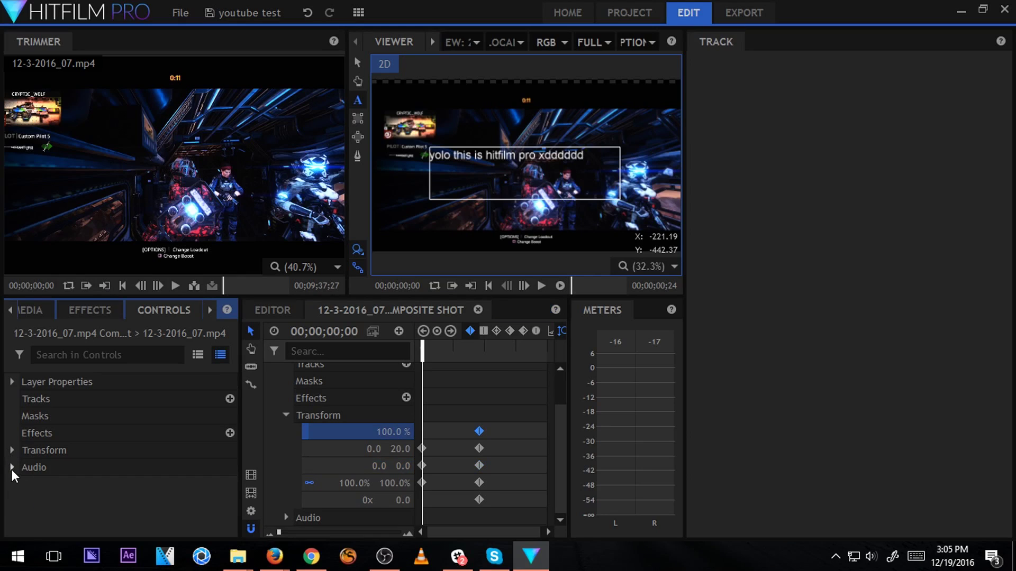
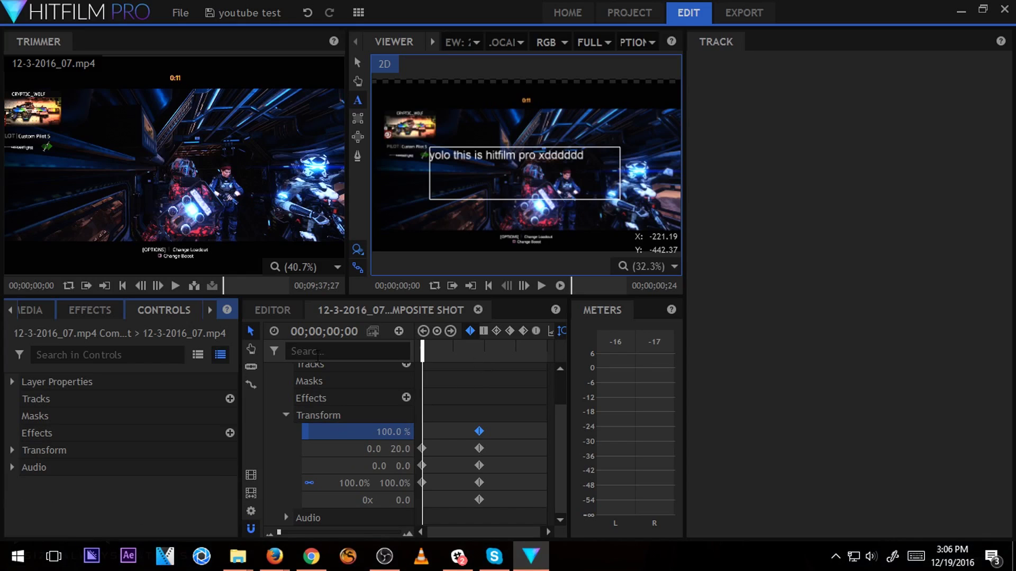
Start importing project media and search the titanfall 2 all footage folder for "3d model".
click(11, 311)
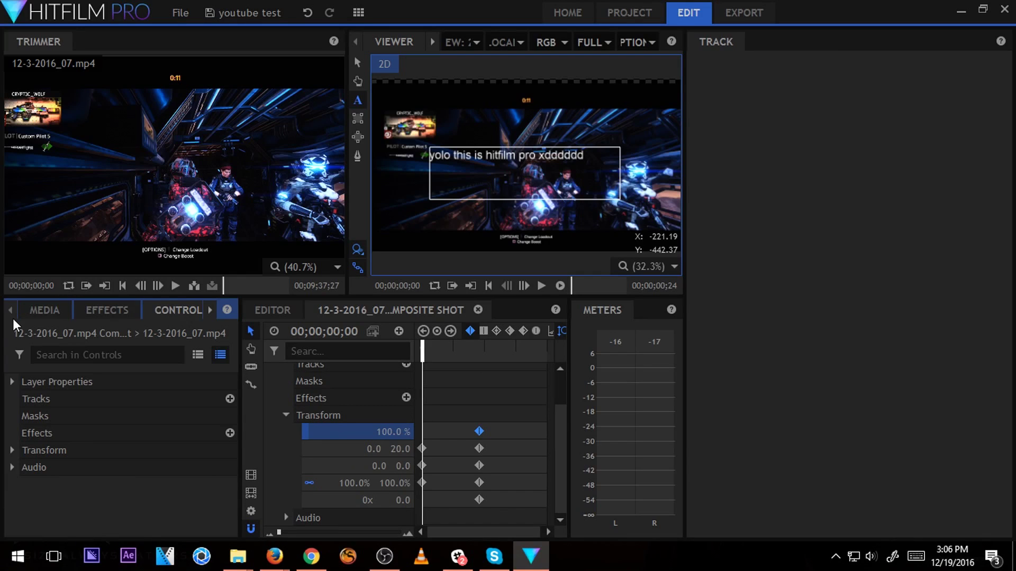
click(42, 306)
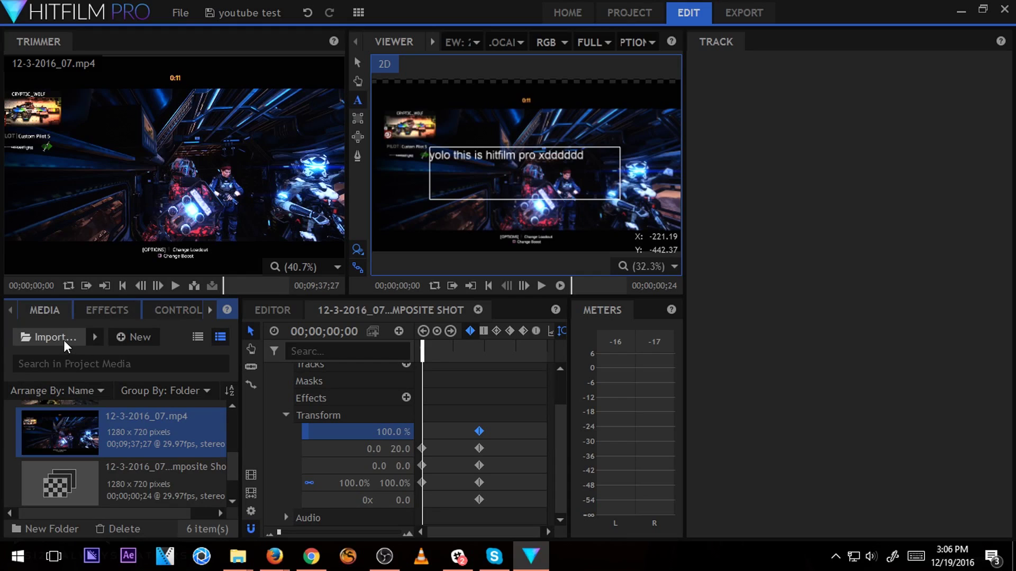
click(64, 341)
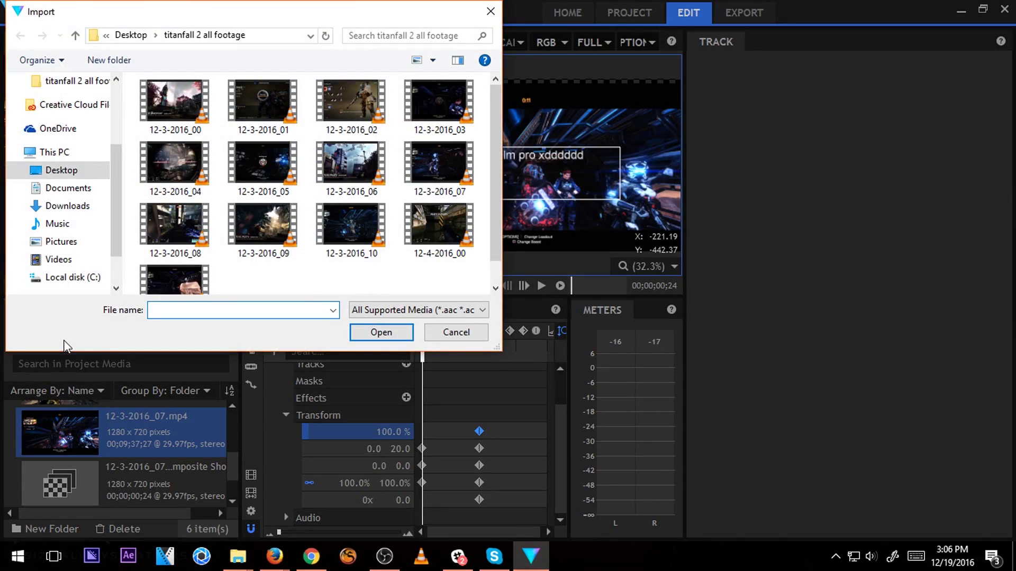
scroll(92, 209, down, 3)
scroll(85, 212, up, 5)
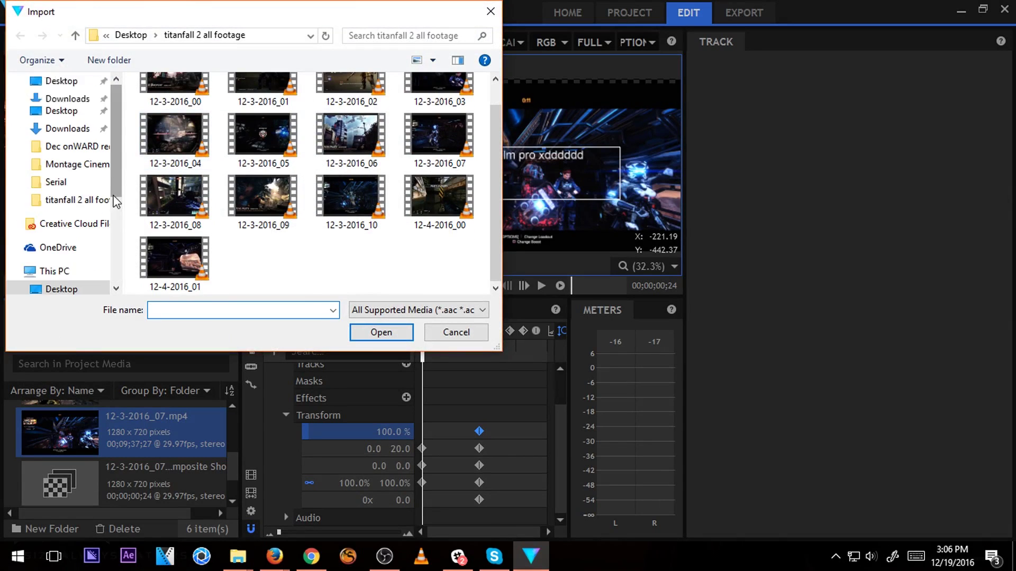
click(445, 34)
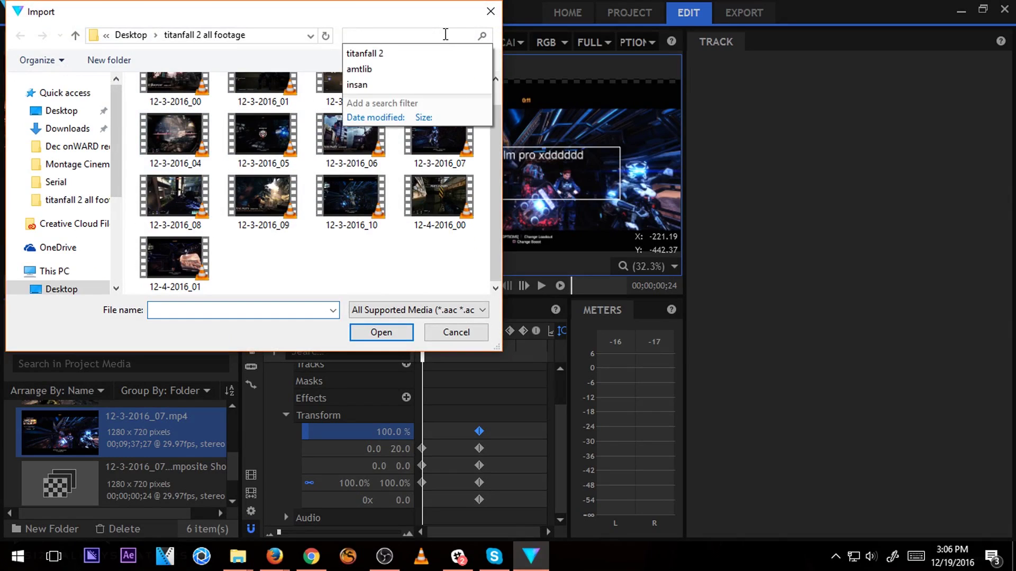
text(3d mode)
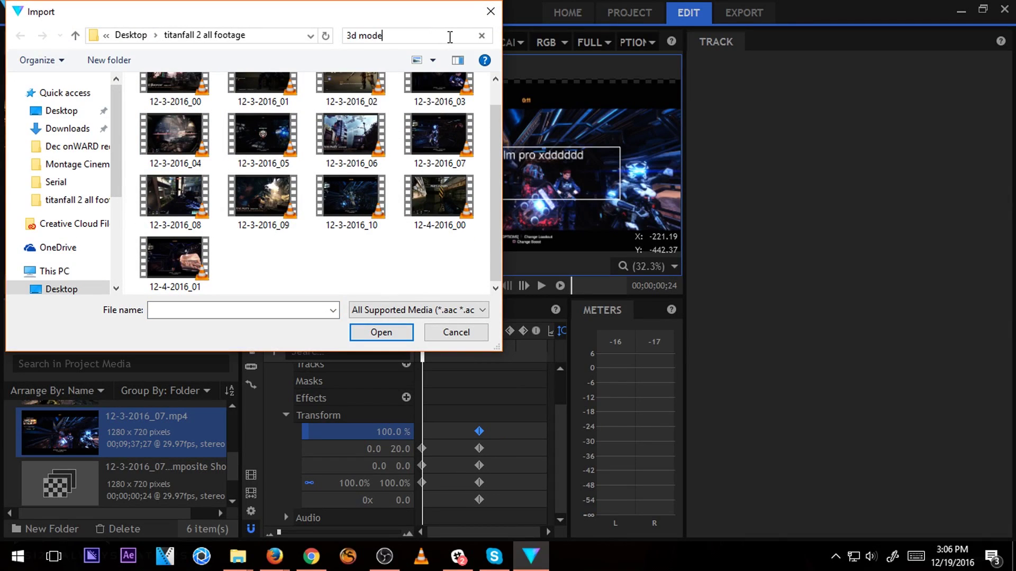
text(l)
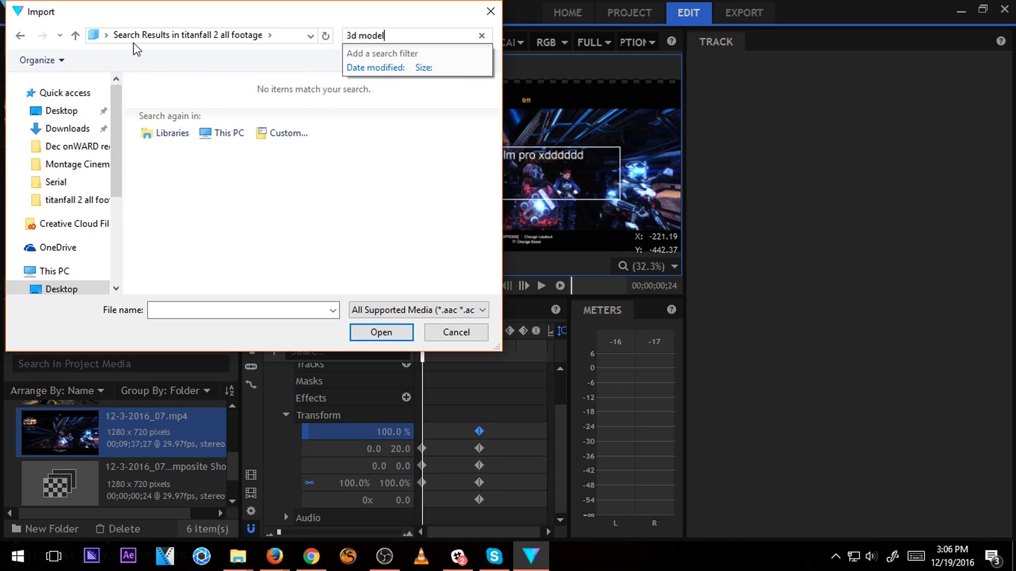
Search the Desktop for "3d model" instead and open the 3D models folder from the results.
click(106, 38)
click(151, 56)
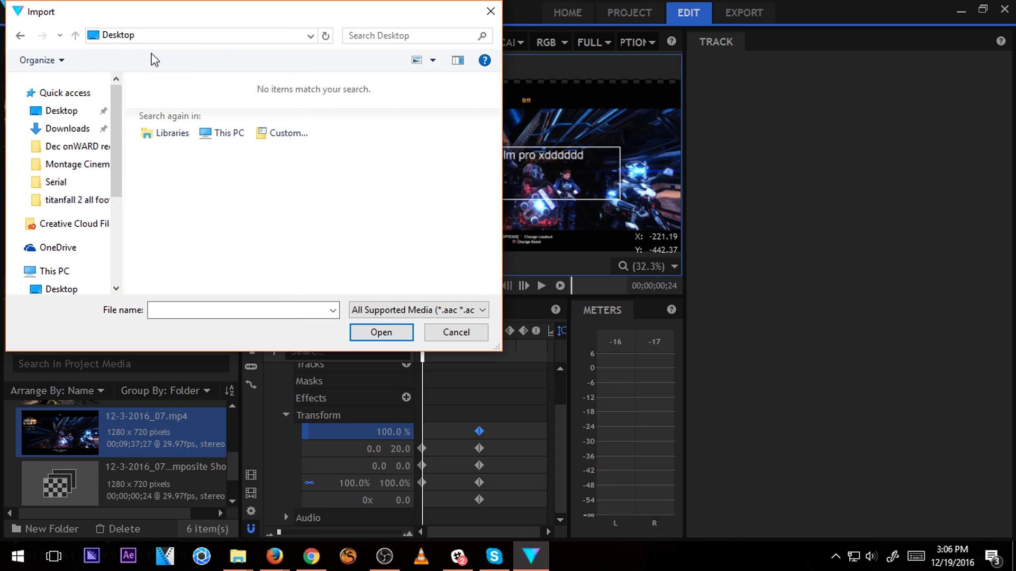
click(144, 37)
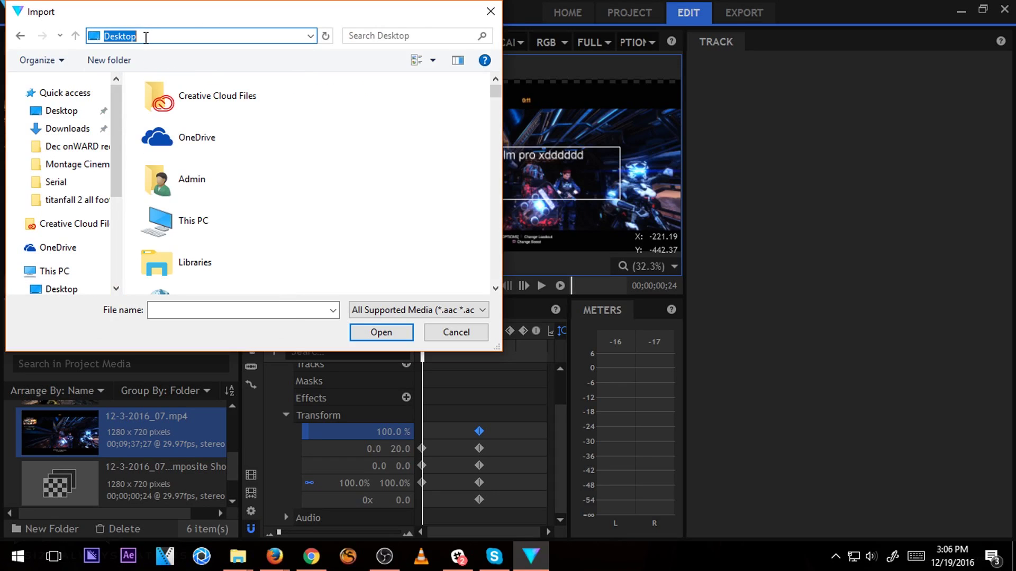
click(163, 36)
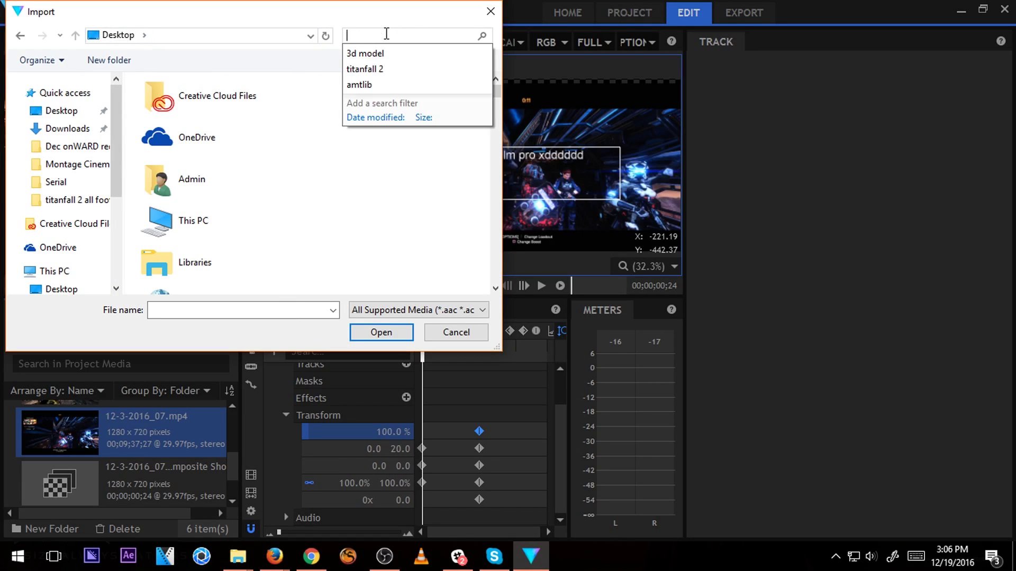
click(402, 53)
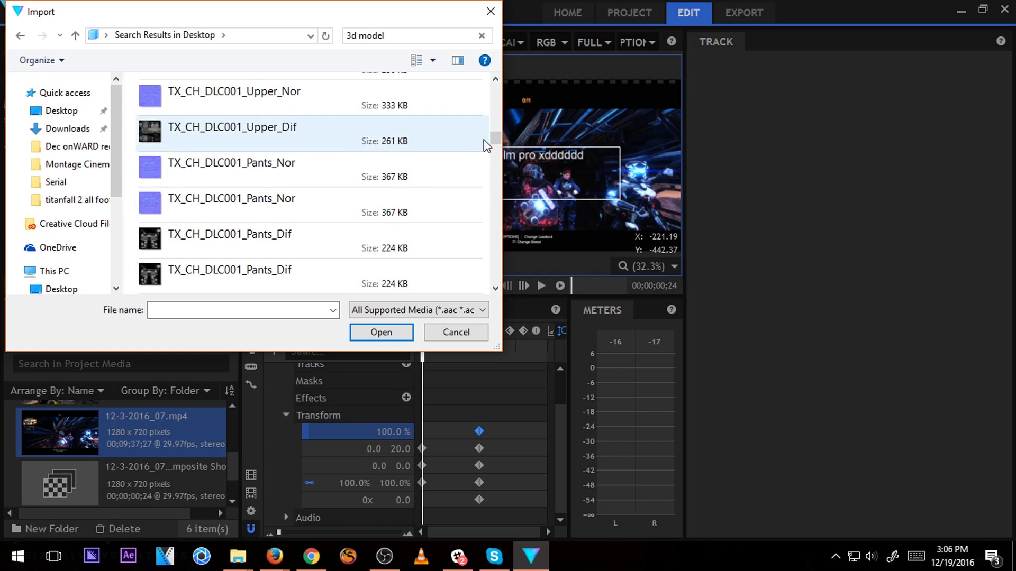
drag(484, 141, 506, 254)
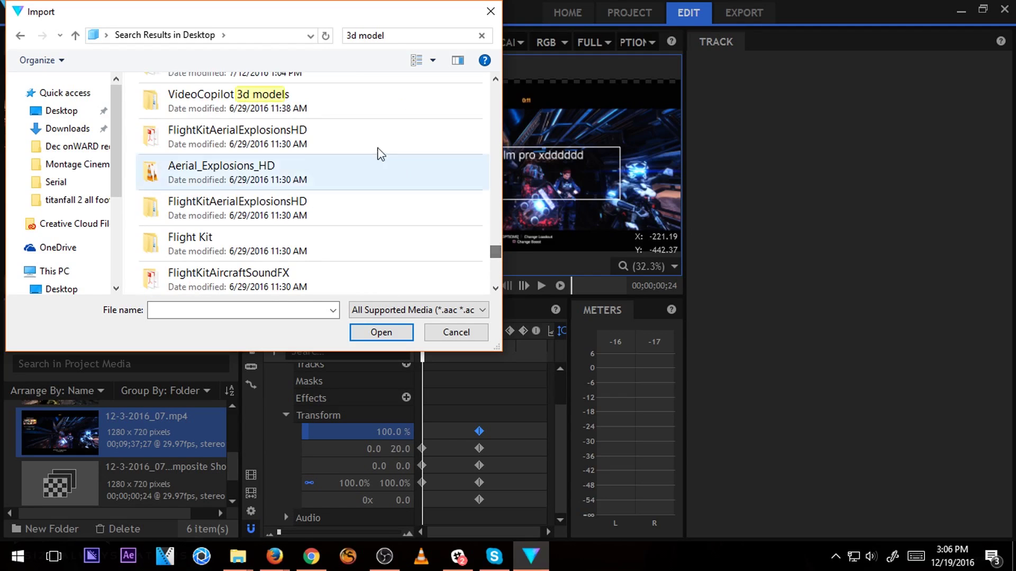
click(496, 79)
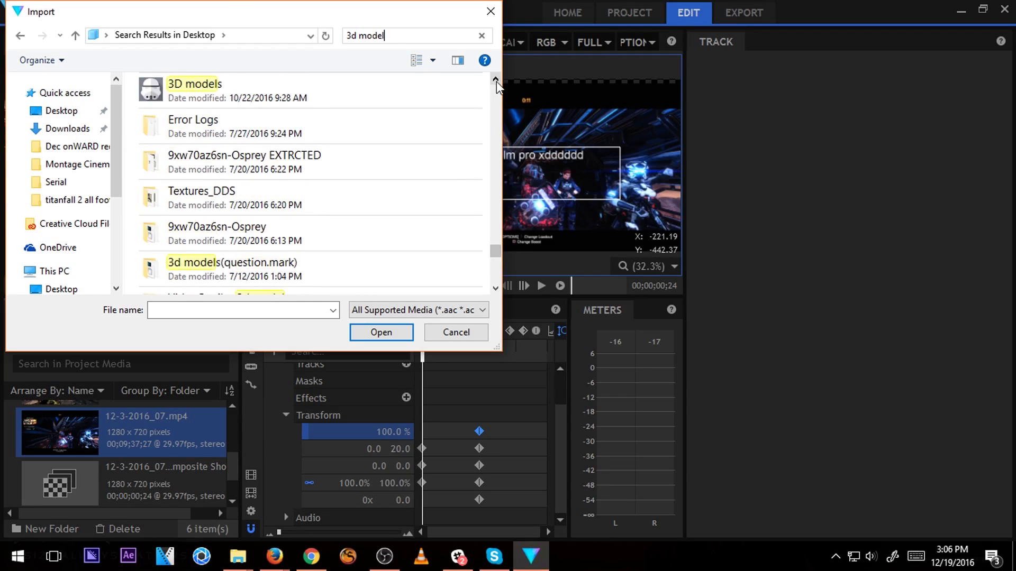
double_click(272, 154)
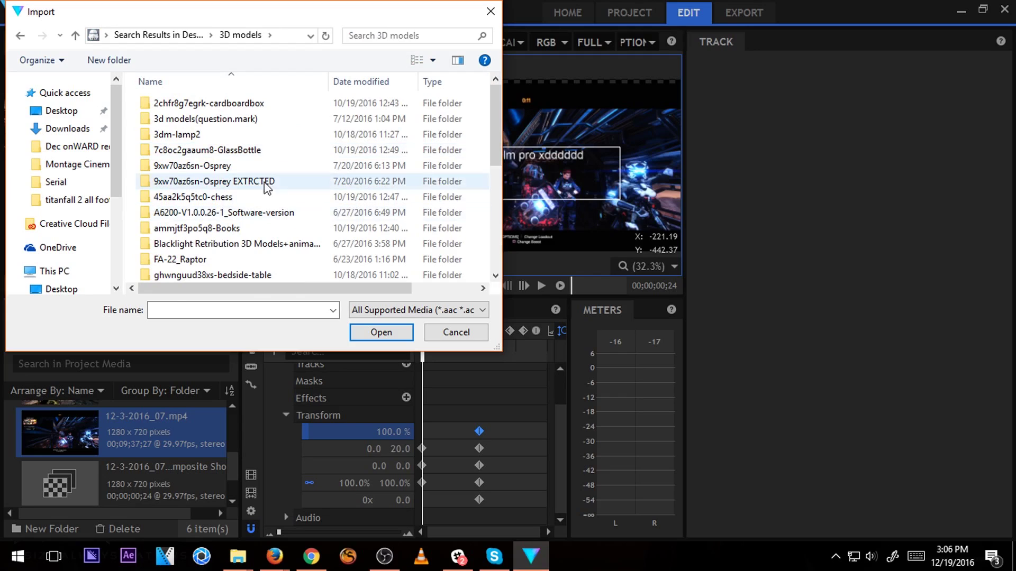
Show all file types in the 9xw70az6sn-Osprey folder and import the Textures_DDS archive.
double_click(262, 167)
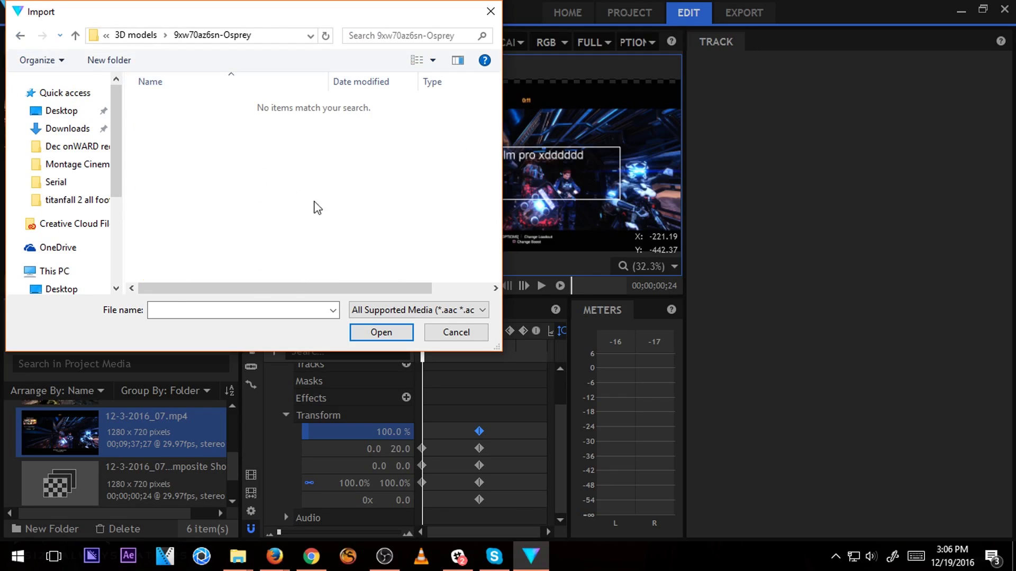
click(410, 310)
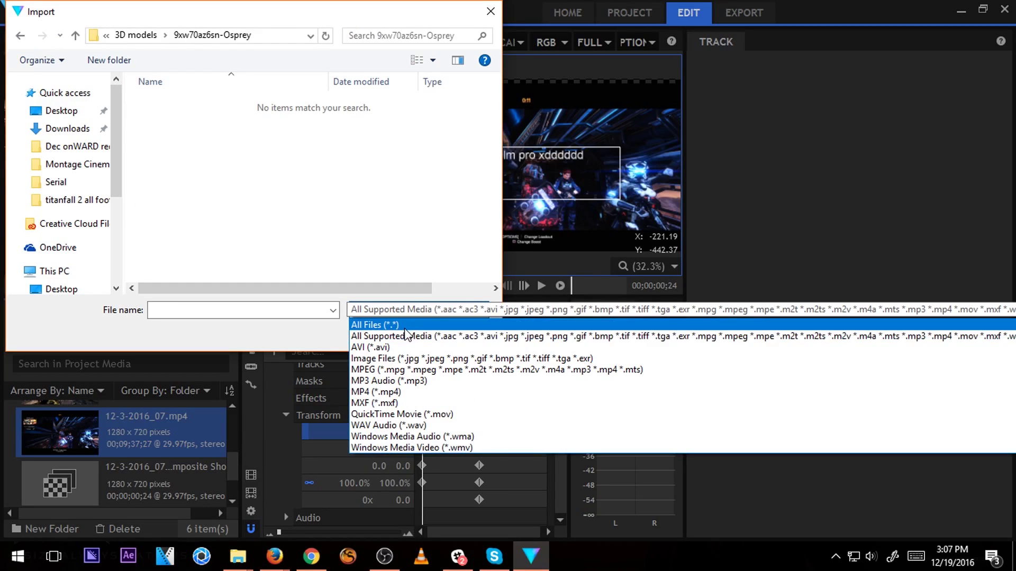
click(407, 325)
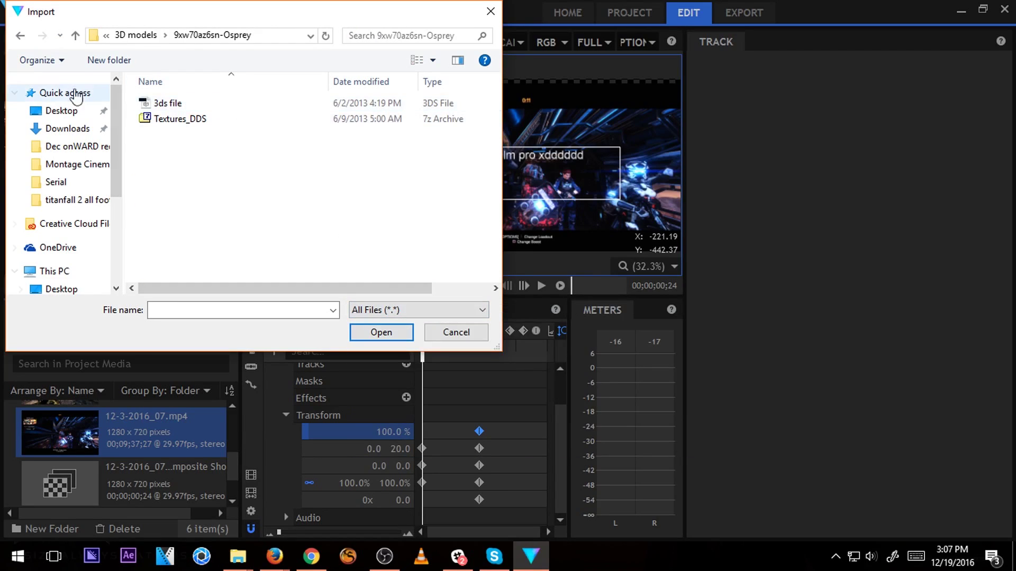
double_click(186, 119)
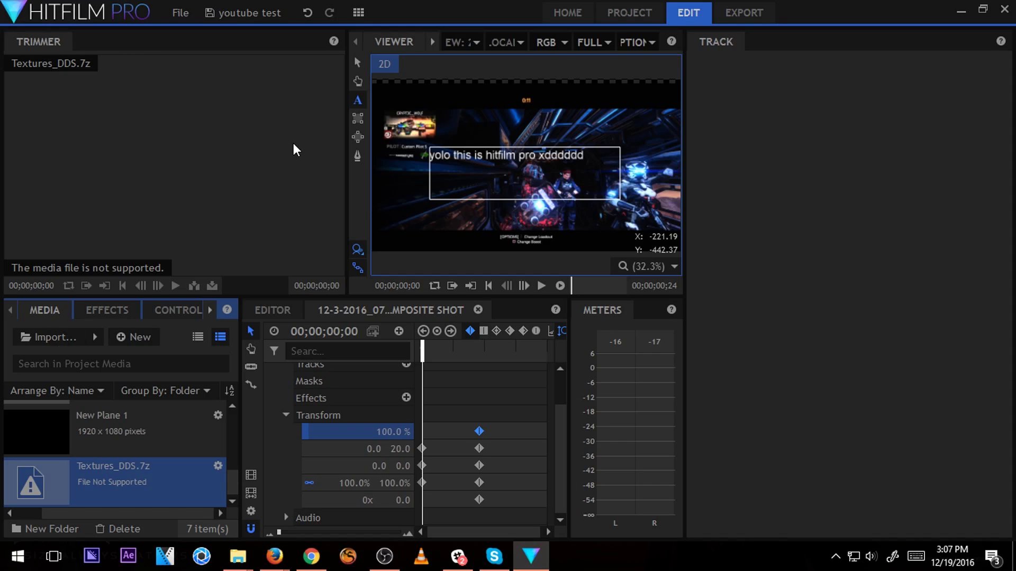
Look over the project's video, audio and rendering settings, then apply them and return to editing.
click(634, 13)
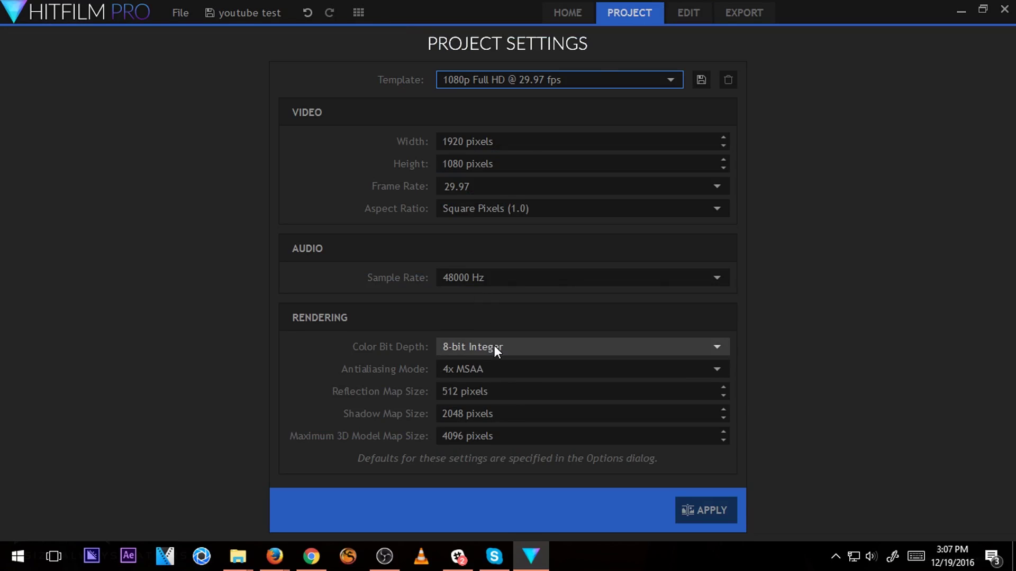
click(688, 511)
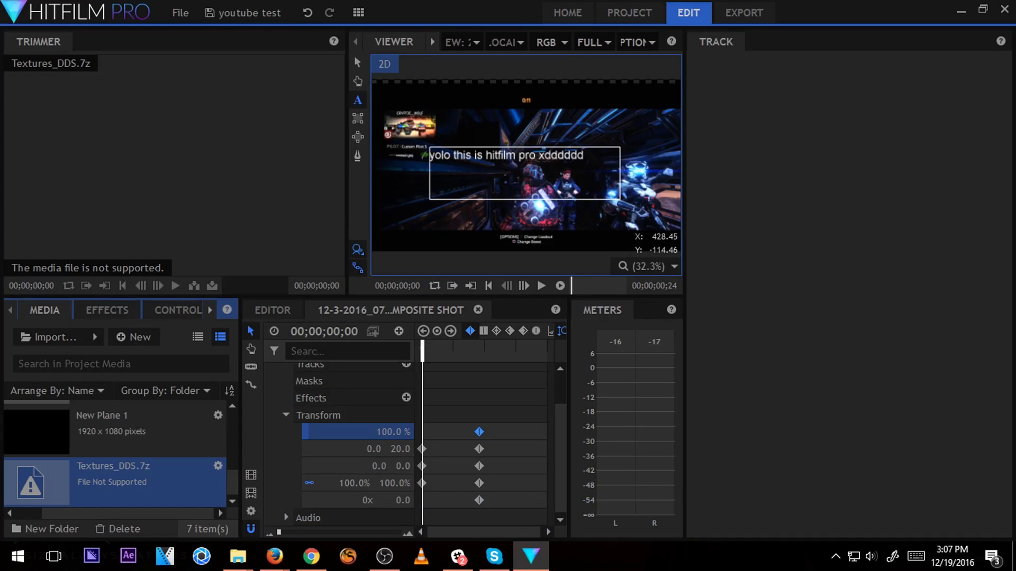
key(alt+Tab)
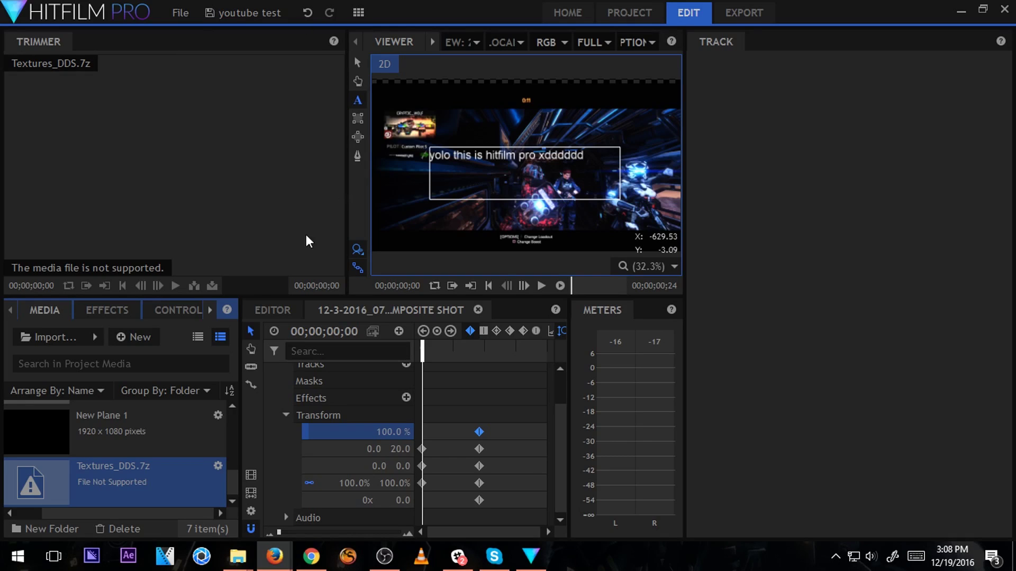
Start a 3D Model import, open the Desktop's 3D models folder and check the supported model formats.
click(91, 338)
click(91, 339)
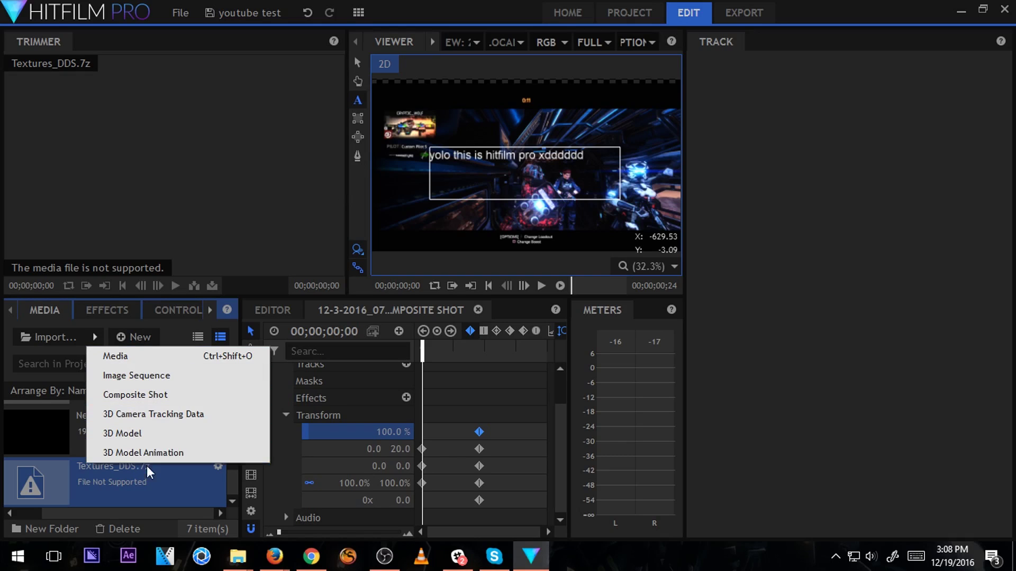
click(178, 435)
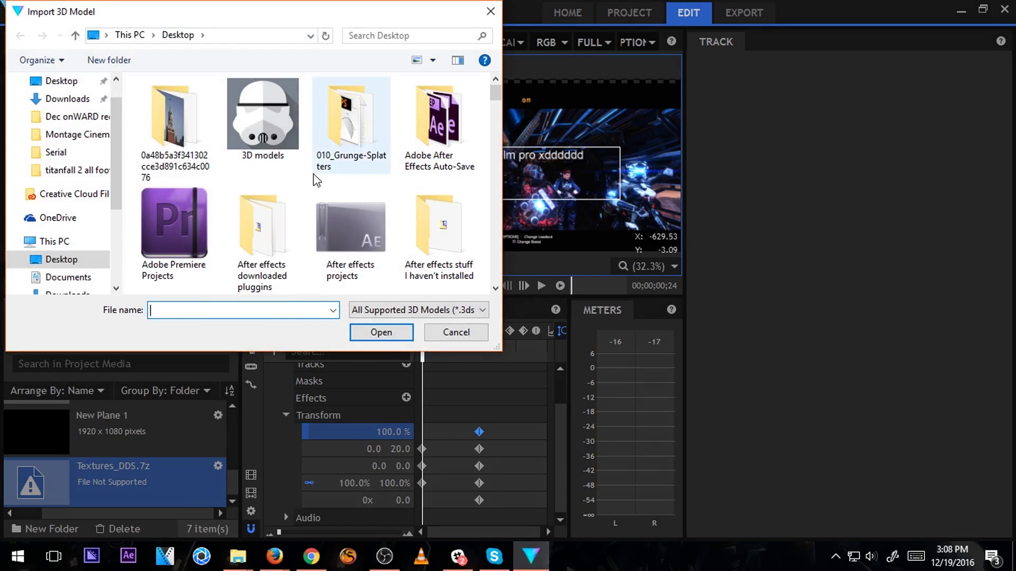
double_click(290, 119)
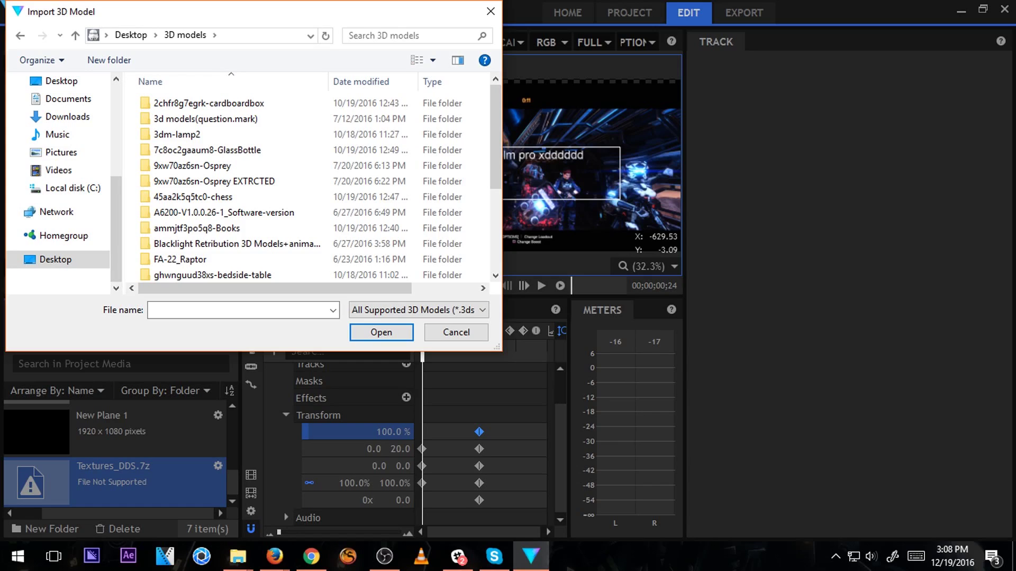
click(452, 309)
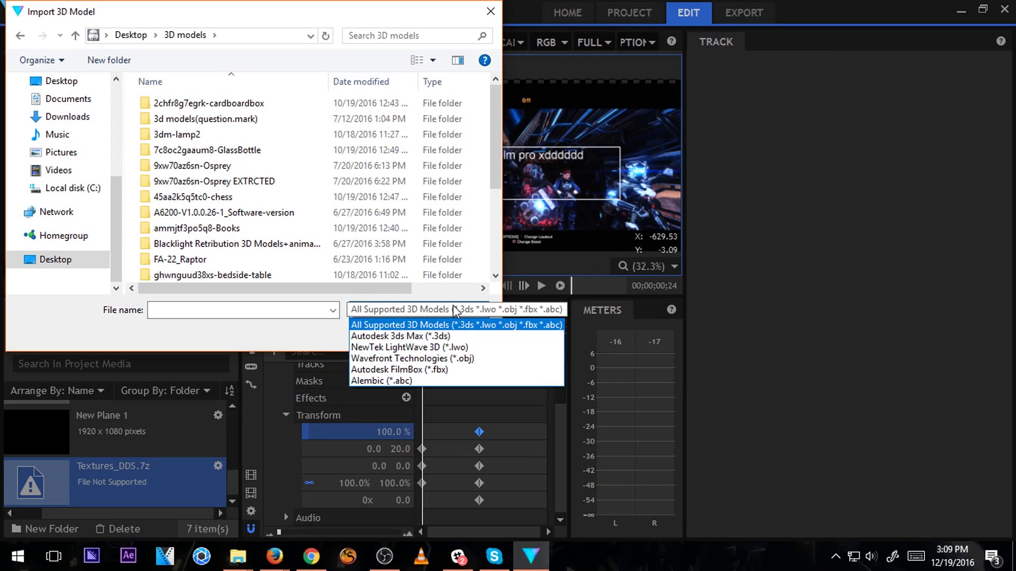
click(452, 306)
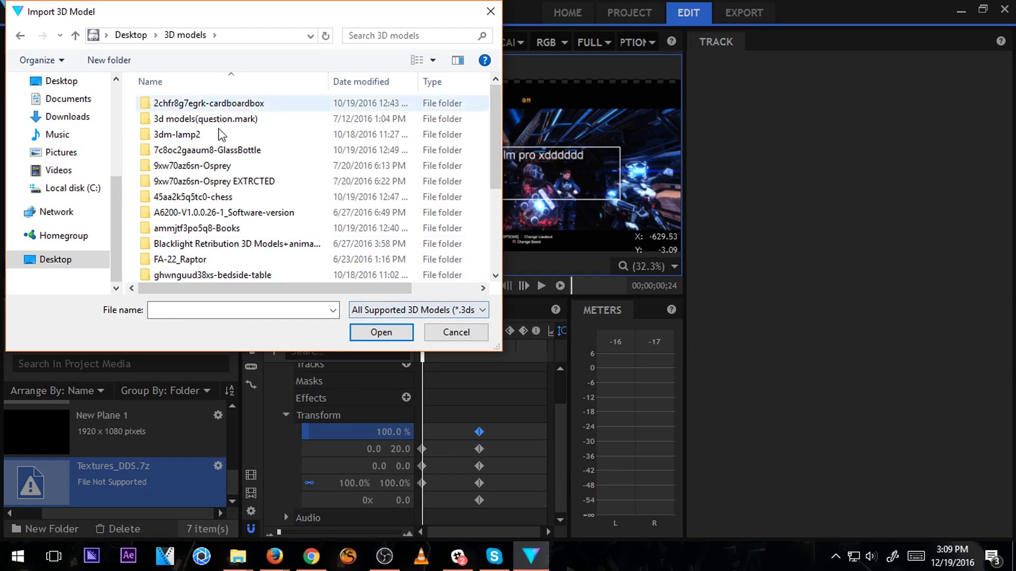
Load the 3ds file model from the 9xw70az6sn-Osprey folder.
double_click(270, 166)
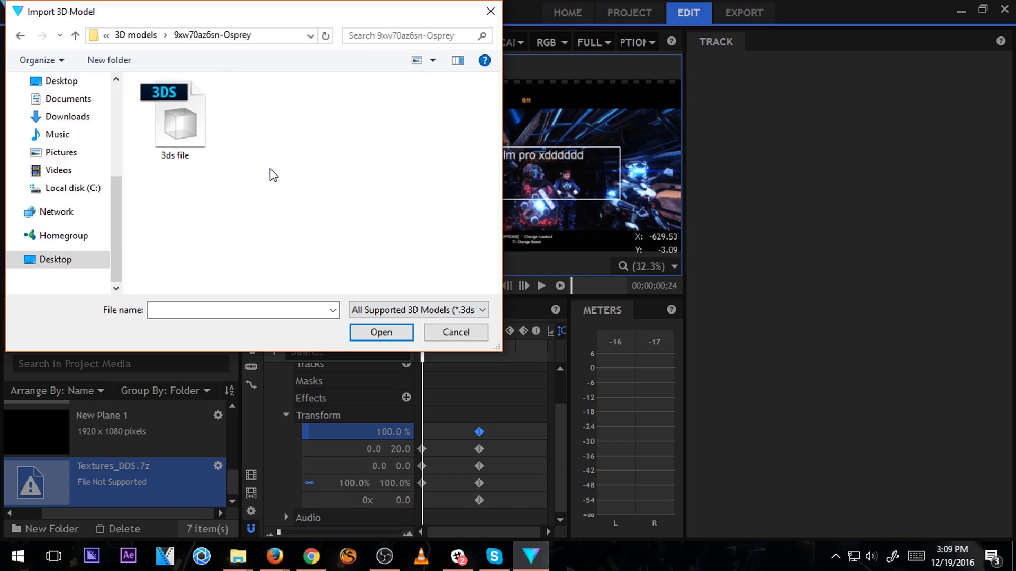
click(176, 136)
double_click(198, 136)
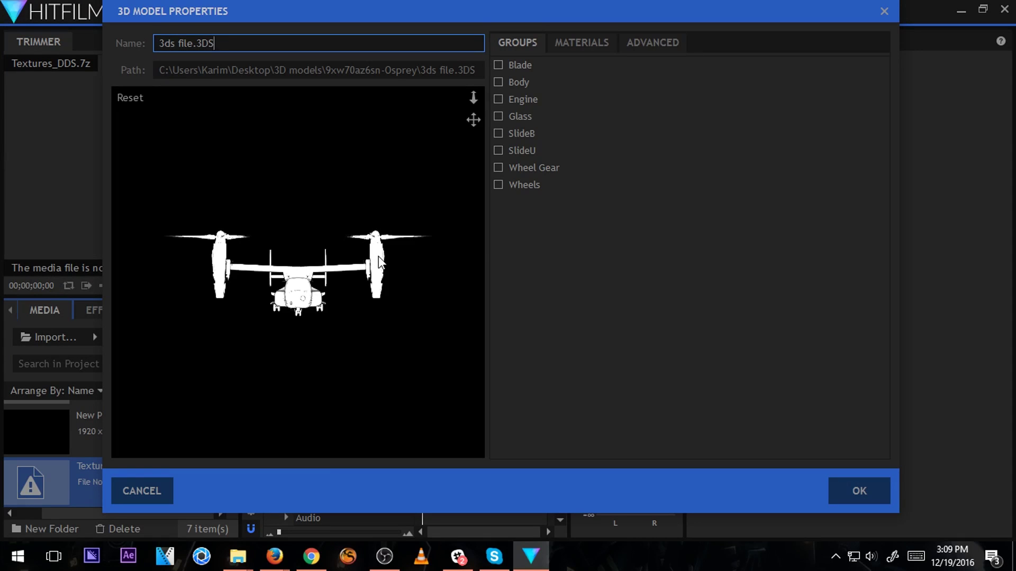
Rotate the model preview slightly and set the 93fcd92a.dds material's Max Bump Depth to 40.0.
mouse_move(379, 257)
mouse_down()
mouse_move(315, 317)
mouse_move(402, 257)
mouse_move(604, 259)
mouse_move(392, 324)
mouse_move(357, 229)
mouse_move(386, 244)
mouse_move(389, 262)
mouse_up()
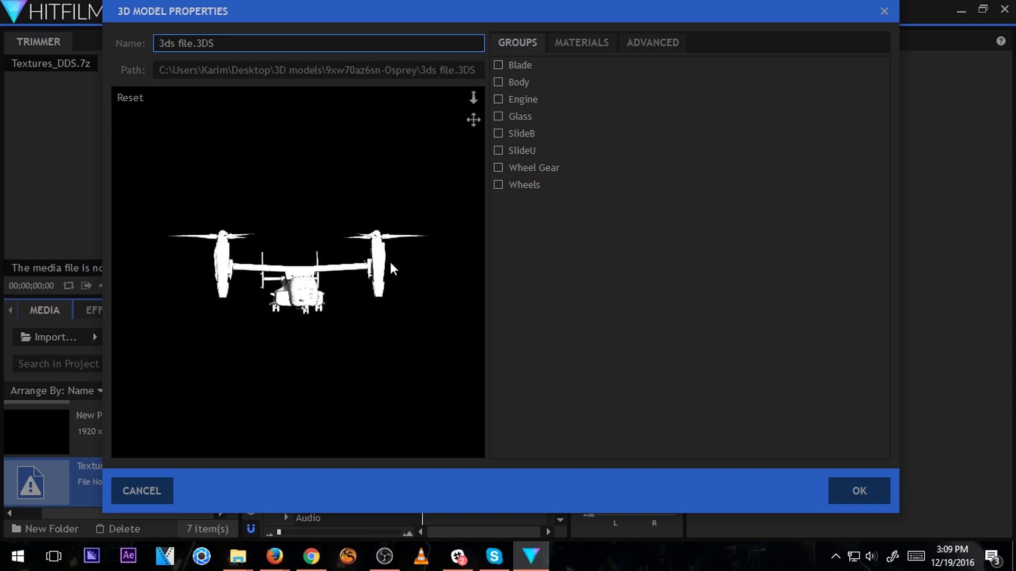
click(588, 45)
click(497, 95)
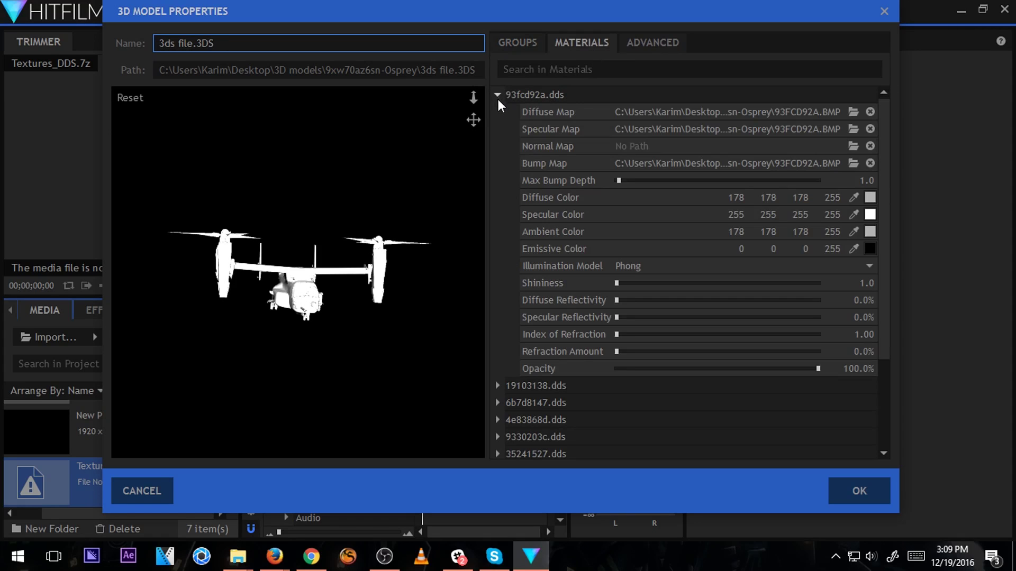
drag(621, 180, 696, 183)
Try Flip UV Coordinates in the model's advanced settings, switch it back off, and check the normals Method options.
click(654, 50)
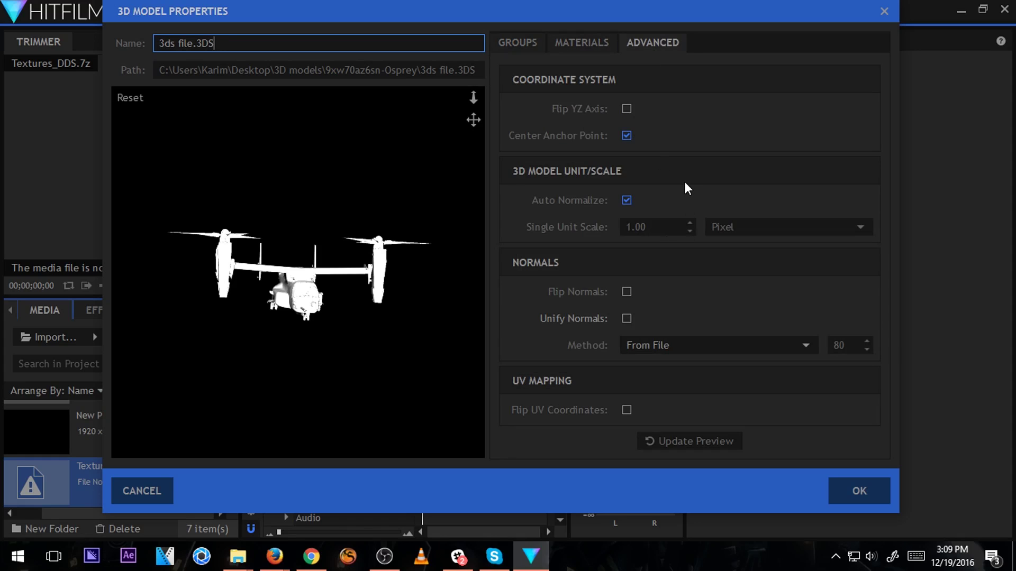
click(631, 412)
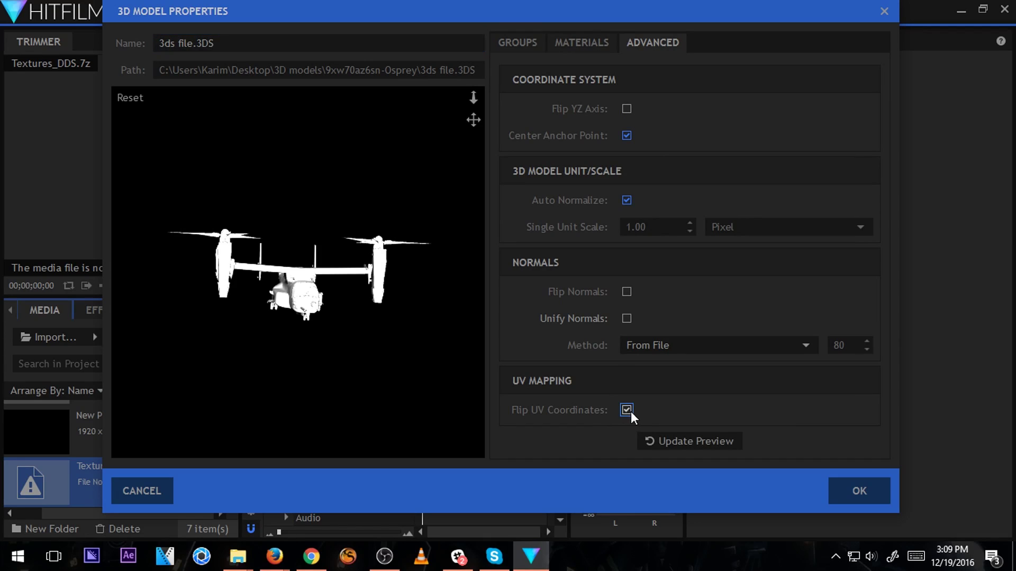
click(630, 412)
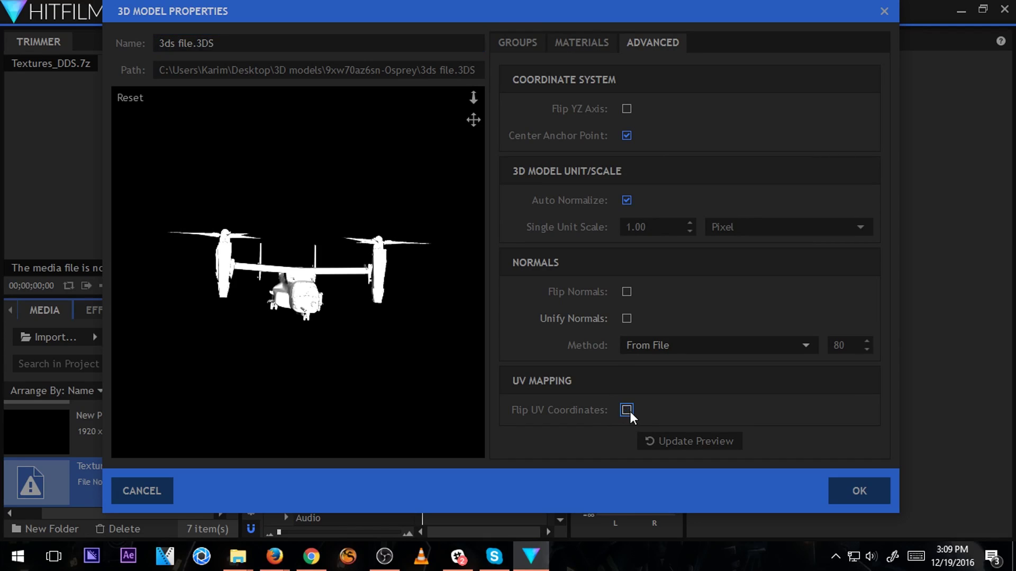
click(667, 352)
click(685, 322)
Review the map, color and reflectivity settings of the model's 93fcd92a.dds material.
click(586, 47)
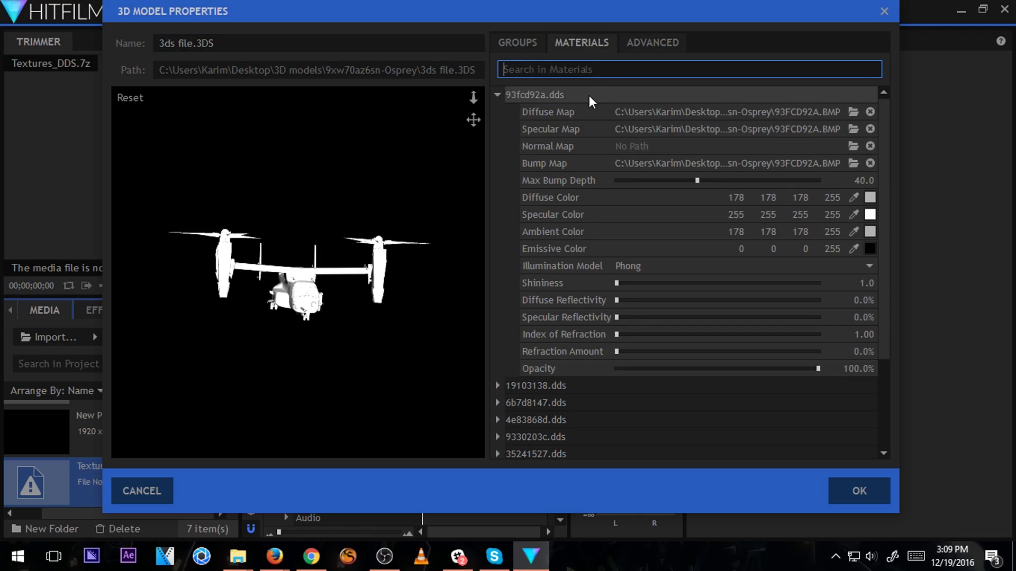
scroll(614, 203, down, 3)
scroll(516, 273, up, 3)
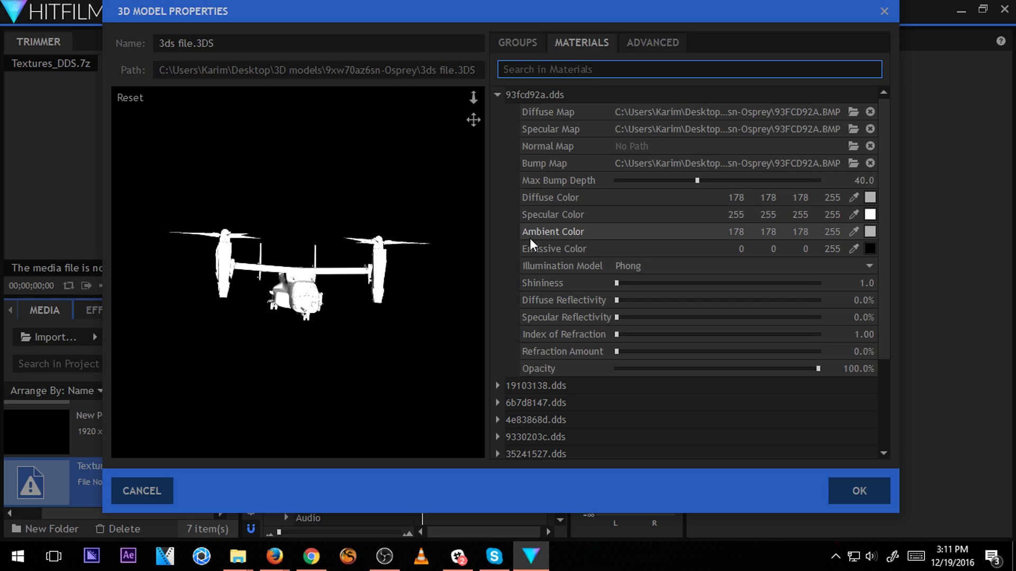
Set the 93fcd92a.dds material's Ambient Color to #270eb2, rotate the model preview to check it, and collapse the material.
click(869, 232)
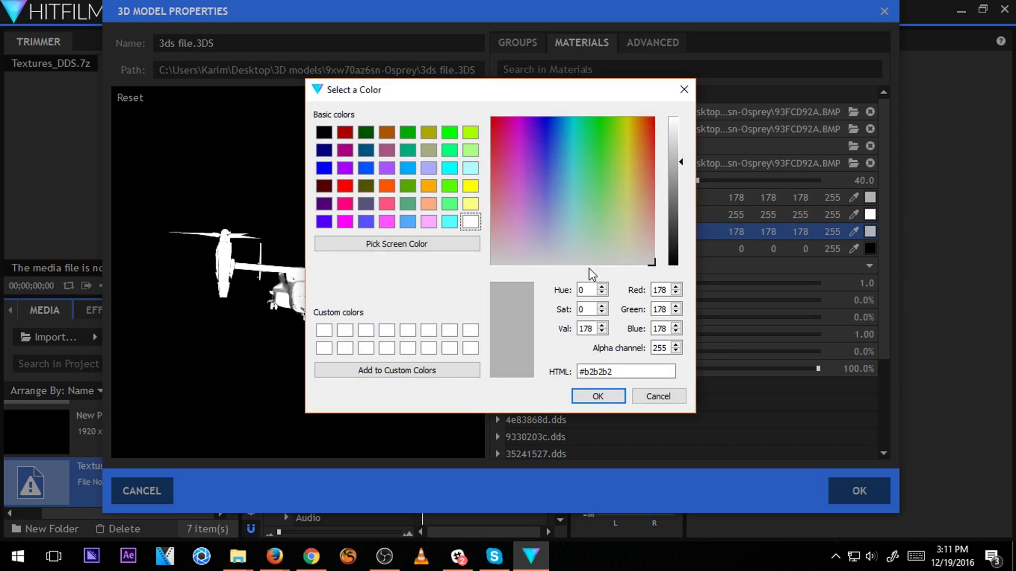
drag(558, 199, 541, 129)
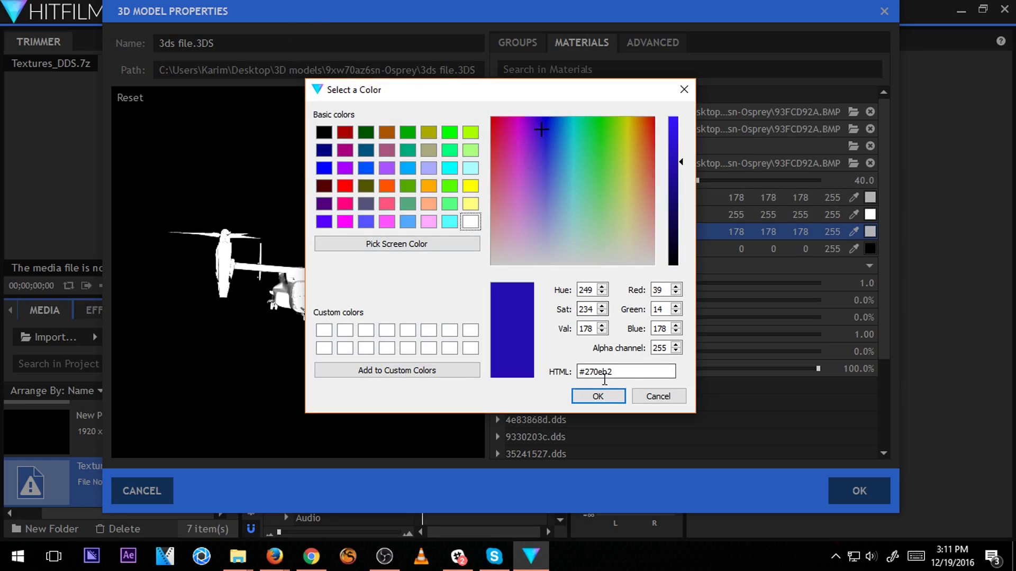
click(599, 396)
drag(386, 283, 415, 302)
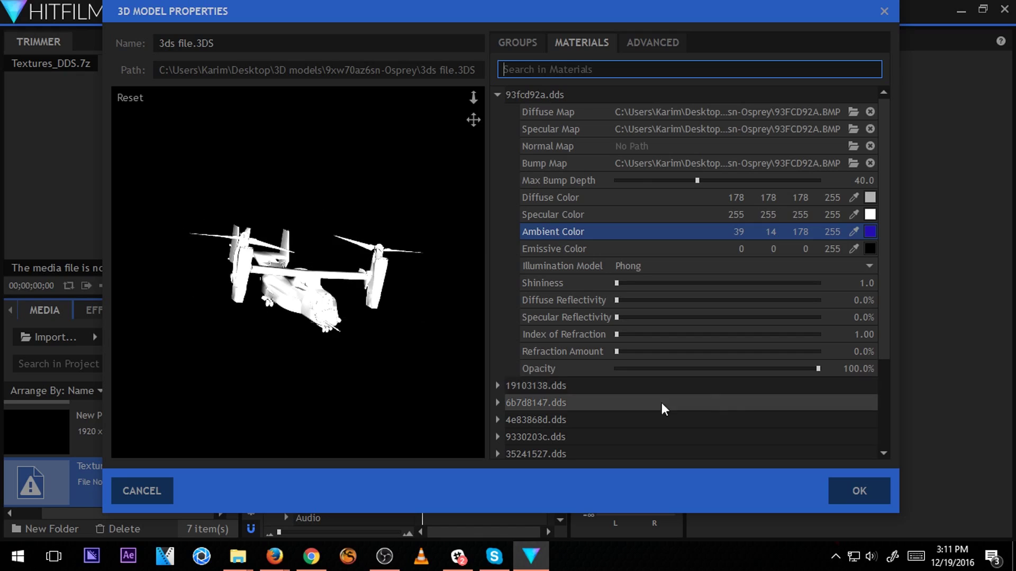
drag(759, 369, 858, 351)
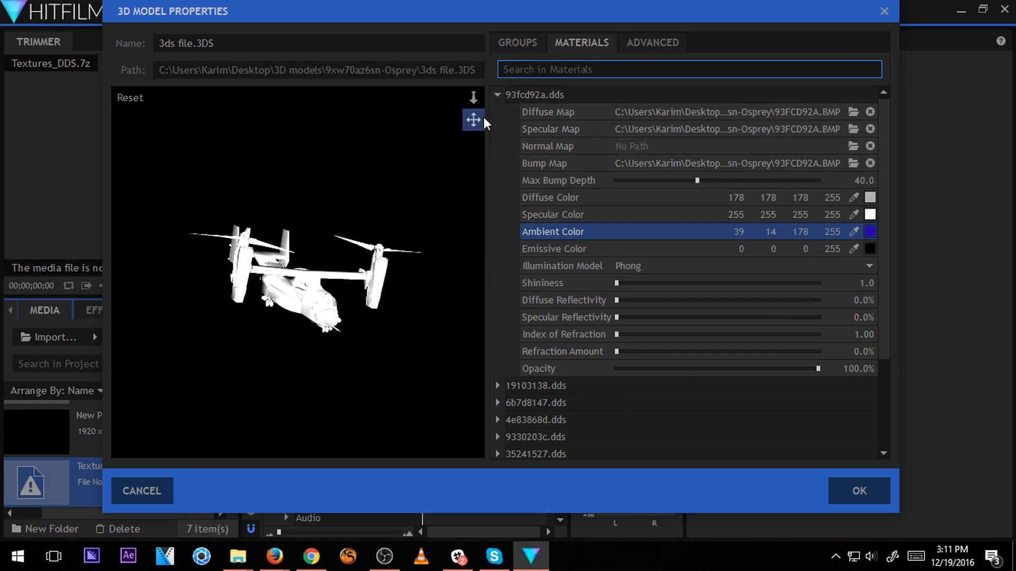
click(497, 95)
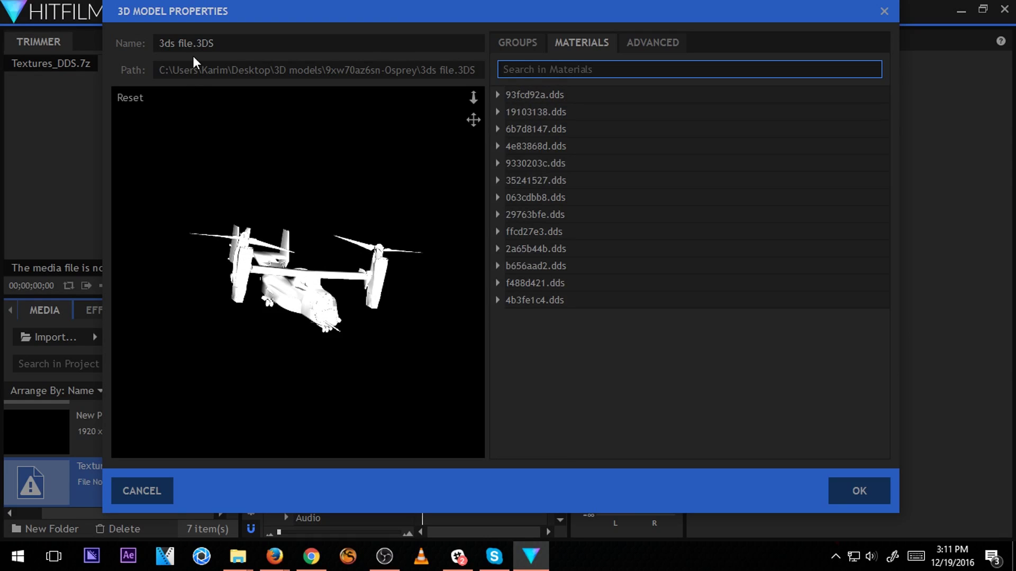
Highlight the model's groups from Blade to Wheels one by one in the preview and accept the 3D model properties.
click(202, 44)
click(539, 41)
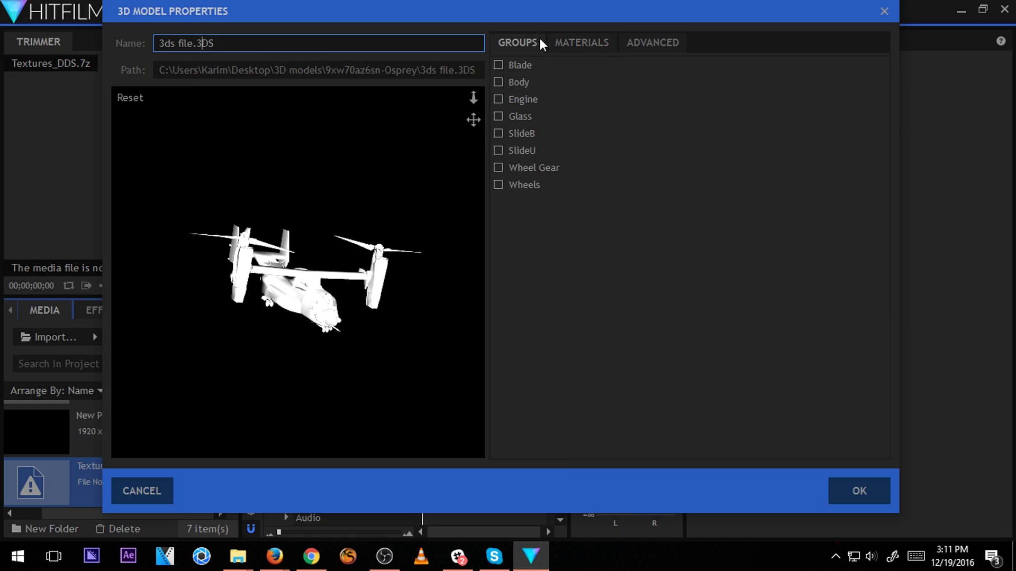
click(521, 68)
click(514, 83)
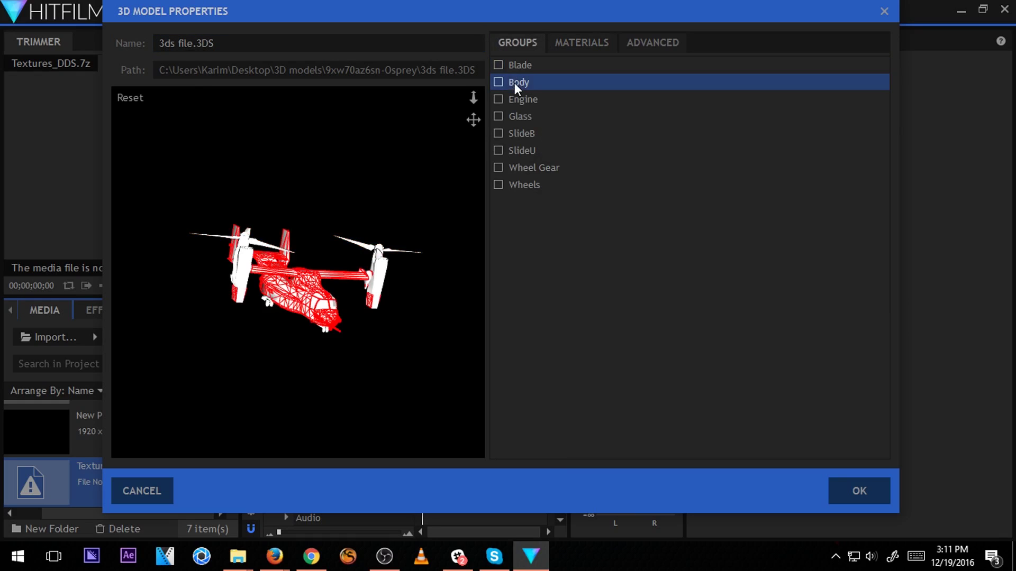
click(505, 100)
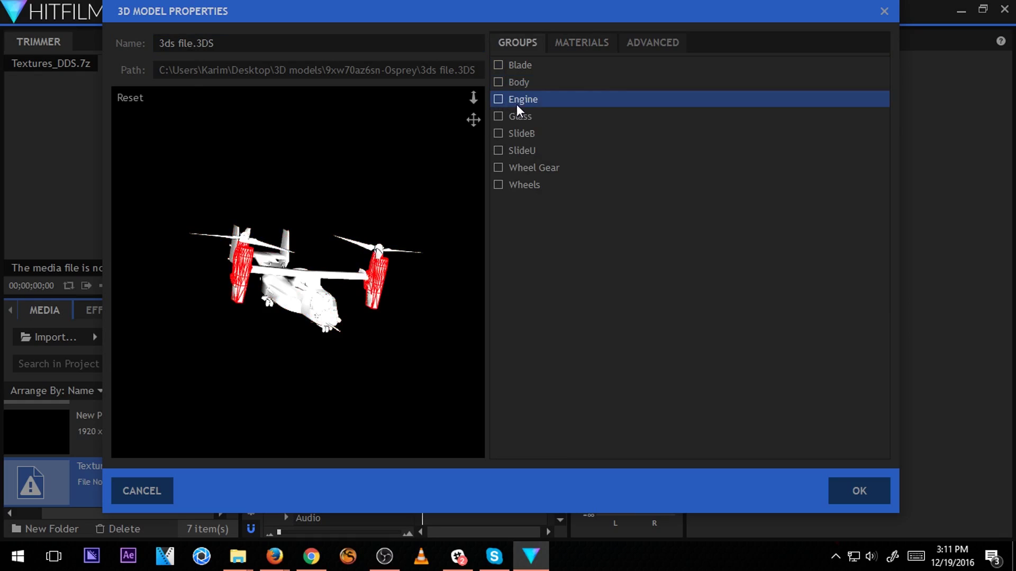
click(522, 117)
click(523, 133)
click(525, 151)
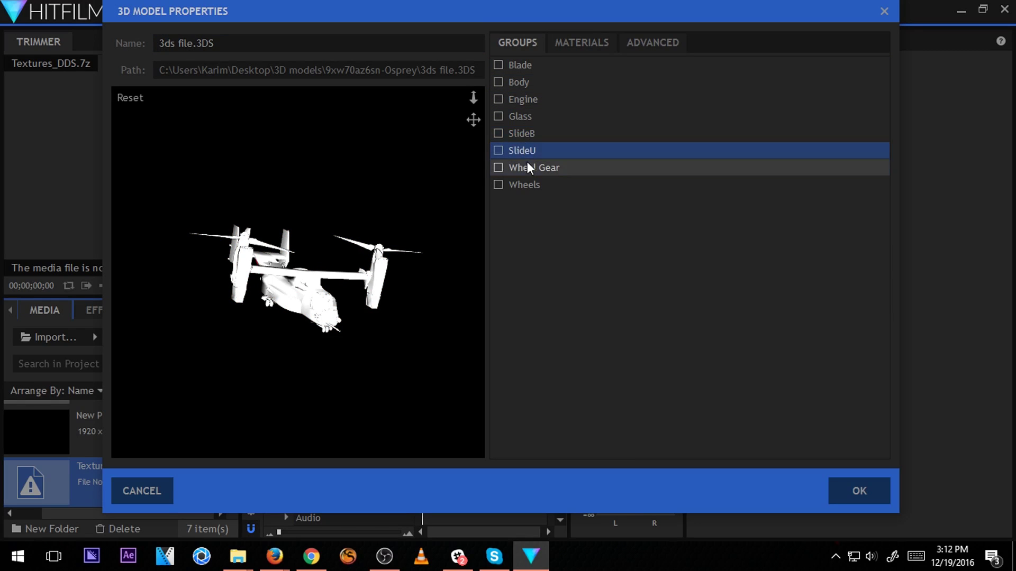
click(527, 167)
click(530, 184)
click(850, 502)
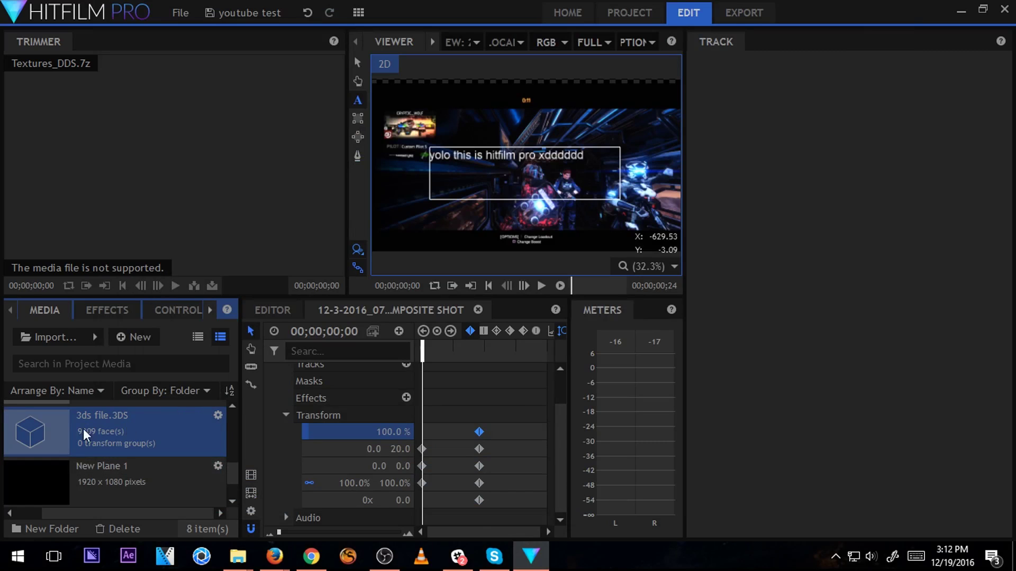
Add 3ds file.3DS as a layer to the composite shot and move the playhead to 00;00;00;03.
drag(86, 435, 430, 408)
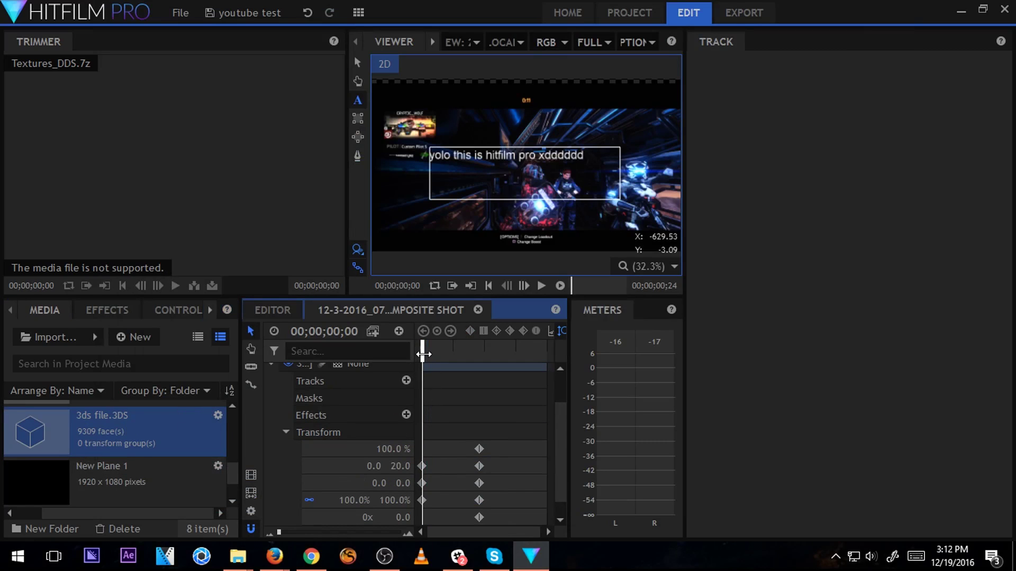
click(427, 352)
click(439, 356)
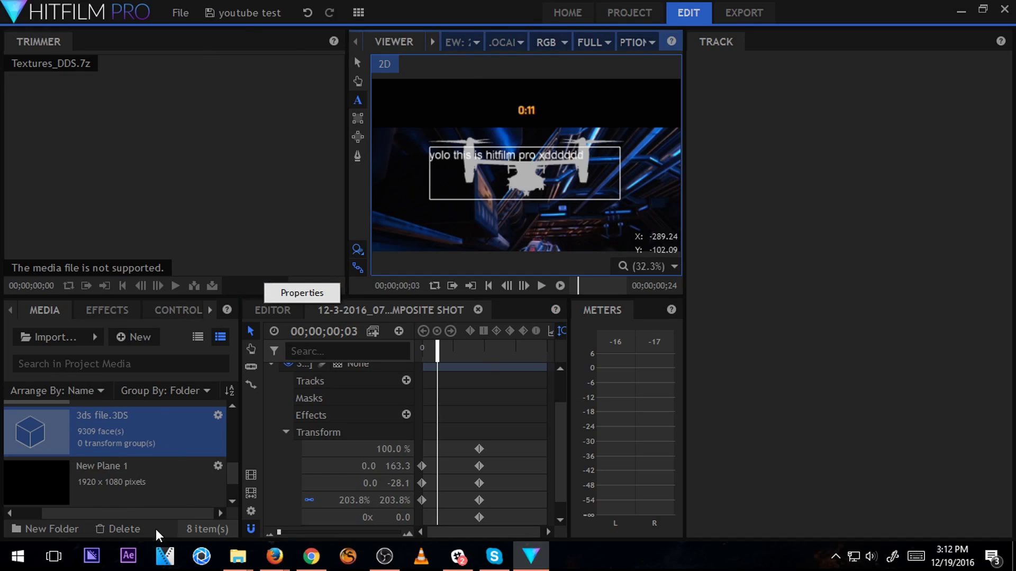
Review the import choices available for project media, including 3D camera tracking data and 3D model animation.
right_click(138, 491)
mouse_move(255, 322)
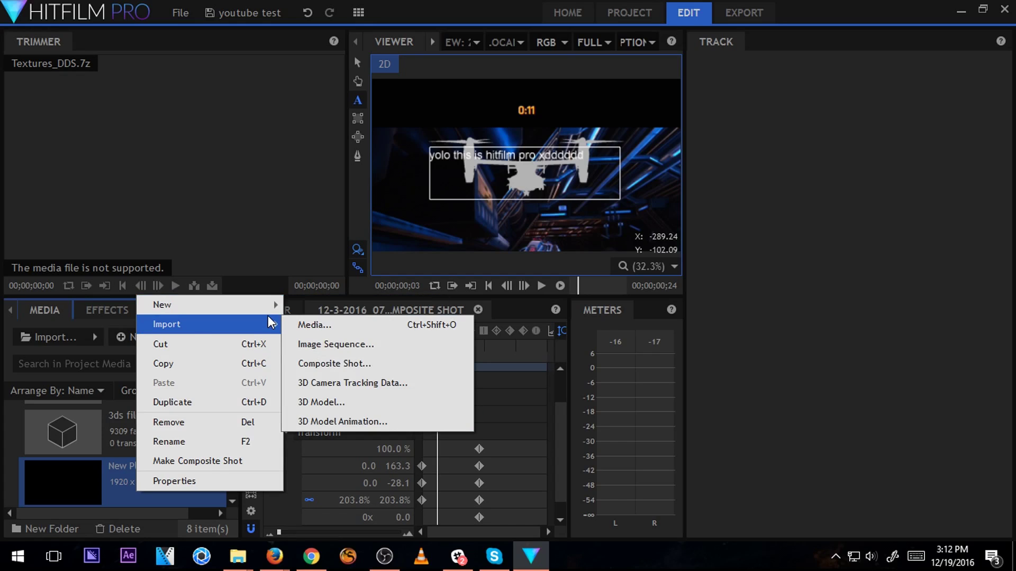
click(495, 379)
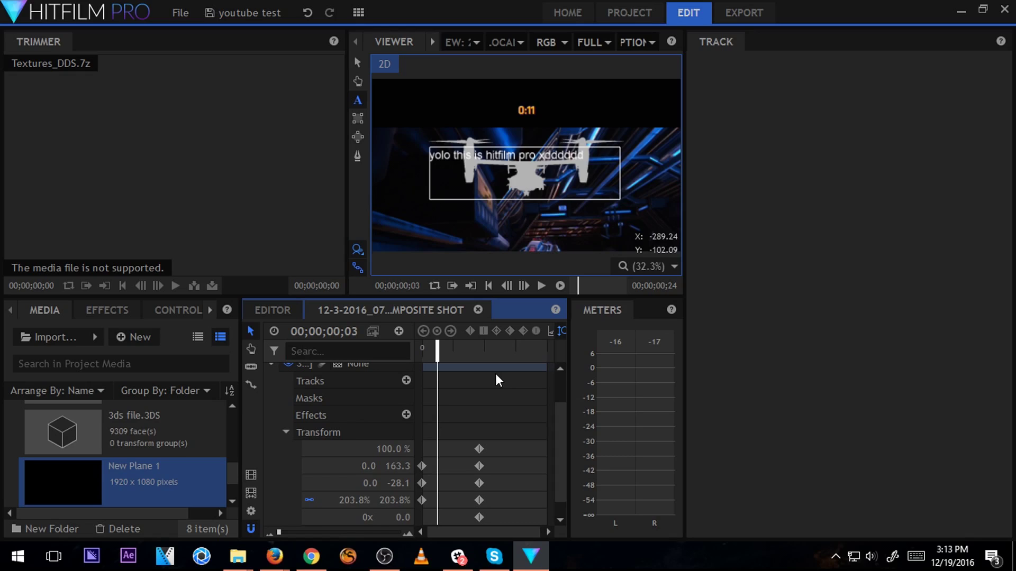
Check the parent options of the text layer and collapse the video layer's properties.
scroll(318, 381, up, 1)
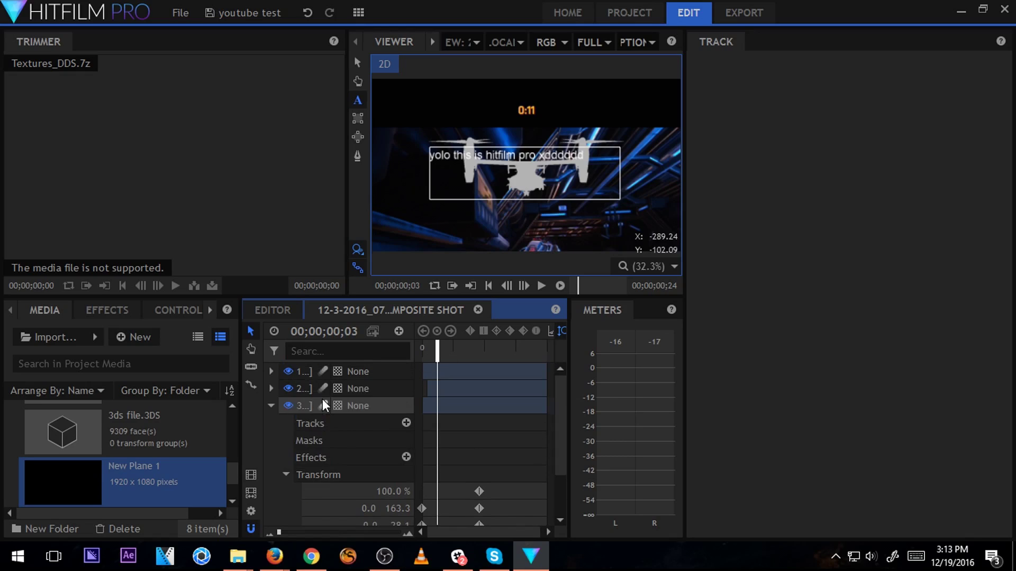
click(352, 372)
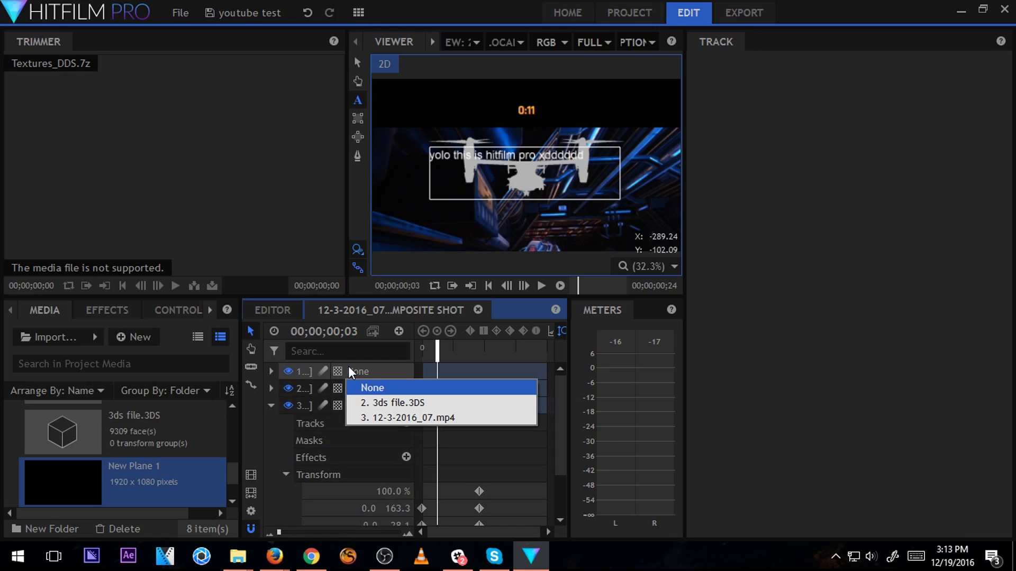
click(351, 371)
click(347, 376)
click(272, 407)
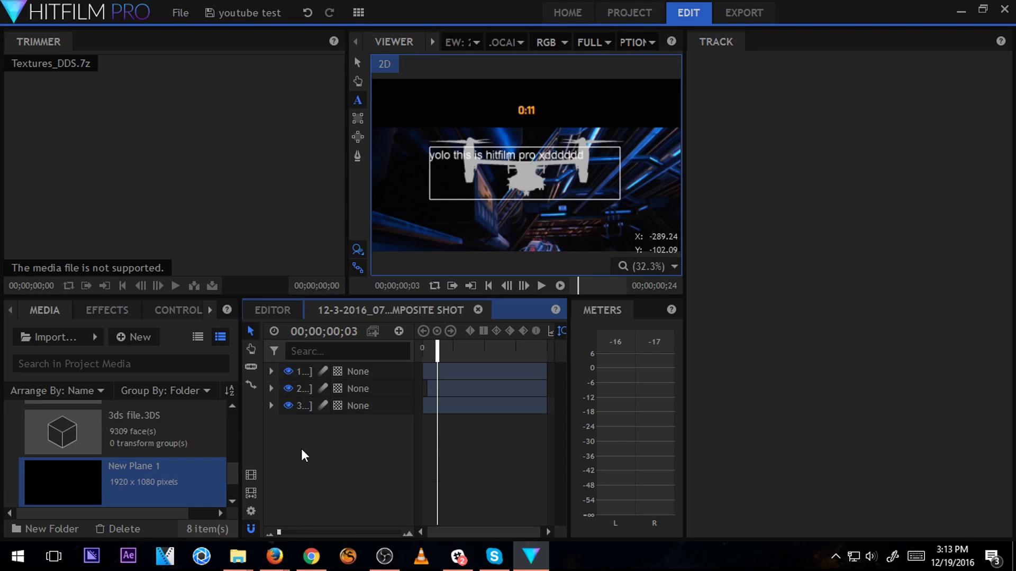
Hide the text layer in the composite shot, toggle the model layer's visibility, and check the model layer's parent options.
click(288, 372)
click(287, 372)
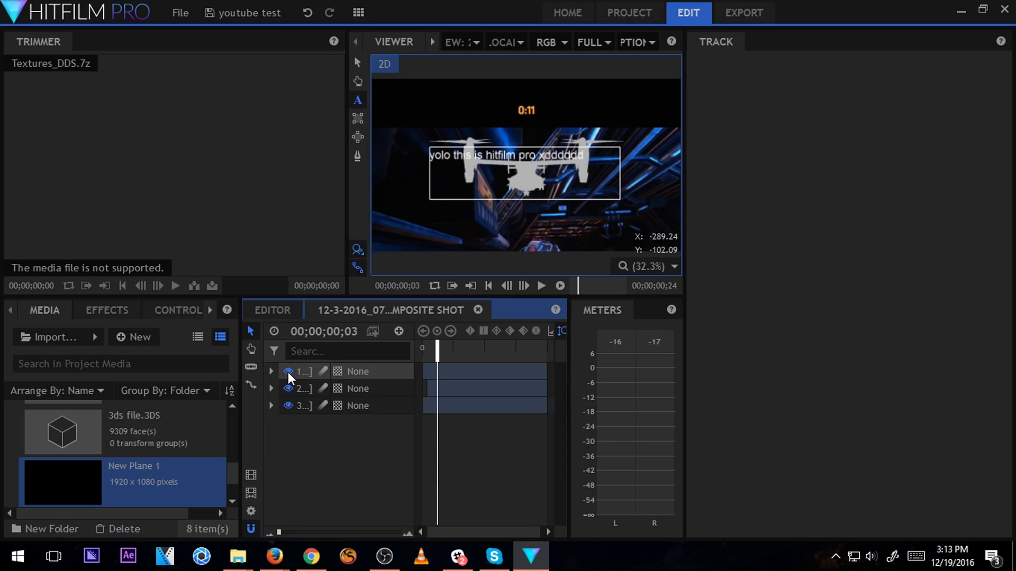
click(288, 371)
click(288, 389)
click(287, 388)
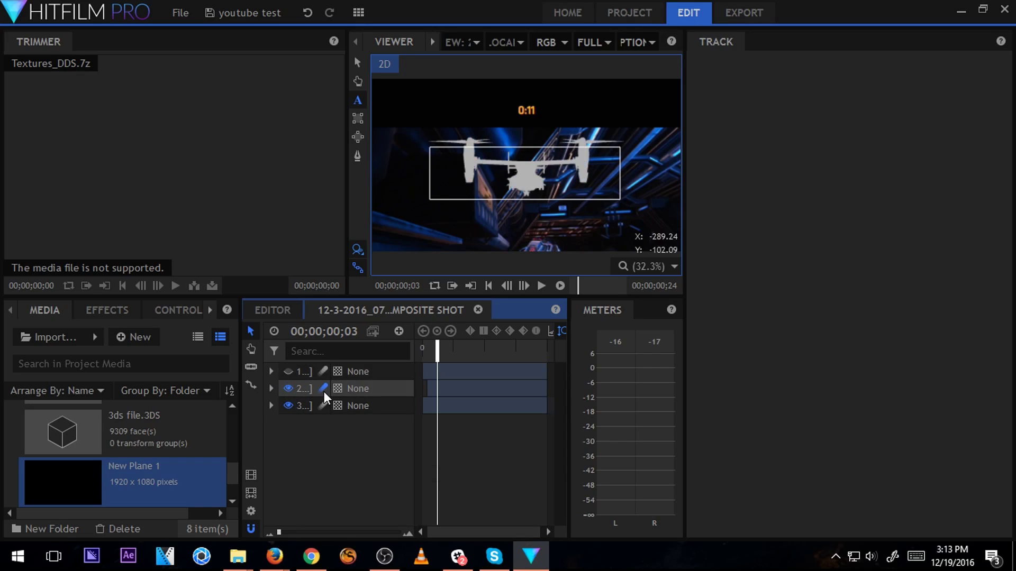
click(376, 390)
click(370, 403)
Try drawing rectangular masks over the 3D model layer and undo them.
click(443, 386)
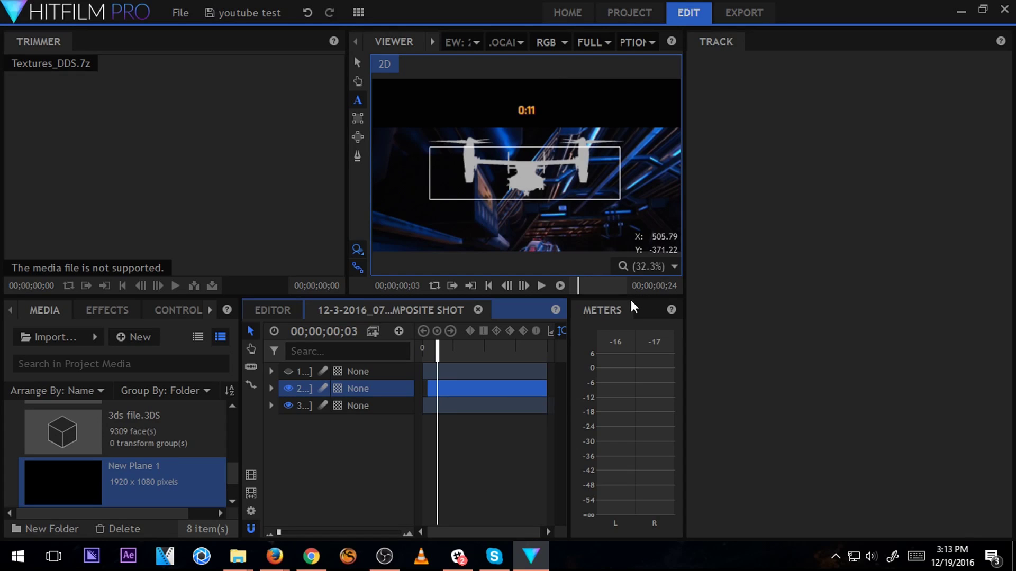
click(355, 119)
drag(430, 143, 521, 214)
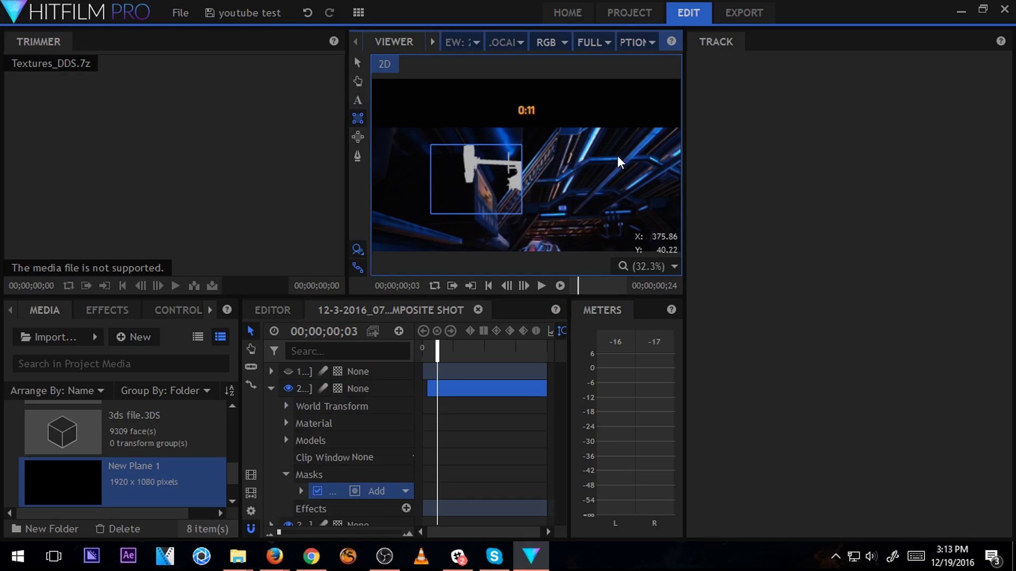
drag(603, 159, 450, 267)
key(ctrl+z)
key(ctrl+z)
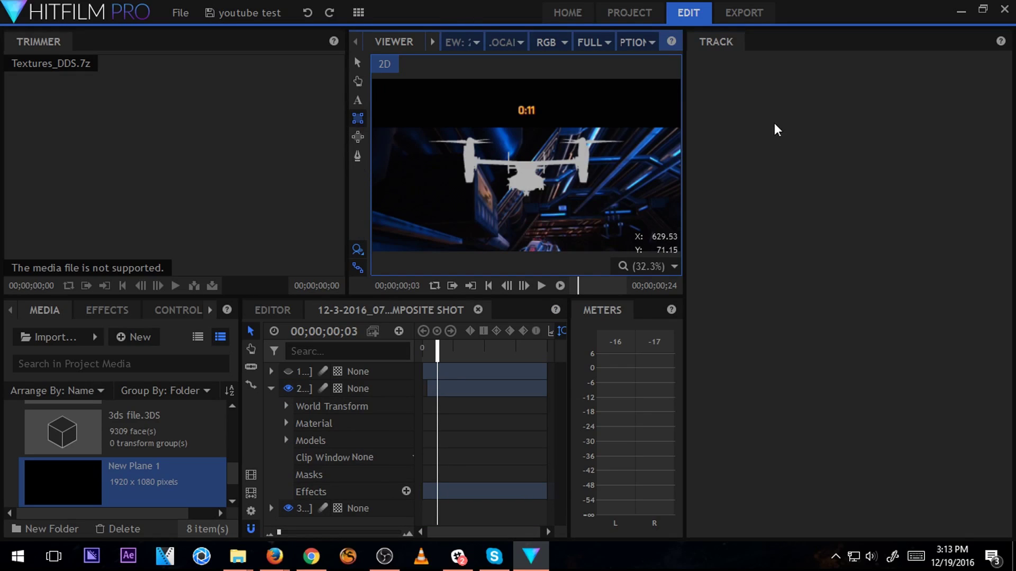
Review the viewer's render and display options and its preview quality choices from Antialiased to Quarter.
click(430, 41)
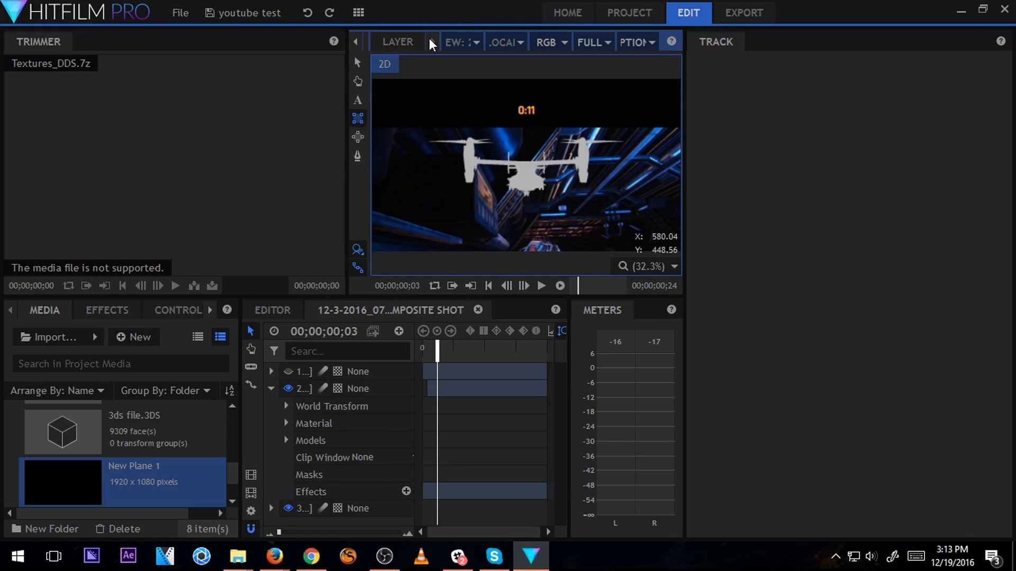
click(357, 47)
click(652, 43)
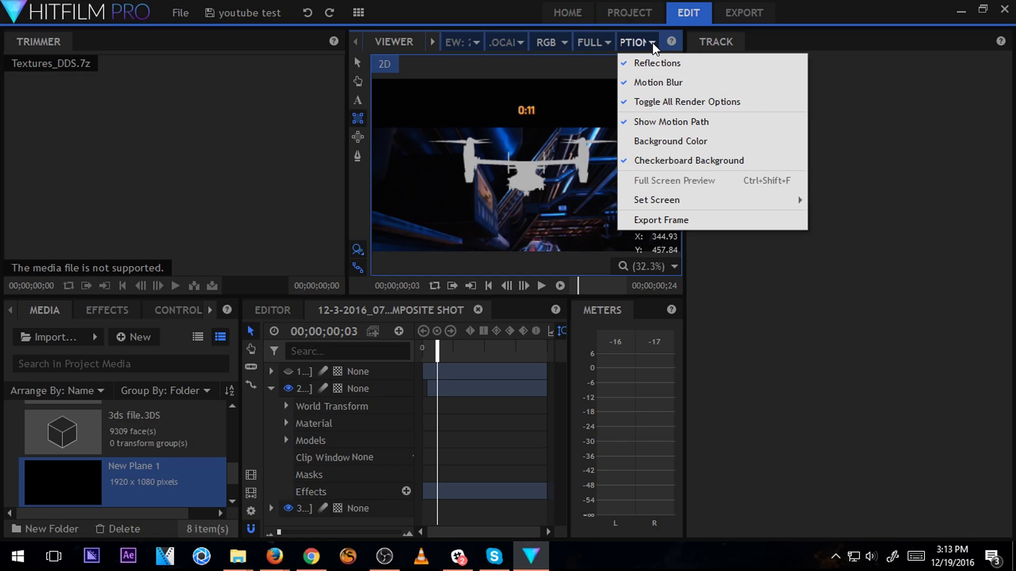
click(652, 43)
click(598, 42)
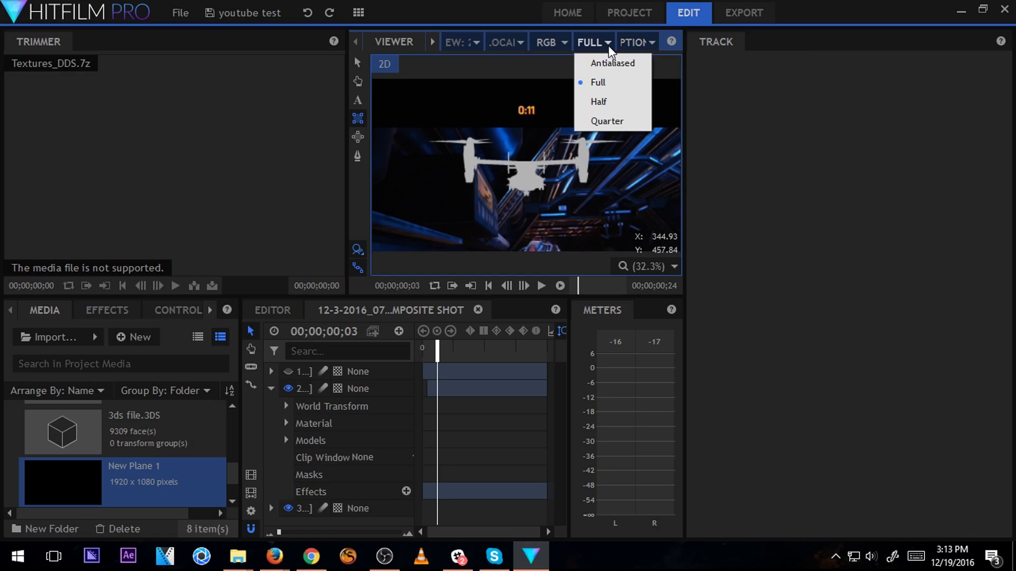
click(569, 35)
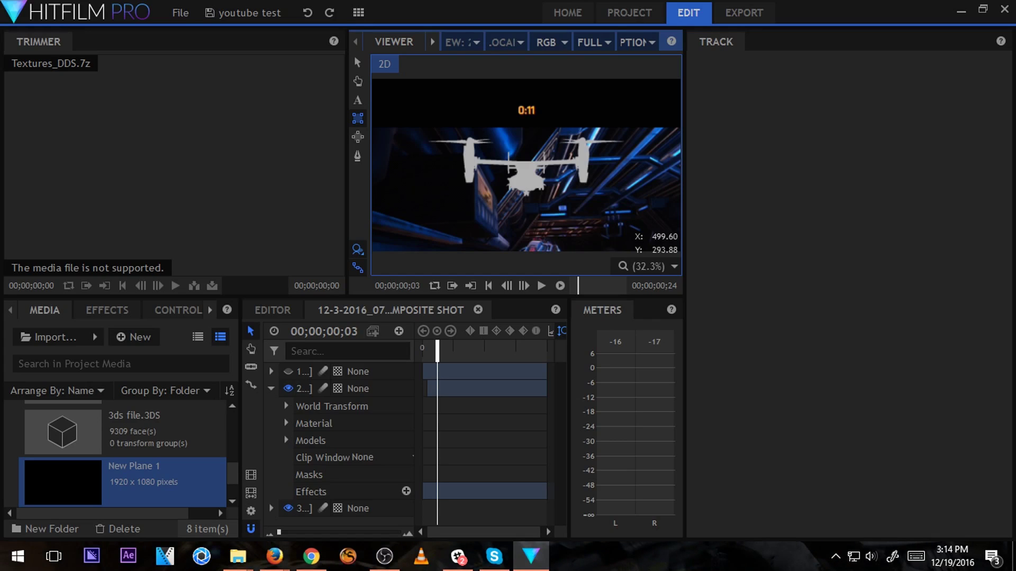
key(alt+Tab)
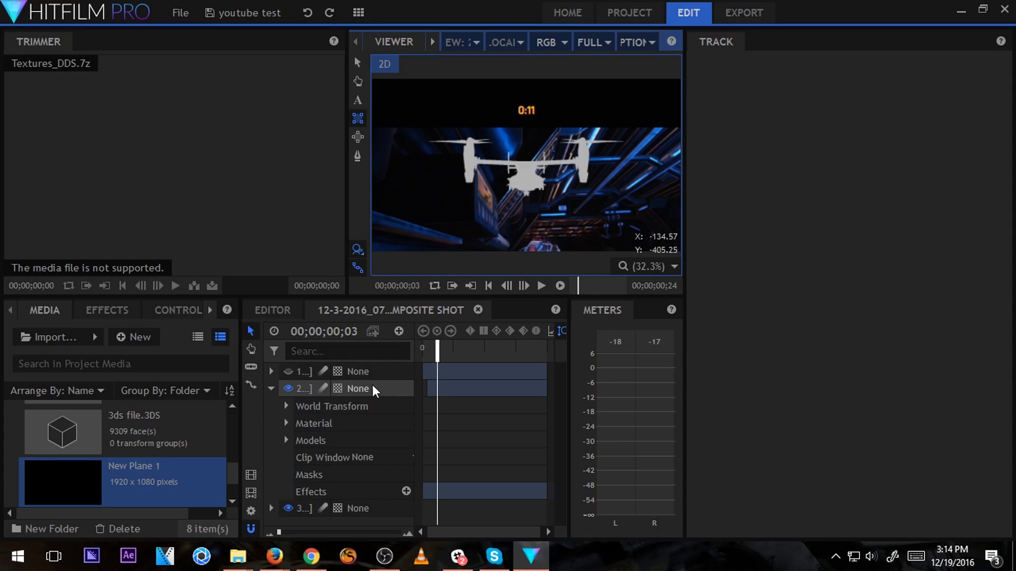
Widen the layer column of the composite shot timeline to show the layer types and parent settings.
click(401, 389)
click(419, 477)
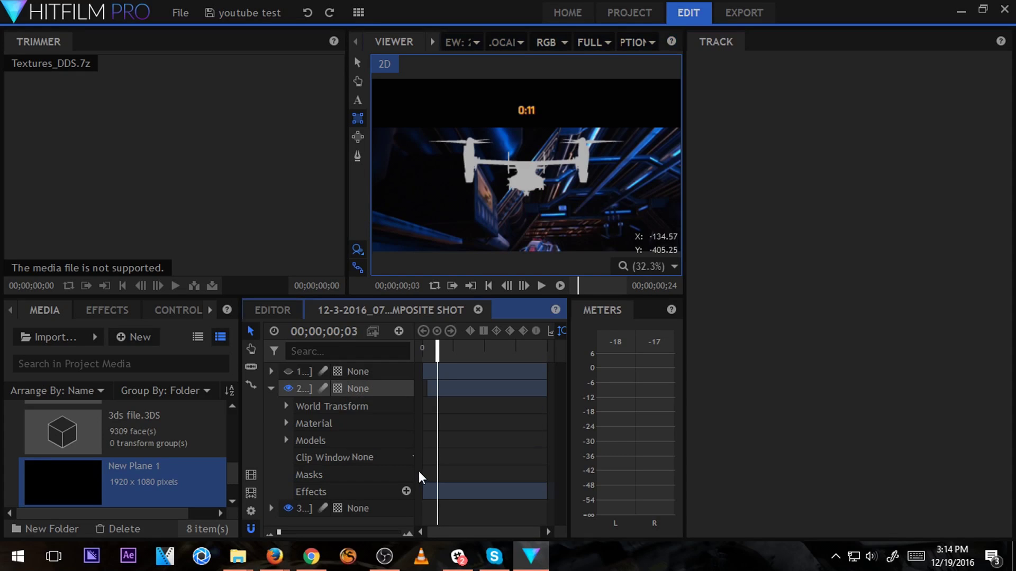
drag(420, 476, 442, 471)
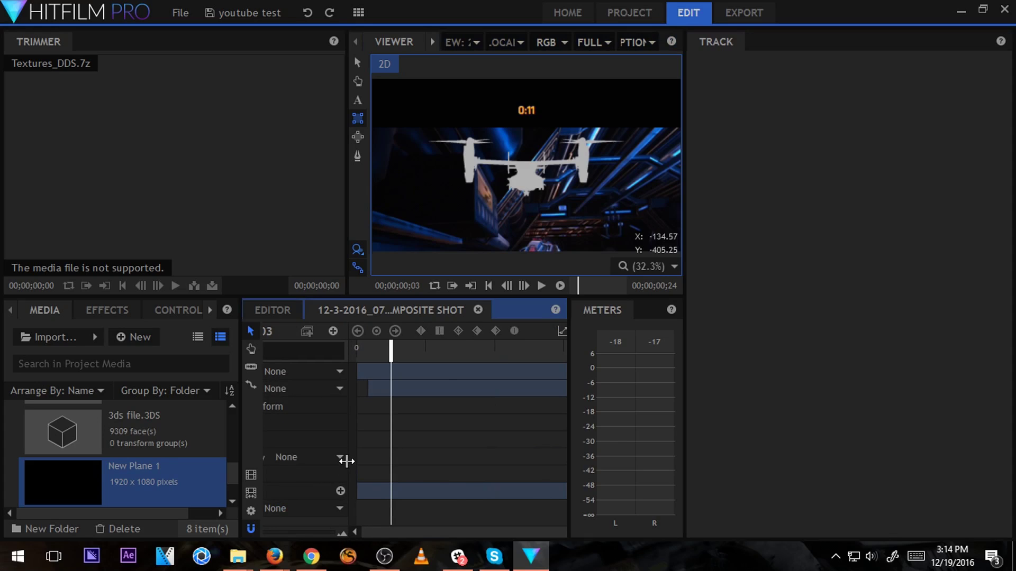
drag(347, 460, 439, 459)
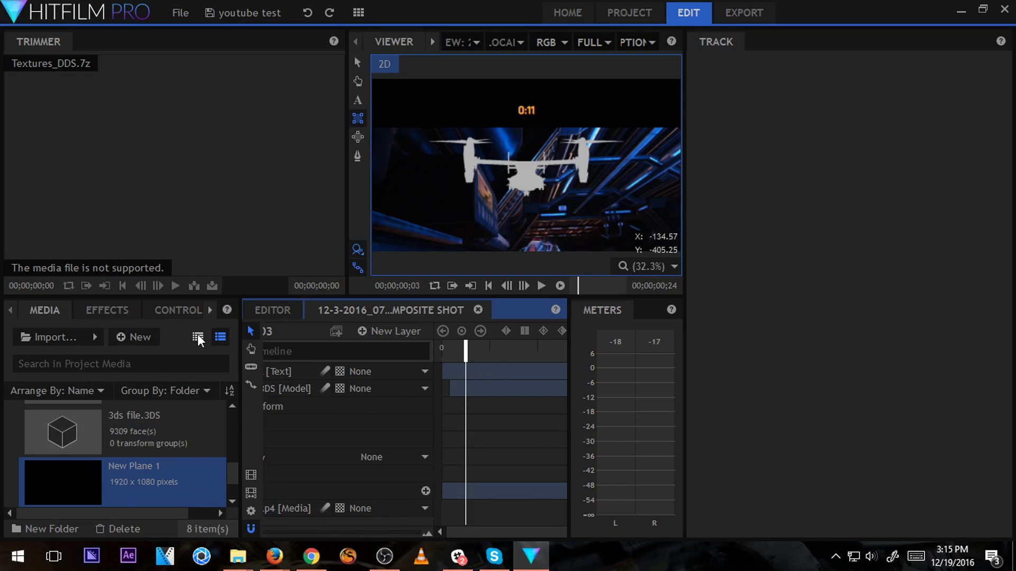
Look at the effects library and return to the project media.
click(175, 310)
click(88, 313)
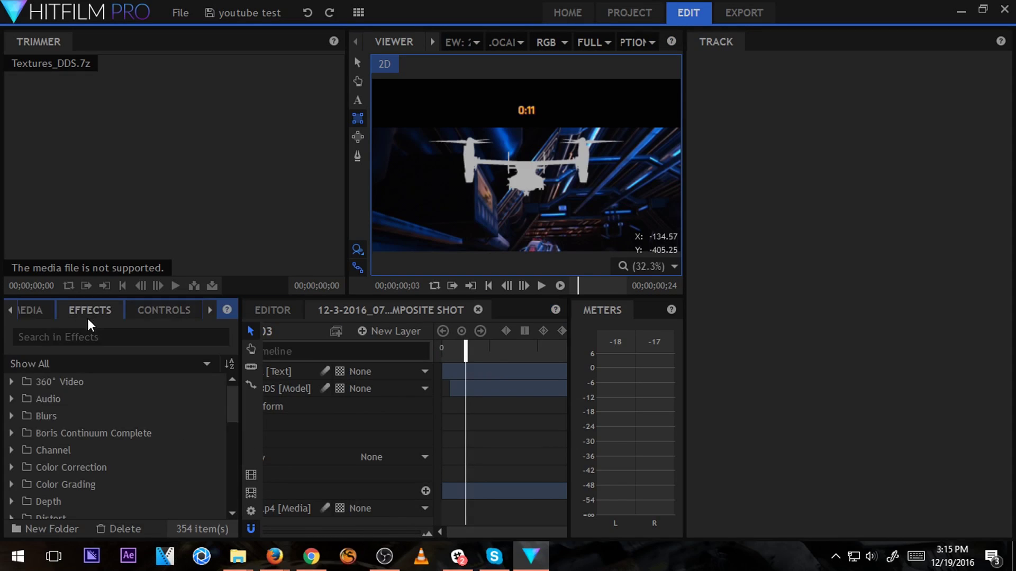
click(47, 312)
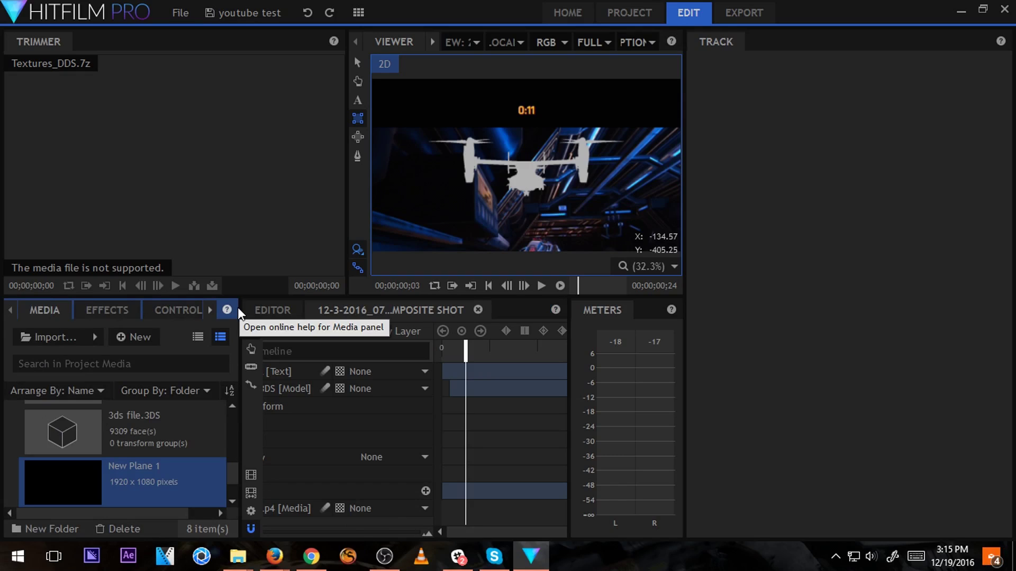